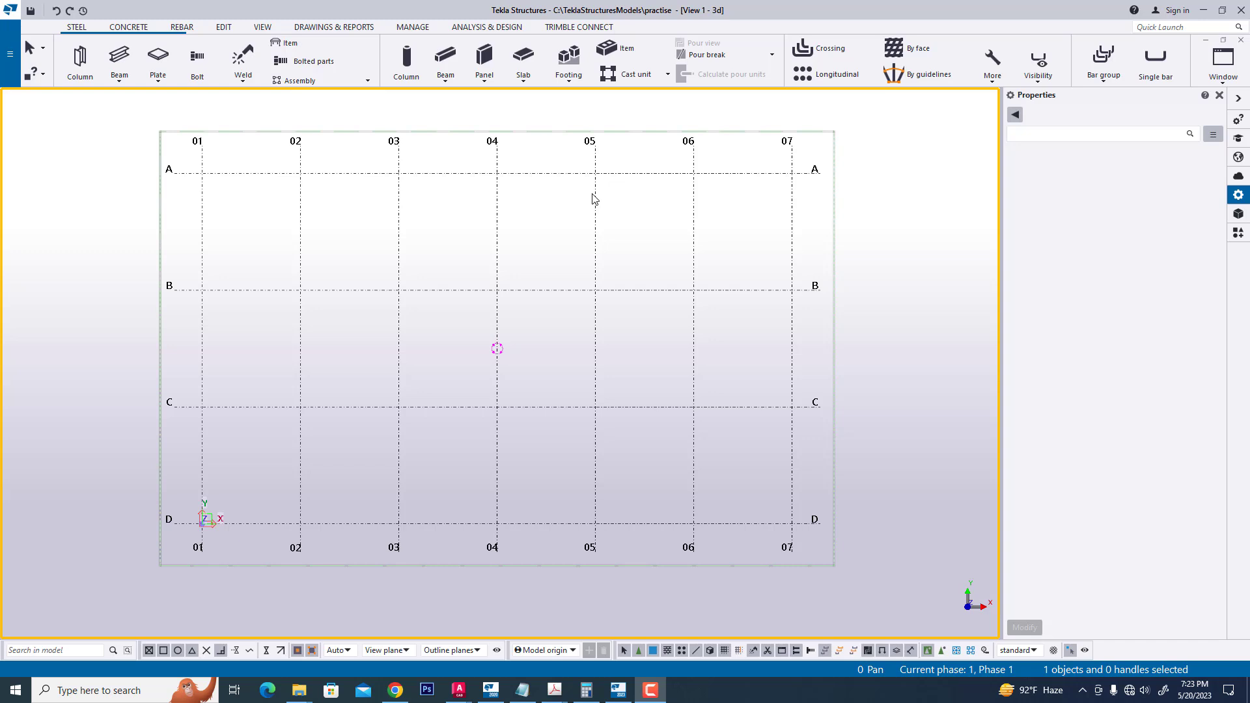
Step: Zoom the 3D view of the empty grid model out and back in
scroll(568, 411, "down", 2)
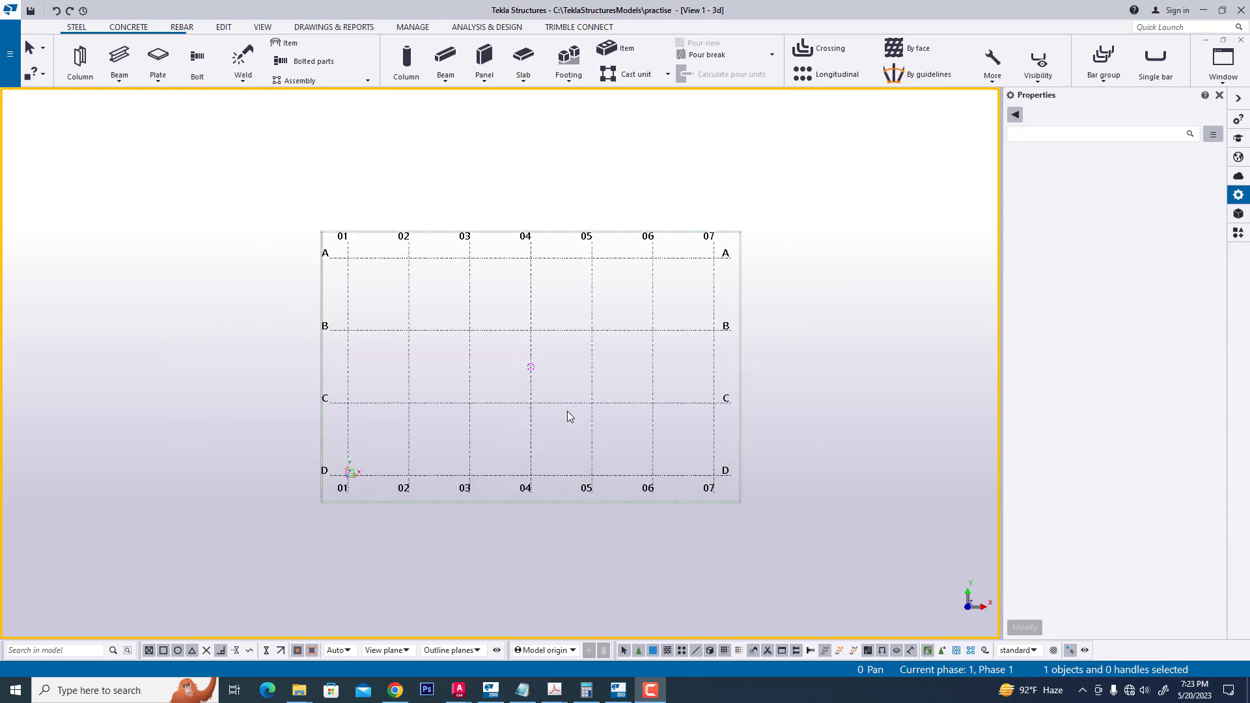
scroll(502, 382, "up", 2)
Step: Scroll through the practice ab.pdf base plate and anchor rod drawing
key("alt+Tab")
scroll(512, 456, "down", 3)
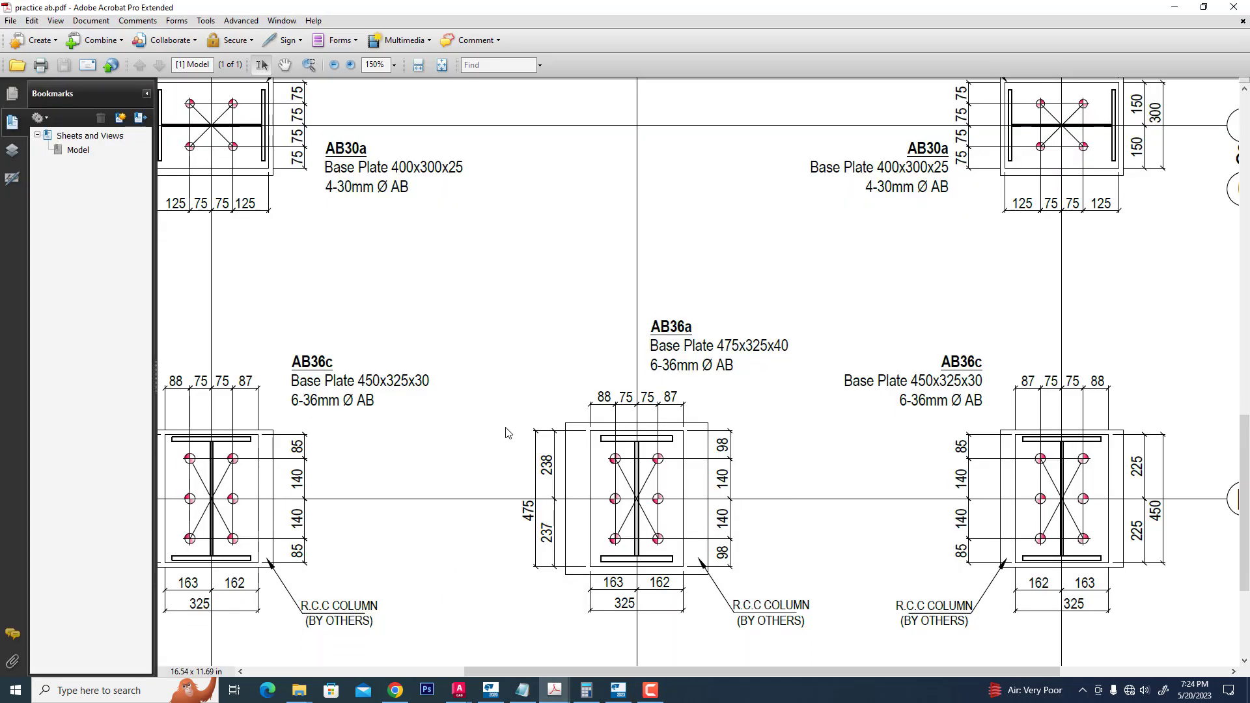
scroll(508, 460, "down", 1)
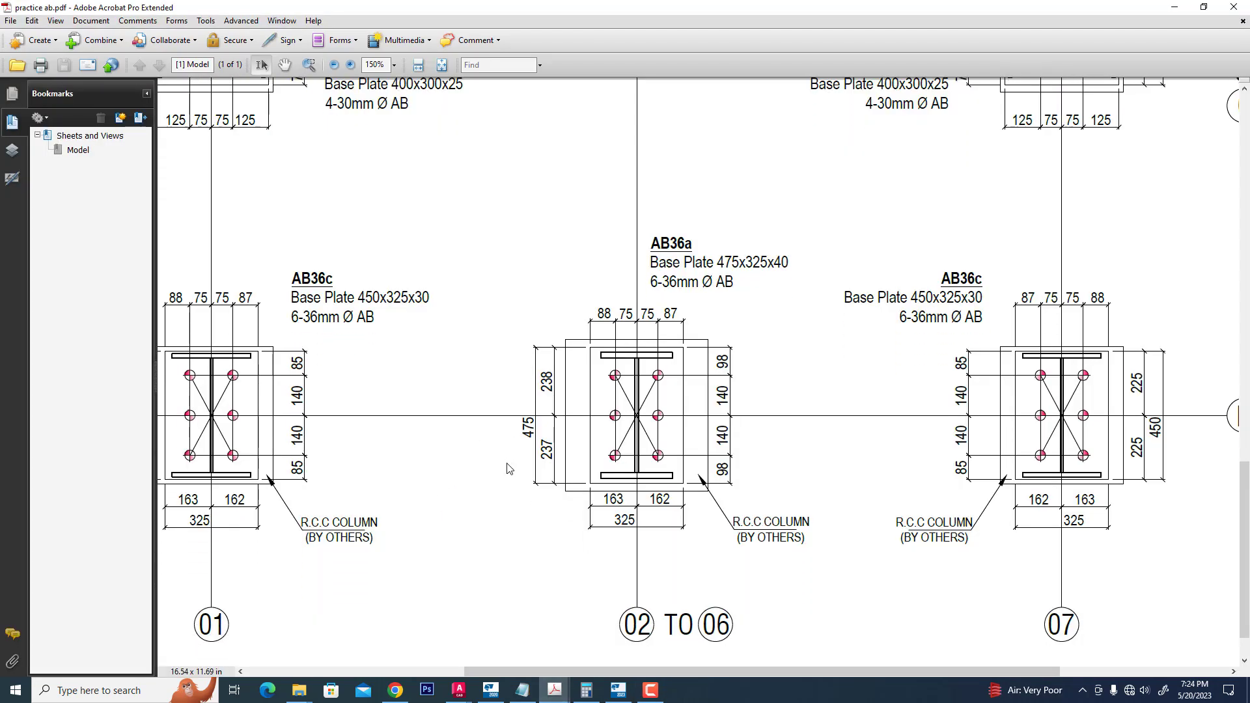
scroll(509, 469, "down", 3, "ctrl")
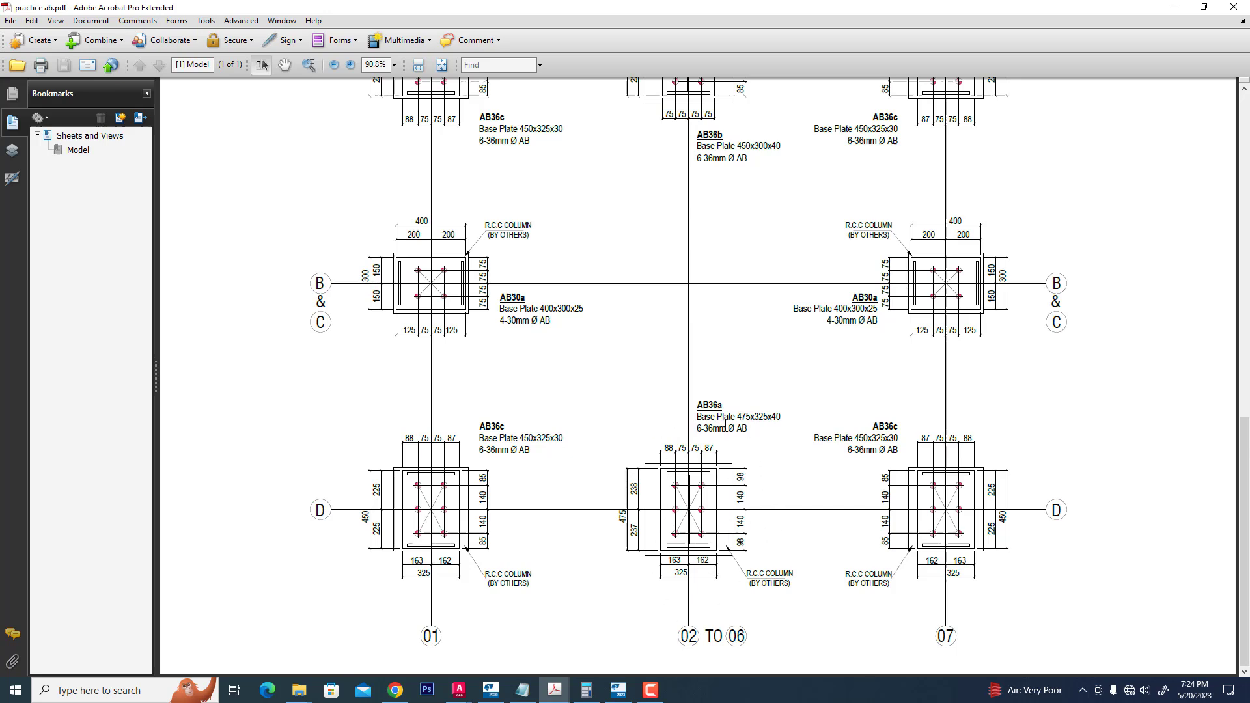
Step: Review ab section.pdf, then bring up the practice section.pdf frame section drawing
left_click(555, 691)
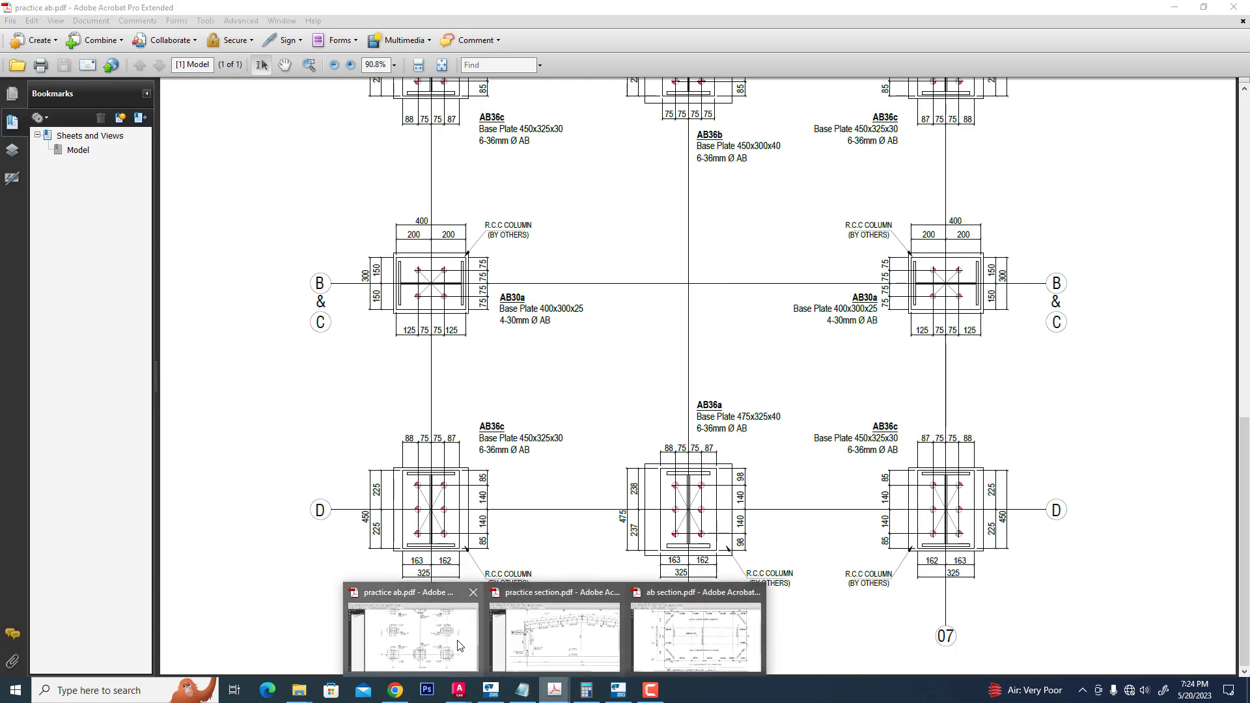
left_click(697, 641)
scroll(690, 485, "down", 5)
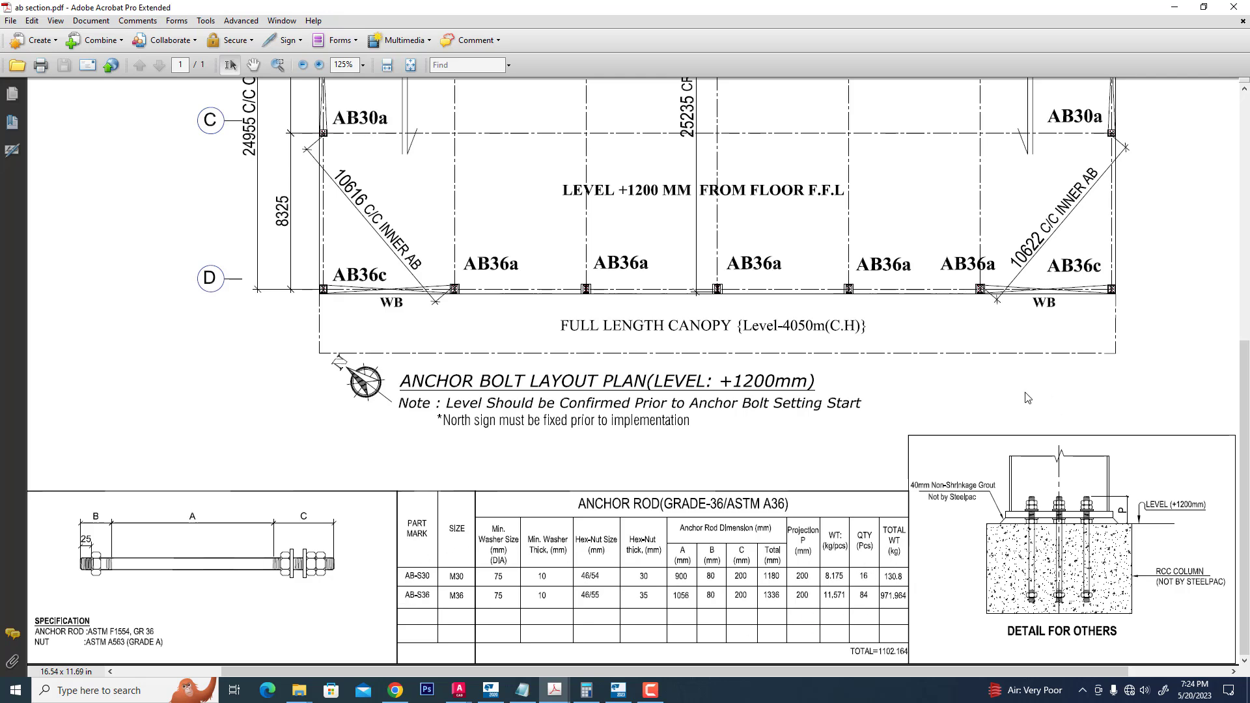
left_click(1174, 7)
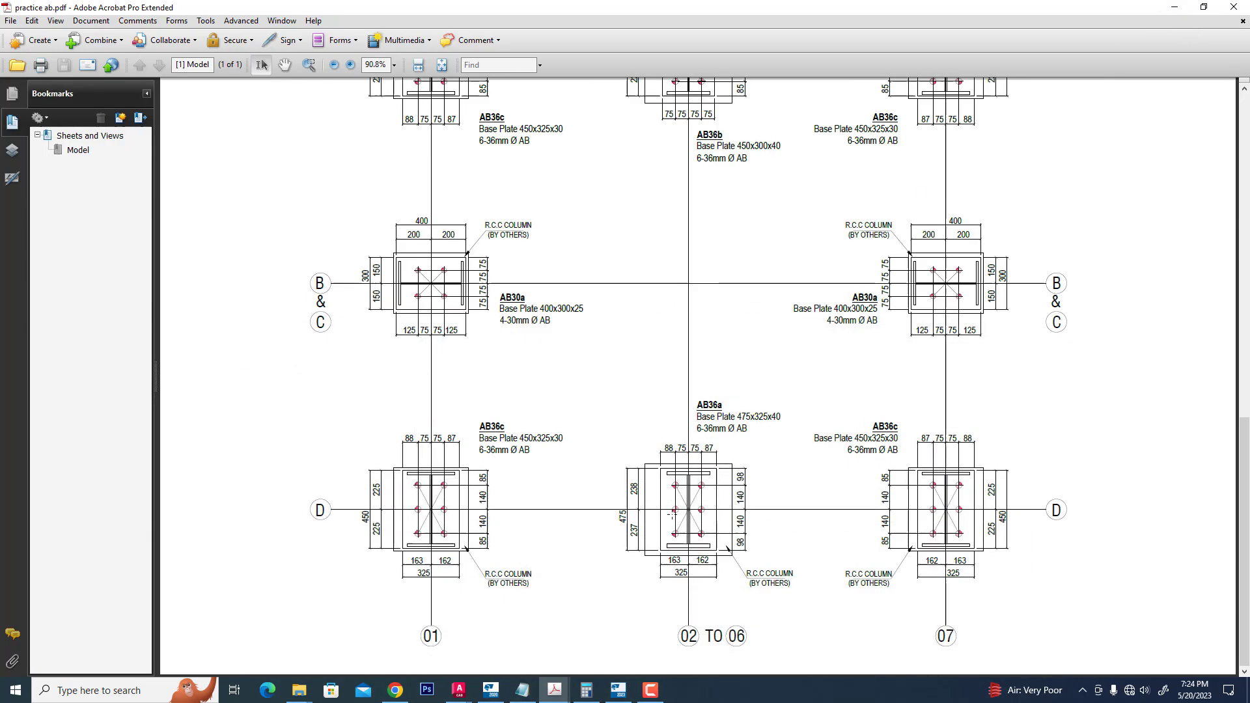
mouse_move(555, 690)
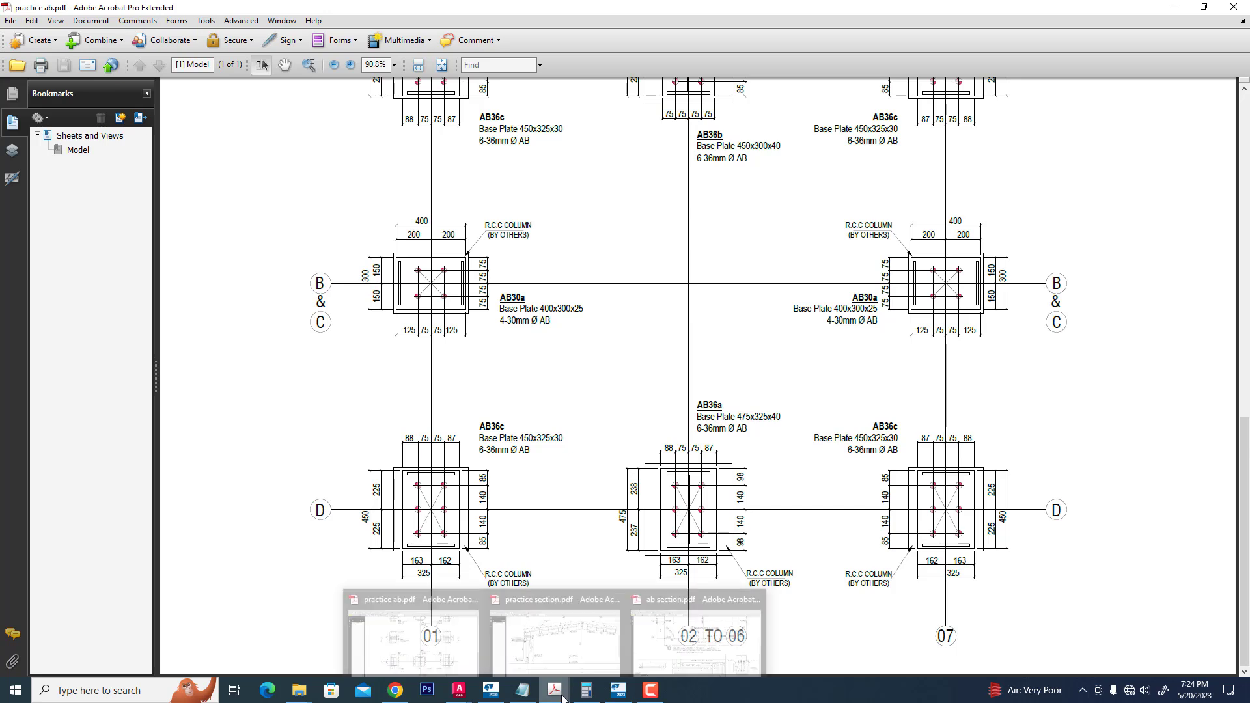
left_click(617, 668)
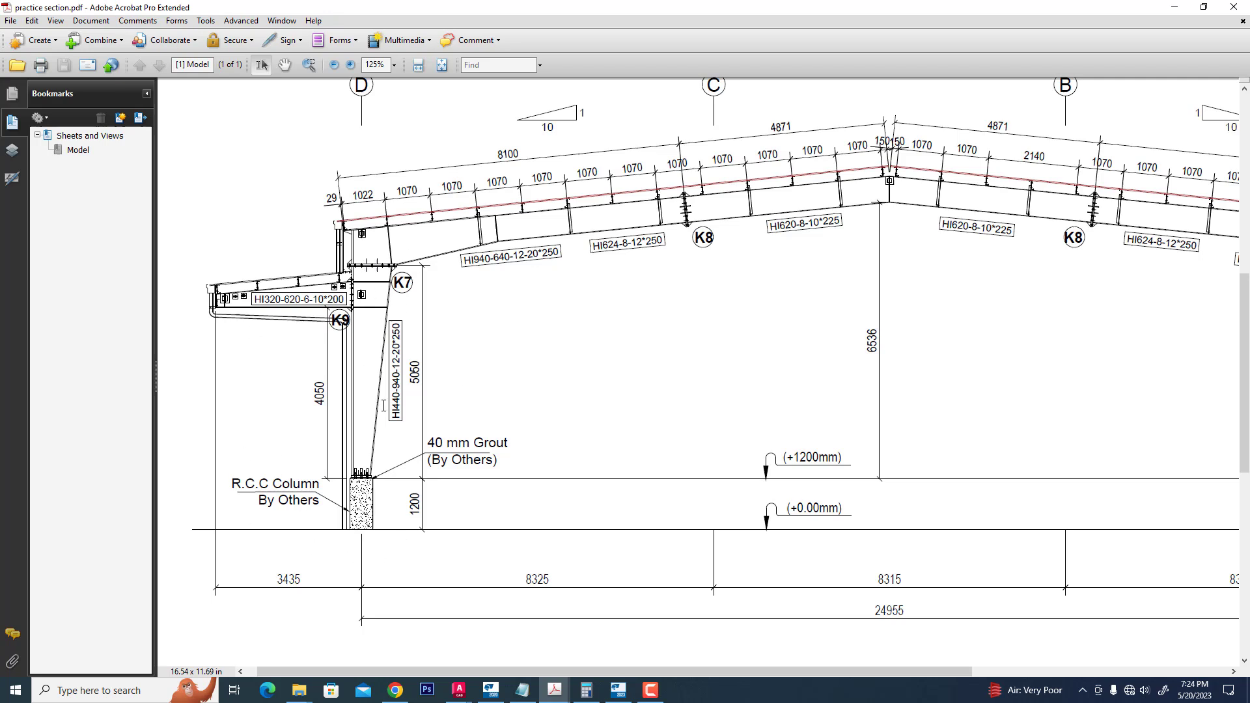
Step: Back in Tekla, orbit and zoom the 01–07 by A–D grid into a tilted 3D view
key("alt+Tab")
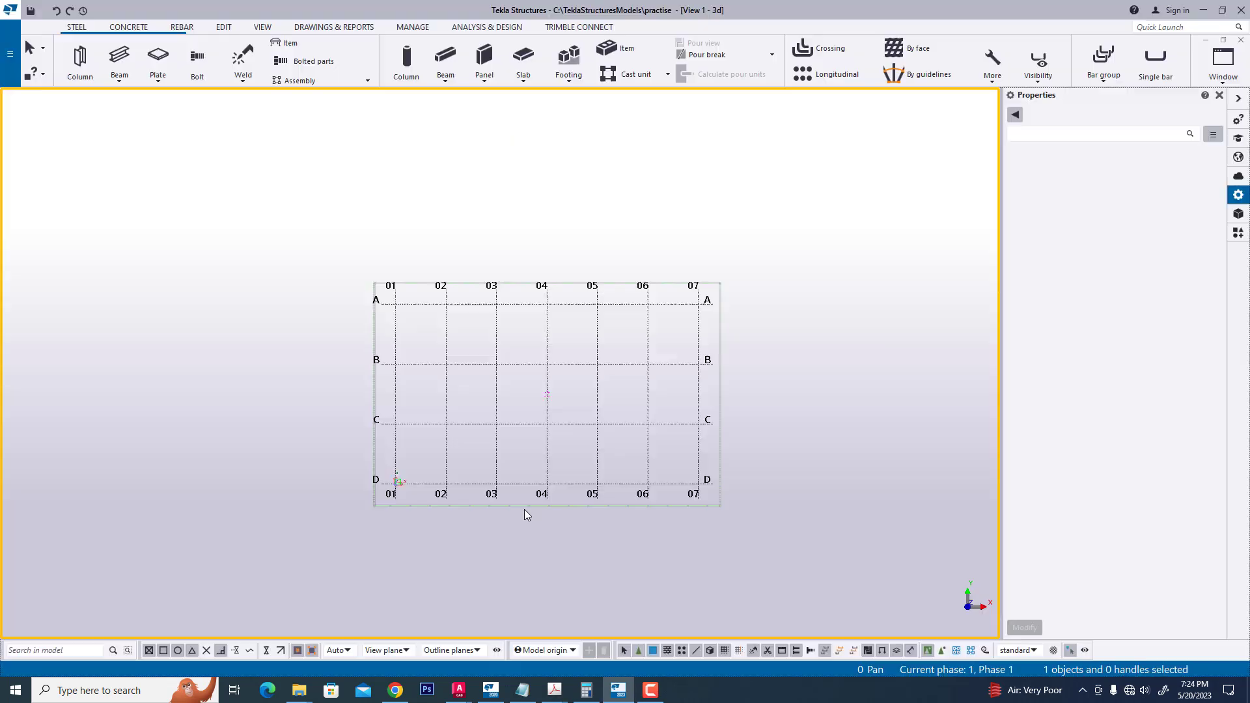
scroll(490, 450, "up", 2)
middle_click_drag(459, 464, 461, 494, "ctrl")
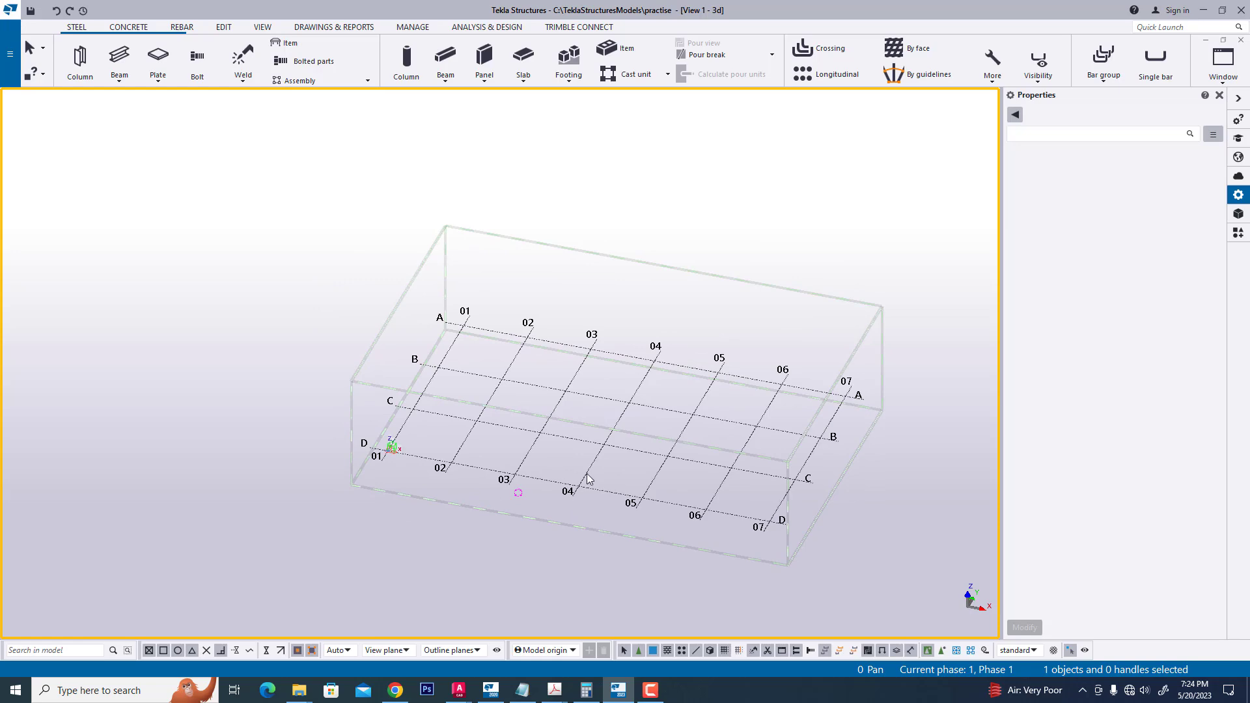
scroll(533, 420, "up", 5)
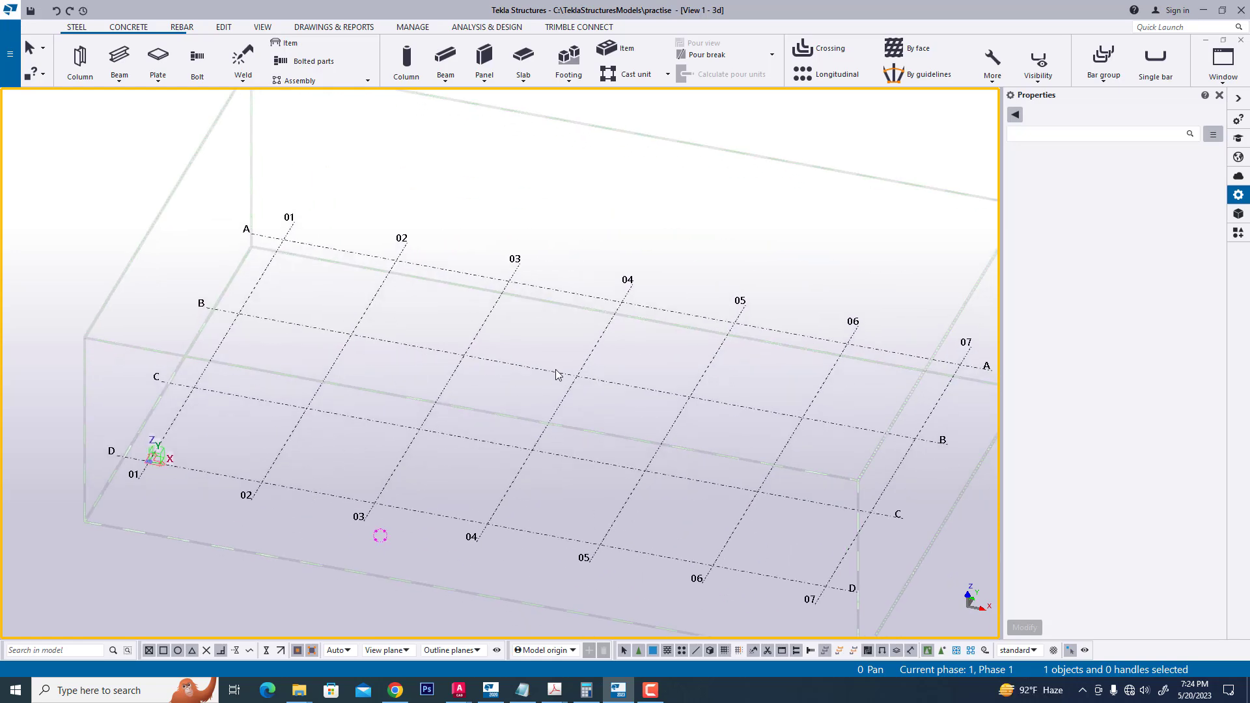
scroll(564, 408, "down", 1)
scroll(580, 413, "up", 3)
scroll(560, 375, "up", 1)
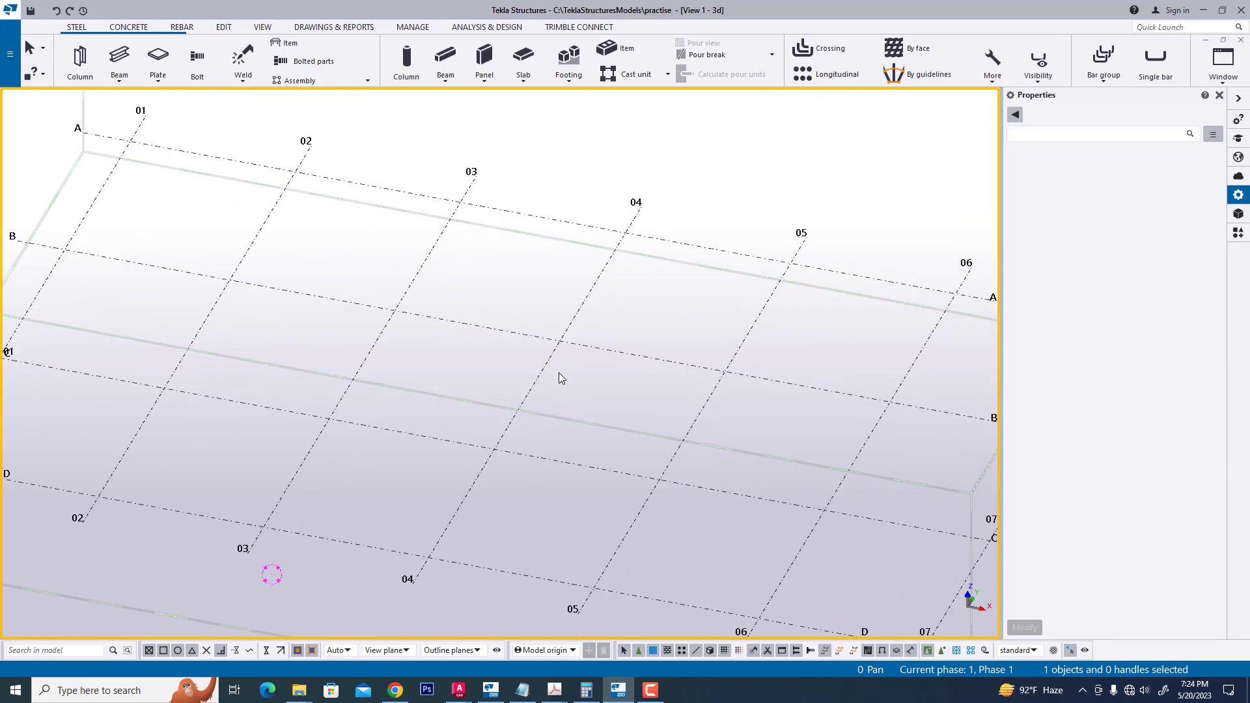
scroll(481, 410, "down", 3)
scroll(514, 374, "up", 1)
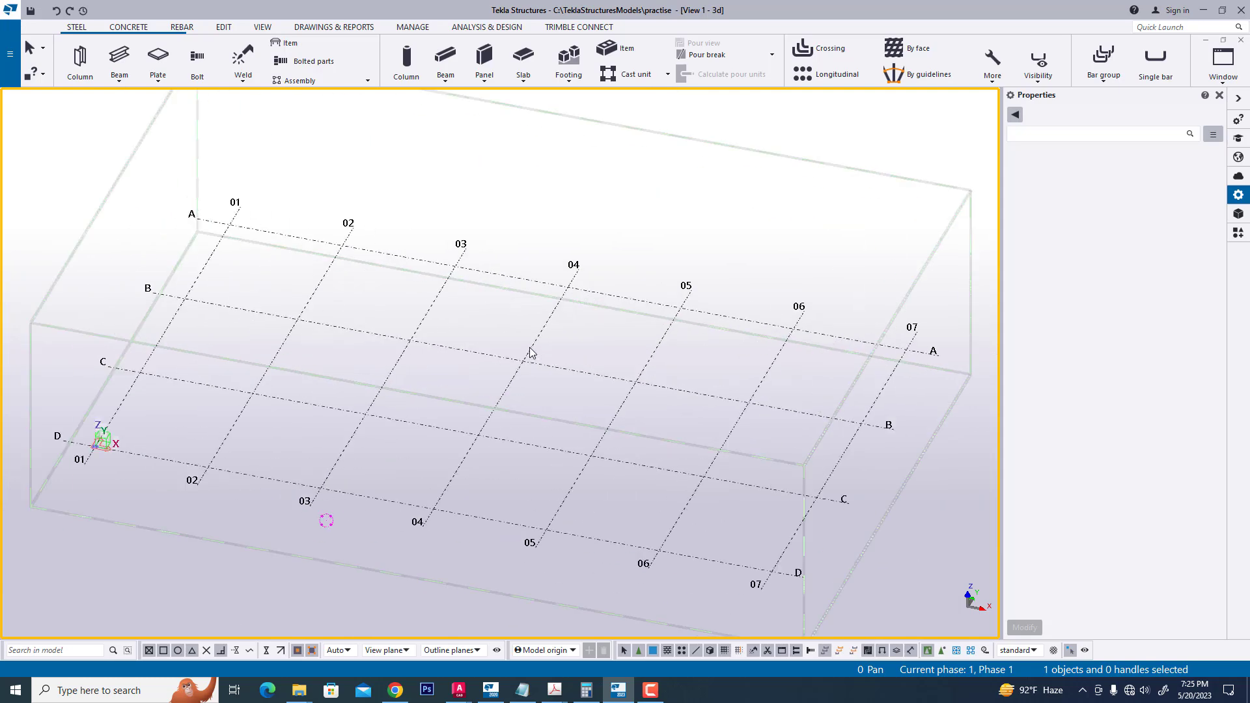
Step: Select the rectangular grid and start editing its Z coordinates '0.00 7000.00'
left_click(530, 350)
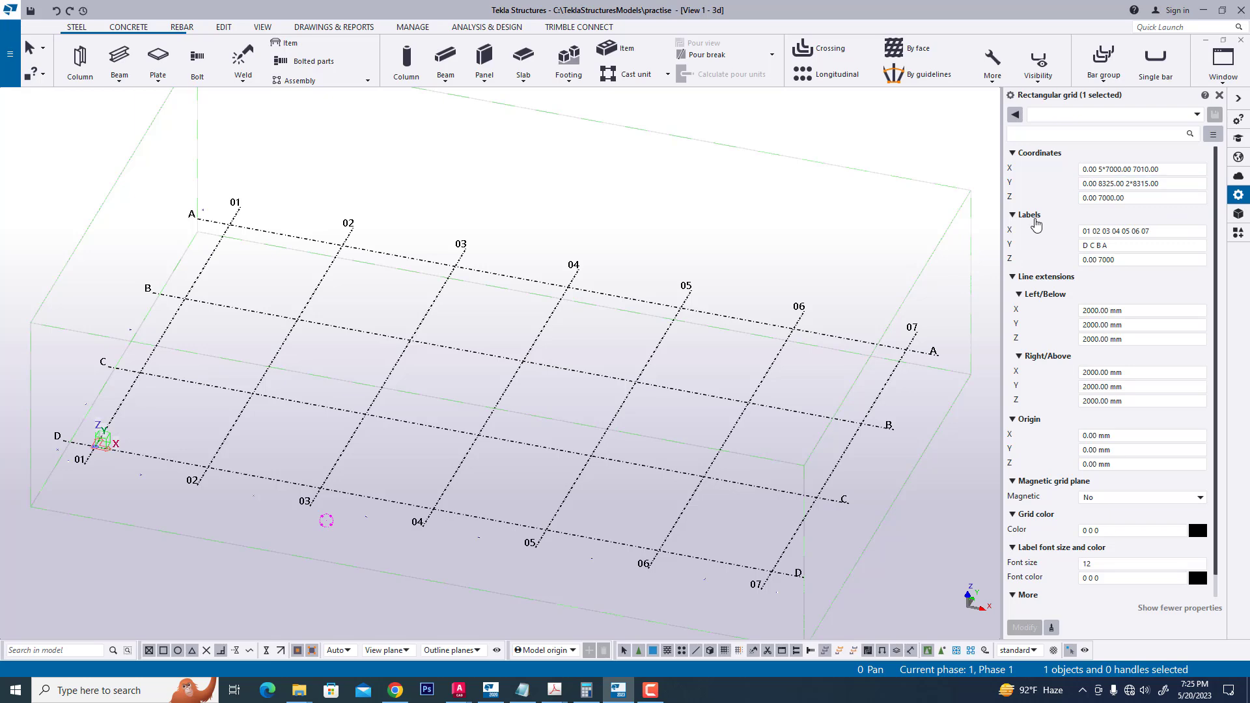
scroll(683, 311, "down", 1)
scroll(691, 374, "up", 1)
left_click(1132, 197)
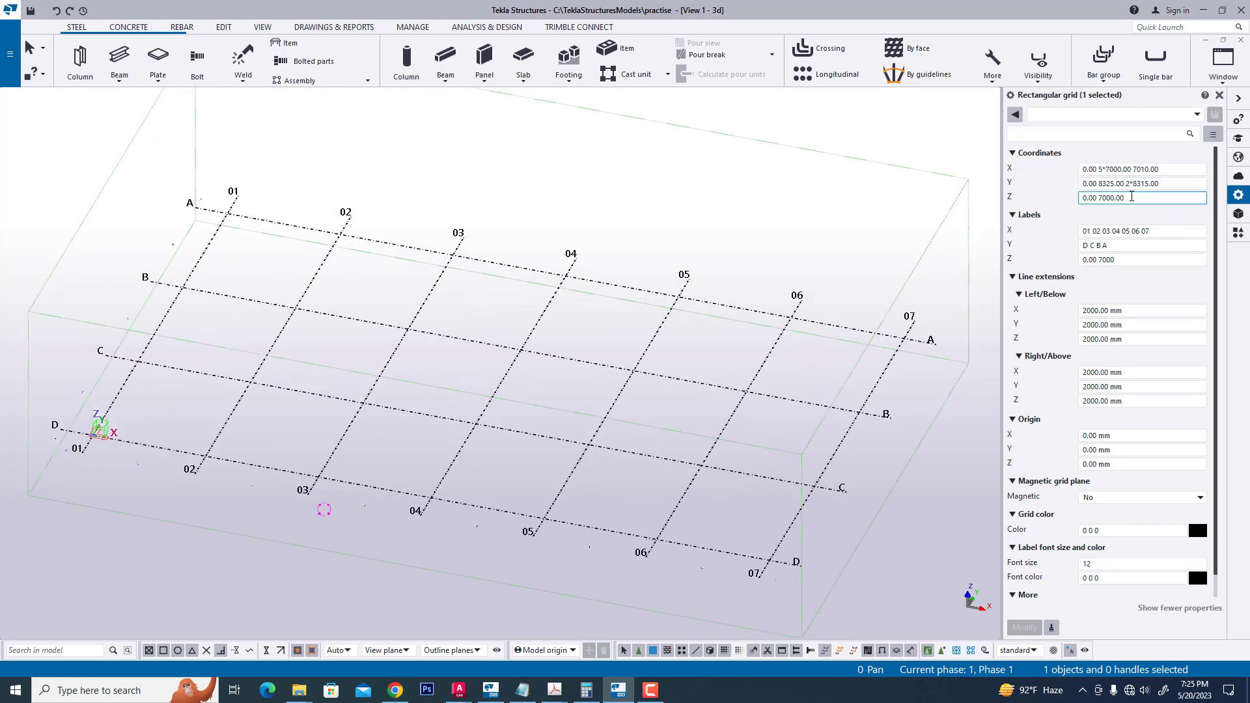
left_click_drag(1148, 198, 1081, 200)
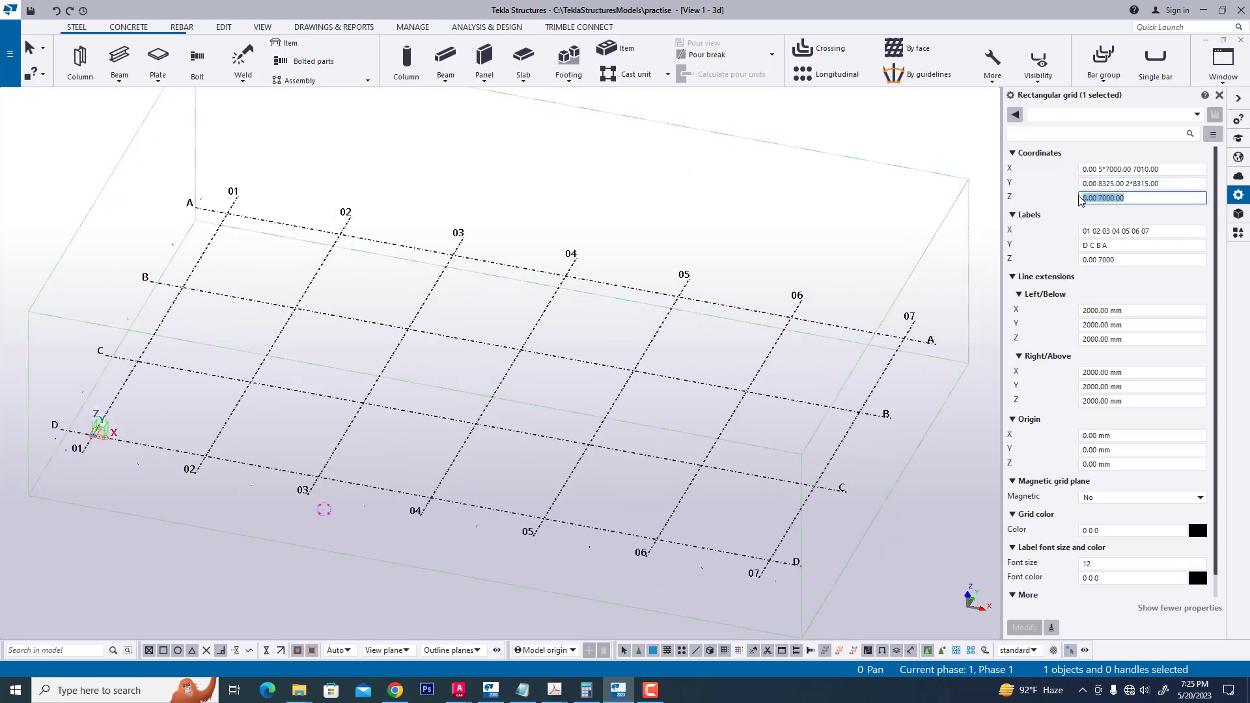
left_click(1136, 196)
Step: Check the +1200mm level in practice section.pdf and replace 7000.00 with 1200
left_click(551, 698)
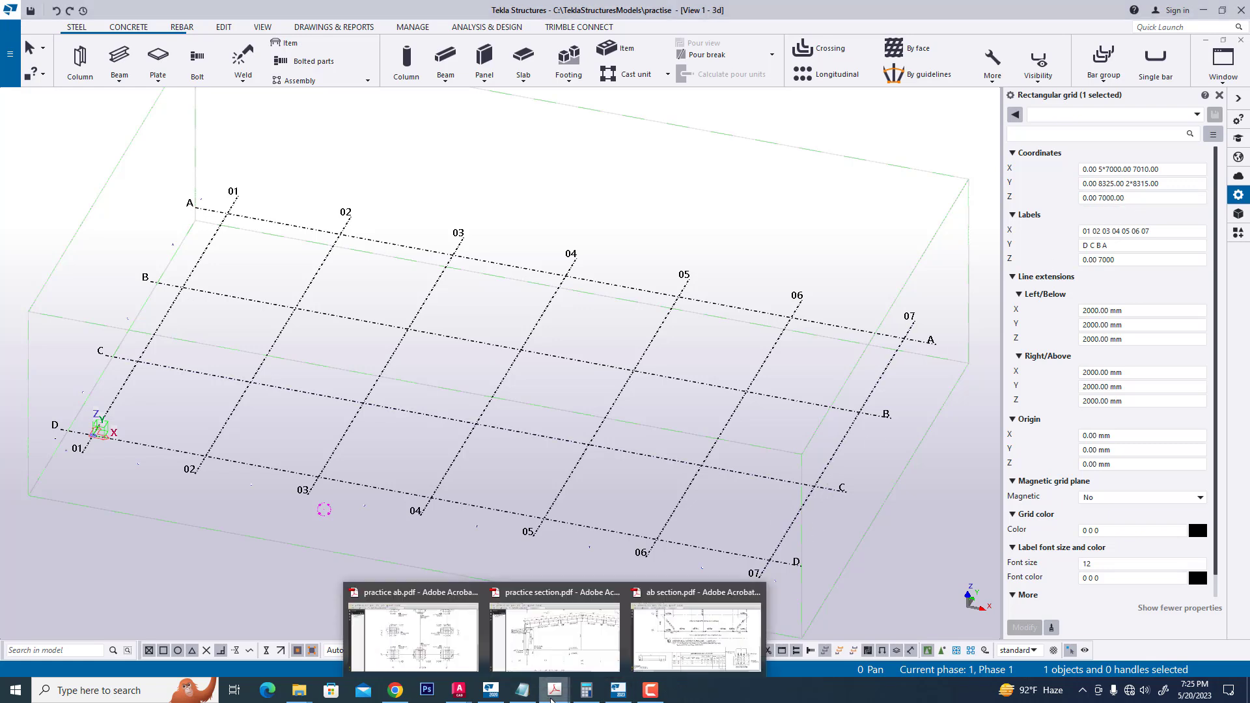
left_click(558, 635)
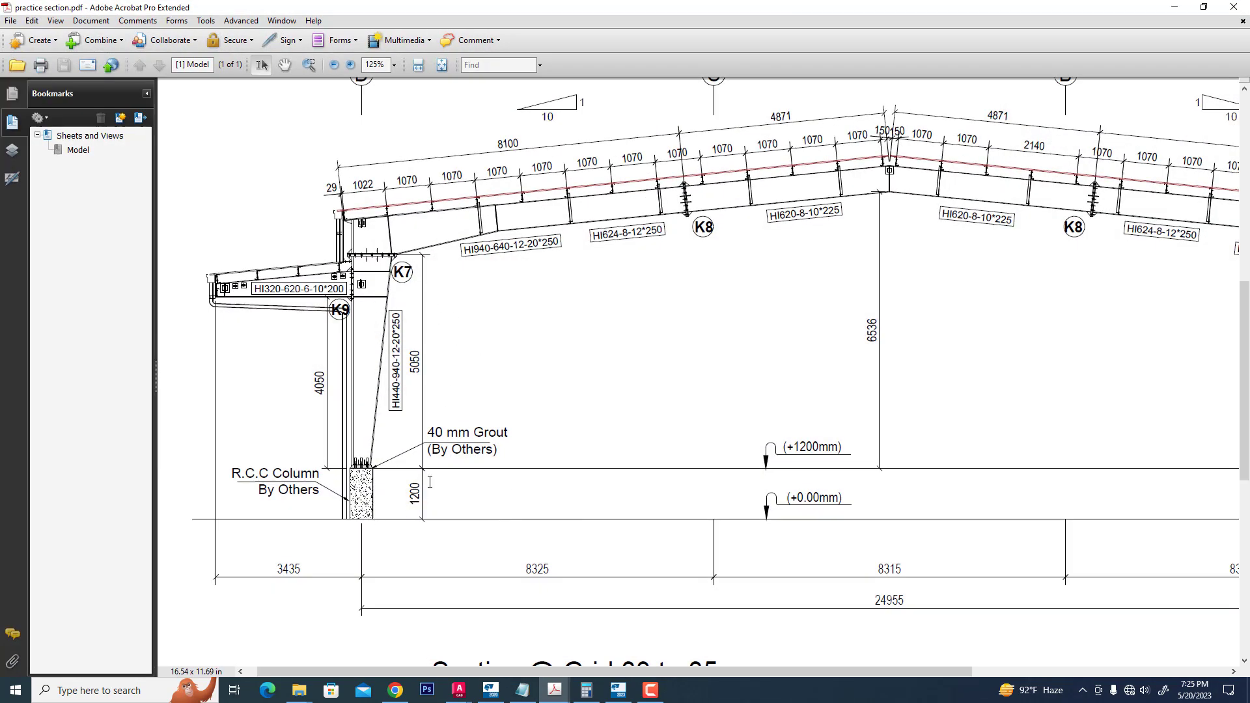
left_click(1174, 10)
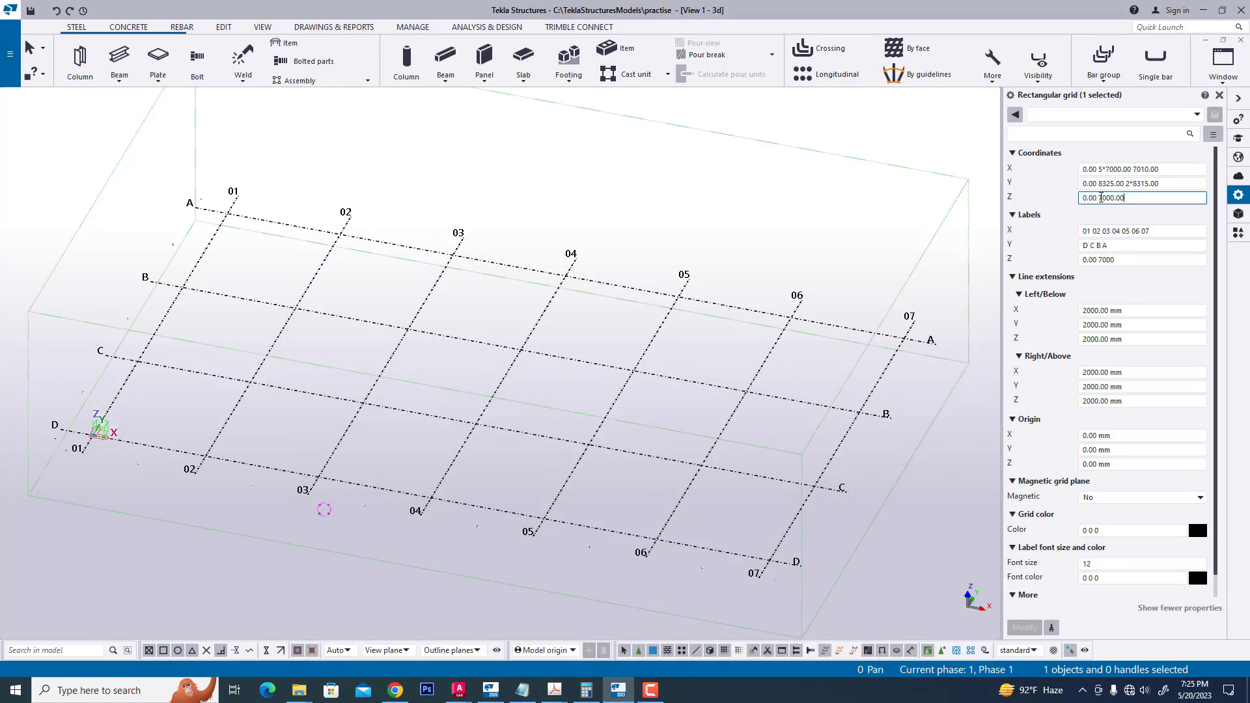
left_click_drag(1101, 198, 1152, 198)
type("12")
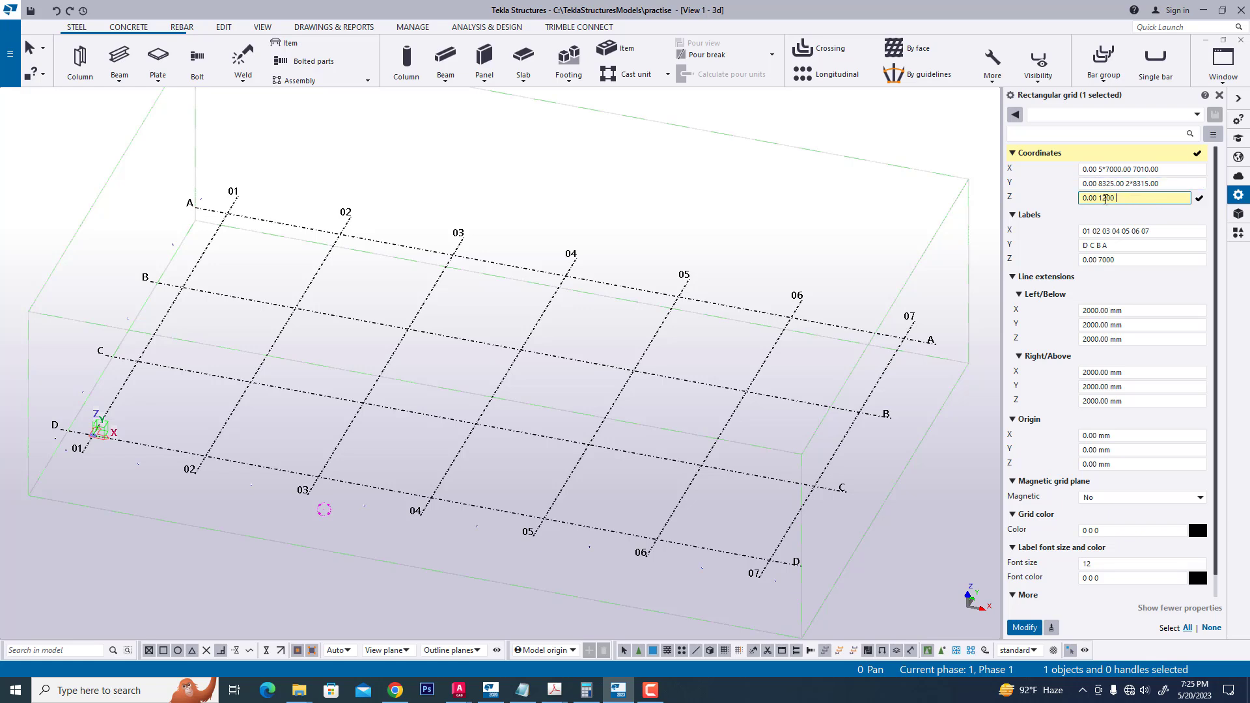
Step: Add 1200 and 5050 in the Calculator to get the 6250 top level
left_click(586, 691)
left_click(299, 482)
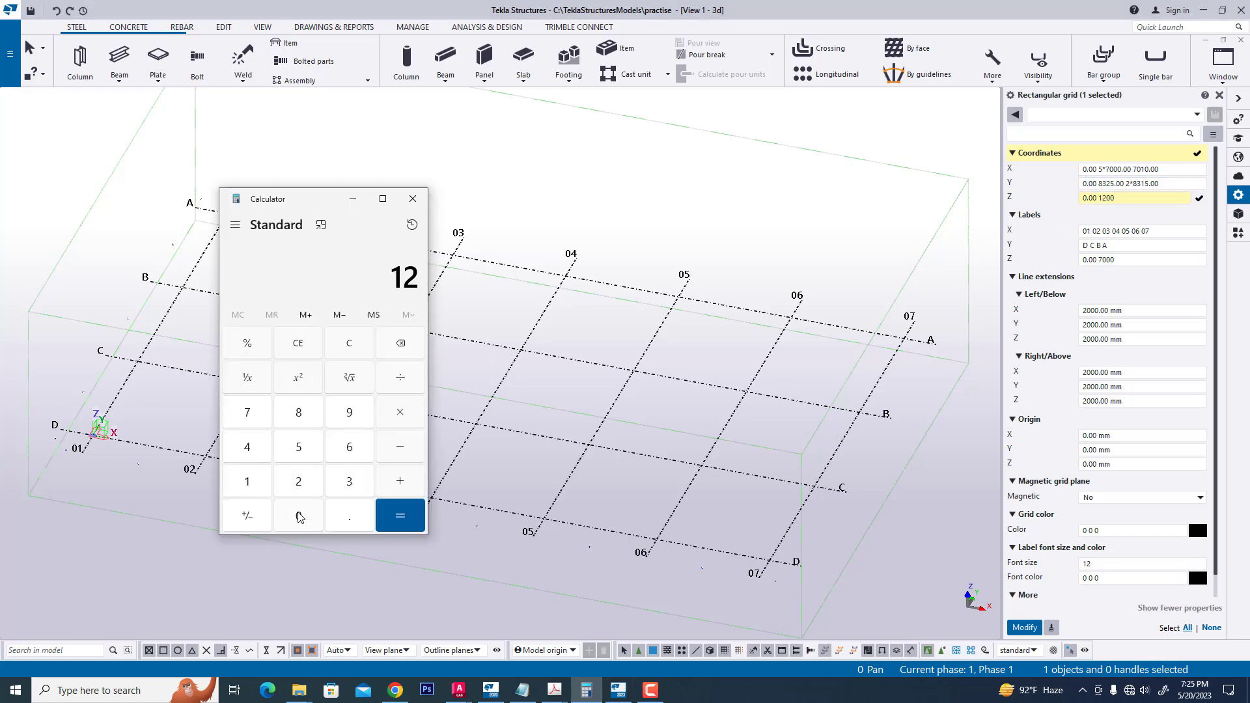
double_click(299, 516)
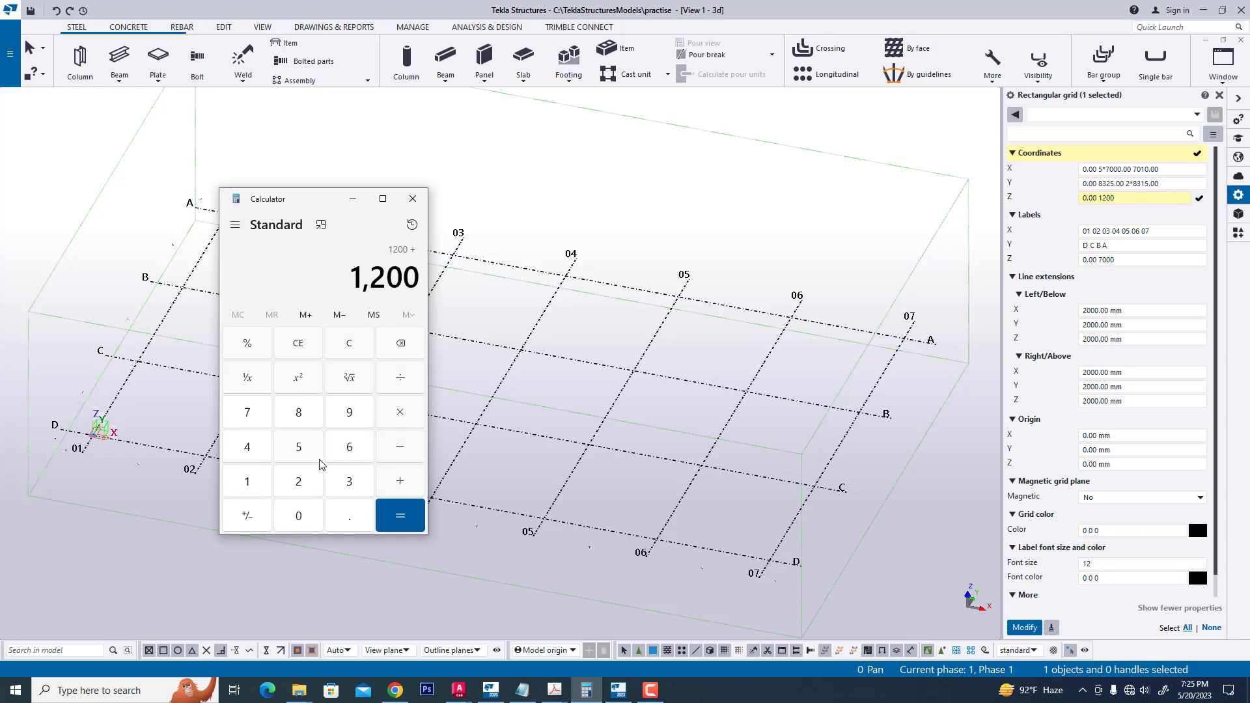
left_click(304, 446)
left_click(300, 527)
left_click(300, 451)
left_click(299, 524)
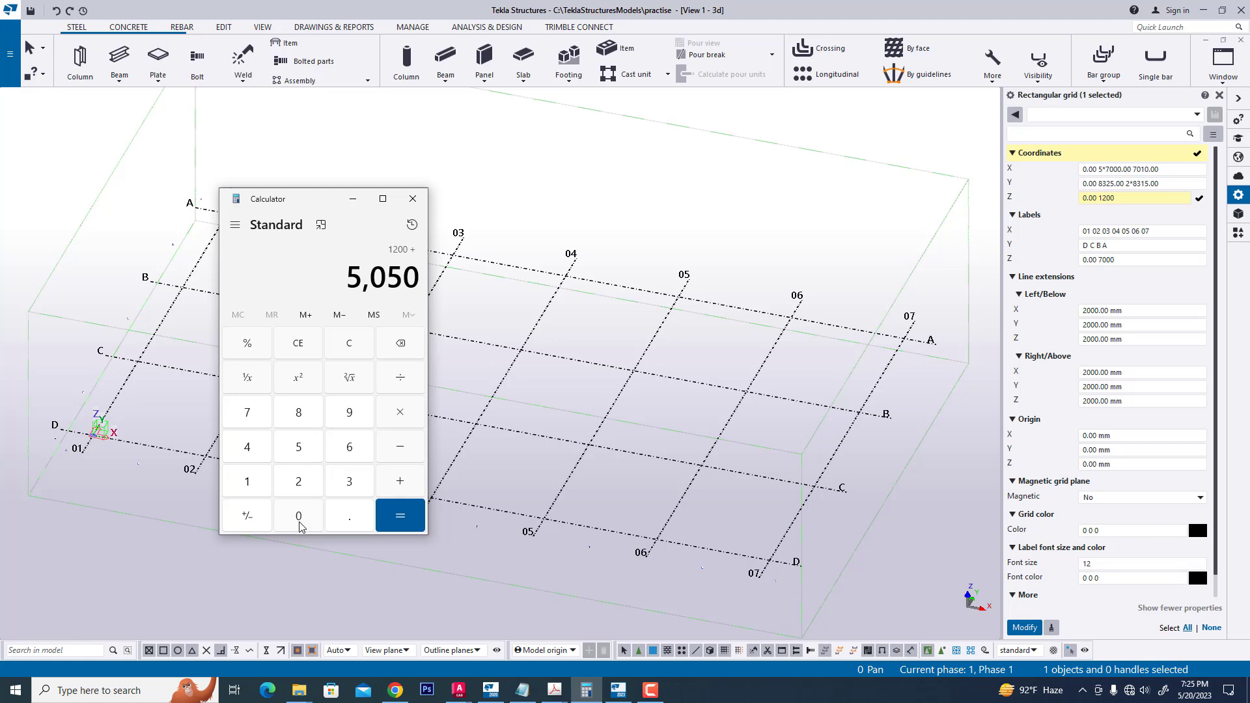
left_click(399, 515)
Step: Append 6250 to the grid Z coordinates, making them 0.00 1200 6250
left_click(1093, 230)
left_click(1128, 198)
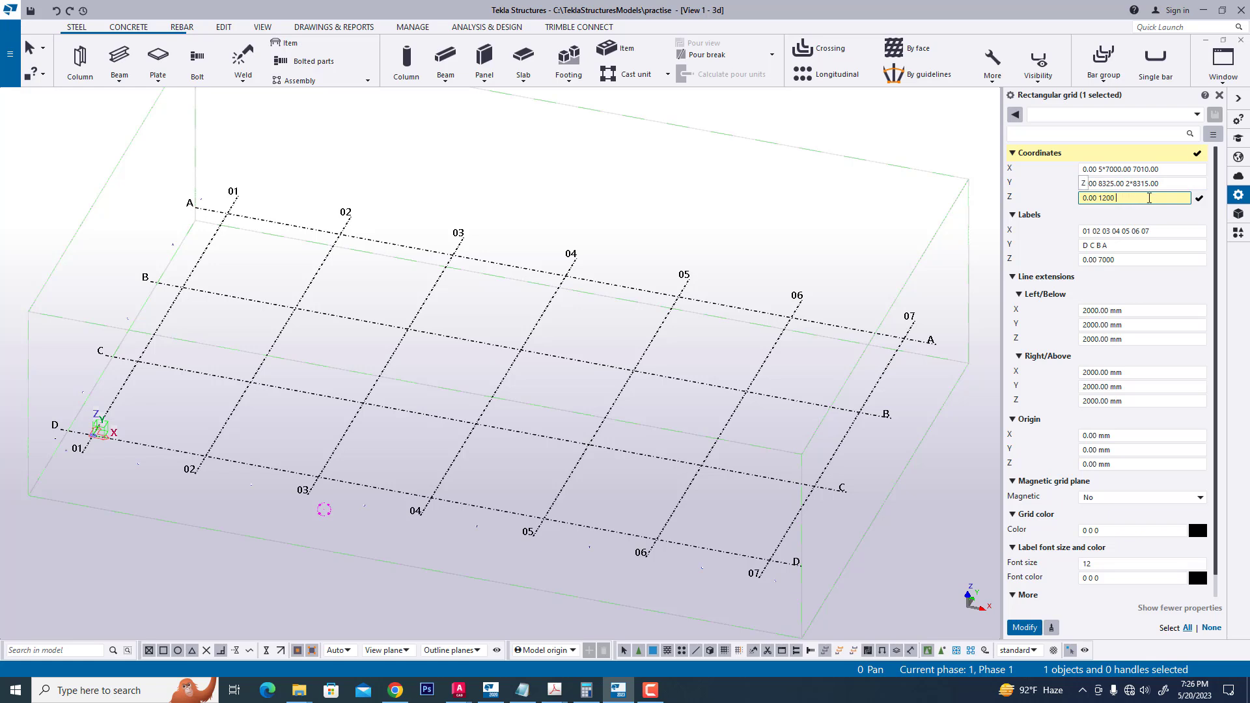
type("6250")
left_click(586, 691)
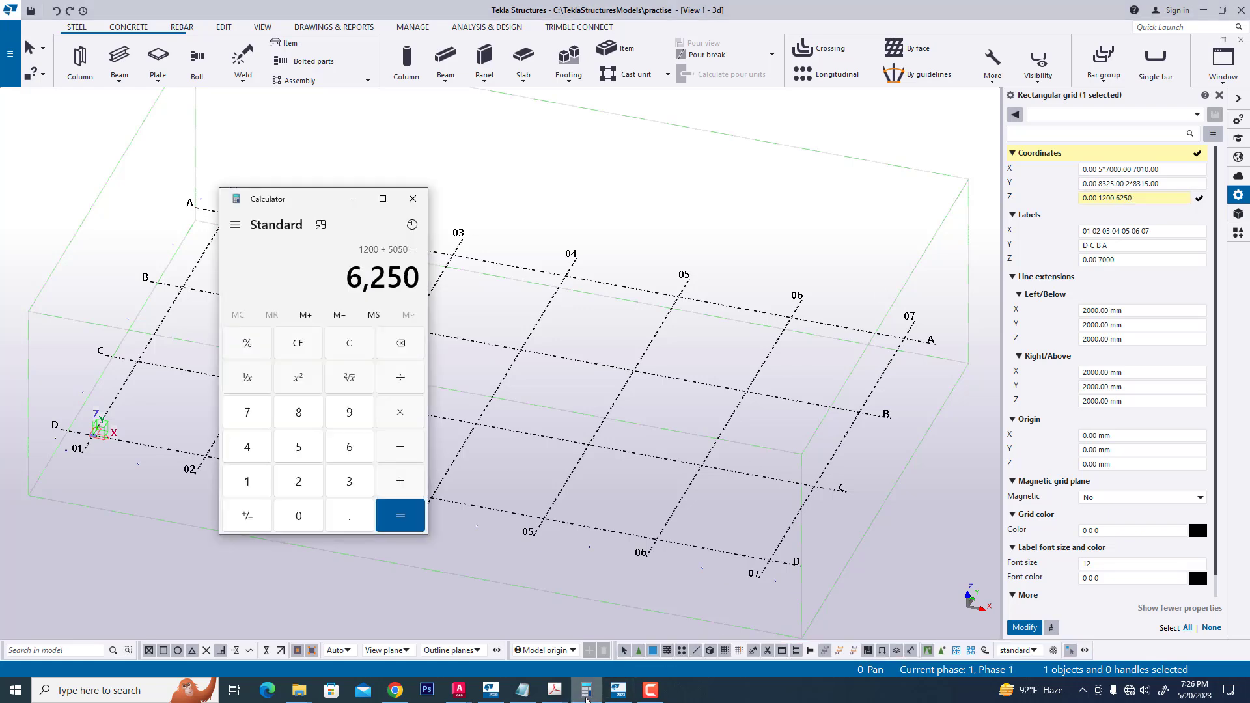
left_click(586, 696)
Step: Copy the Z levels into Labels Z and mark them 0.00 +1200 +6250
key("ctrl+a")
key("ctrl+c")
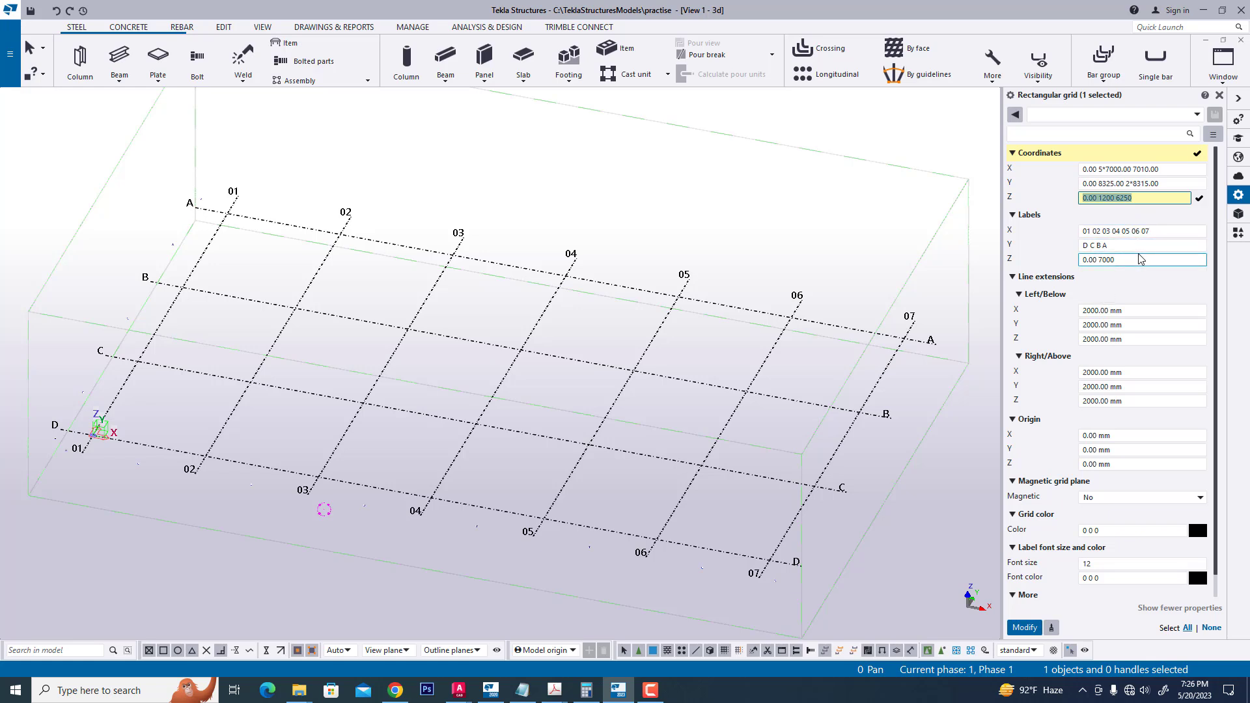
left_click(1101, 260)
key("ctrl+v")
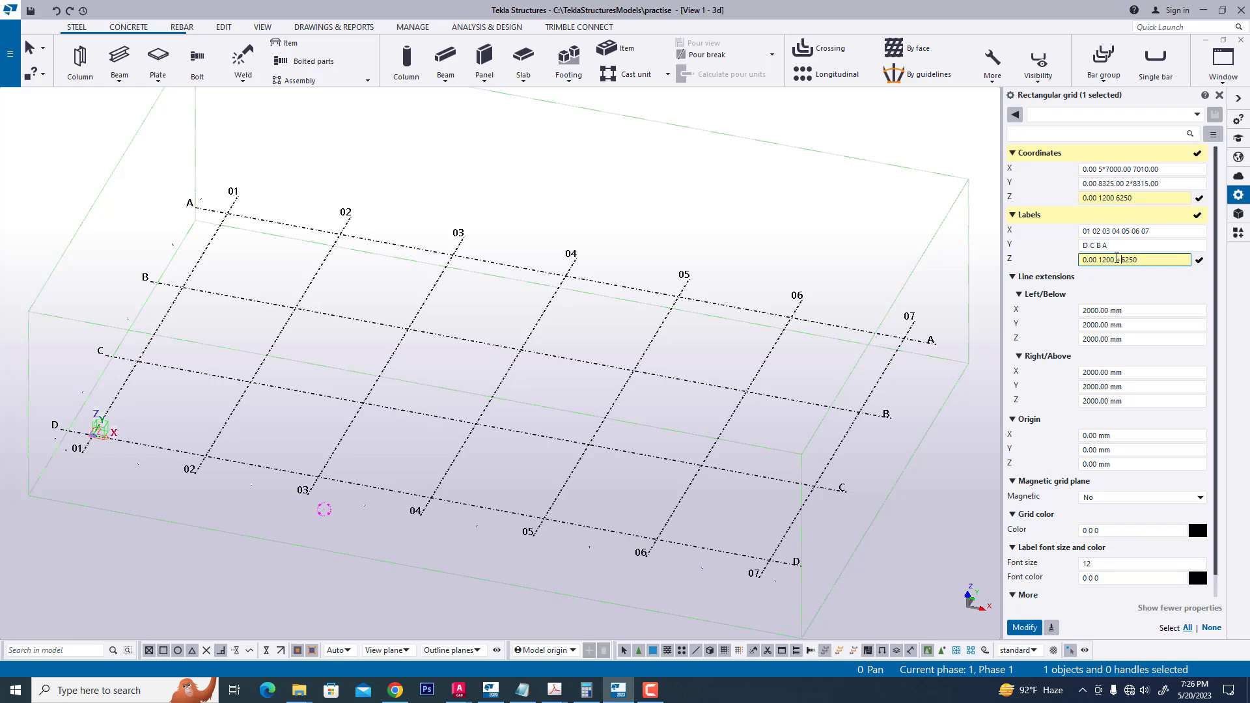
left_click(1100, 260)
type("+")
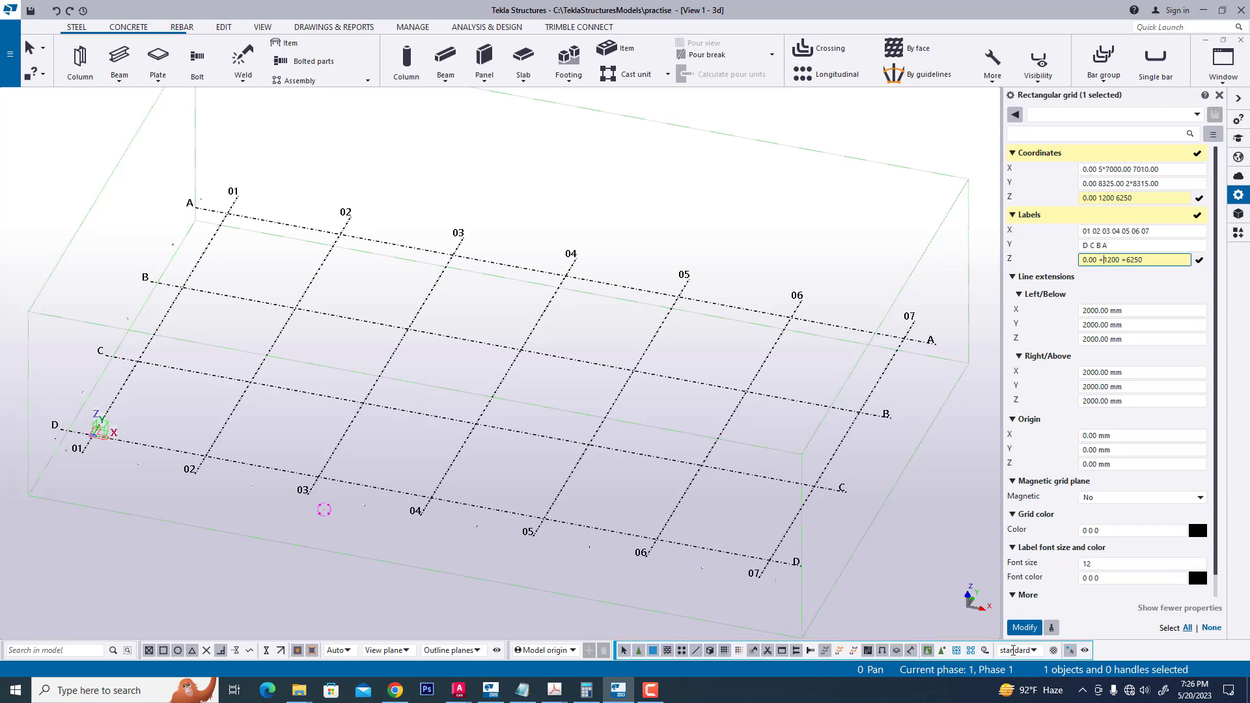
left_click(1025, 628)
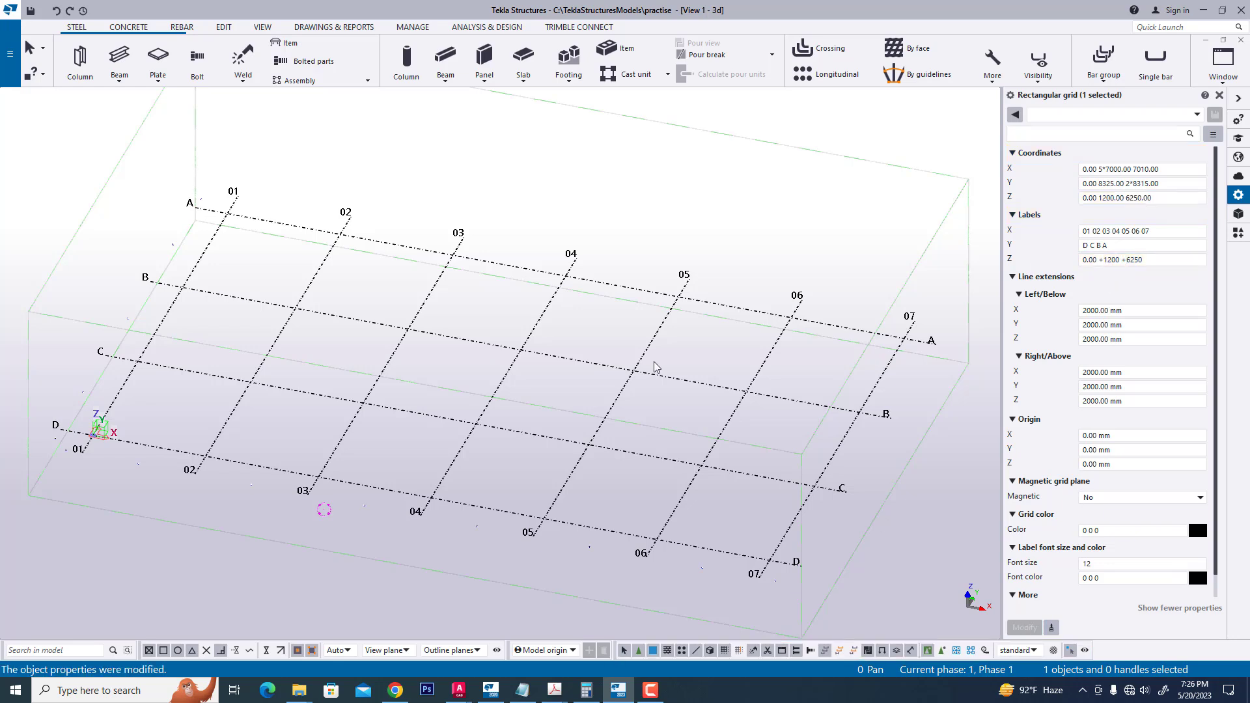
Step: Apply the grid changes and fit the 3D view around the whole grid
left_click(609, 340)
right_click(609, 340)
left_click(675, 425)
scroll(517, 408, "down", 3)
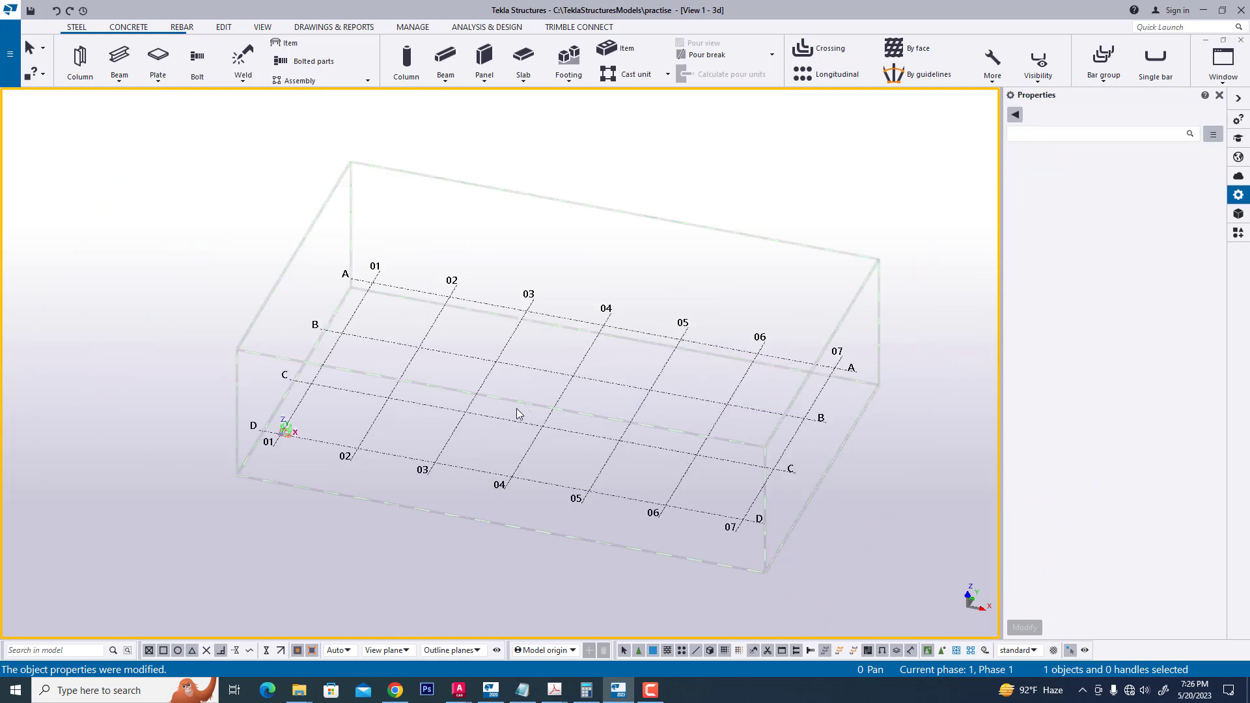
scroll(458, 372, "up", 3)
right_click(459, 313)
left_click(495, 392)
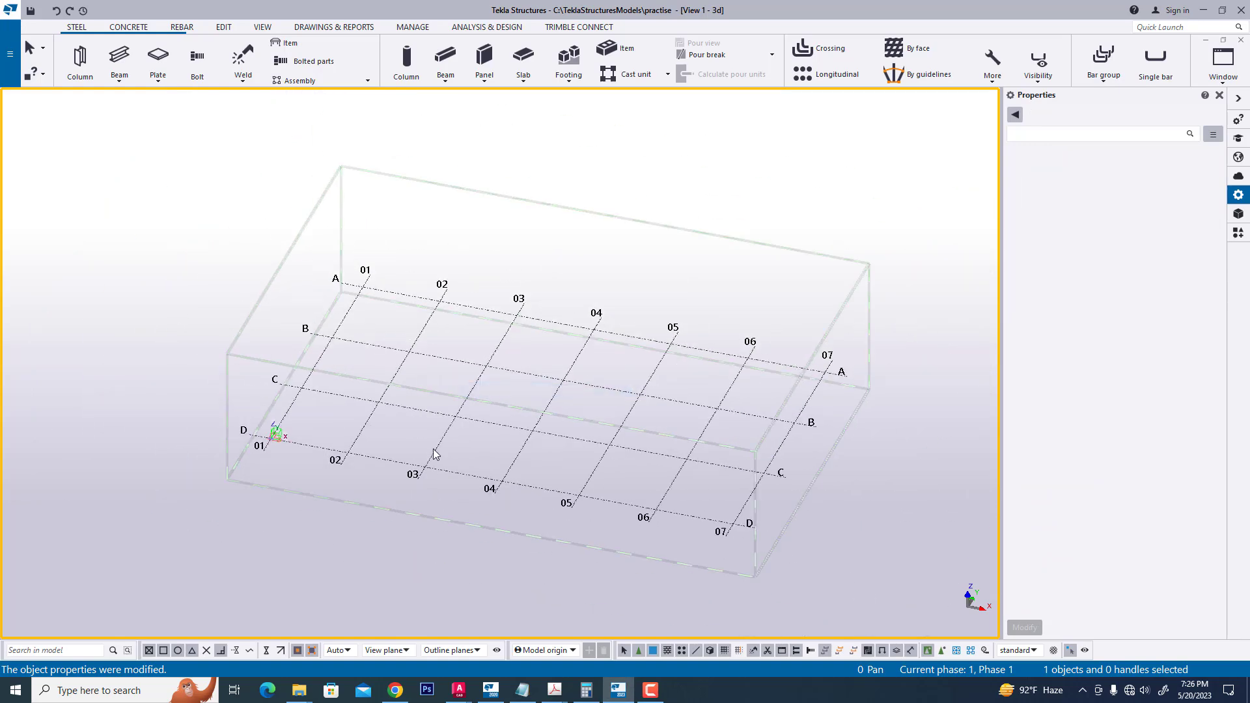
middle_click_drag(460, 437, 445, 422)
scroll(445, 421, "up", 5)
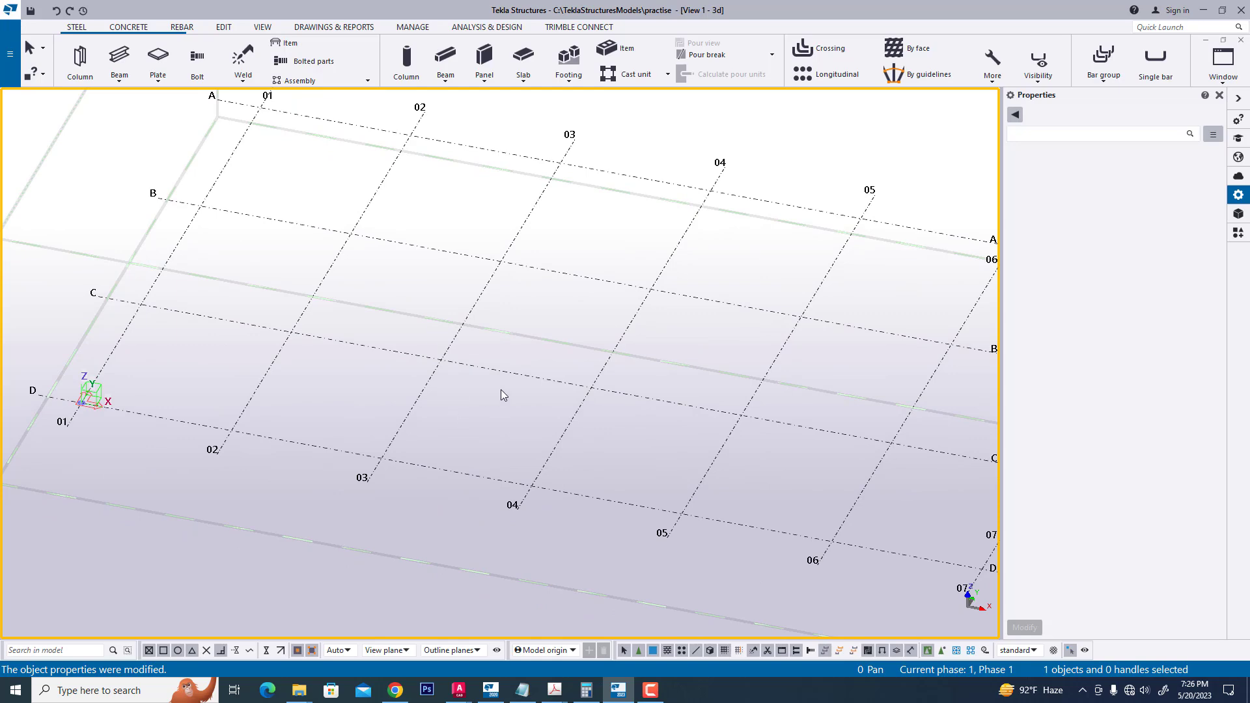
scroll(444, 407, "up", 4)
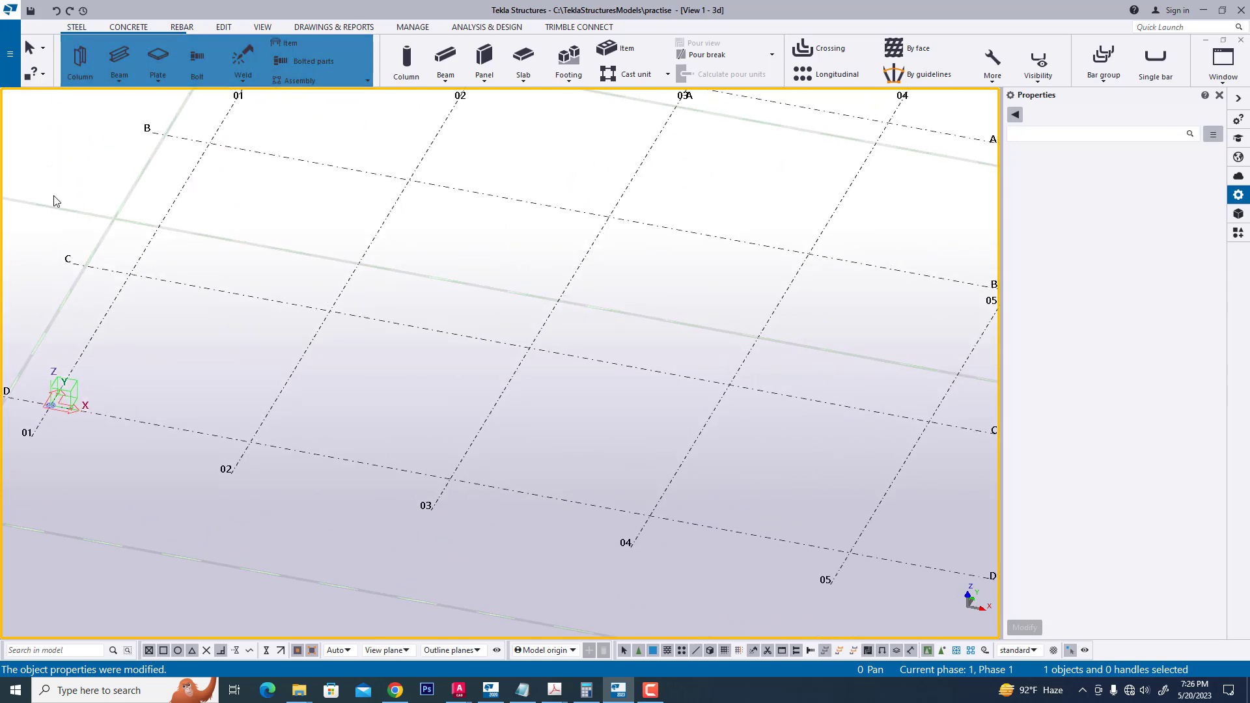
Step: Place a single steel column at grid intersection 03/D
left_click(80, 57)
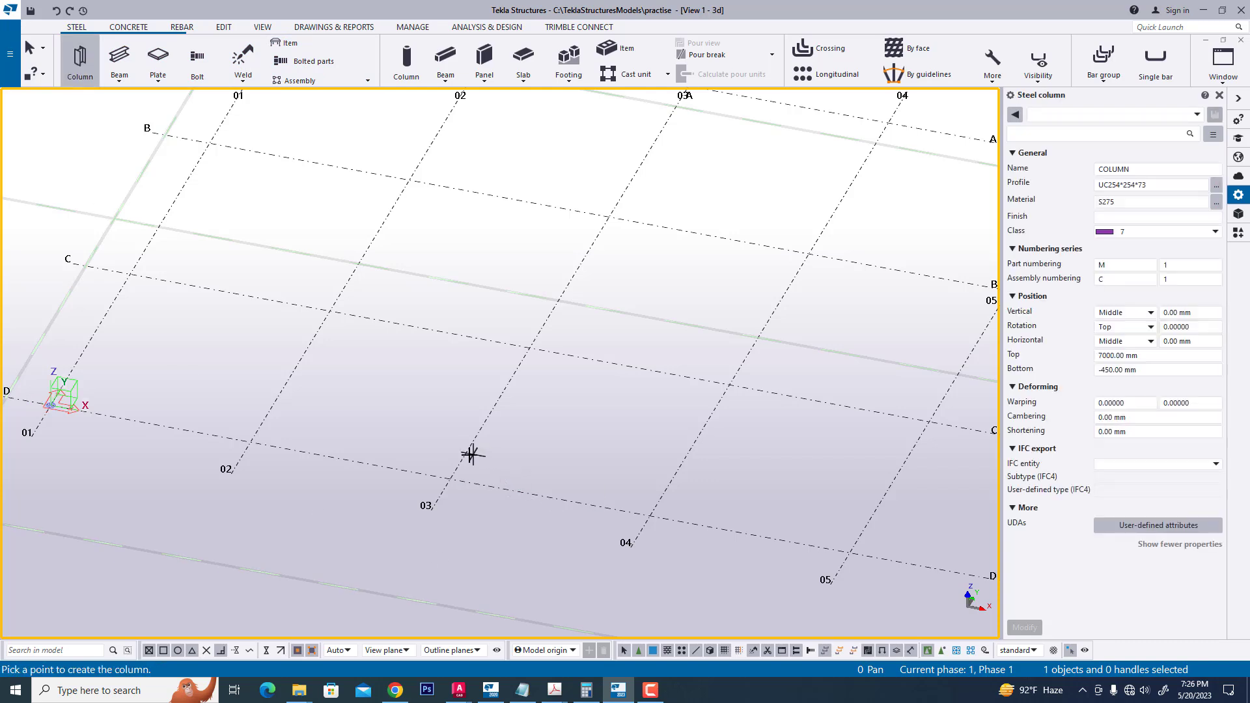
left_click(449, 478)
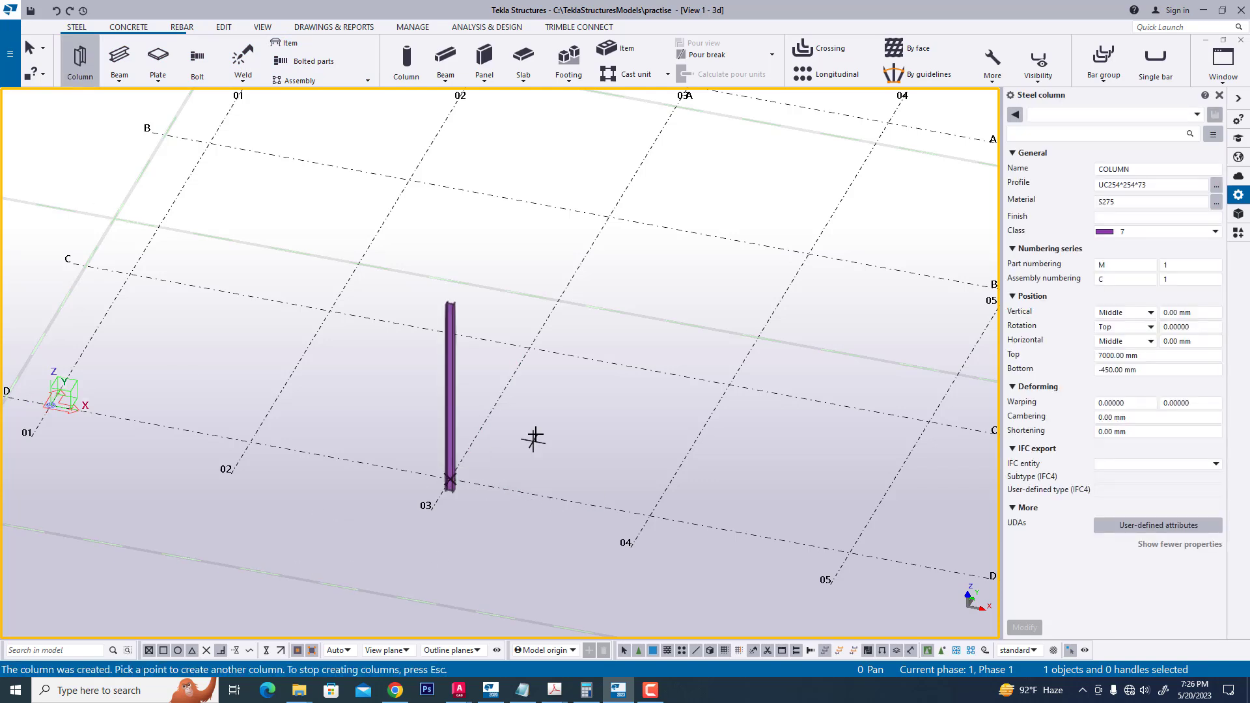
right_click(539, 413)
left_click(566, 422)
Step: Zoom in and select the new UC254*254*73 column to edit its profile
scroll(555, 453, "down", 2)
scroll(555, 453, "up", 2)
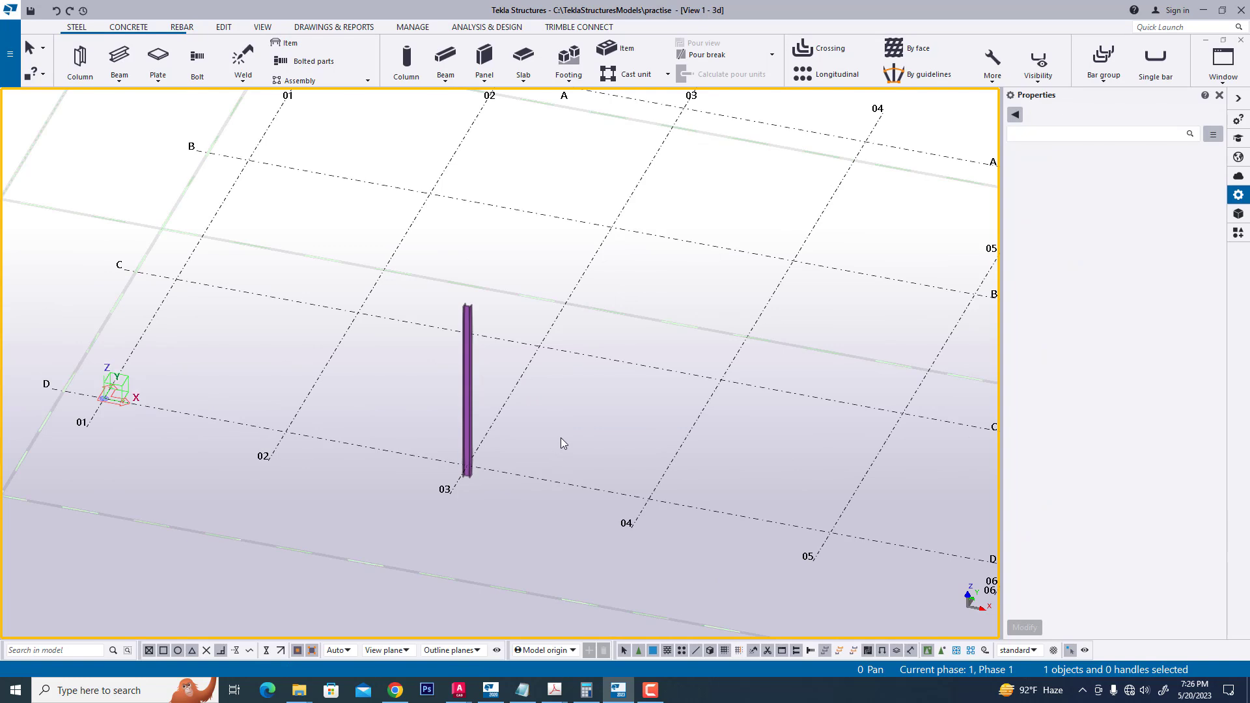
middle_click_drag(561, 439, 502, 447)
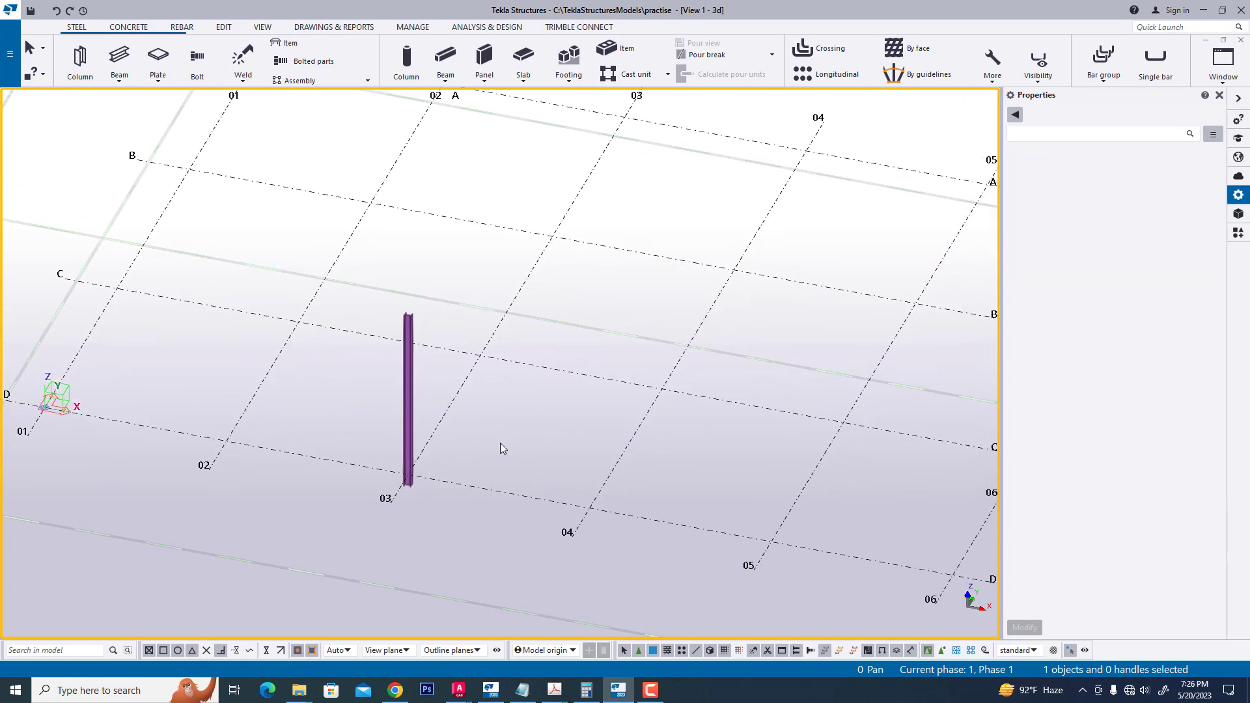
scroll(404, 400, "up", 1)
scroll(412, 425, "up", 2)
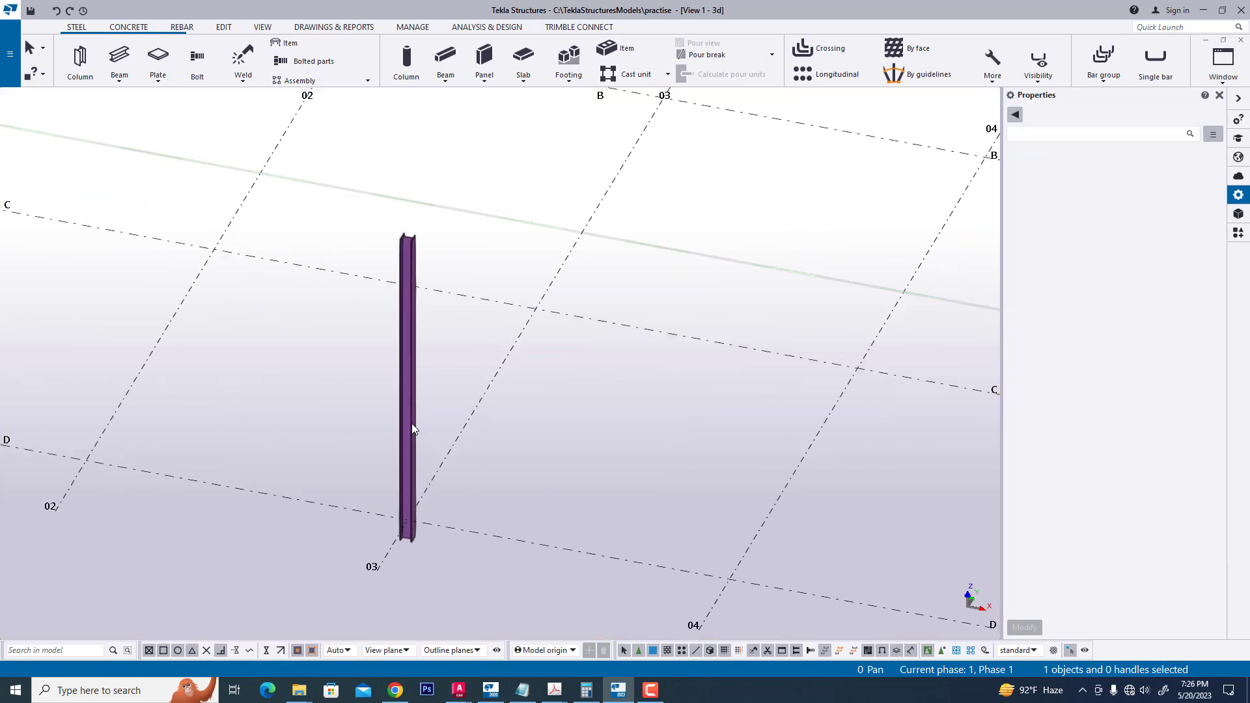
left_click(412, 429)
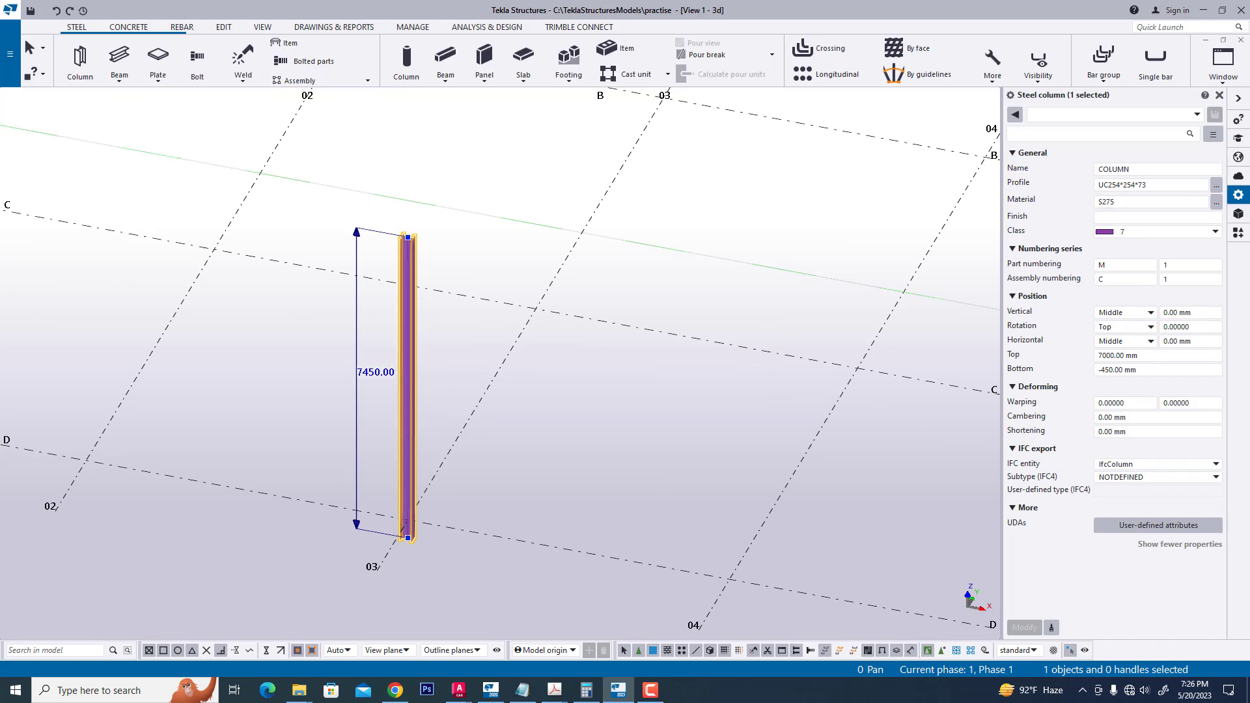
left_click(1192, 263)
left_click(1126, 185)
Step: In the profile catalogue, choose the HI profile with the tapered h1-h2-s-t*b subtype
left_click(1217, 189)
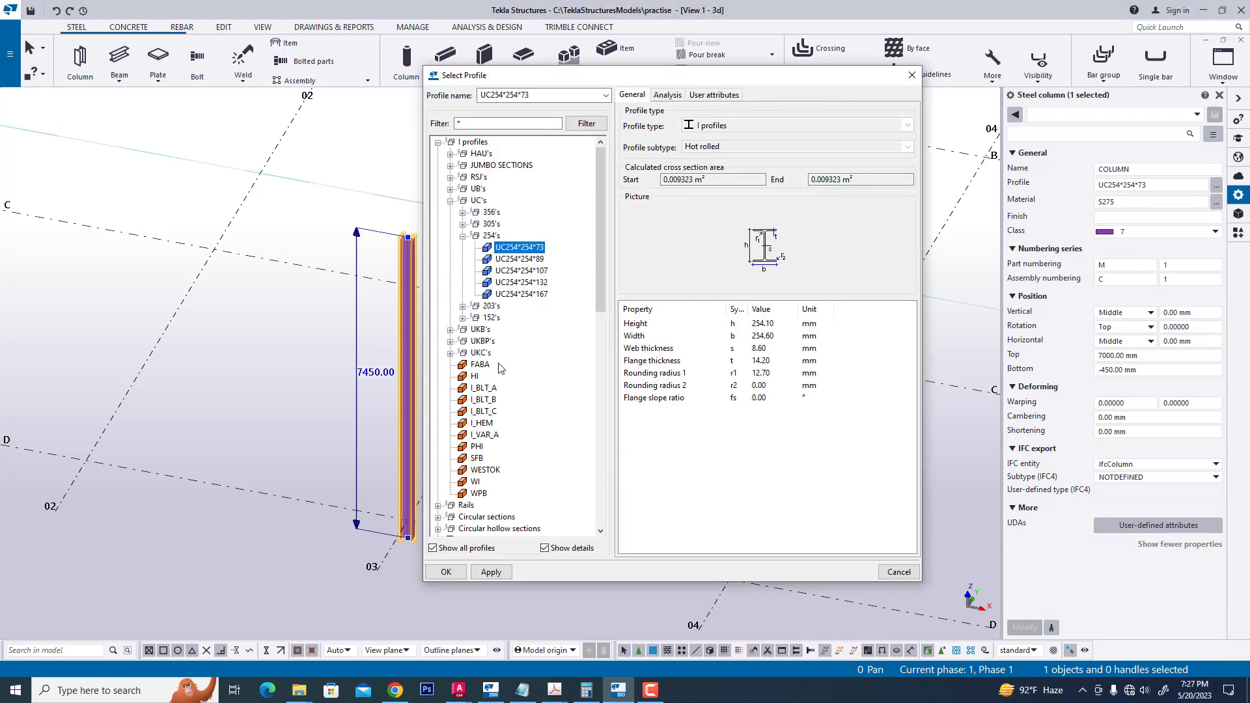
left_click_drag(574, 75, 692, 80)
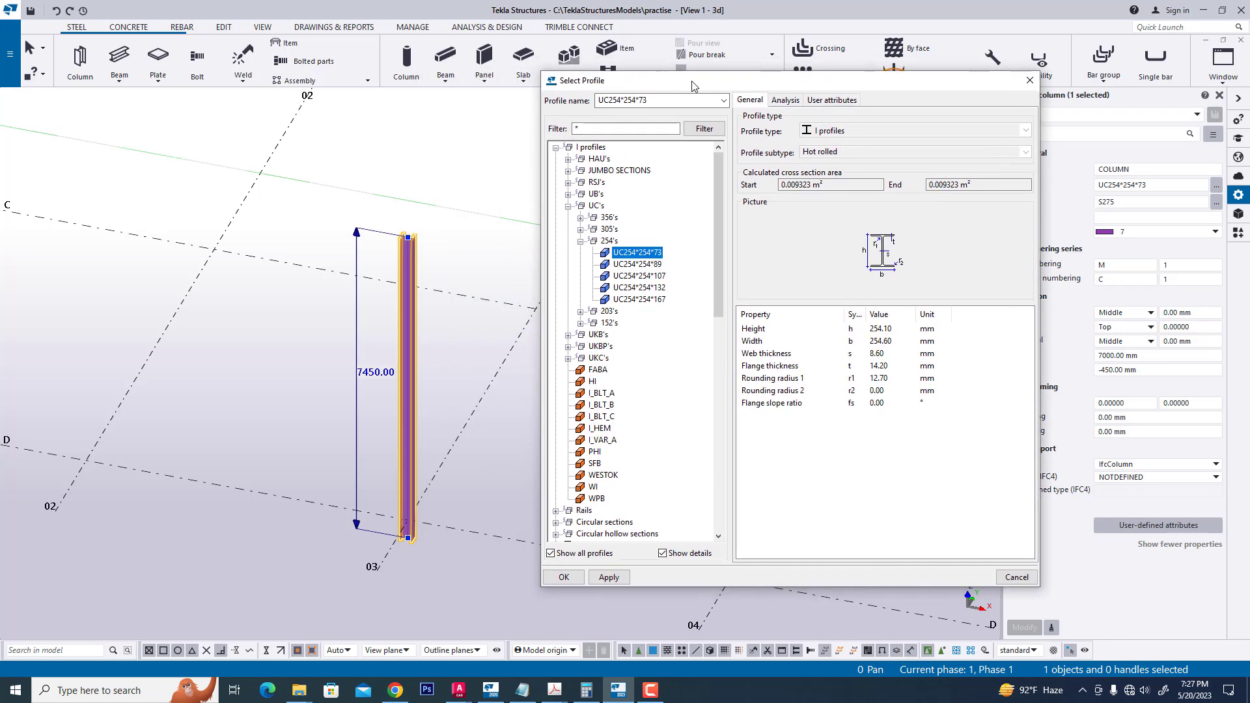
left_click(568, 207)
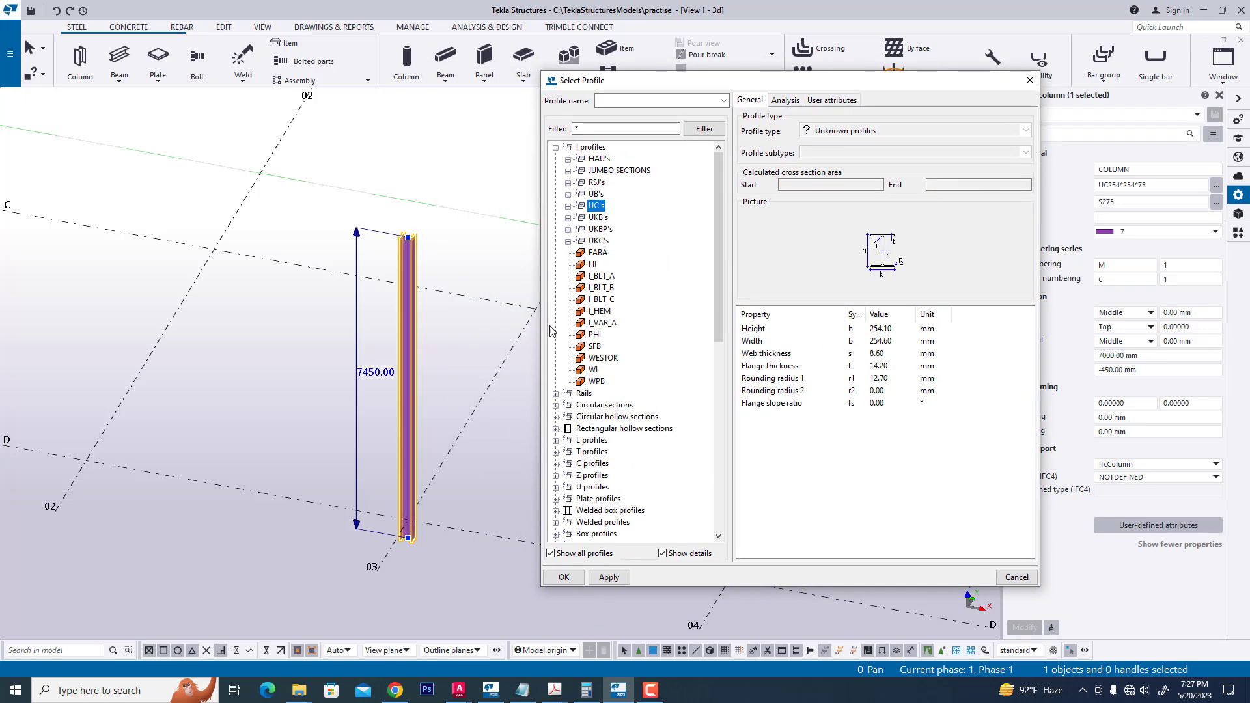
left_click(593, 265)
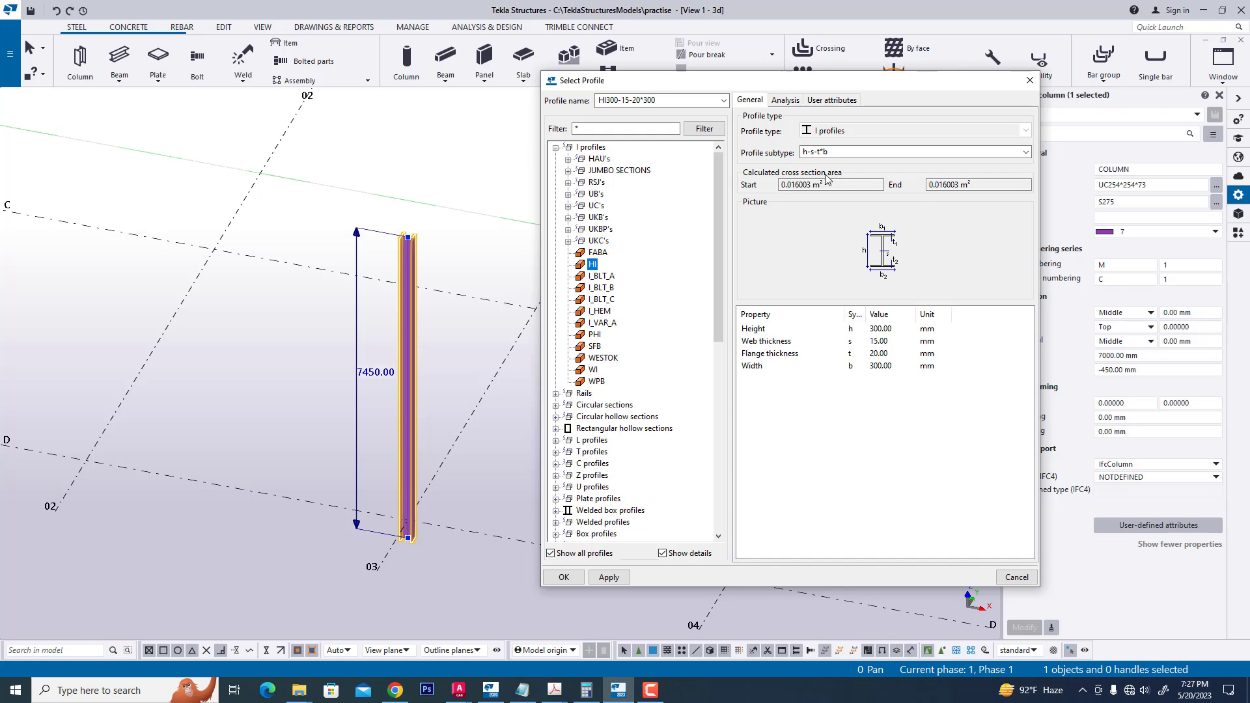
left_click(859, 152)
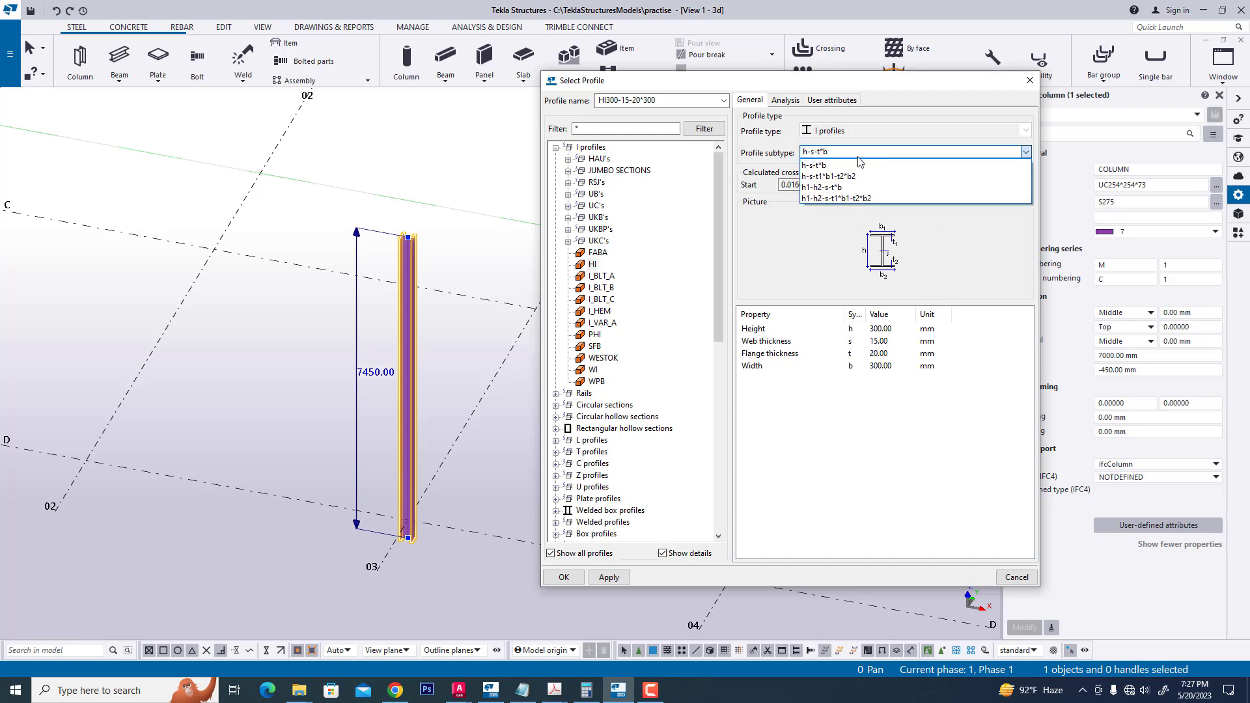
left_click(841, 188)
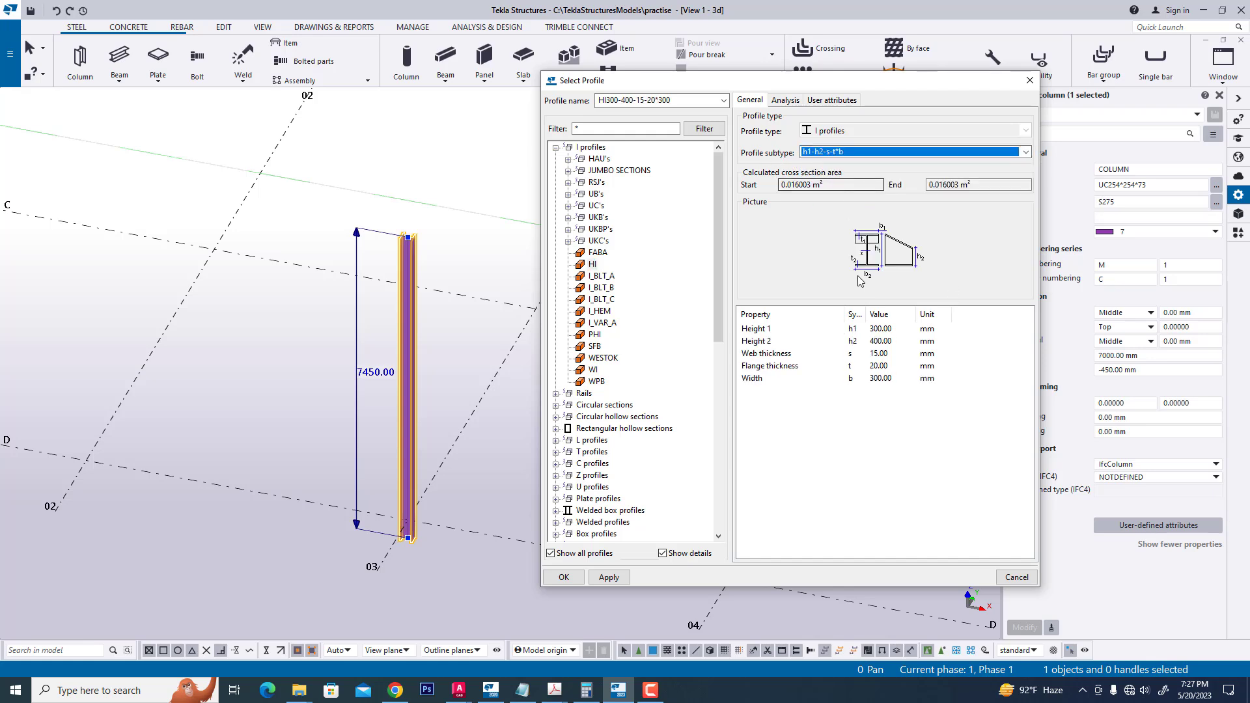
Step: Check the practice section drawing for the tapered column's dimensions
left_click(903, 330)
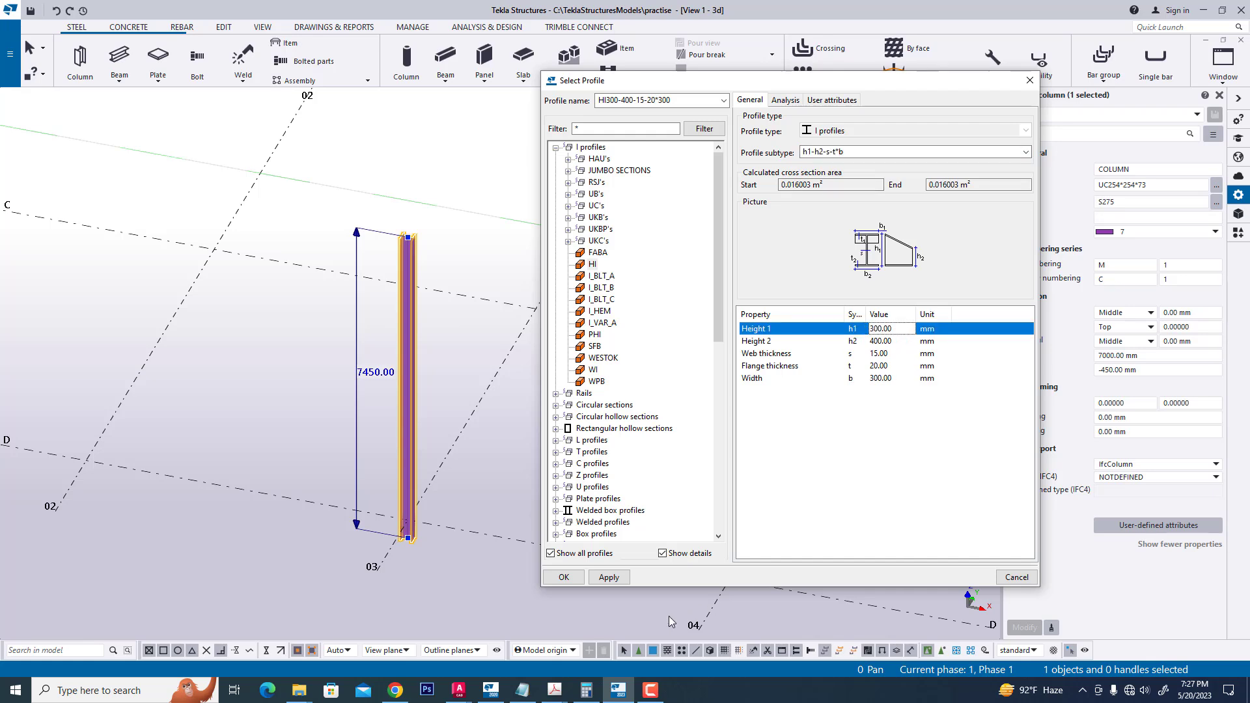
left_click(554, 690)
left_click(589, 632)
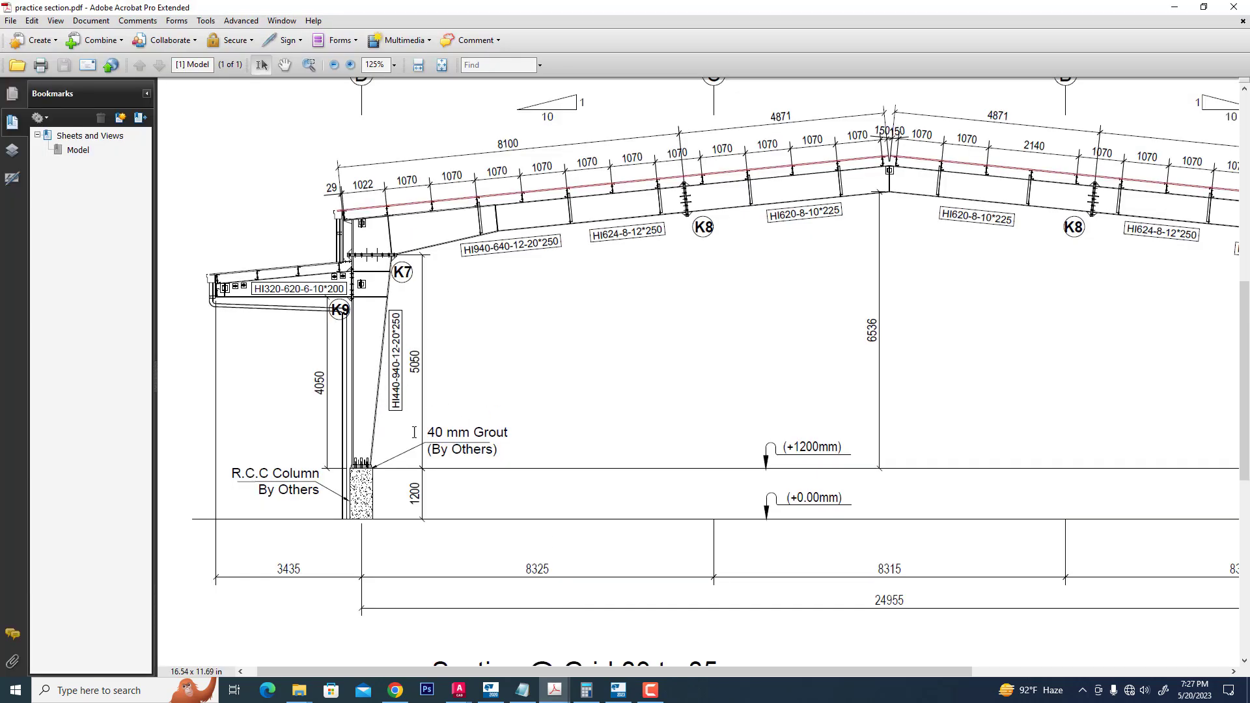
left_click(618, 690)
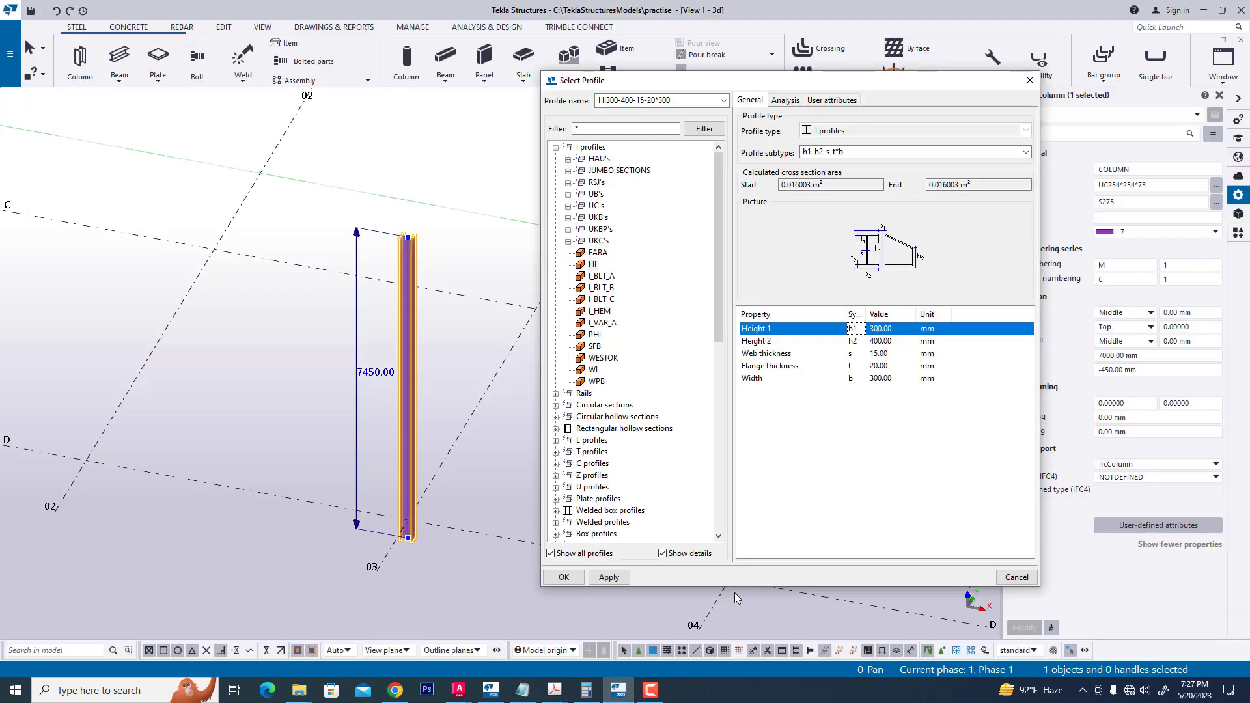
Step: Set the HI heights 440 and 940, web 10 and width 250, and apply
left_click(887, 328)
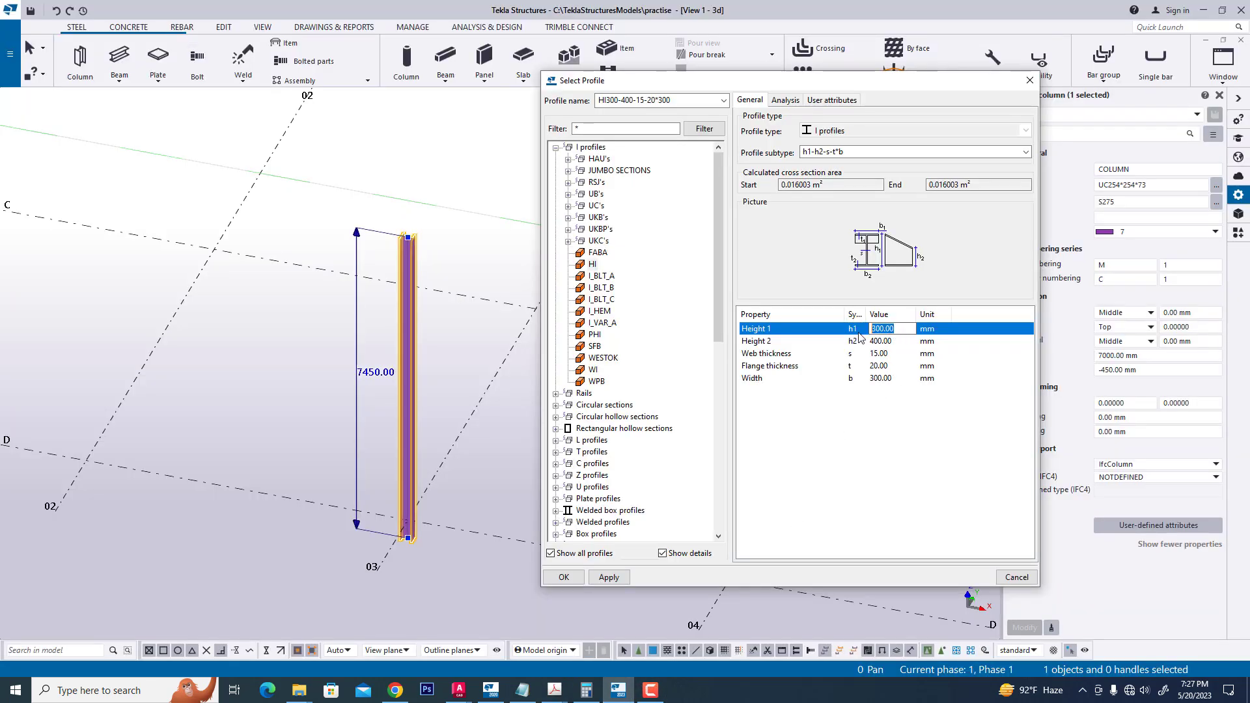
type("440")
key("Tab")
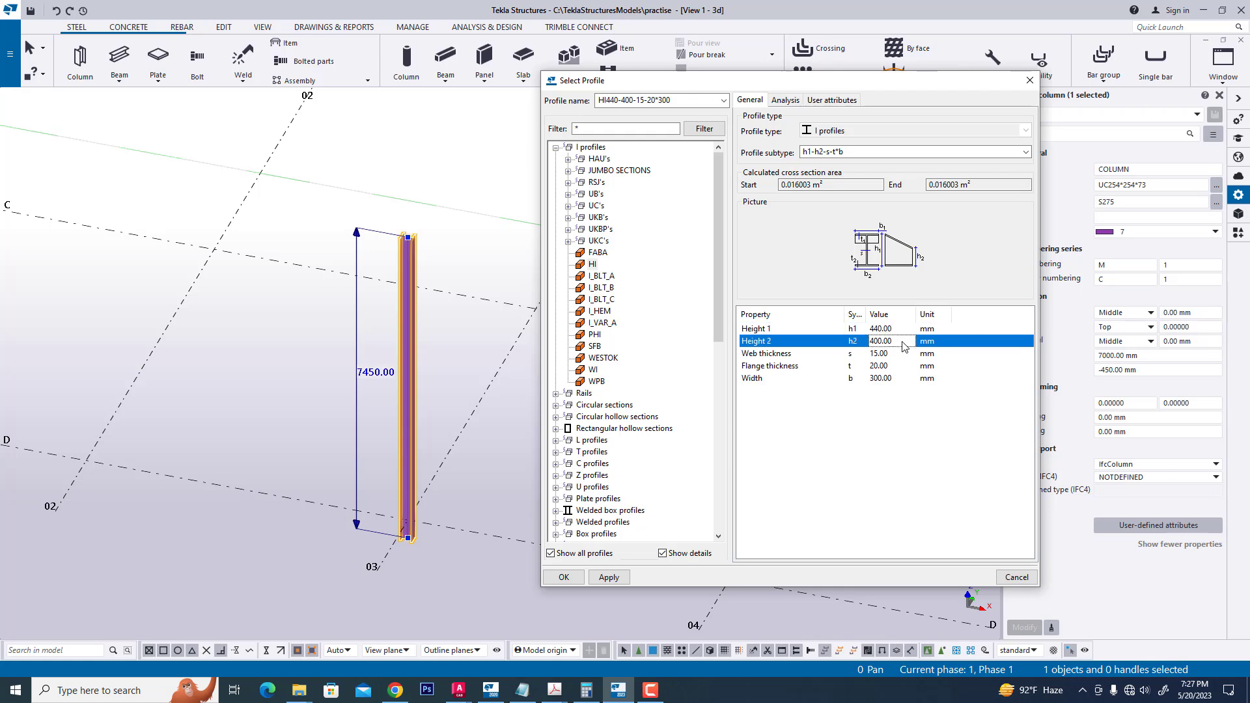
type("940")
key("Tab")
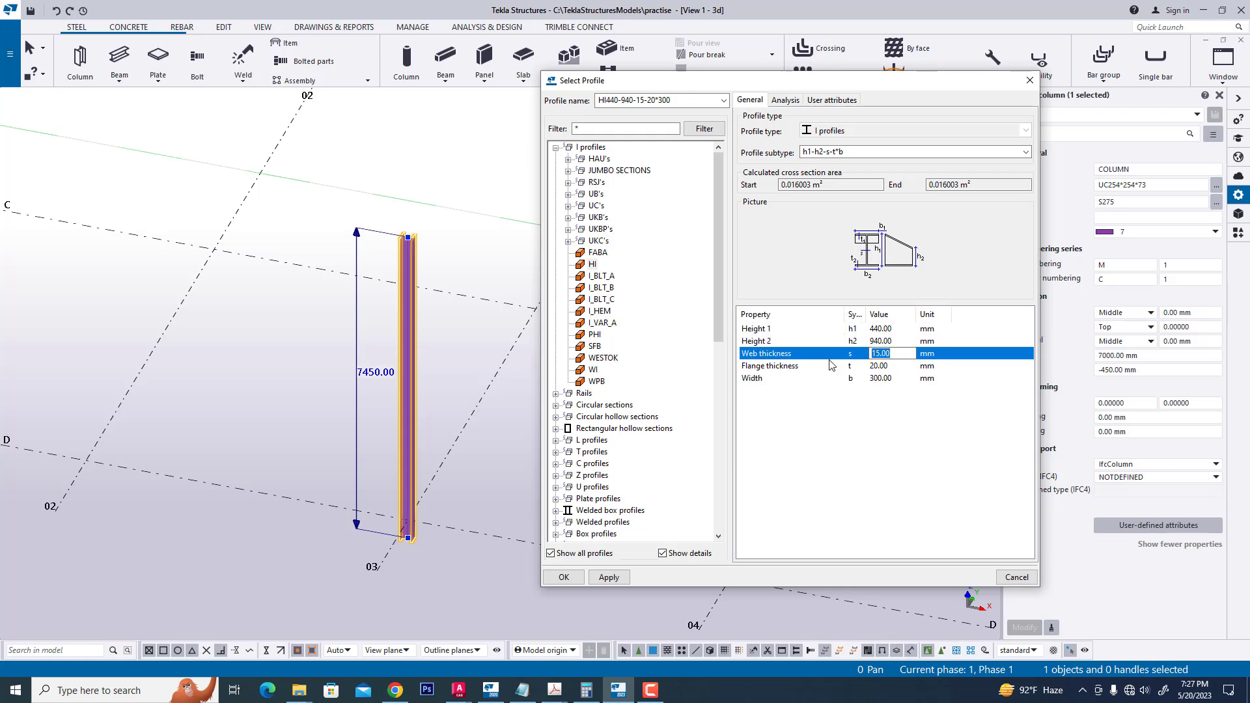
type("10")
key("Tab")
key("Tab")
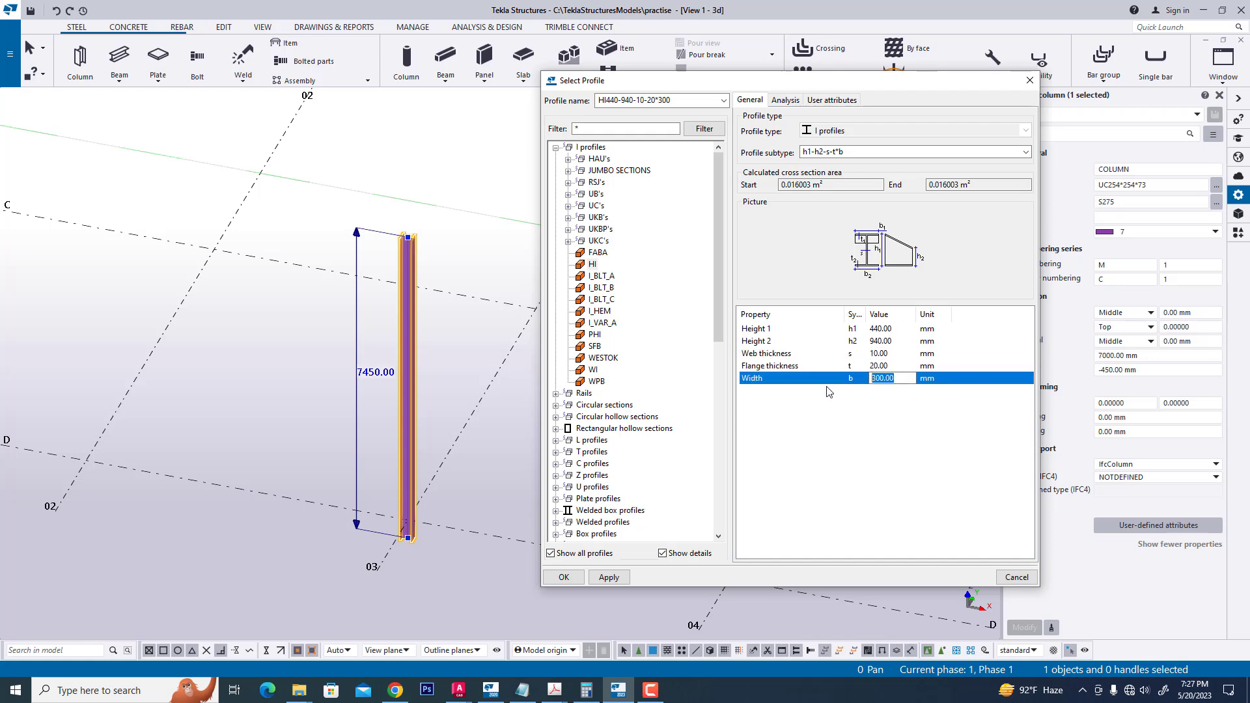
type("250")
left_click(609, 577)
left_click(563, 577)
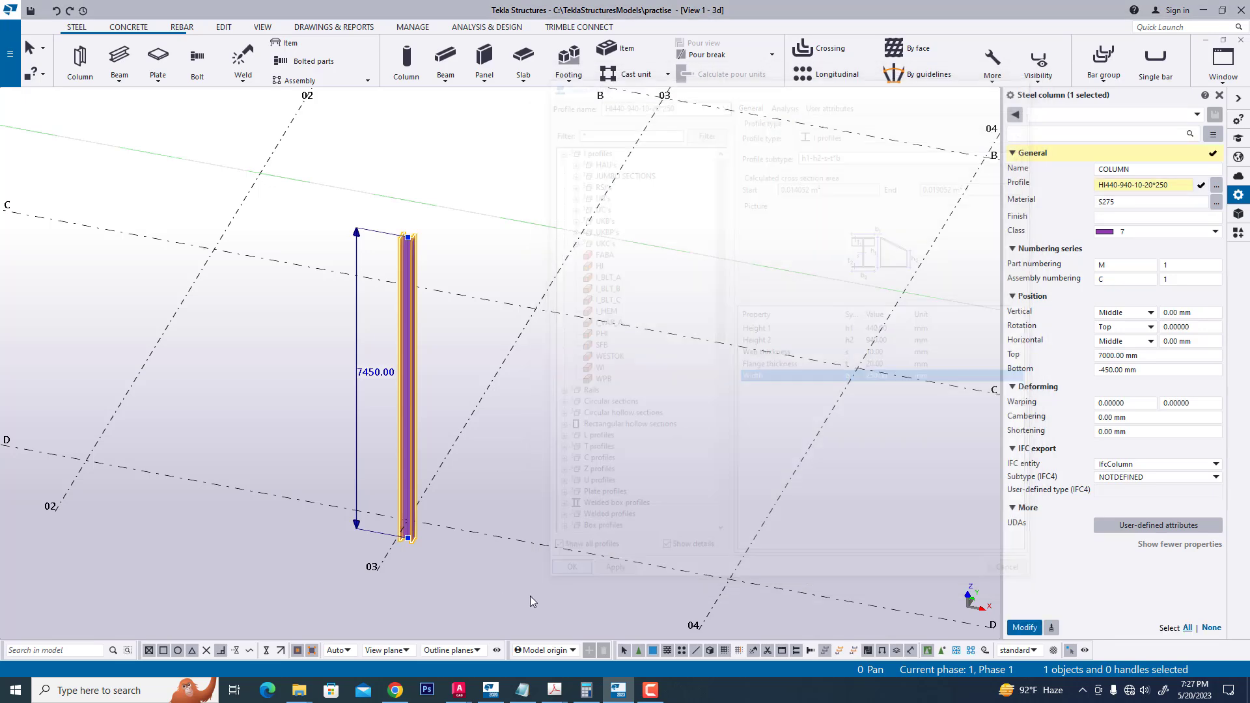
left_click(1024, 628)
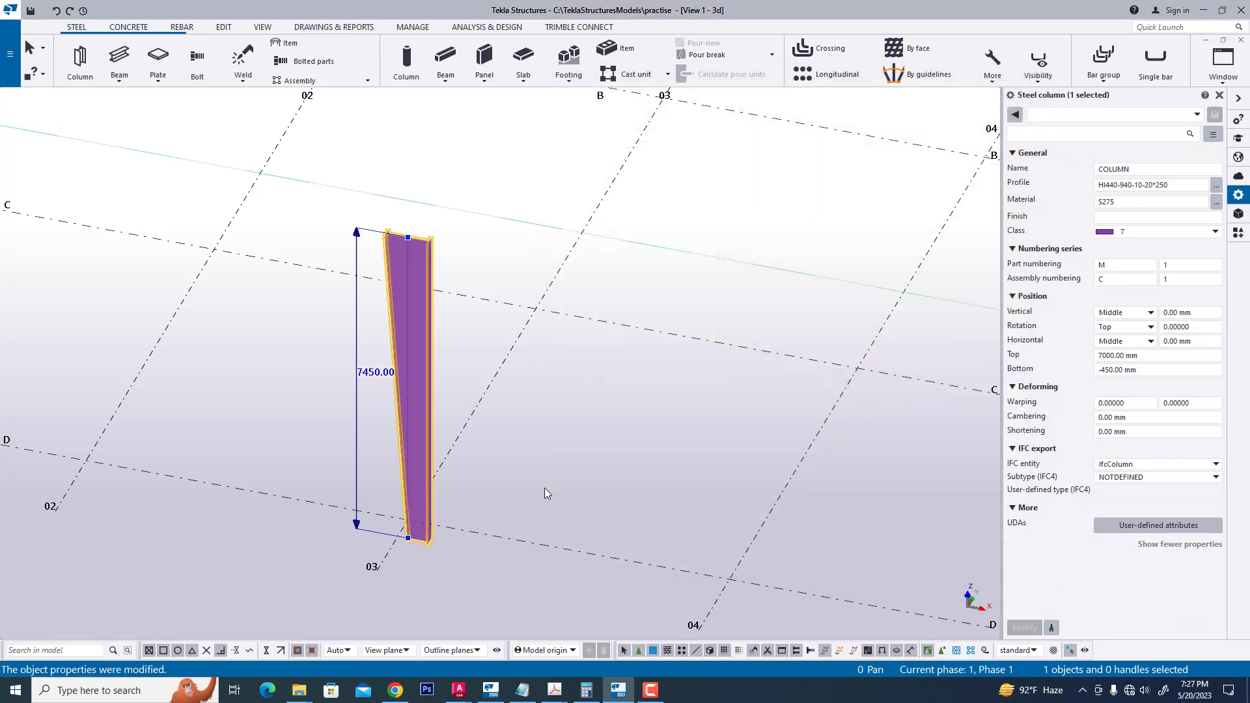
scroll(434, 492, "up", 2)
scroll(429, 479, "down", 2)
right_click(544, 398)
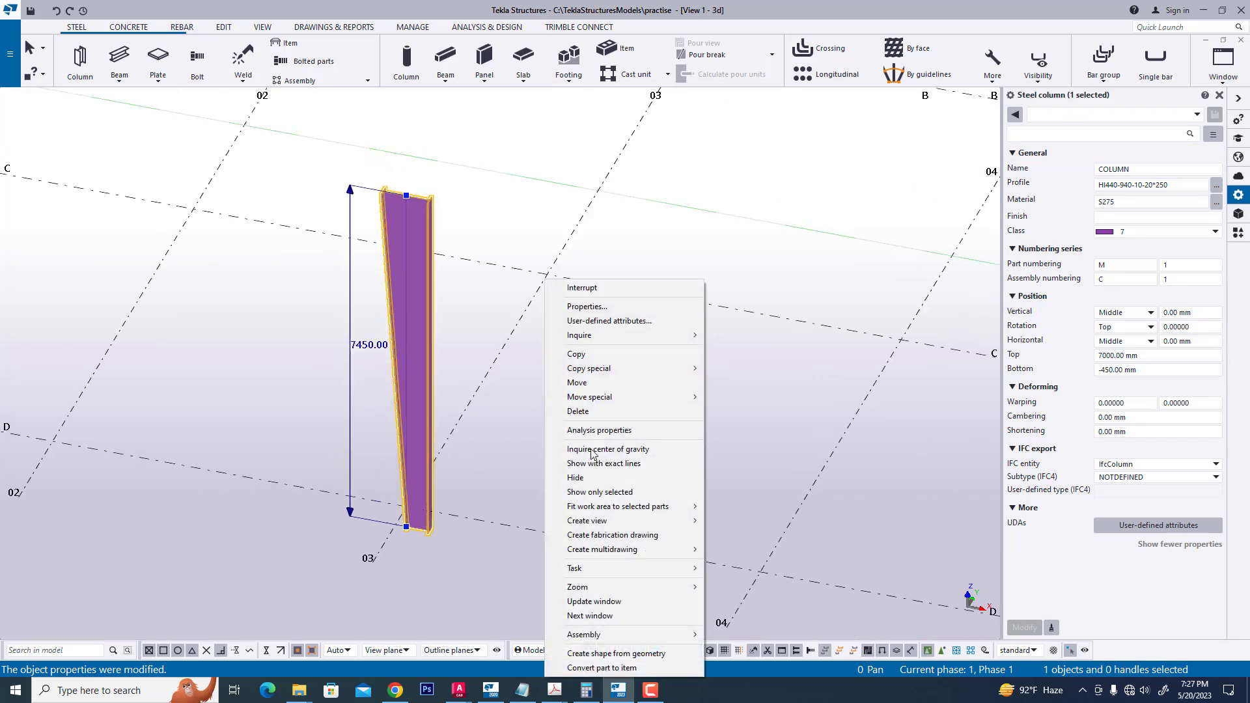
left_click(797, 376)
right_click(679, 376)
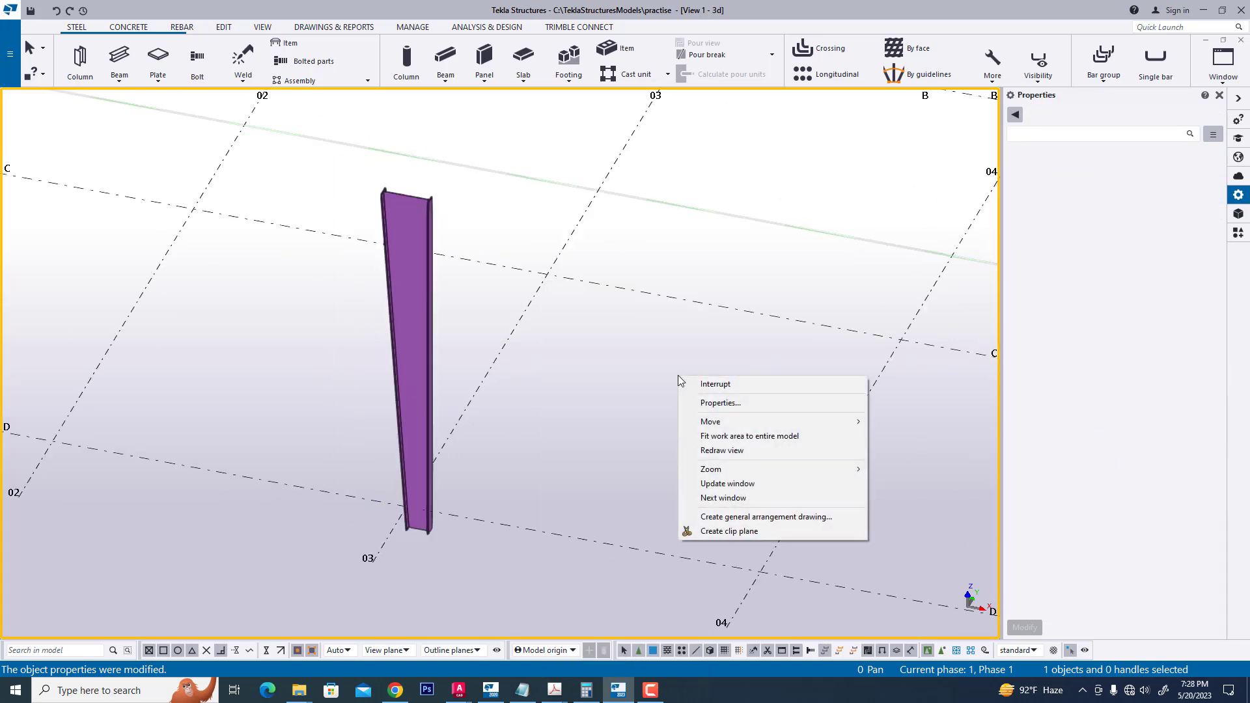
left_click(719, 450)
left_click(409, 355)
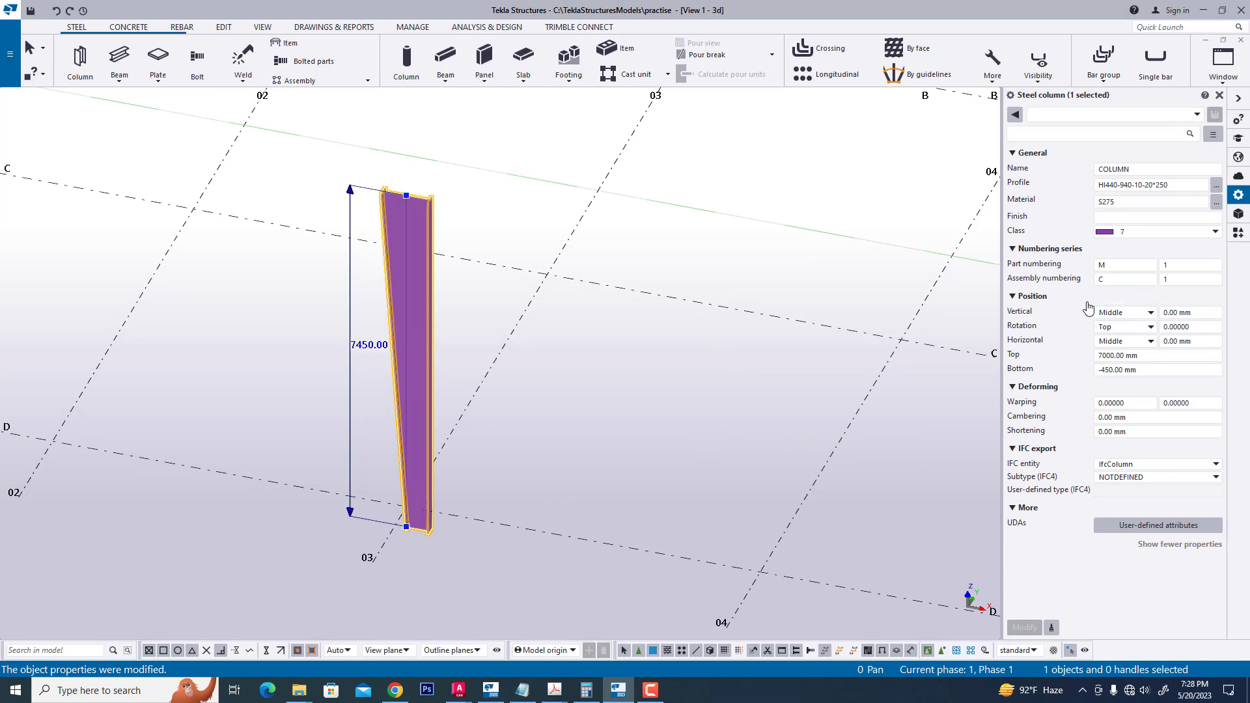
left_click(1132, 328)
left_click(1126, 339)
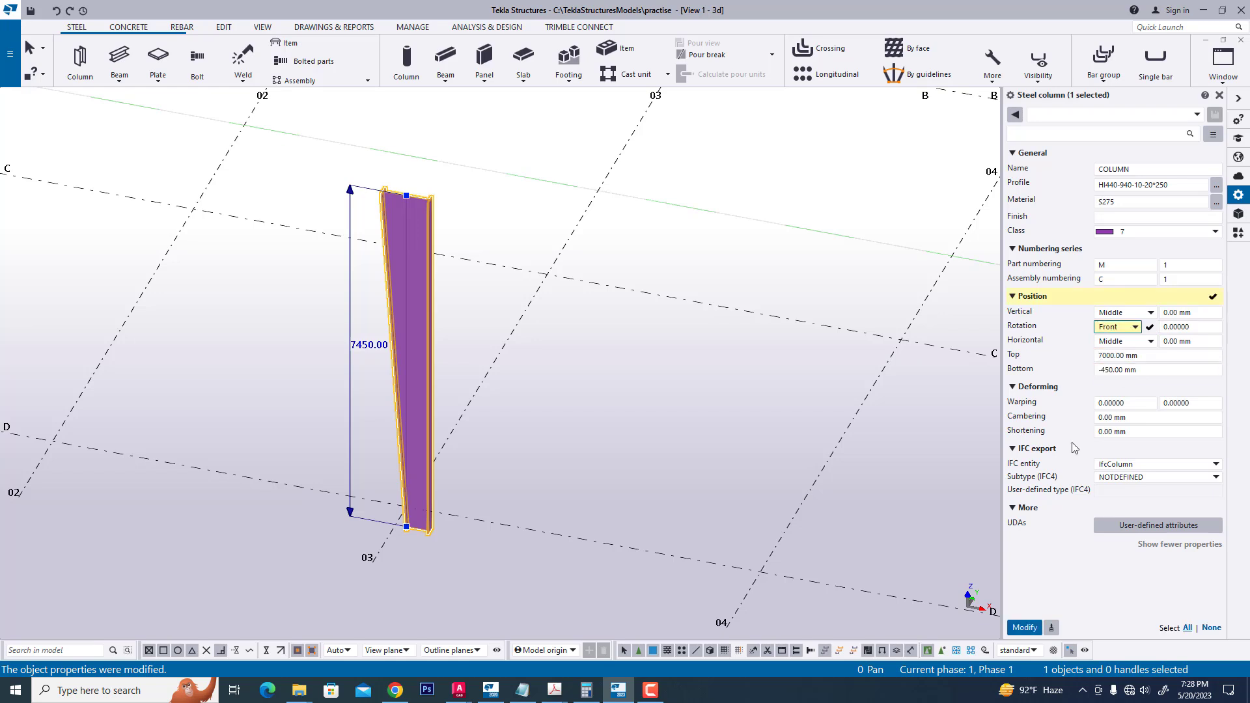
left_click(1022, 627)
left_click(614, 388)
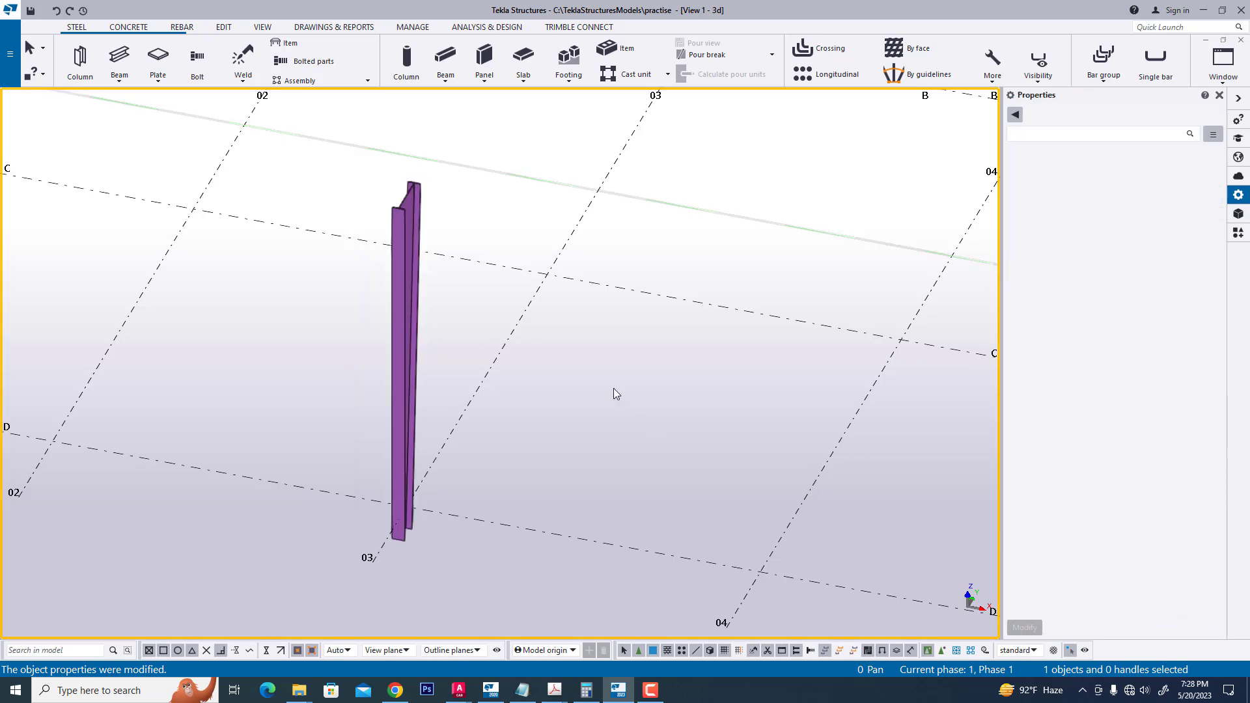
right_click(615, 385)
left_click(646, 456)
Step: Create plan and elevation views along every grid line
scroll(586, 448, "down", 10)
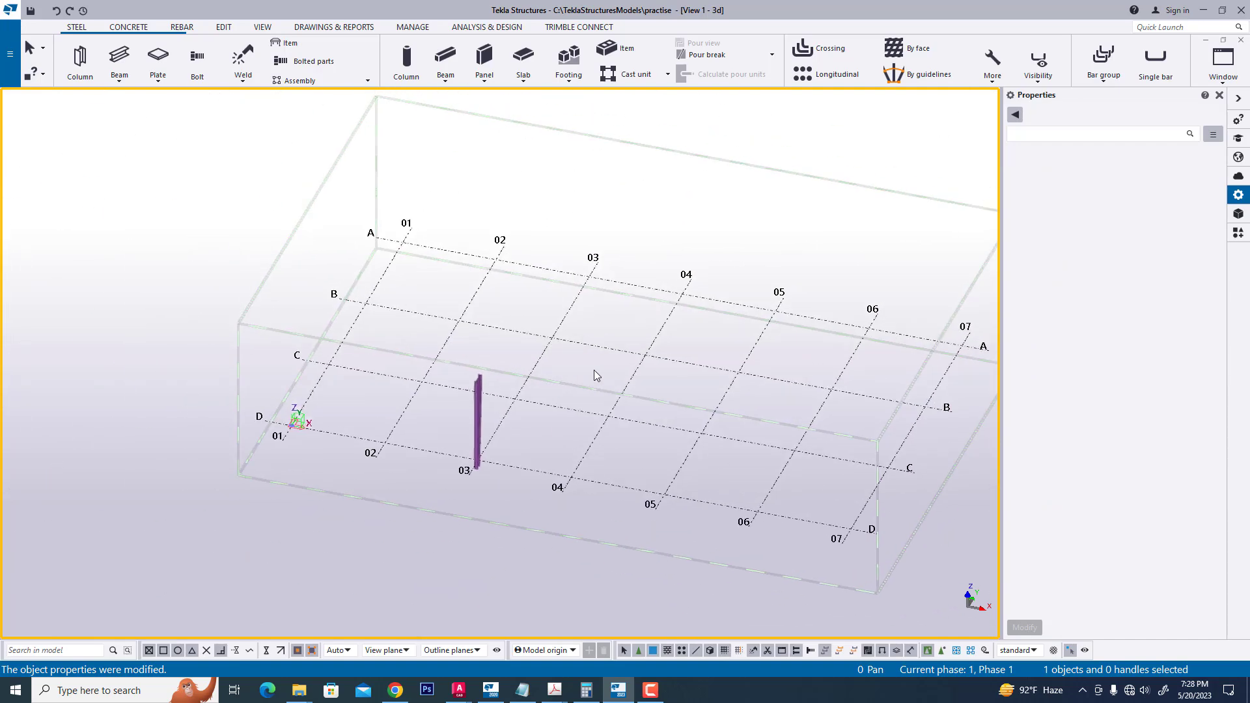
left_click(262, 27)
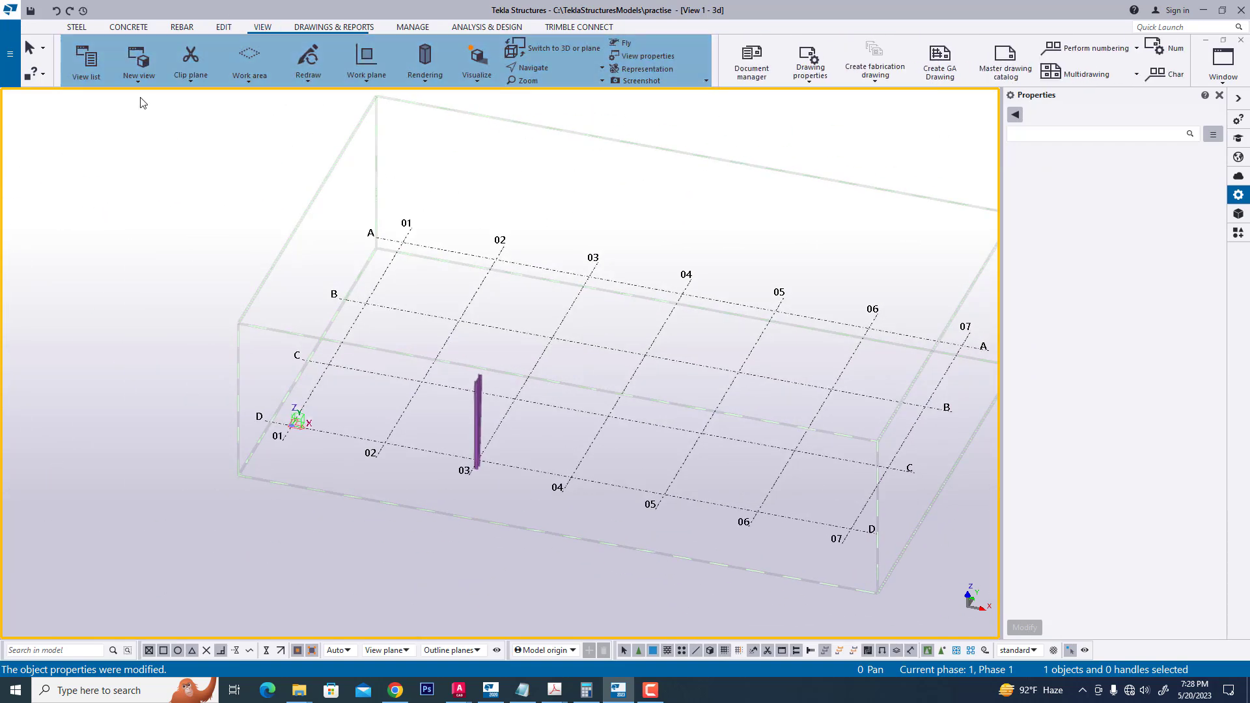
left_click(157, 77)
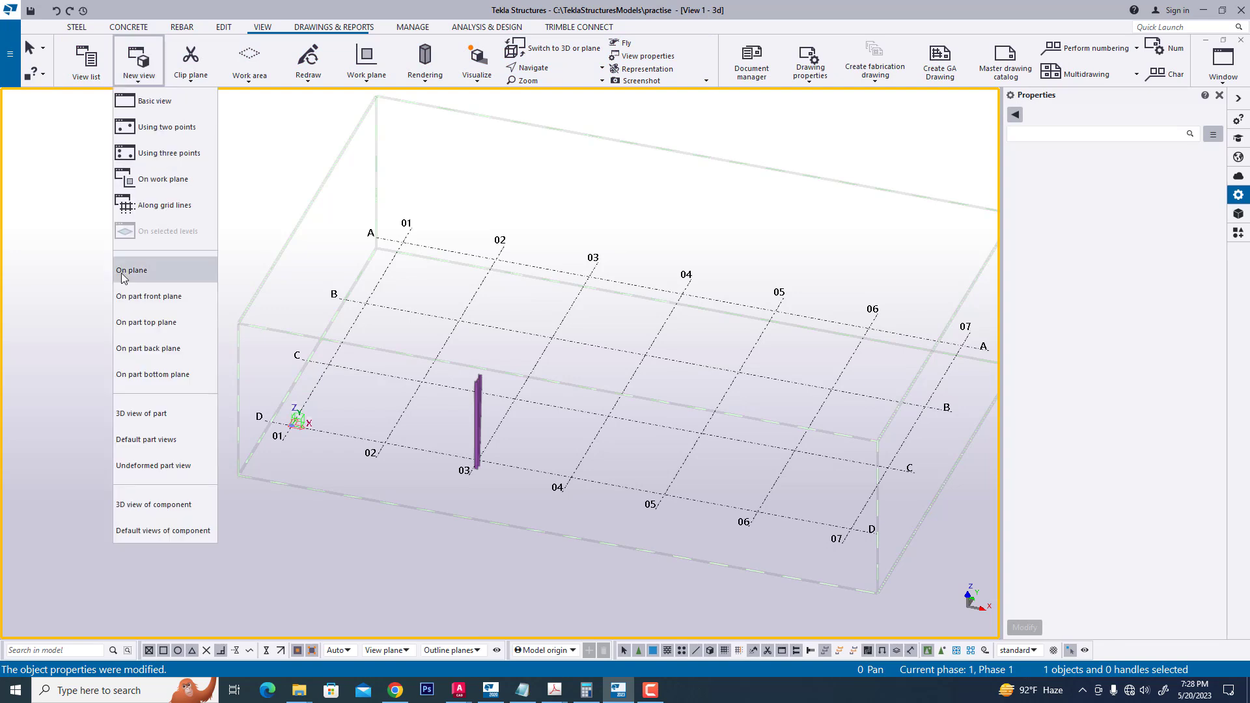
left_click(158, 207)
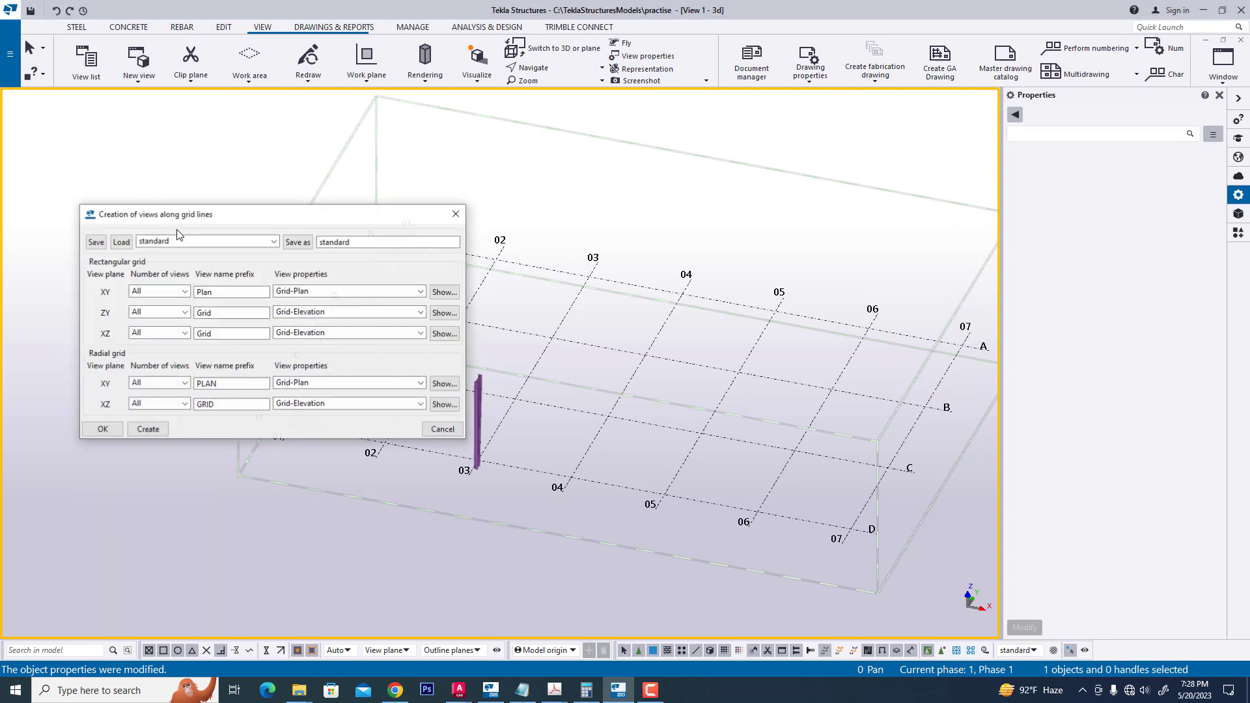
left_click(150, 431)
Step: Move the Grid 03 view to Visible views to open its elevation
scroll(403, 535, "up", 3)
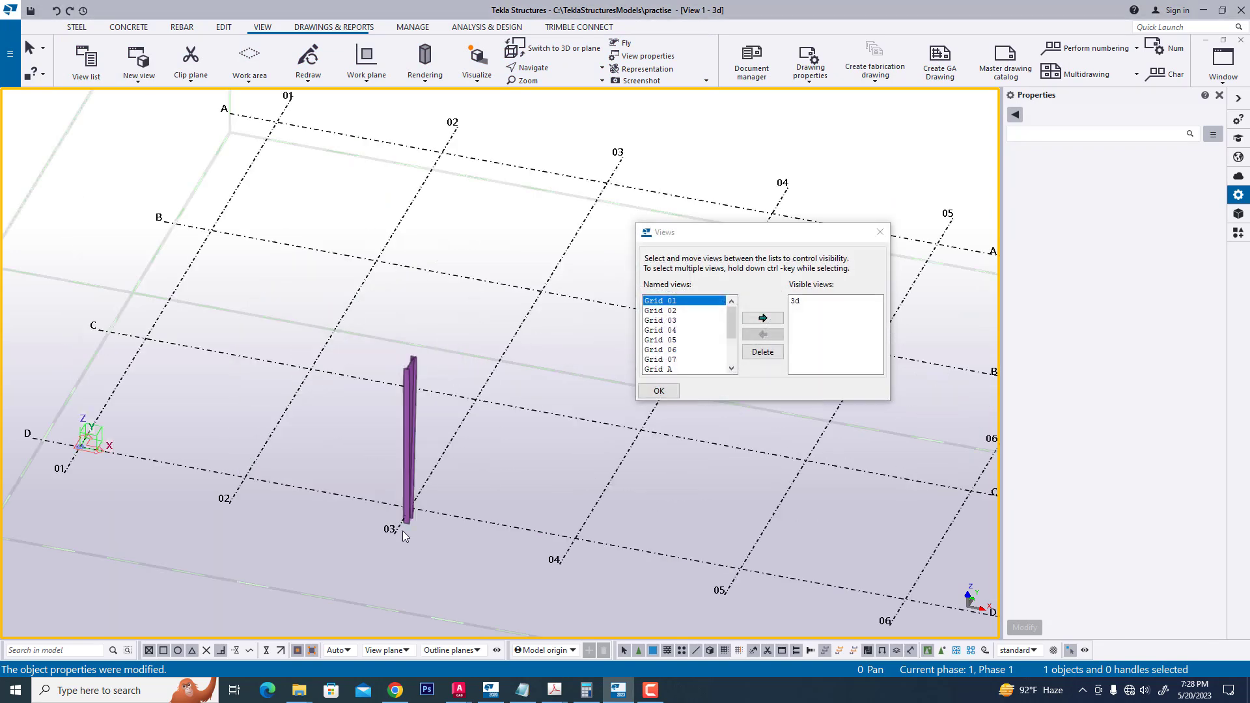
scroll(403, 535, "up", 2)
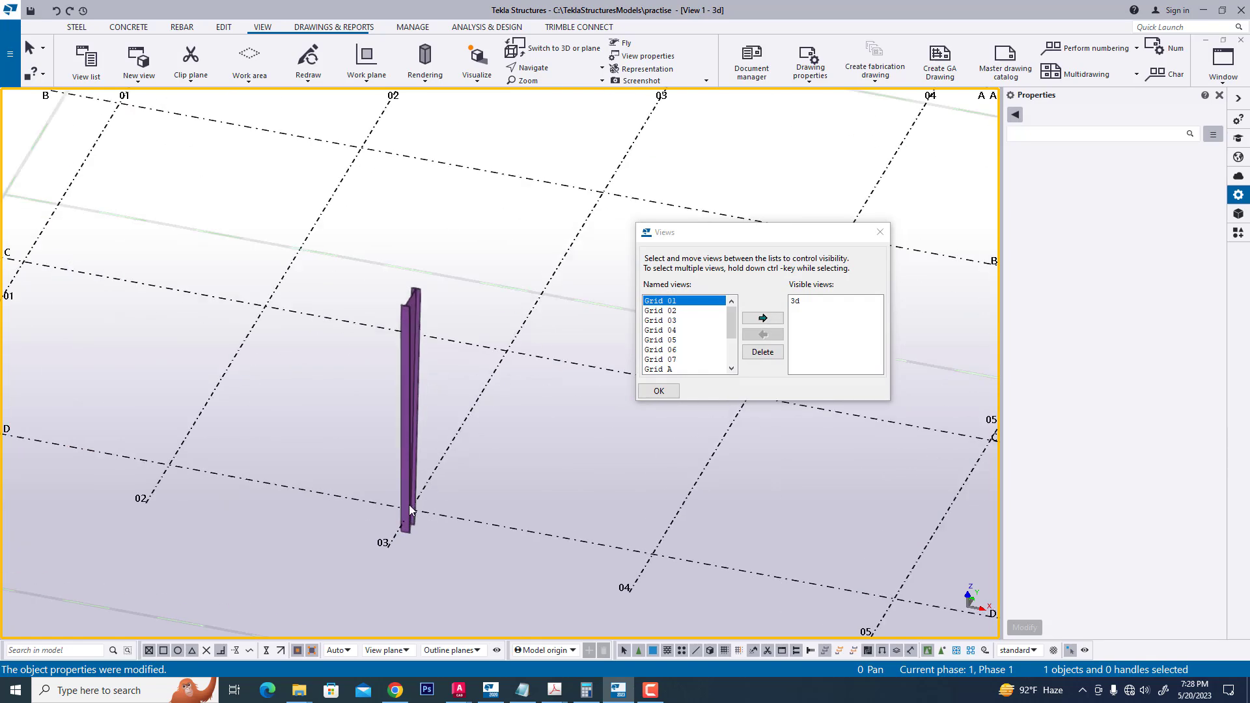
left_click(671, 321)
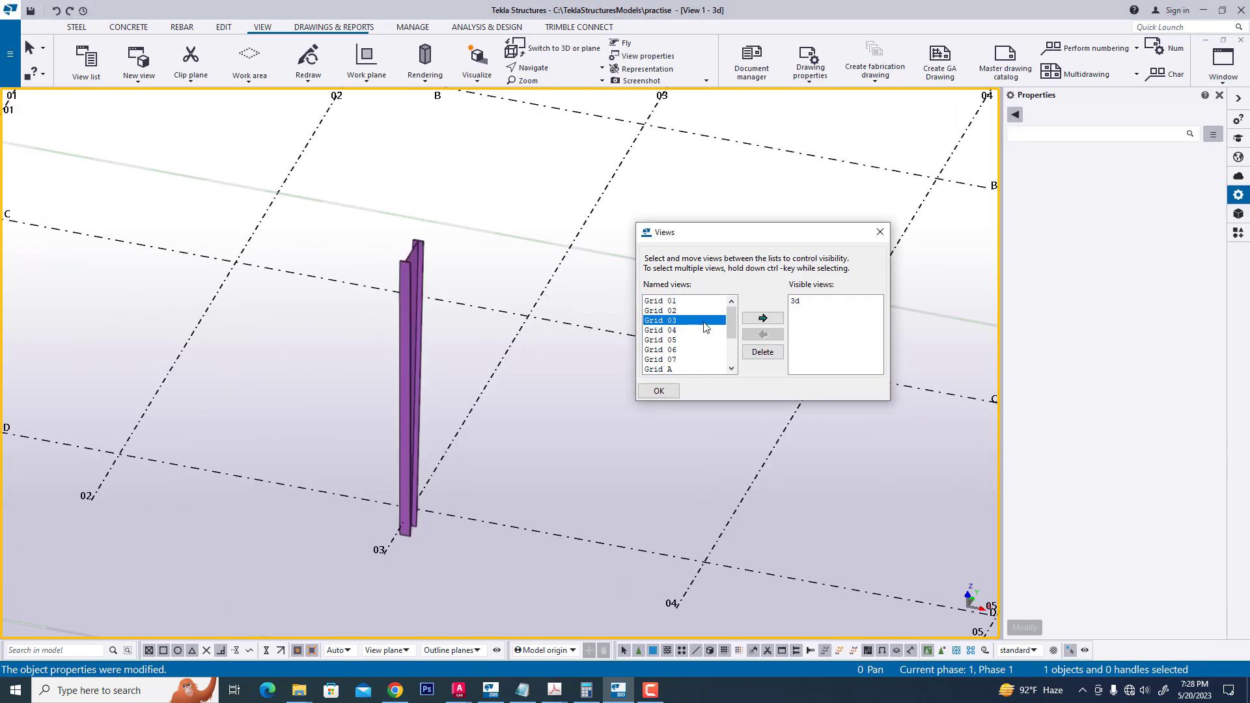
left_click(764, 318)
Step: Close the views list and select the tapered column in the Grid 03 elevation
left_click(881, 232)
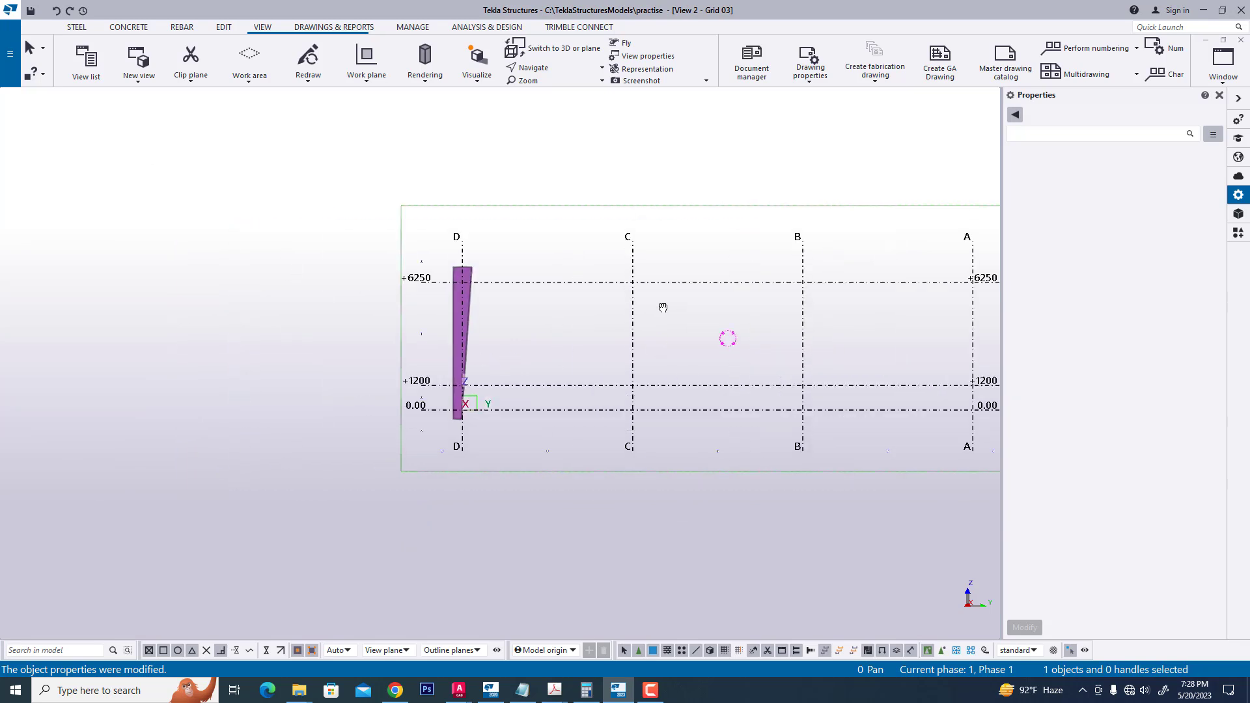
scroll(474, 298, "up", 3)
right_click(527, 293)
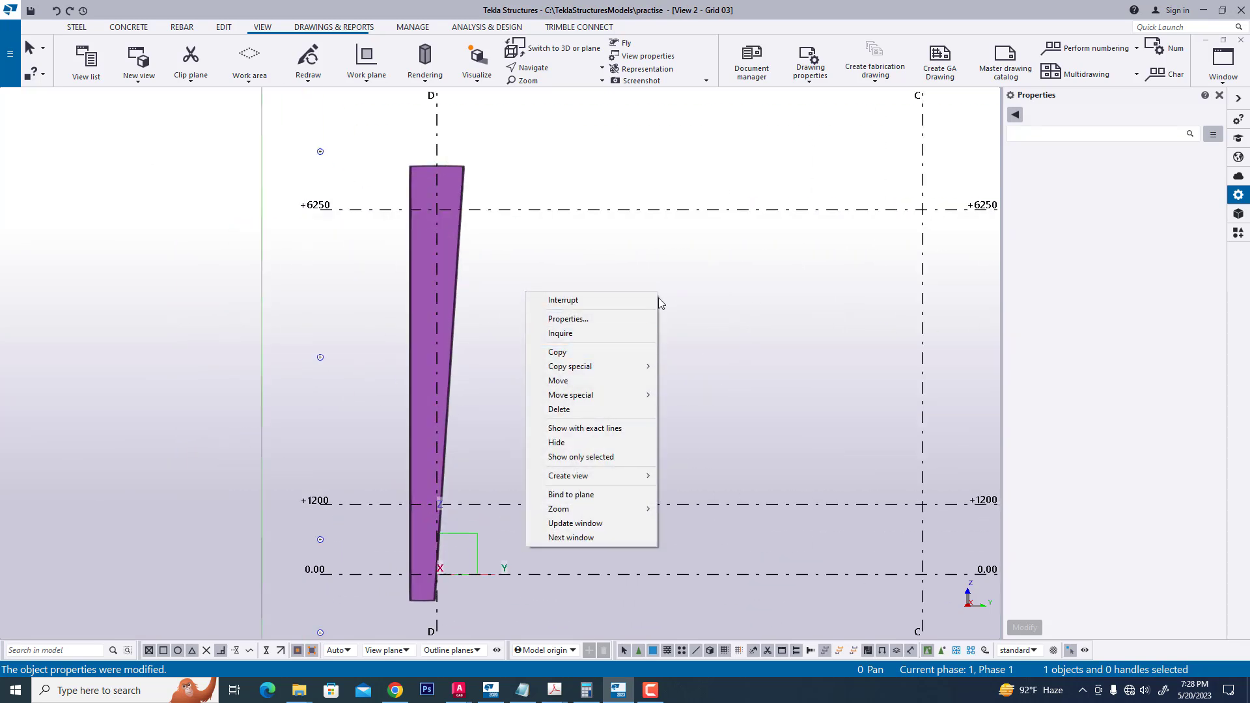
scroll(571, 357, "down", 2)
scroll(416, 306, "up", 2)
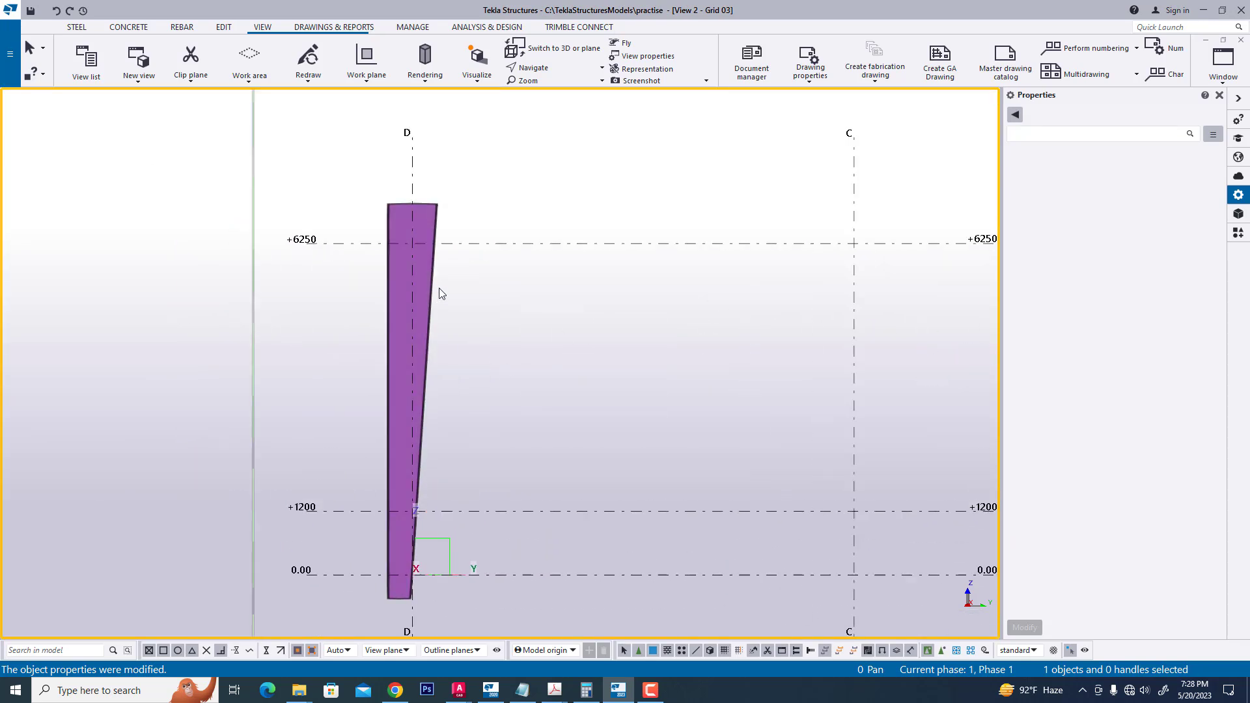
left_click(432, 283)
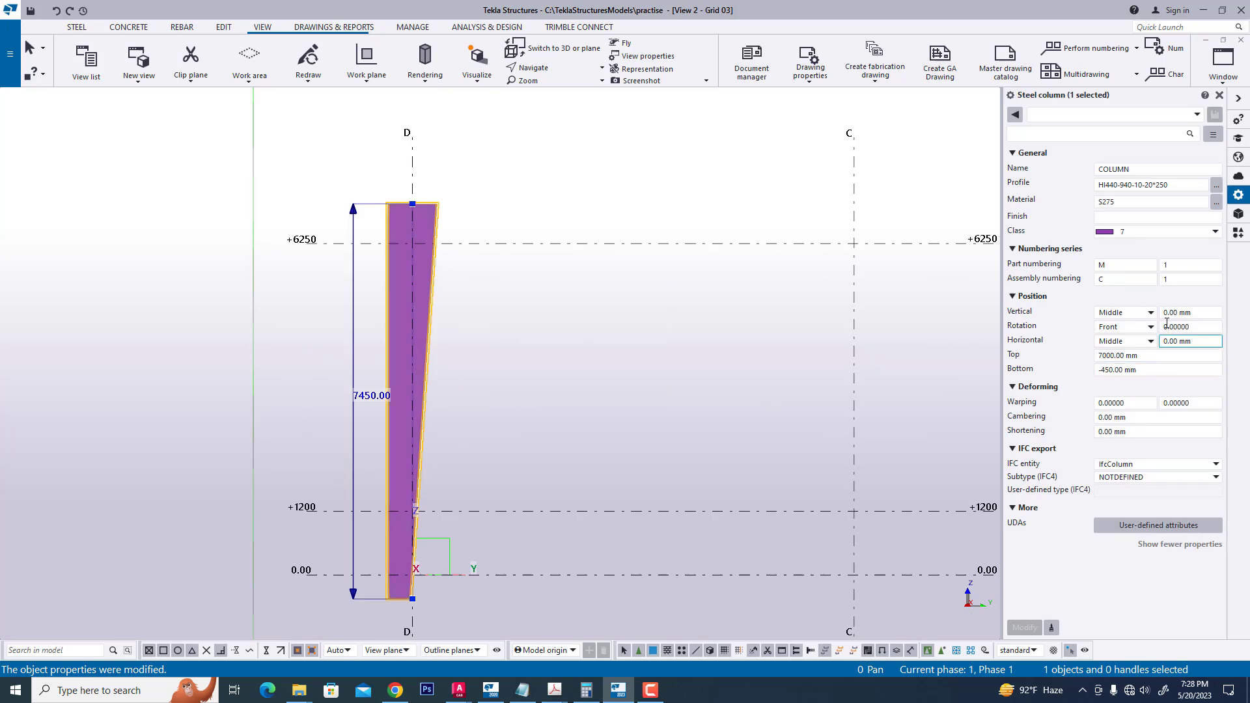
Step: Set the column's material 50, bottom 1200 and top 6250, then redraw the view
left_click(1153, 202)
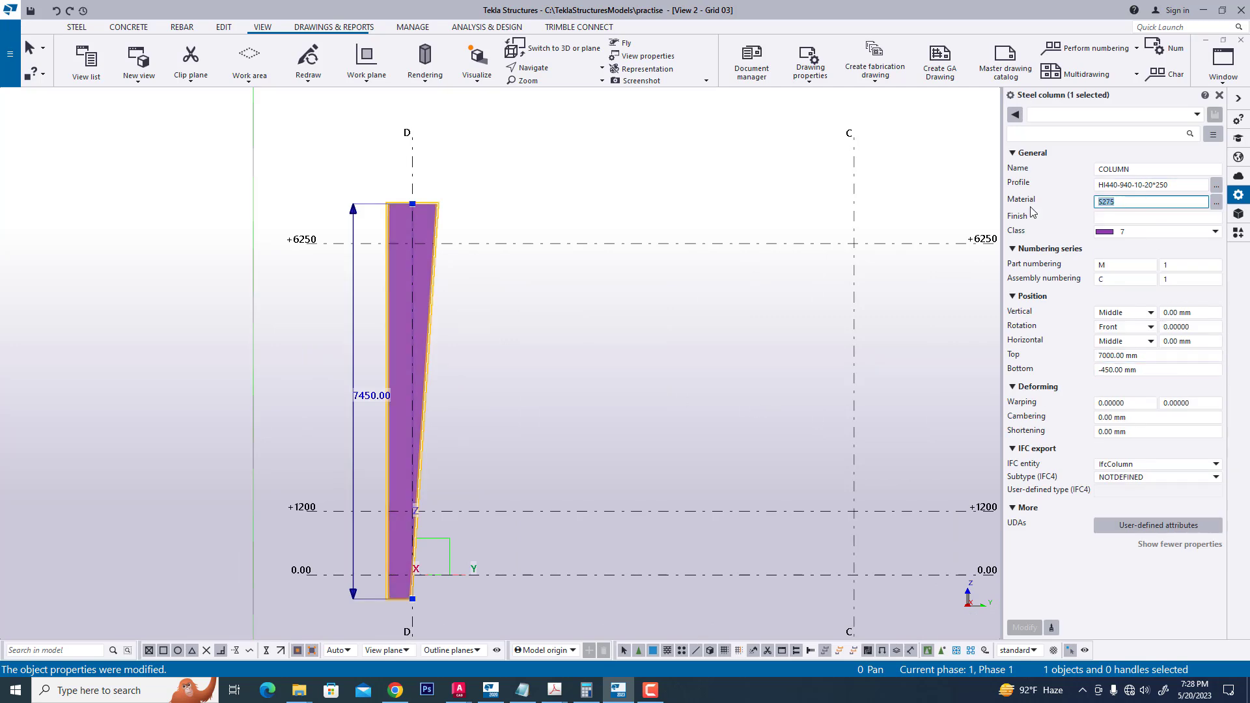
type("50")
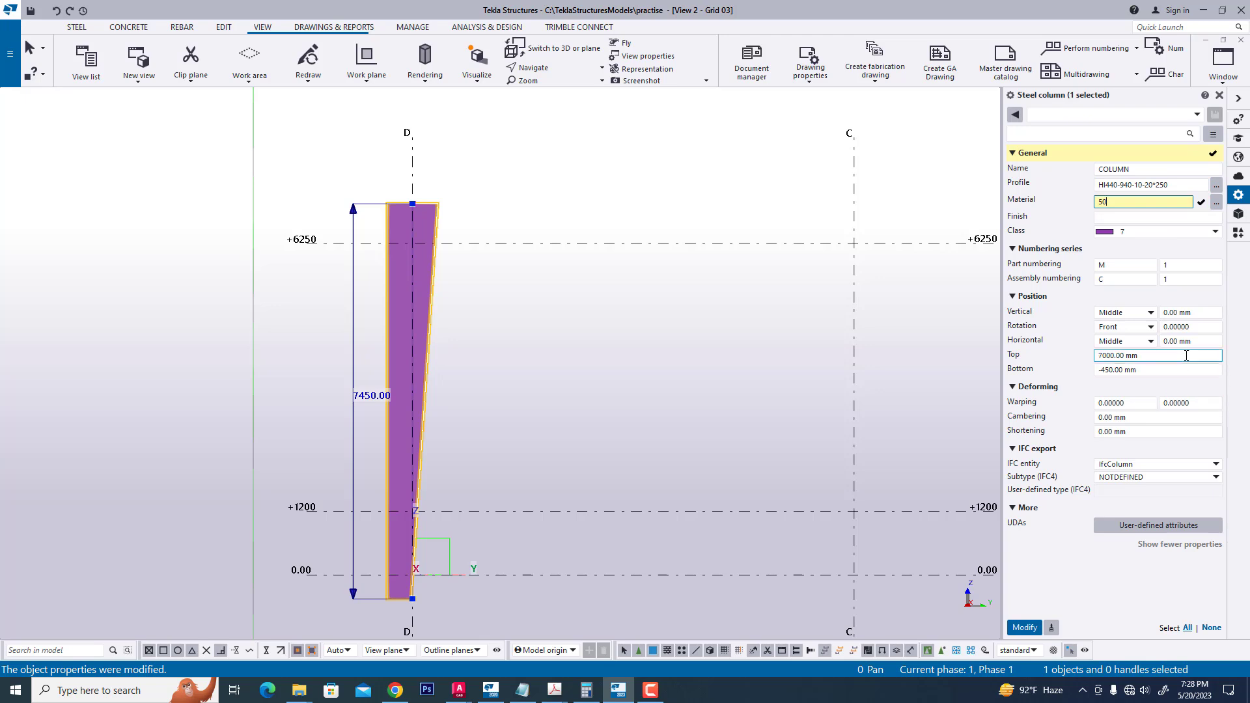
left_click(1051, 367)
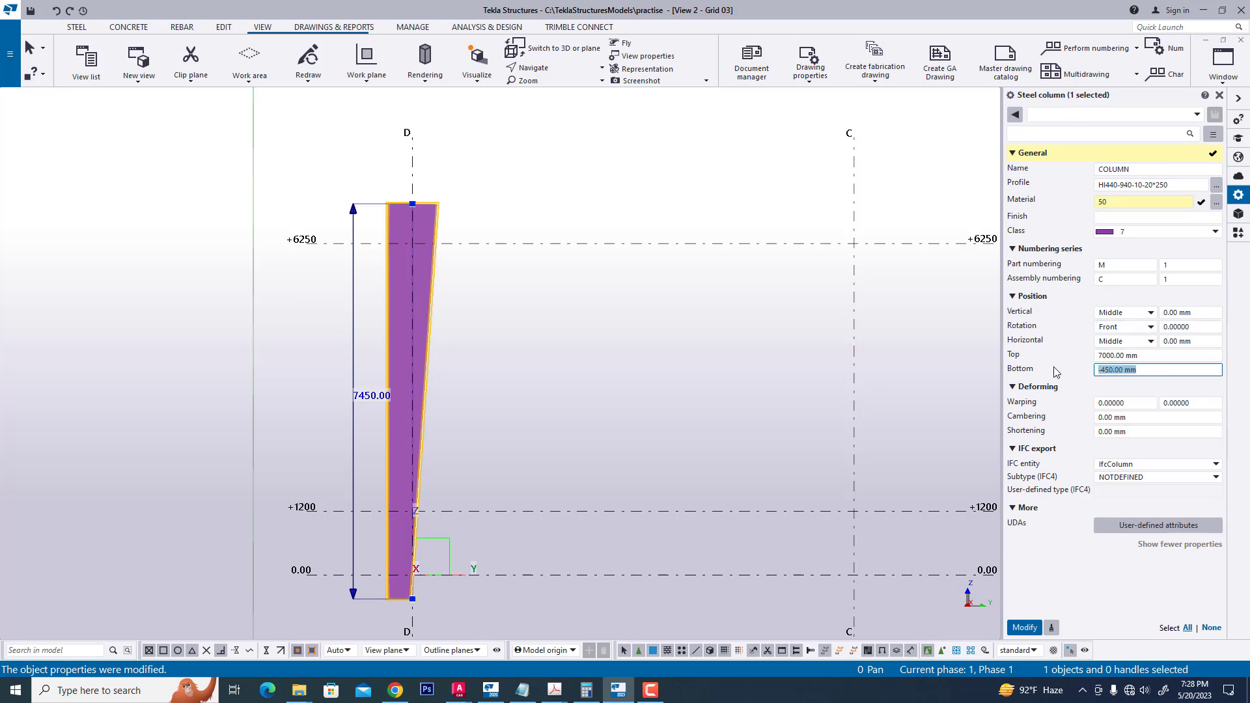
type("1")
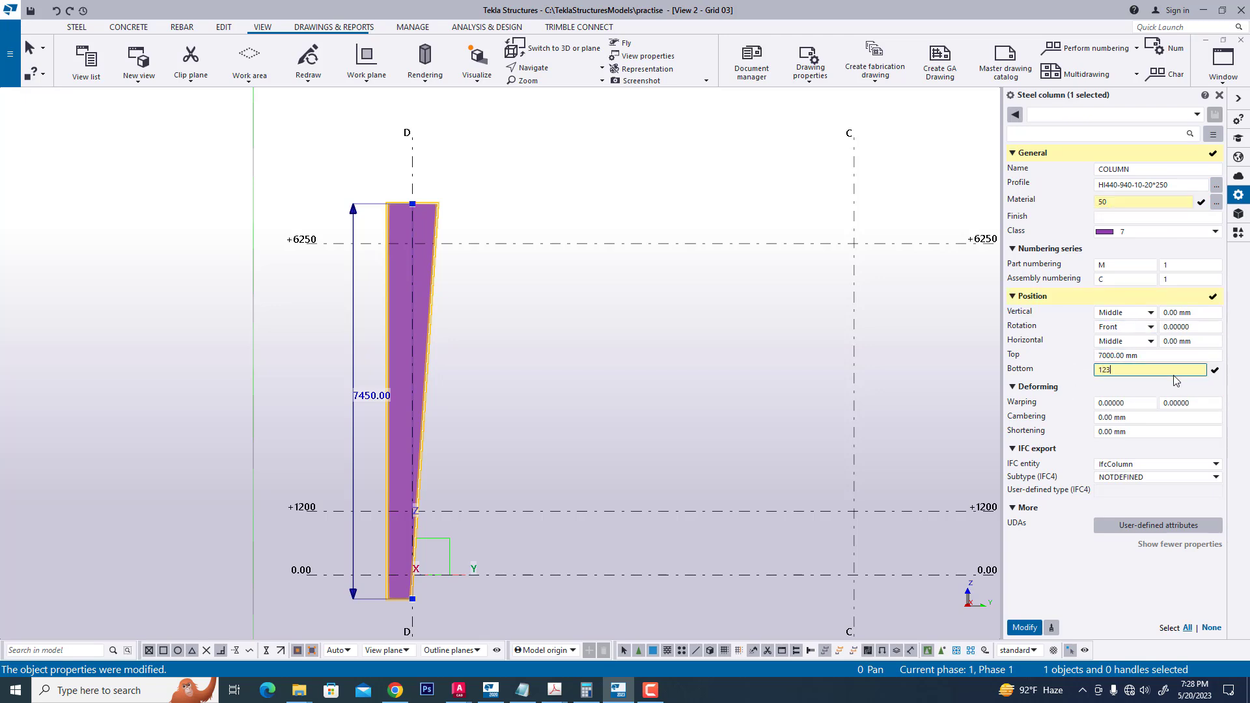
type("200")
key("shift+Tab")
type("6250")
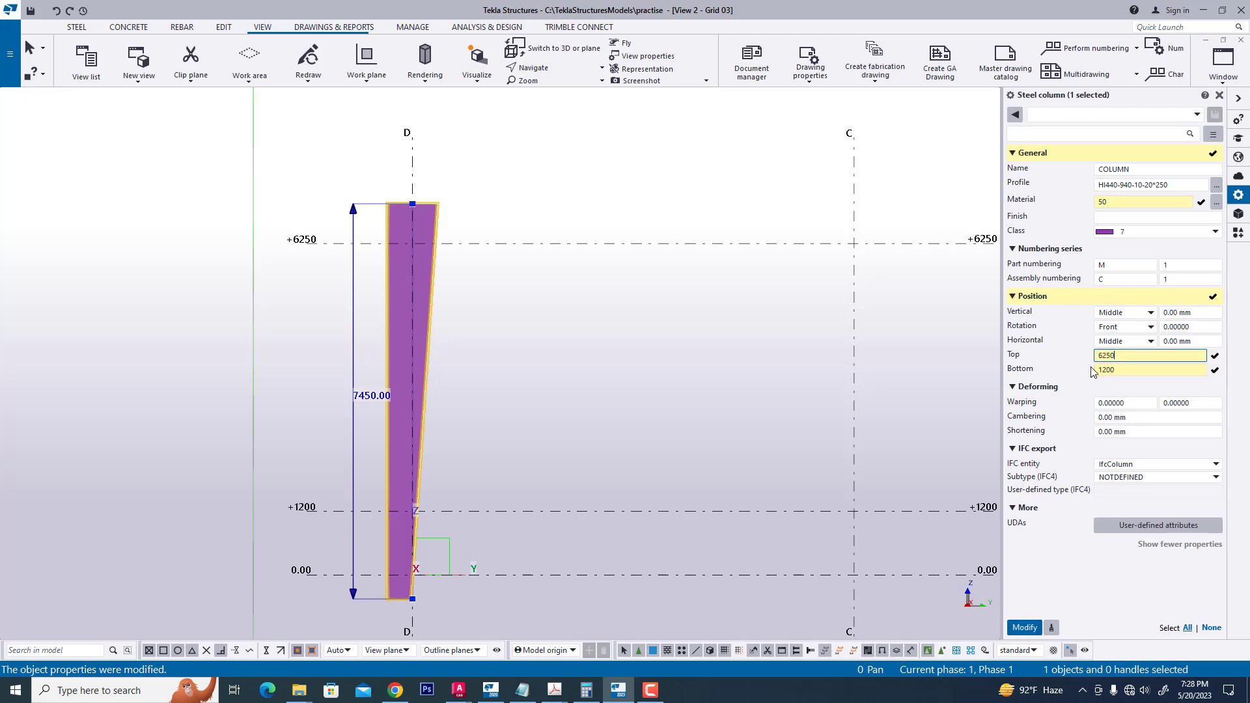
left_click(1025, 627)
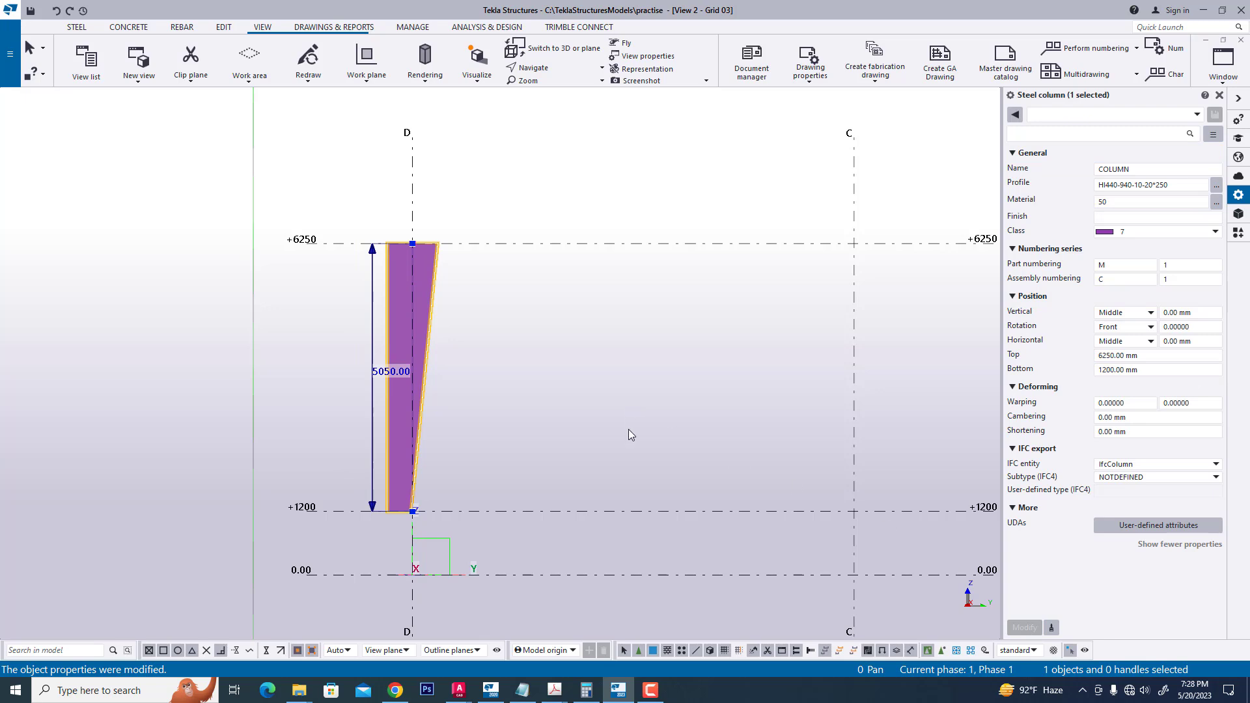
right_click(554, 416)
left_click(597, 489)
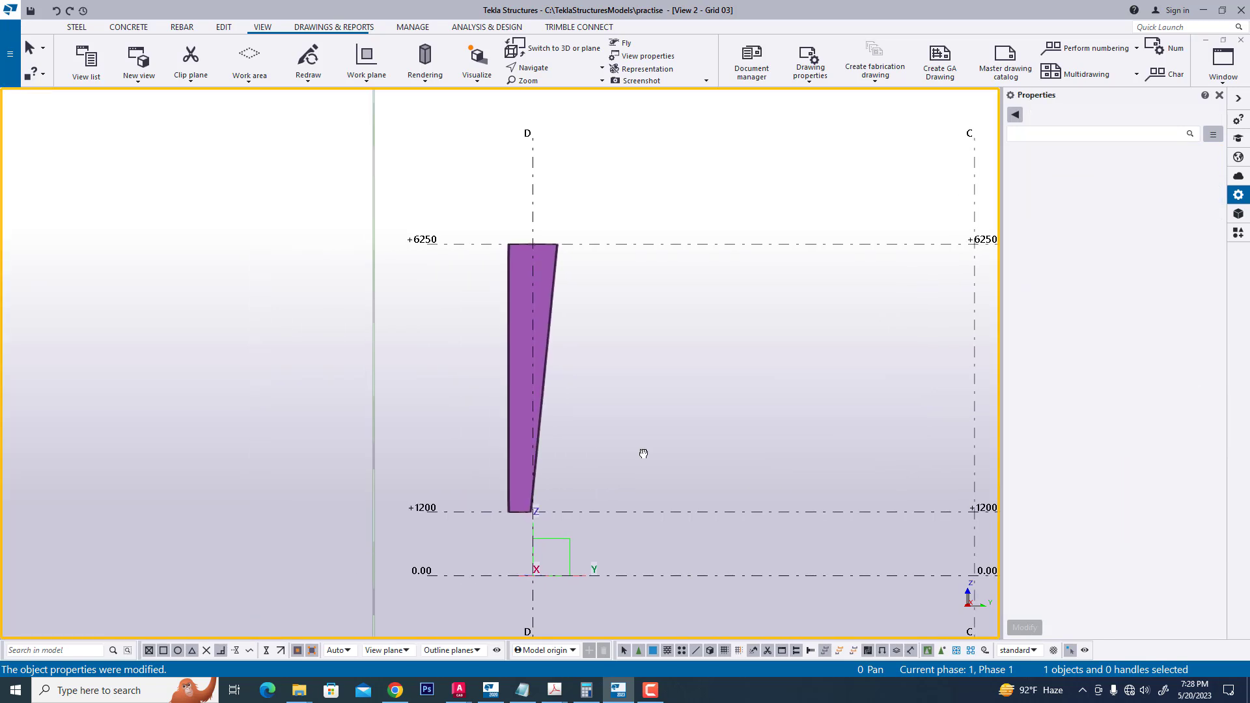
scroll(571, 406, "down", 1)
Step: Move the tapered column so its base midpoint sits on grid line D at +1200
middle_click_drag(579, 394, 511, 358)
scroll(521, 302, "up", 1)
left_click(512, 293)
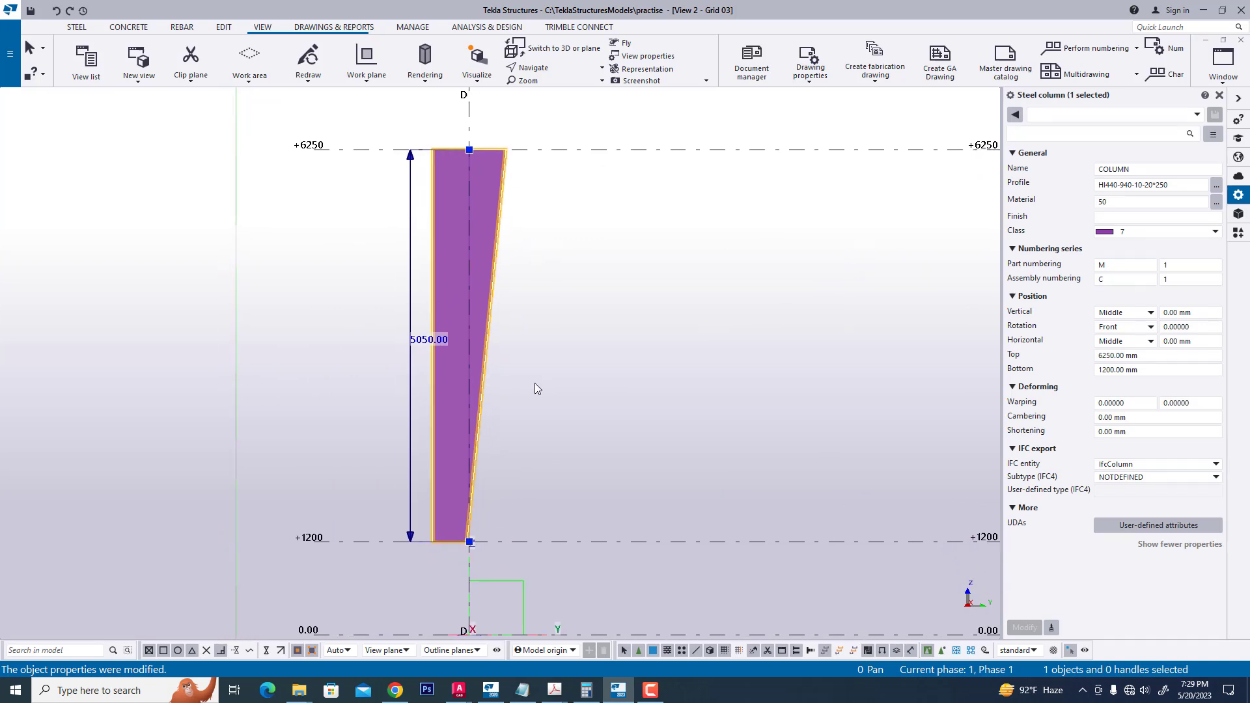
middle_click_drag(574, 421, 553, 369)
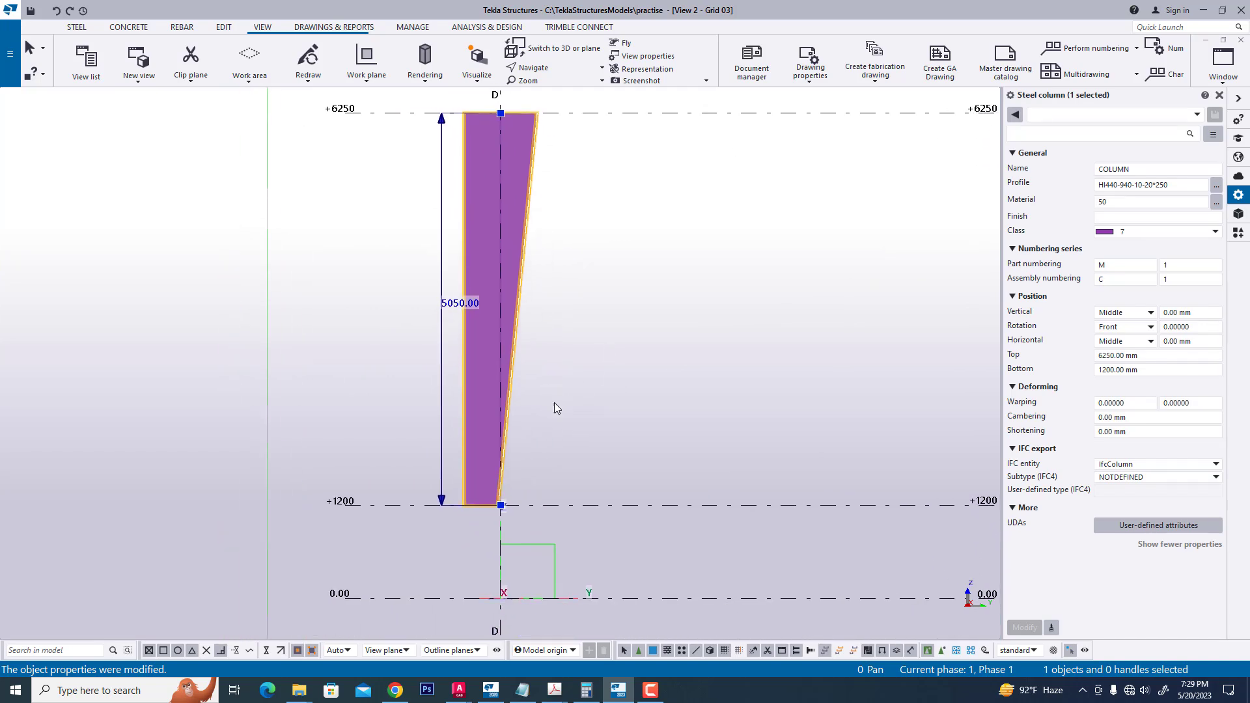
left_click(554, 402)
scroll(534, 474, "up", 1)
scroll(465, 472, "up", 1)
right_click(448, 421)
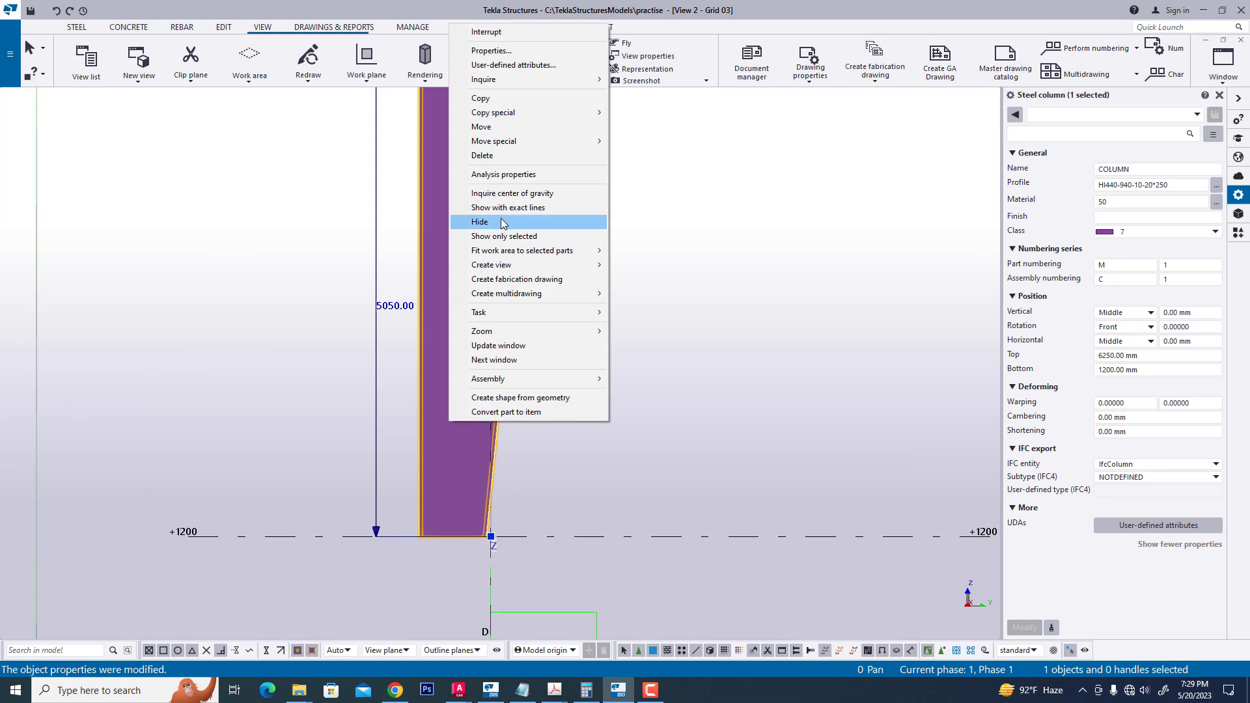
left_click(495, 126)
scroll(459, 535, "up", 1)
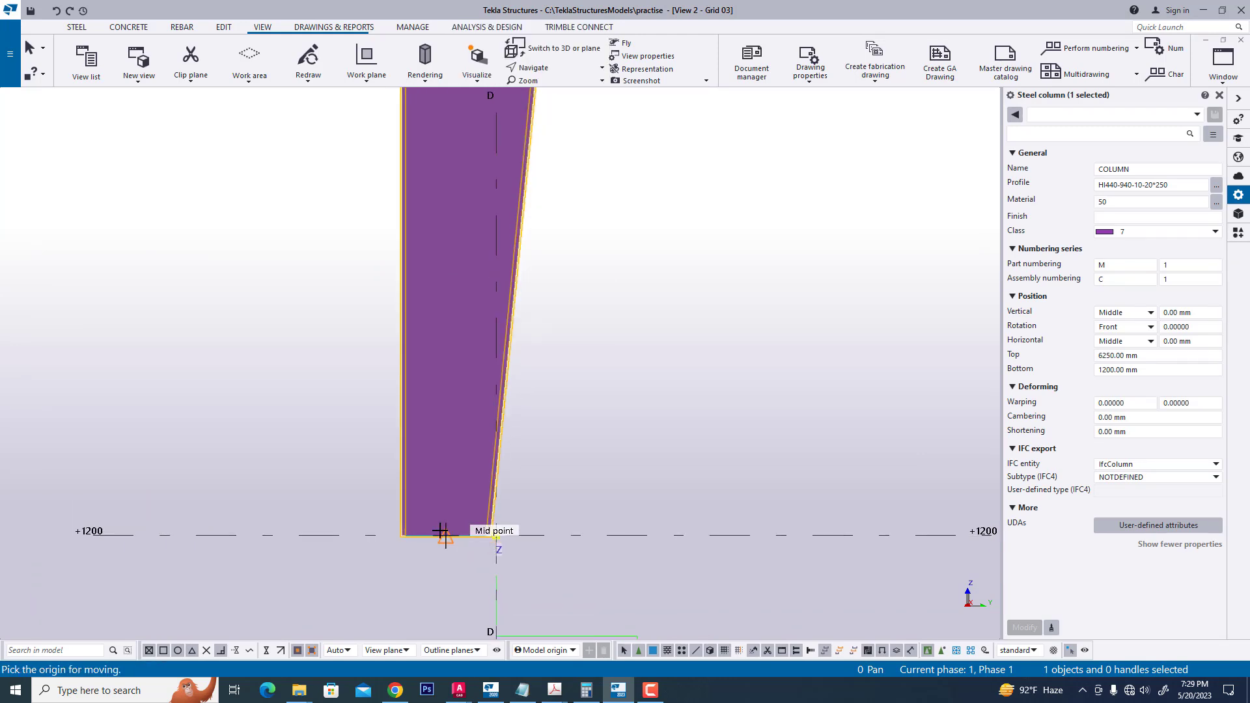
left_click(444, 534)
left_click(497, 534)
Step: Redraw the elevation view and bring the column base into view
right_click(690, 362)
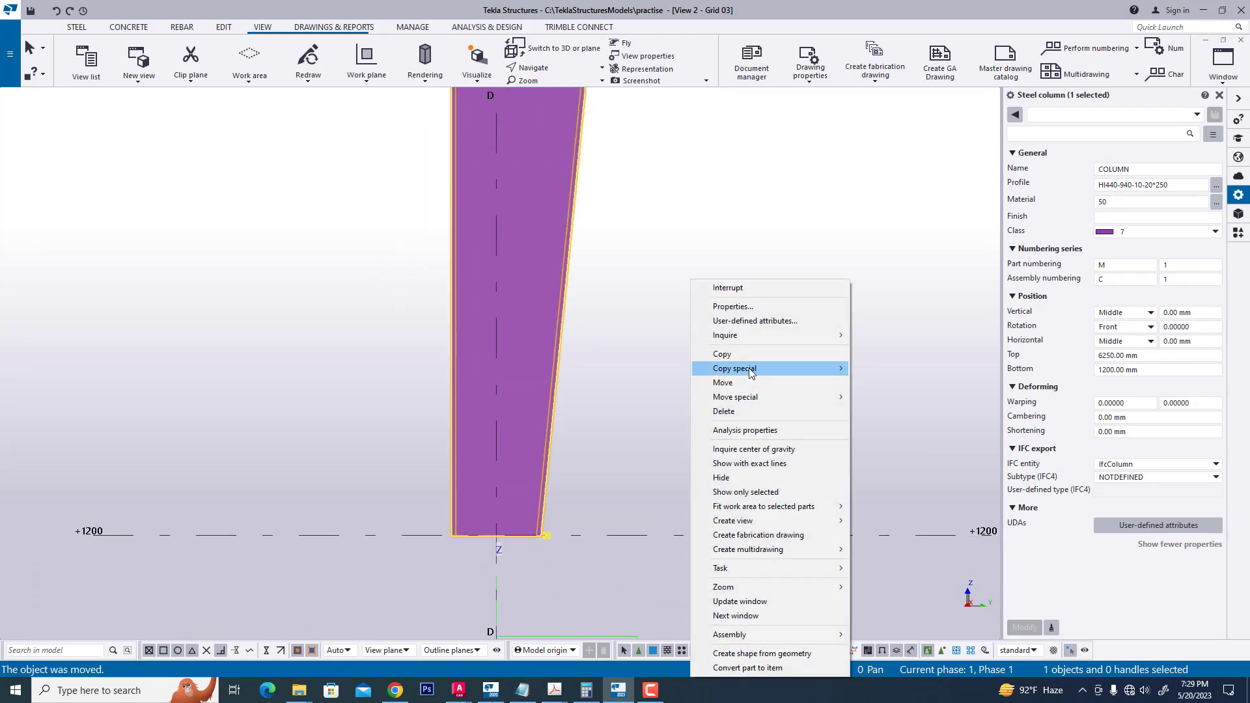
right_click(743, 237)
left_click(787, 308)
scroll(590, 416, "down", 3)
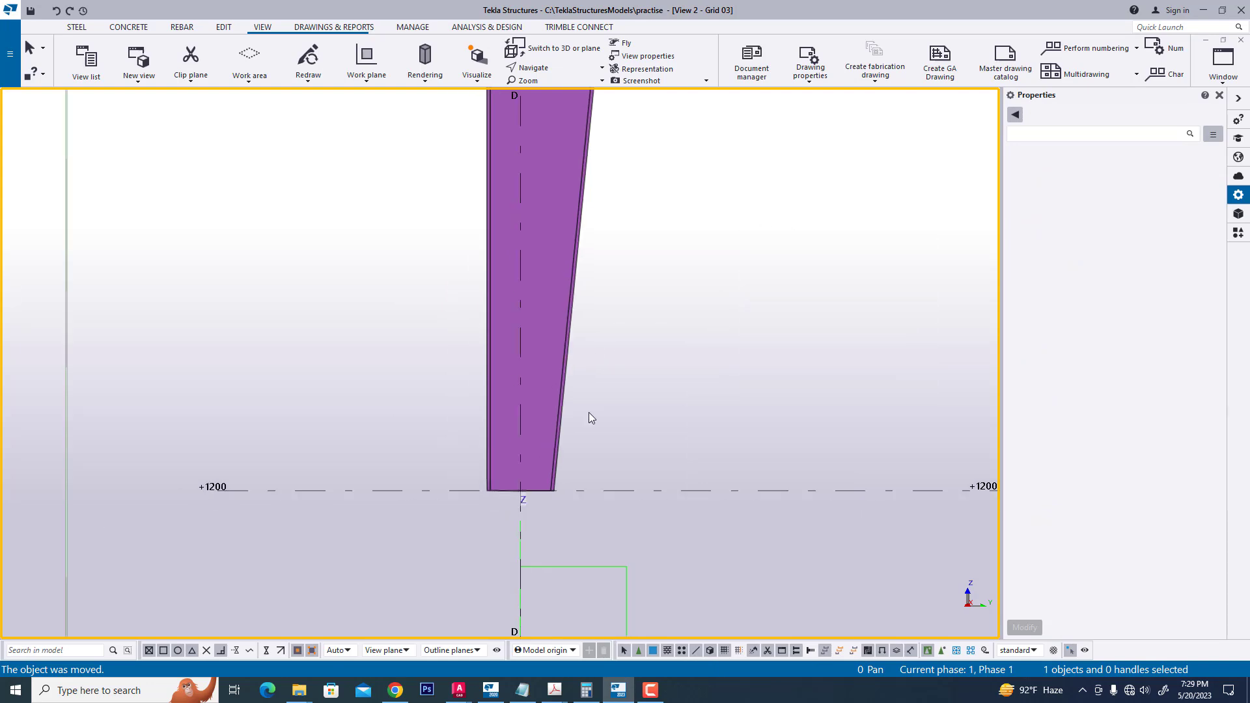
middle_click_drag(628, 435, 575, 460)
scroll(544, 455, "up", 1)
Step: Switch to the View 1 - 3d model window
left_click(1214, 87)
left_click(1172, 190)
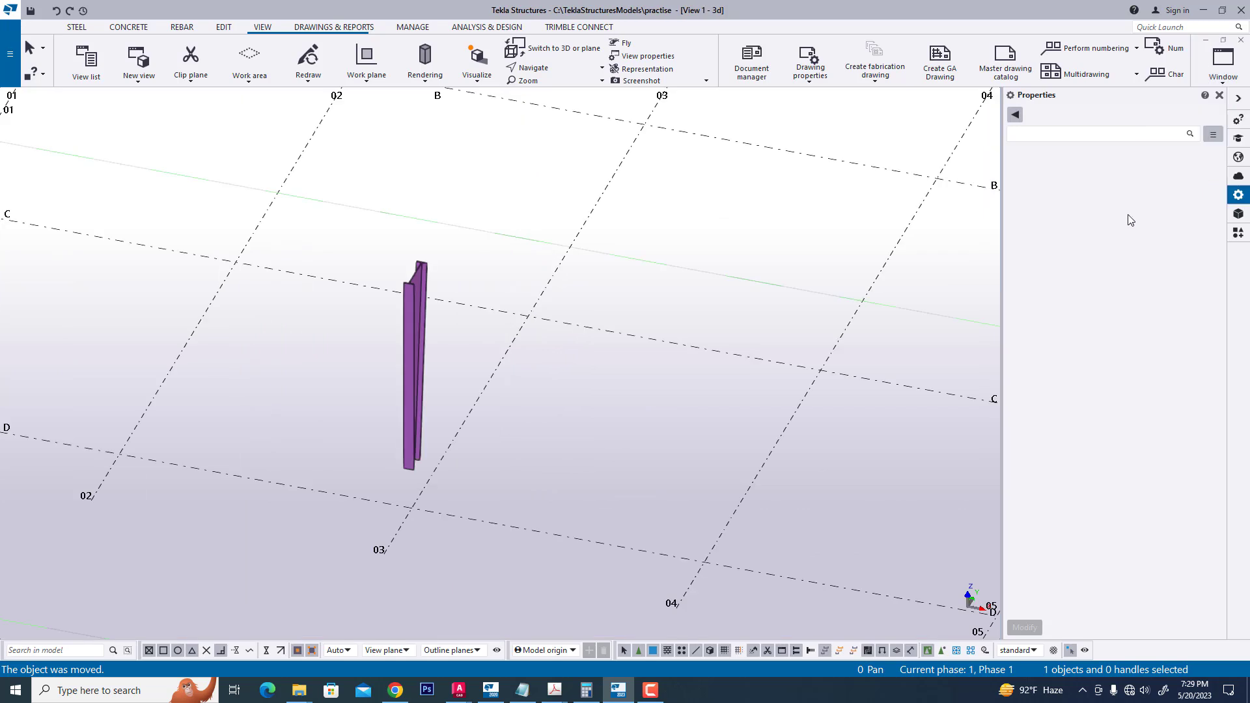
scroll(517, 415, "down", 2)
scroll(424, 474, "up", 3)
scroll(423, 474, "up", 1)
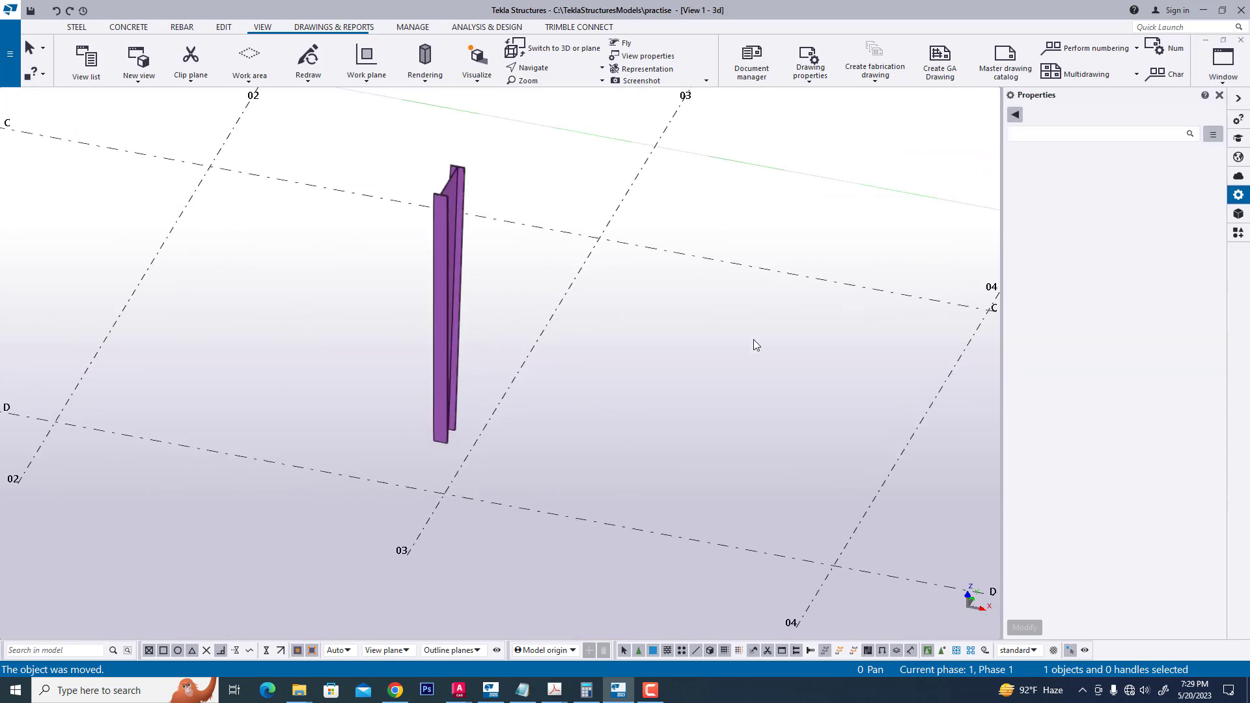
Step: Make Plan +1200 a visible view and display it in 3D
key("ctrl+i")
left_click_drag(729, 321, 728, 347)
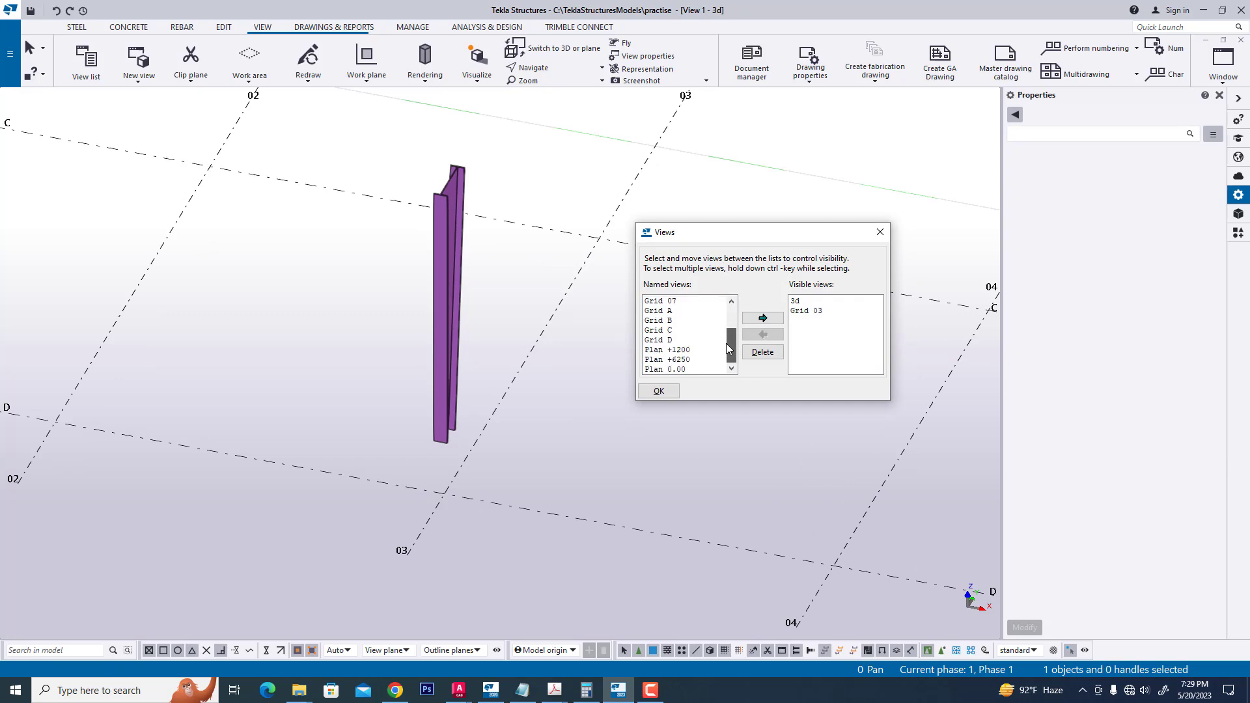
left_click(723, 350)
left_click(764, 318)
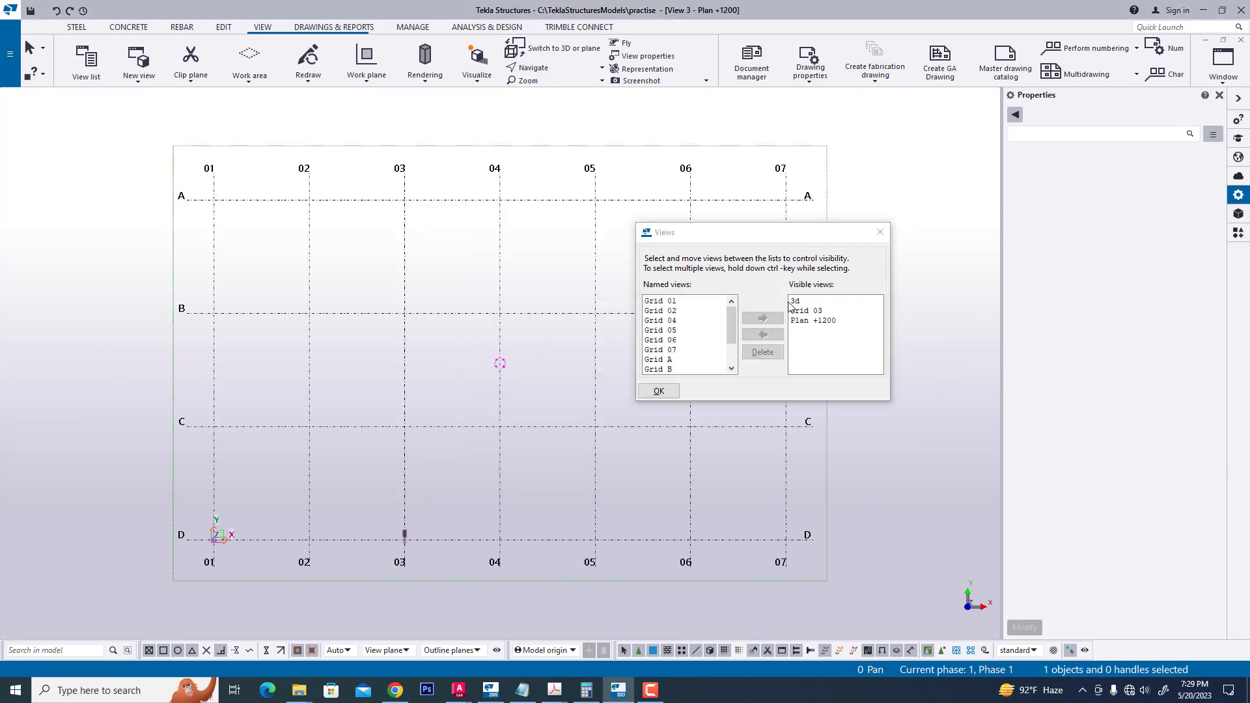
left_click(659, 390)
key("ctrl+p")
scroll(653, 389, "up", 10)
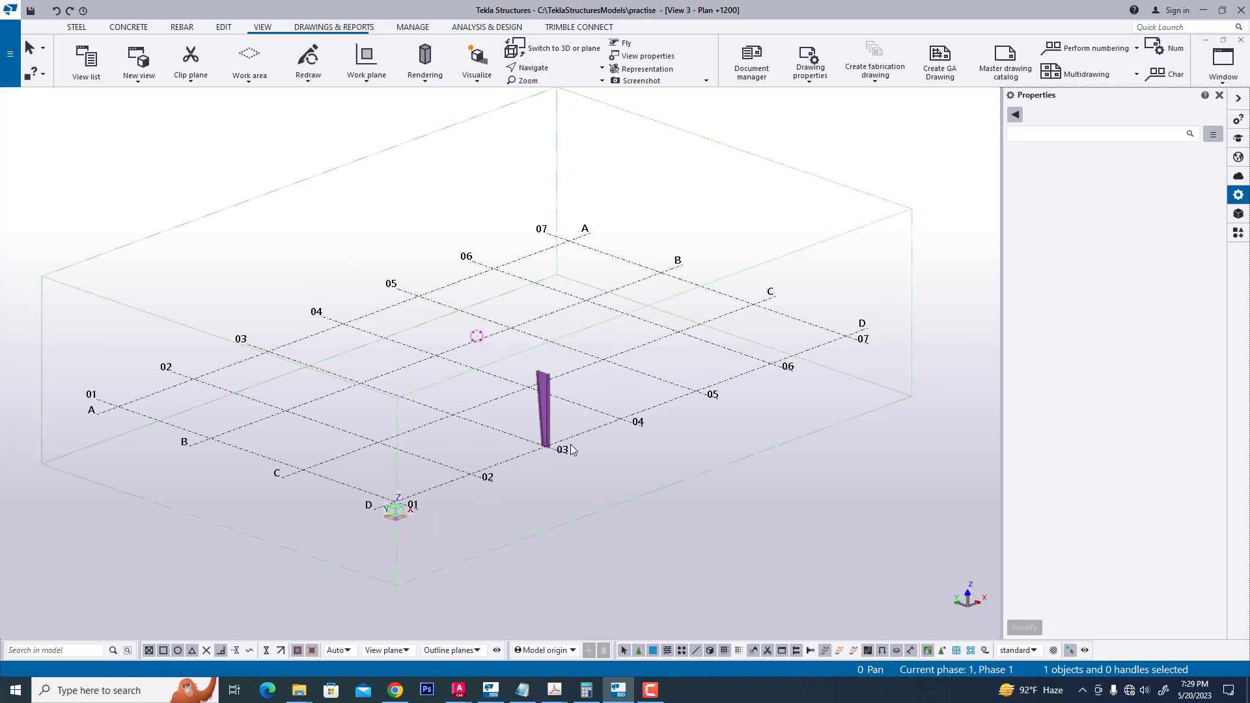
Step: Redraw the 3D view and select the tapered column
scroll(555, 468, "up", 3)
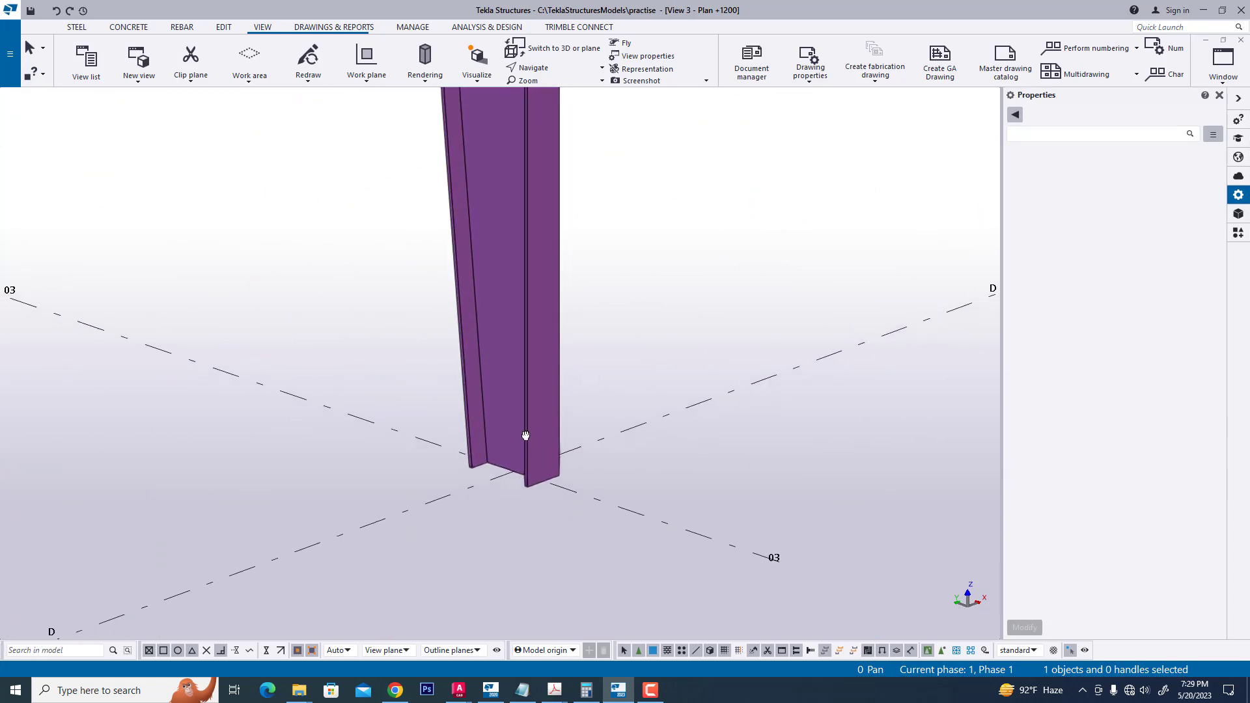
right_click(653, 336)
left_click(690, 414)
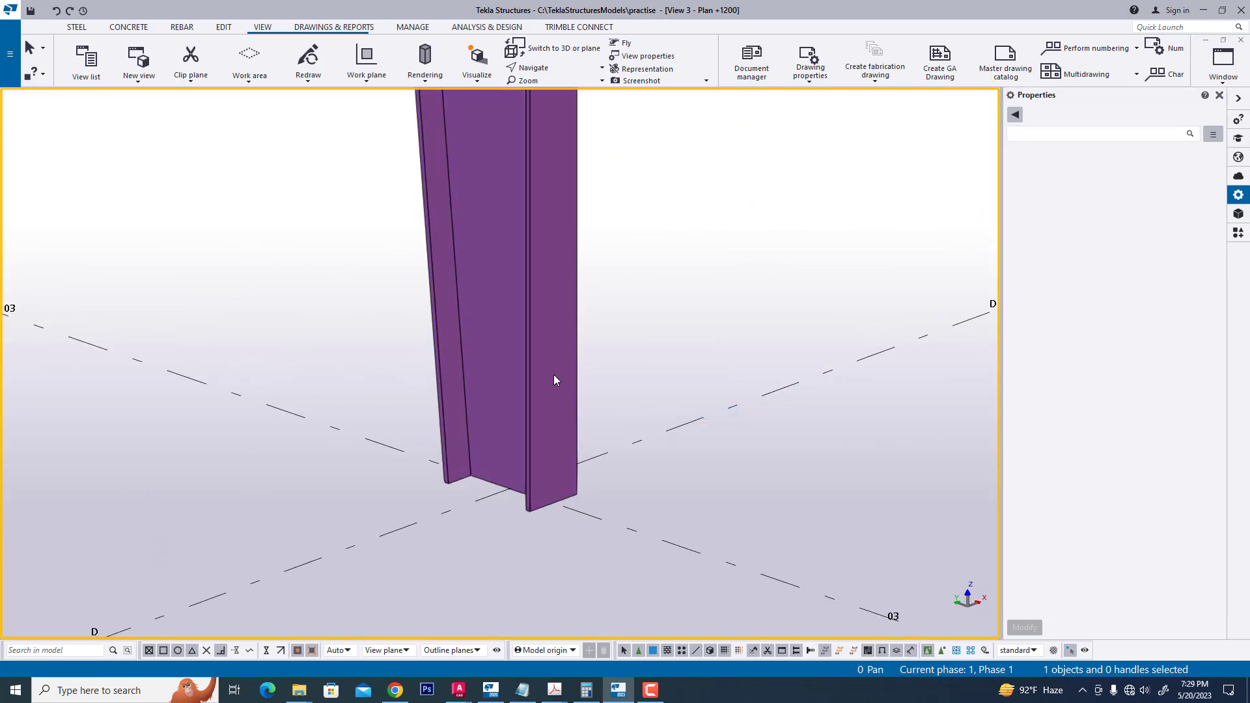
middle_click_drag(553, 373, 558, 419, "ctrl")
left_click(557, 417)
Step: Search components for 'BASE', cancel Tapered column base plate, and pick Stiffened base plate (1014)
key("ctrl+f")
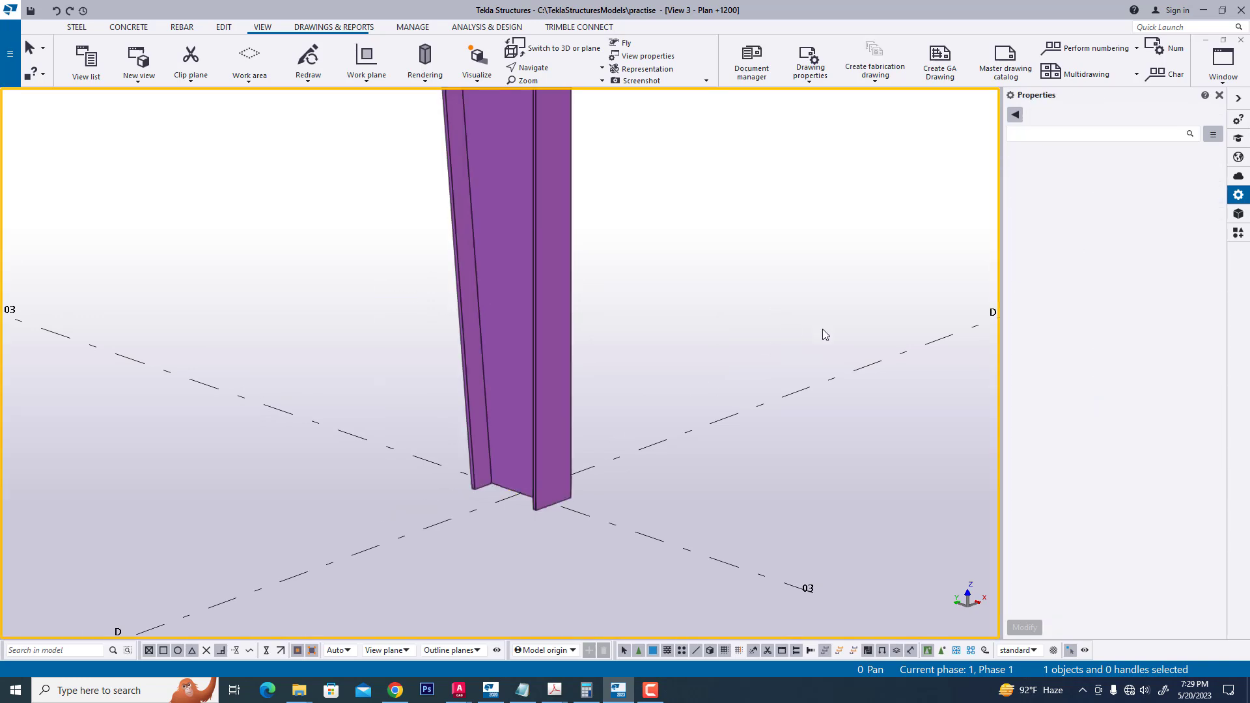
type("BASE")
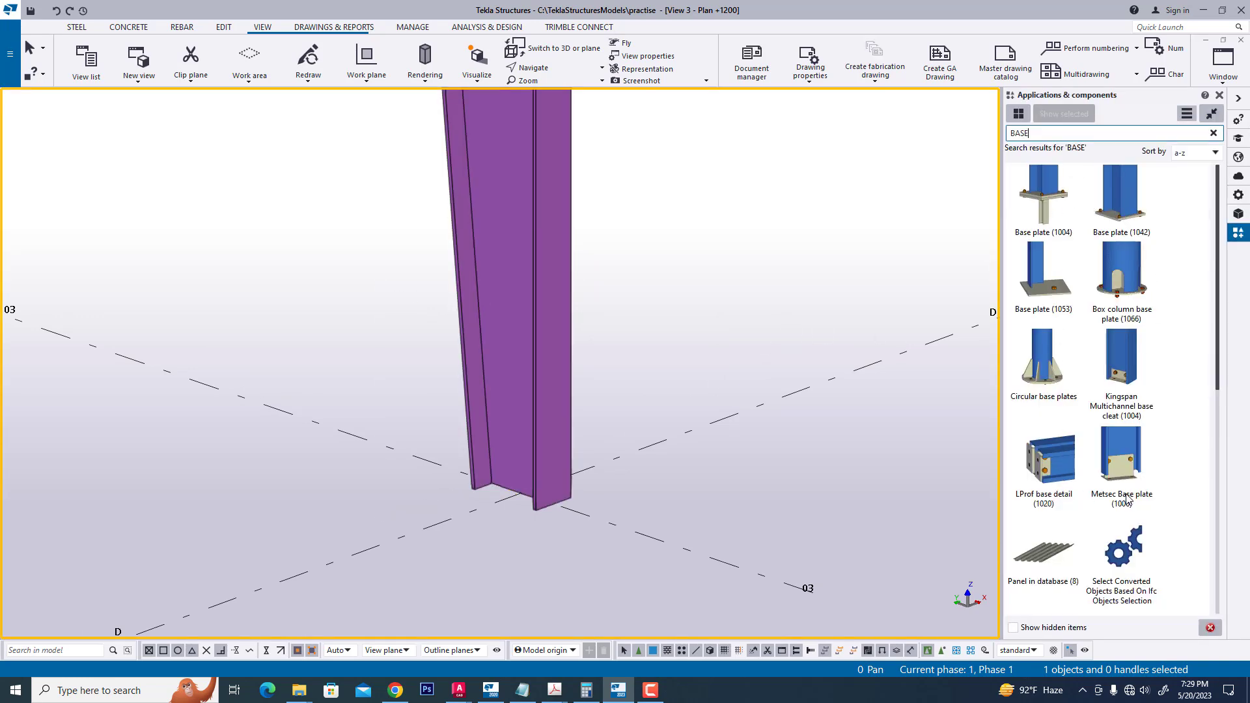
scroll(1140, 415, "down", 2)
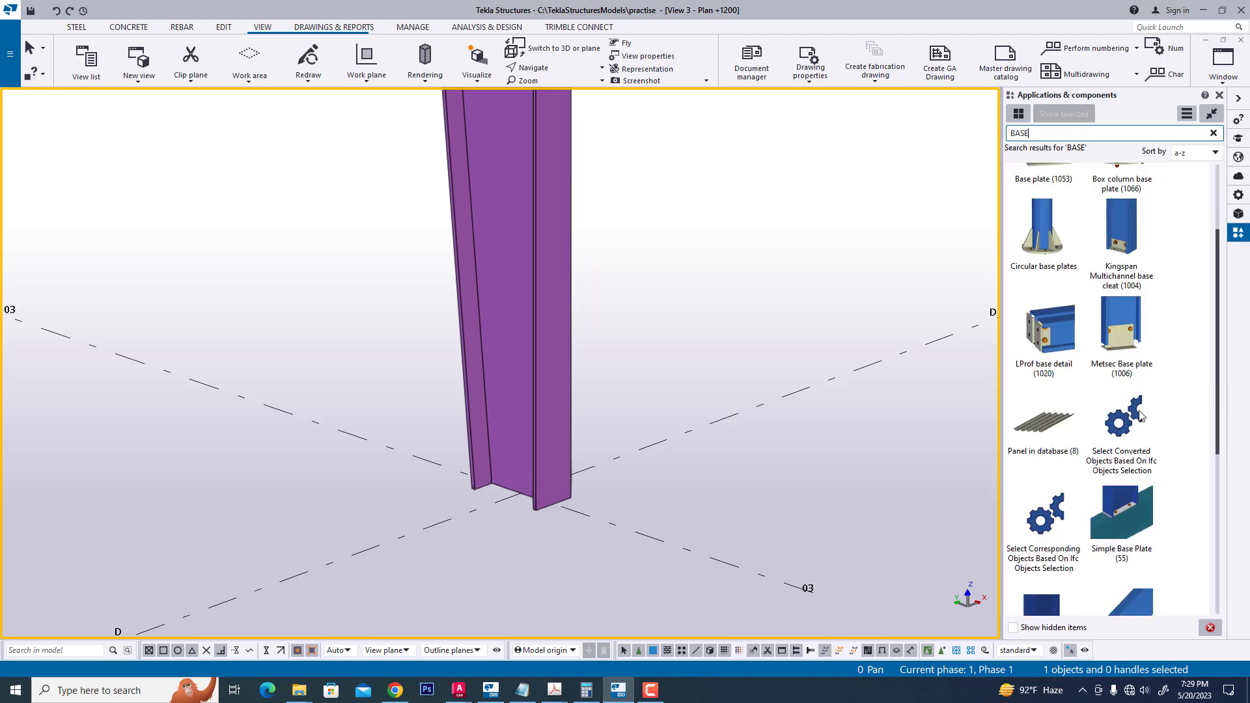
scroll(1140, 416, "down", 2)
scroll(1130, 429, "down", 3)
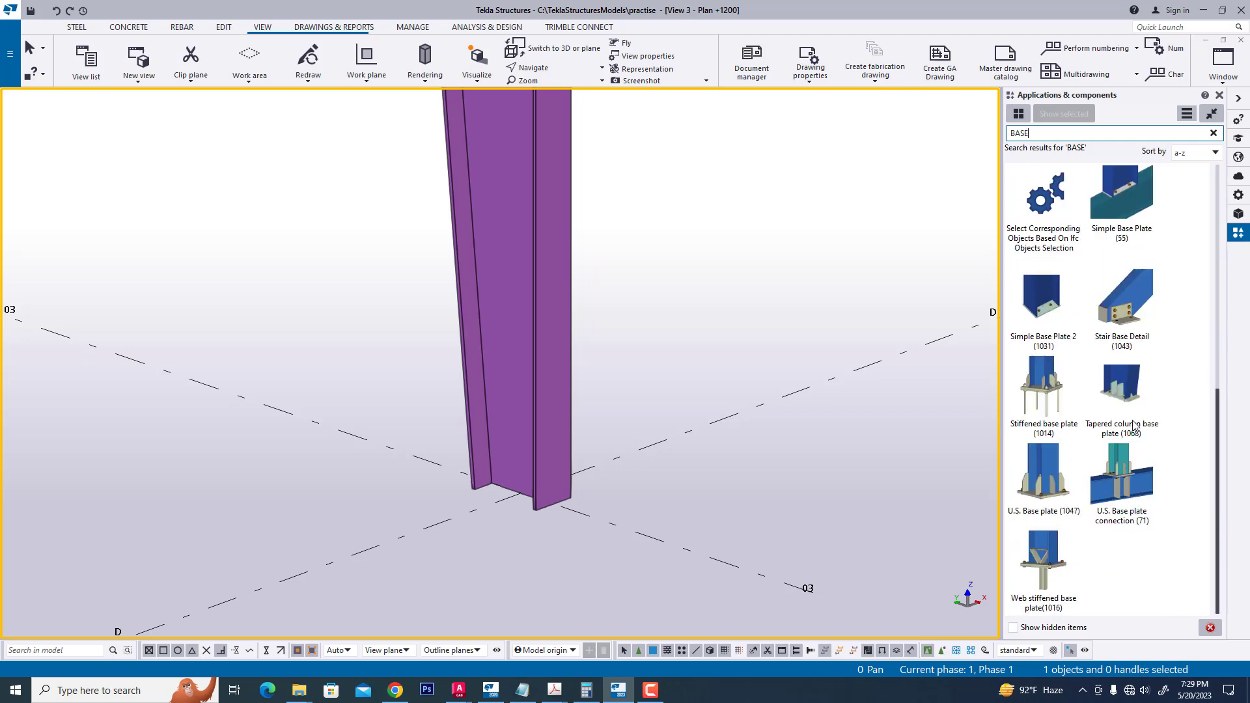
left_click(1128, 384)
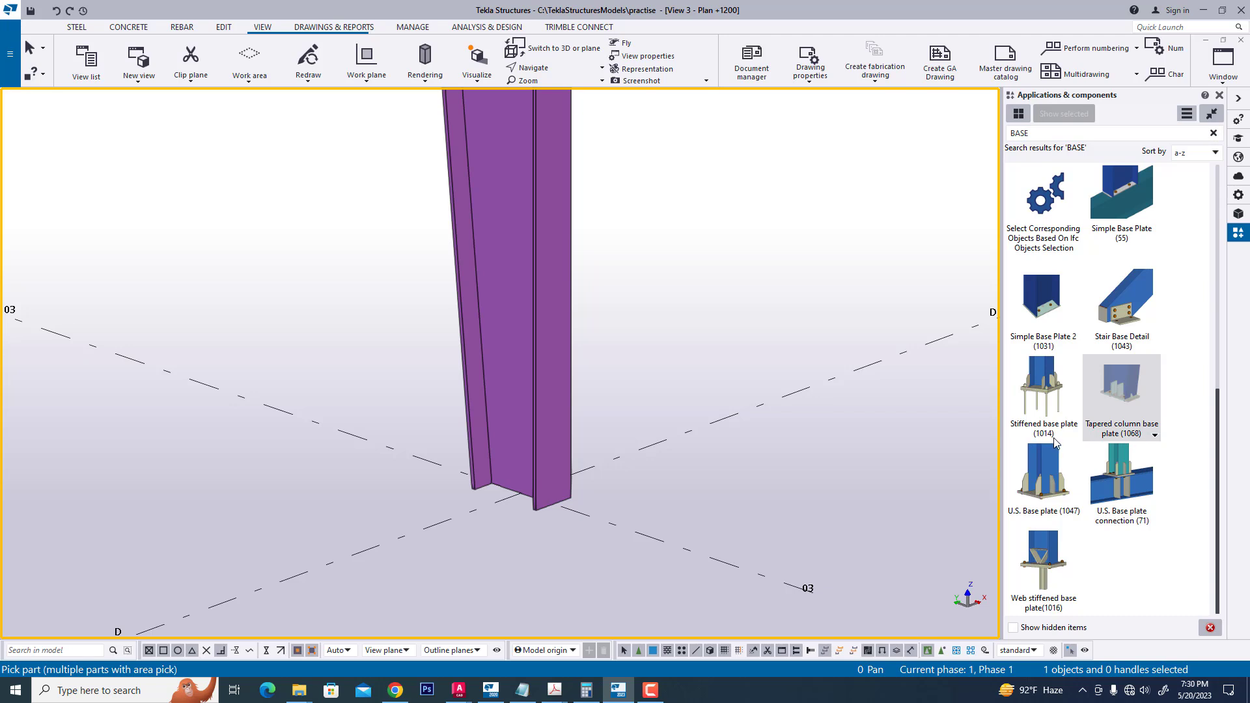
right_click(774, 289)
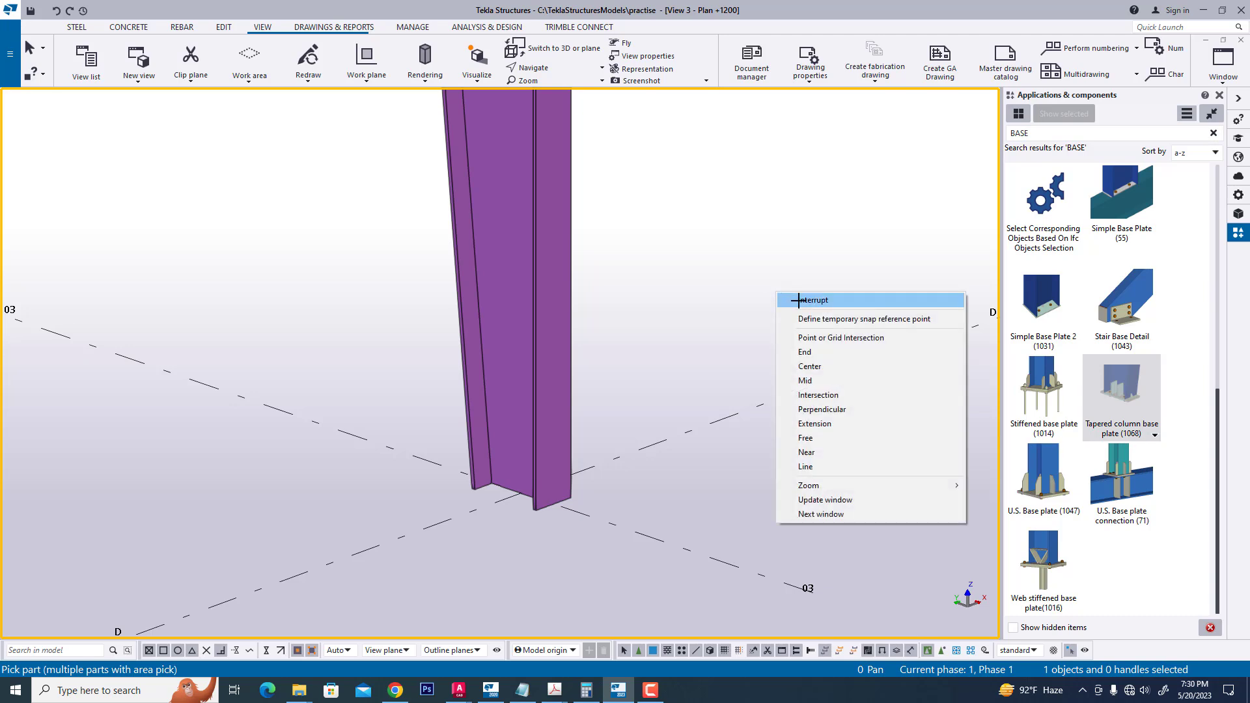
left_click(791, 298)
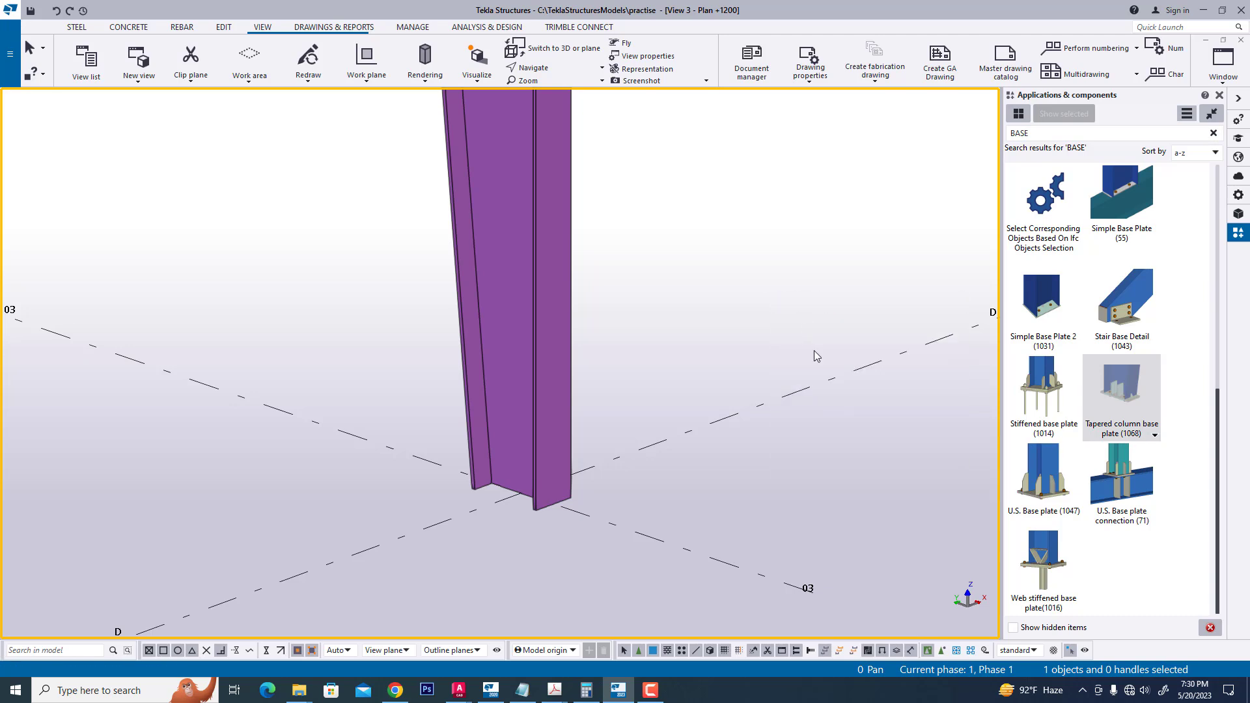
left_click(1043, 389)
Step: Apply Stiffened base plate (1014) by picking the column, then the grid intersection at its base
double_click(1043, 390)
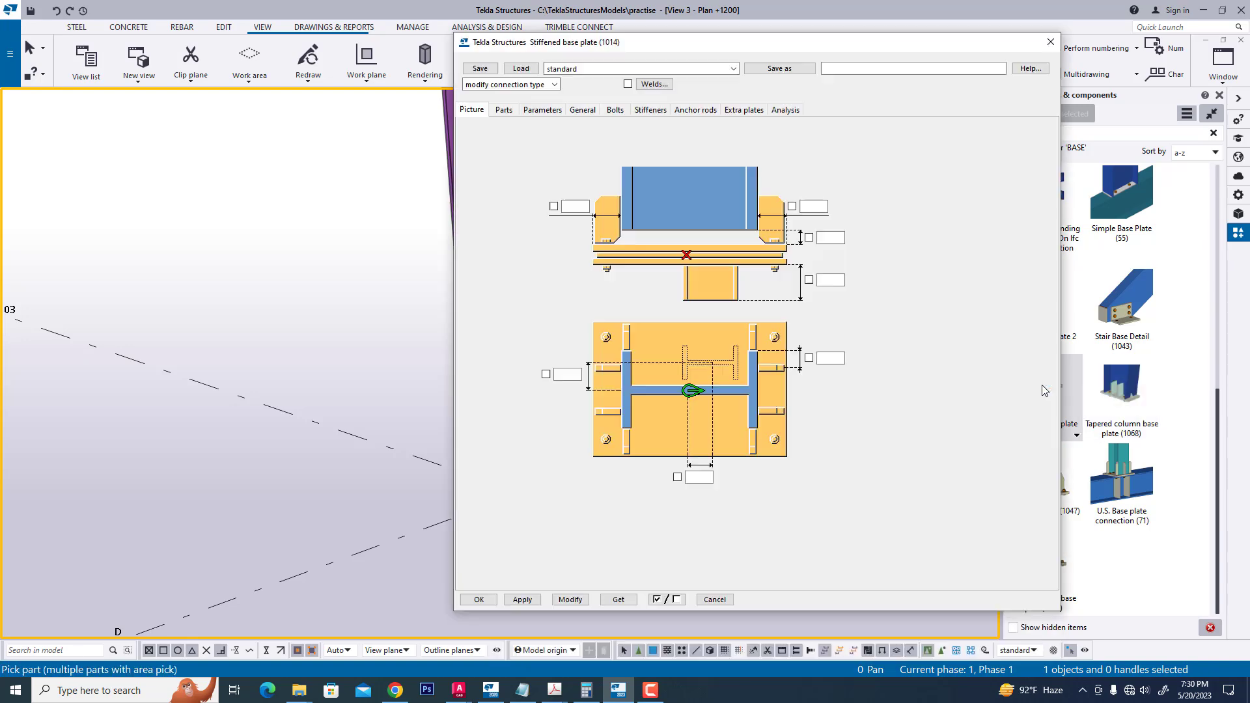
mouse_move(744, 47)
left_mouse_down()
mouse_move(941, 49)
mouse_move(1031, 24)
left_mouse_up()
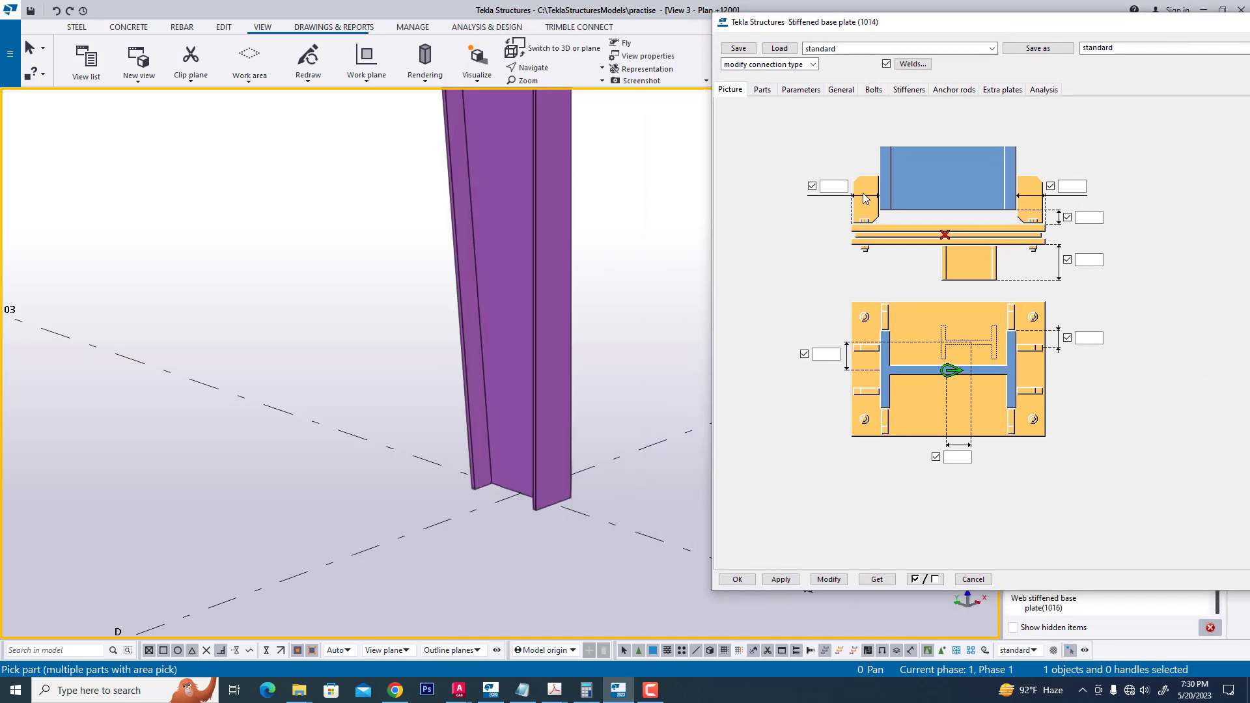
left_click(543, 344)
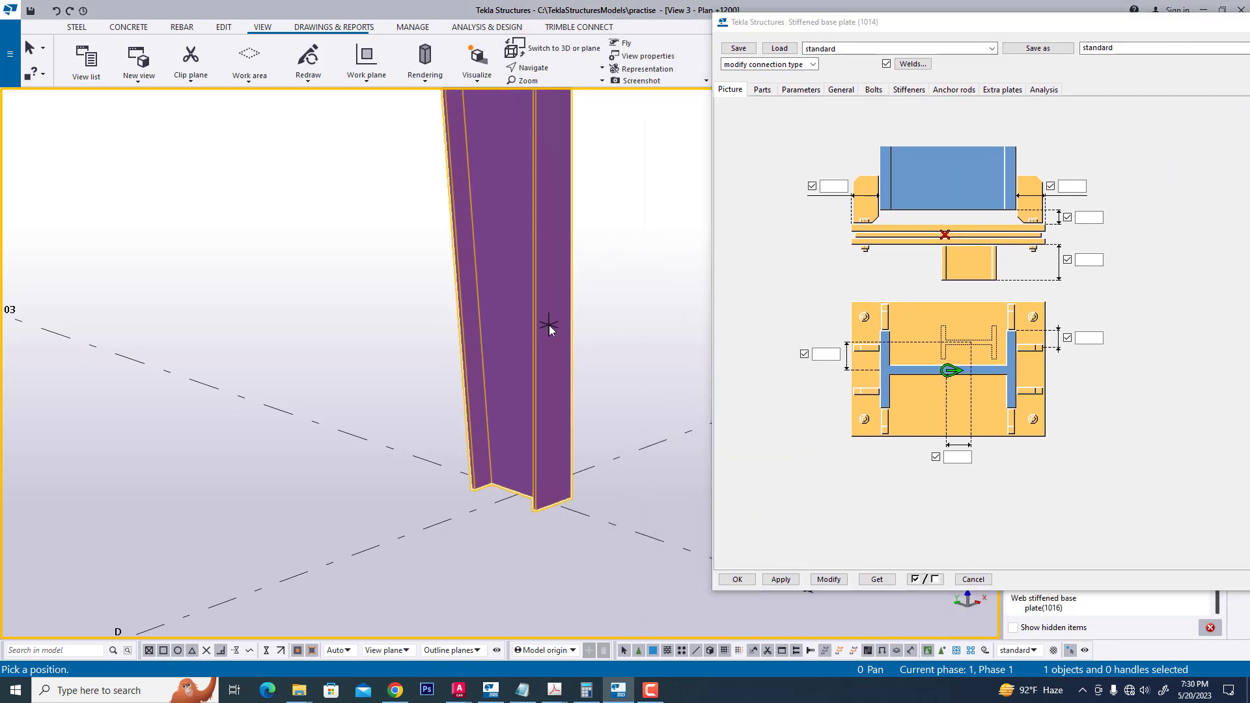
scroll(432, 496, "up", 1)
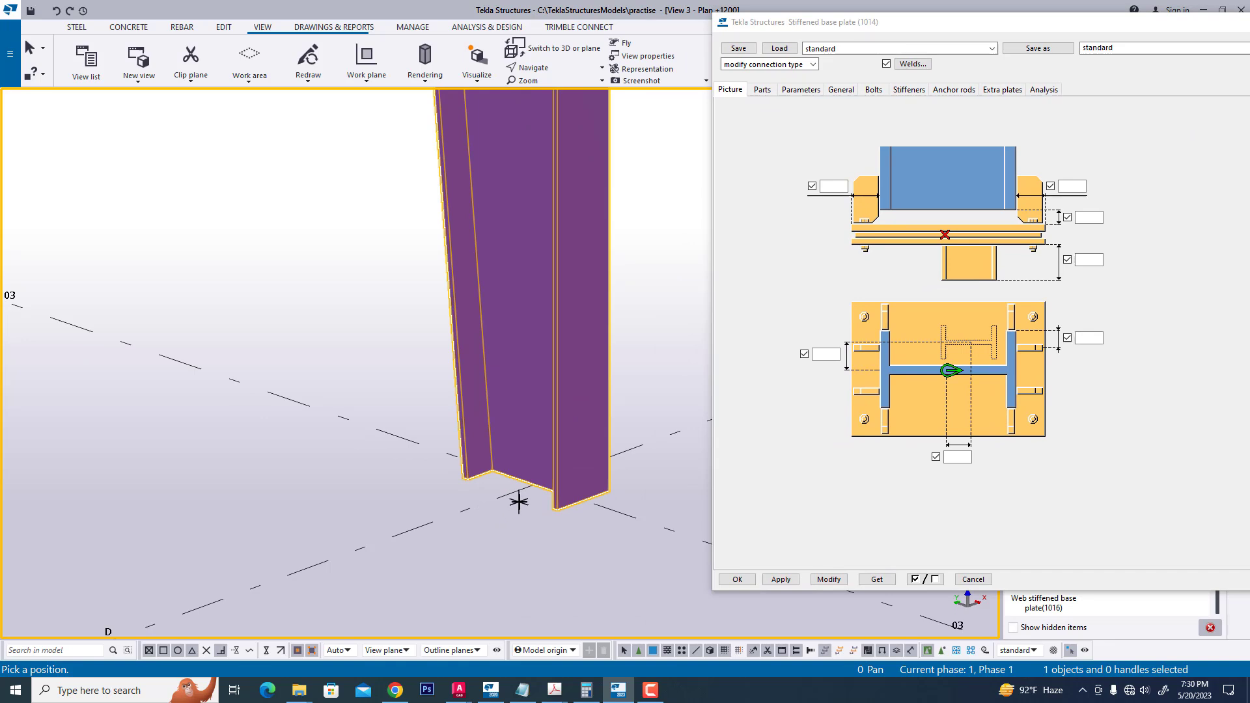
scroll(511, 505, "up", 2)
scroll(527, 478, "up", 1)
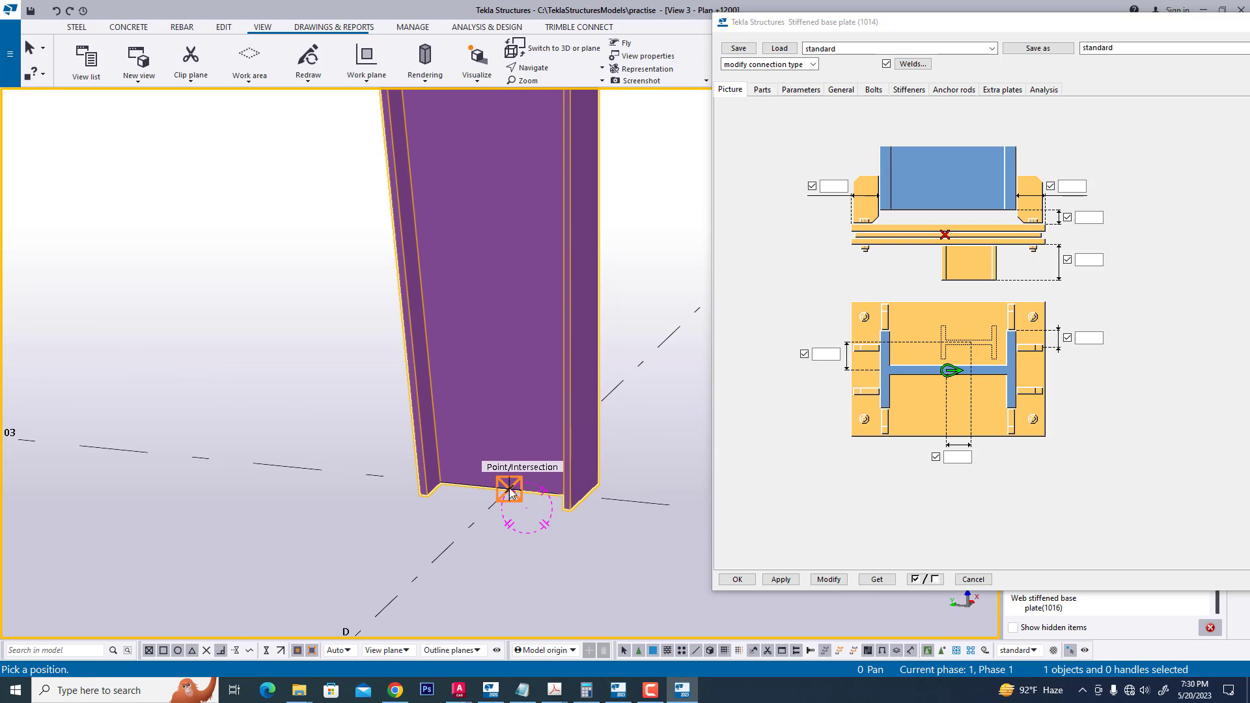
left_click(510, 493)
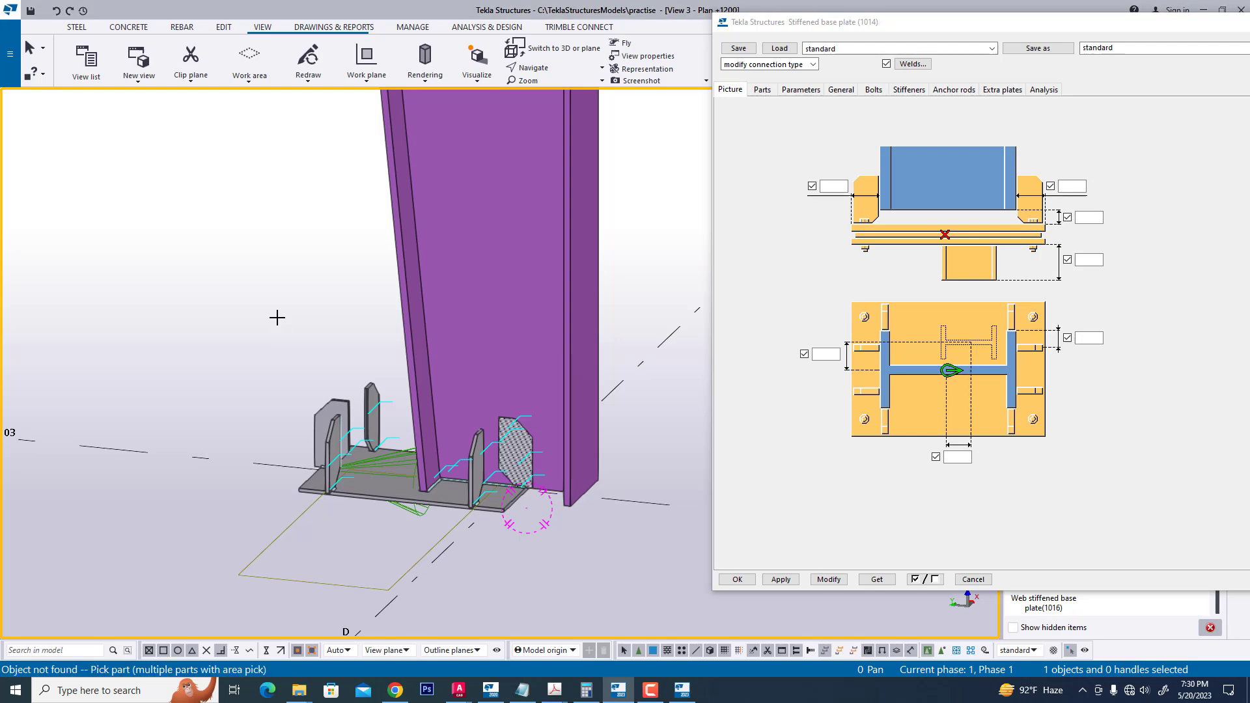
Step: Open the new base plate's properties and bring up the practice ab.pdf layout drawing
scroll(351, 488, "up", 3)
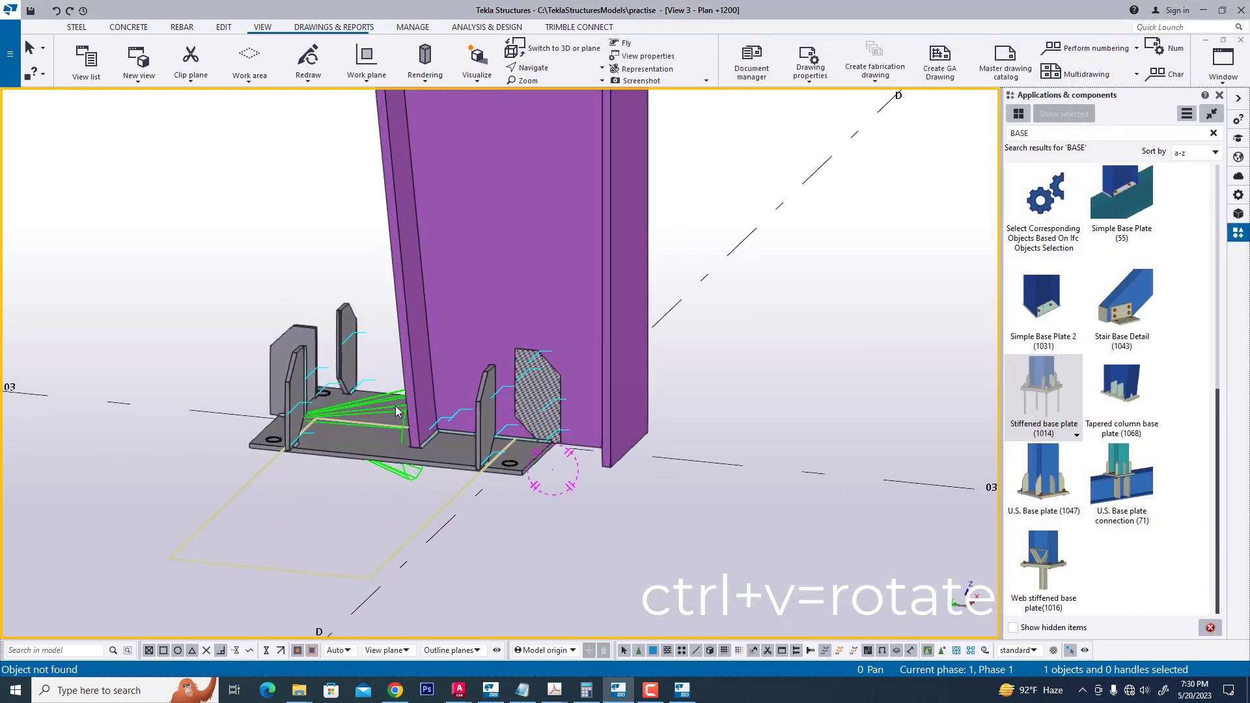
middle_click_drag(386, 407, 340, 451)
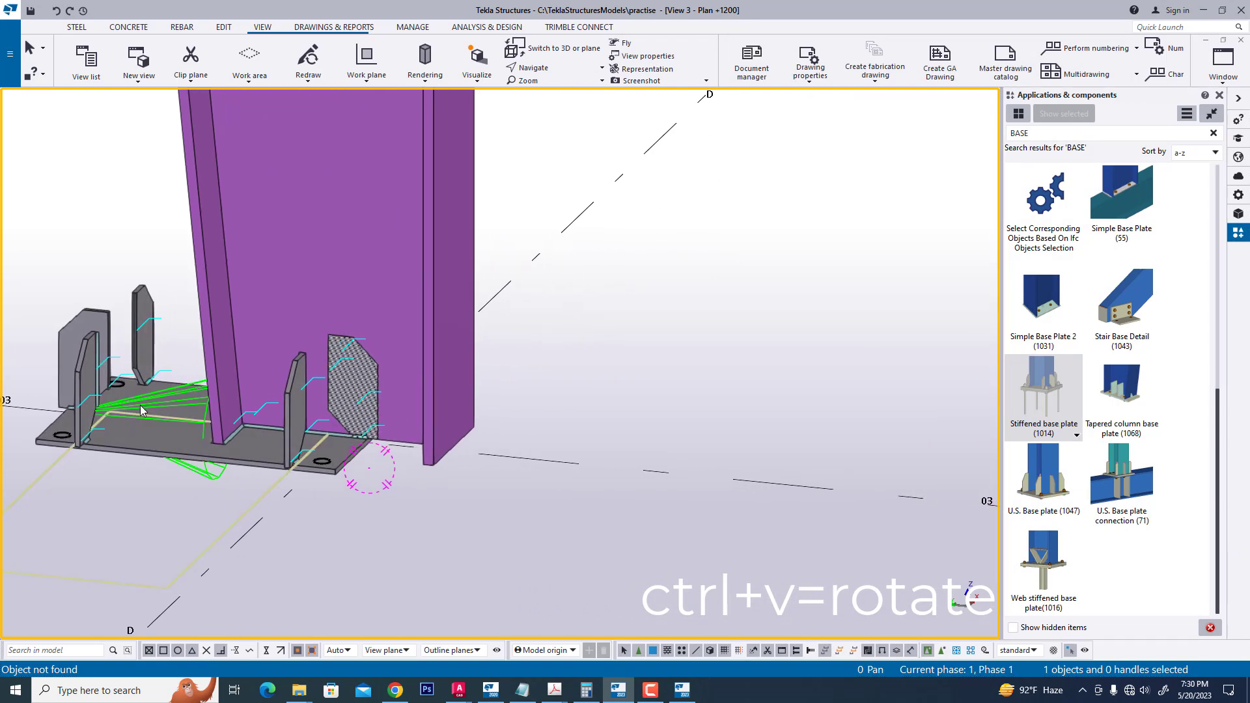
double_click(162, 401)
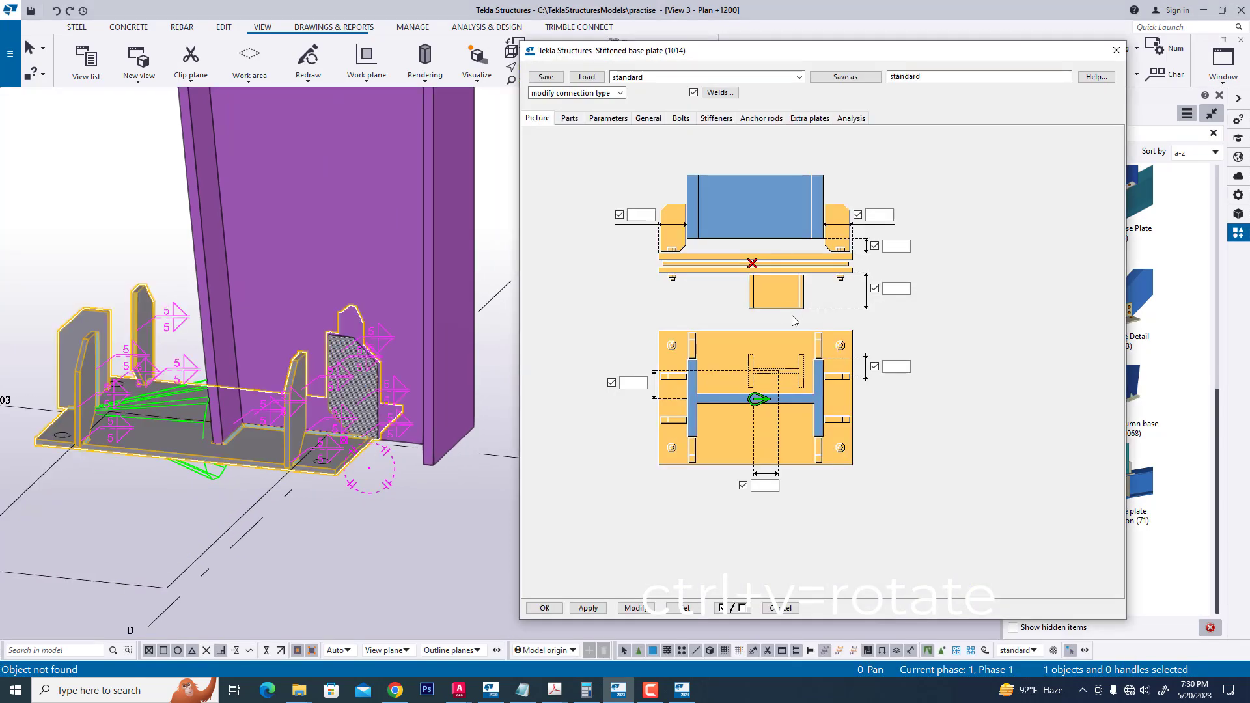
left_click_drag(778, 51, 817, 56)
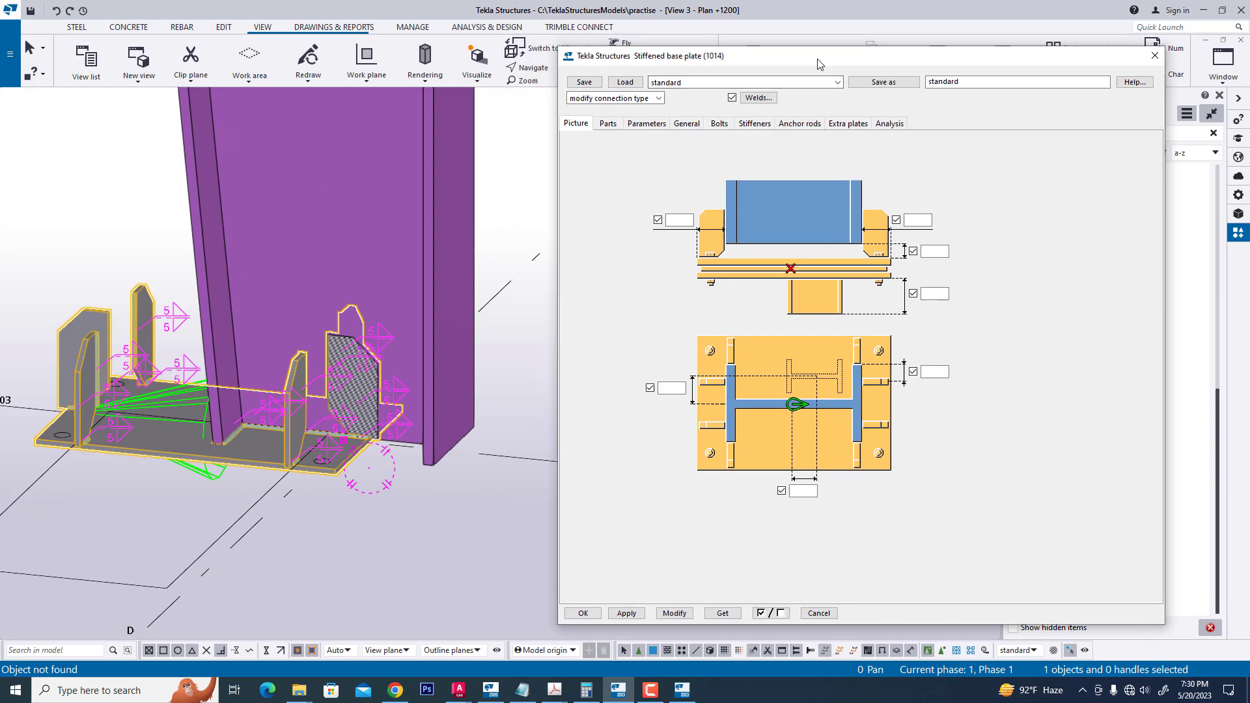
left_click(554, 690)
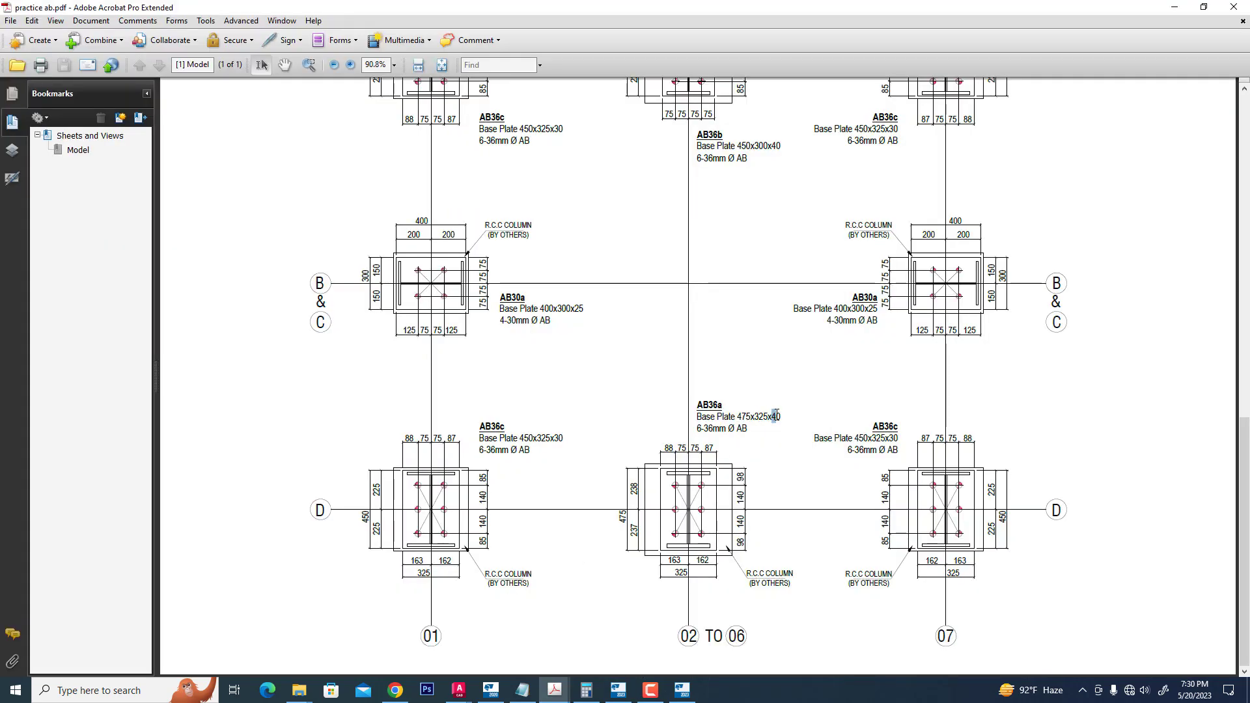
left_click(711, 502)
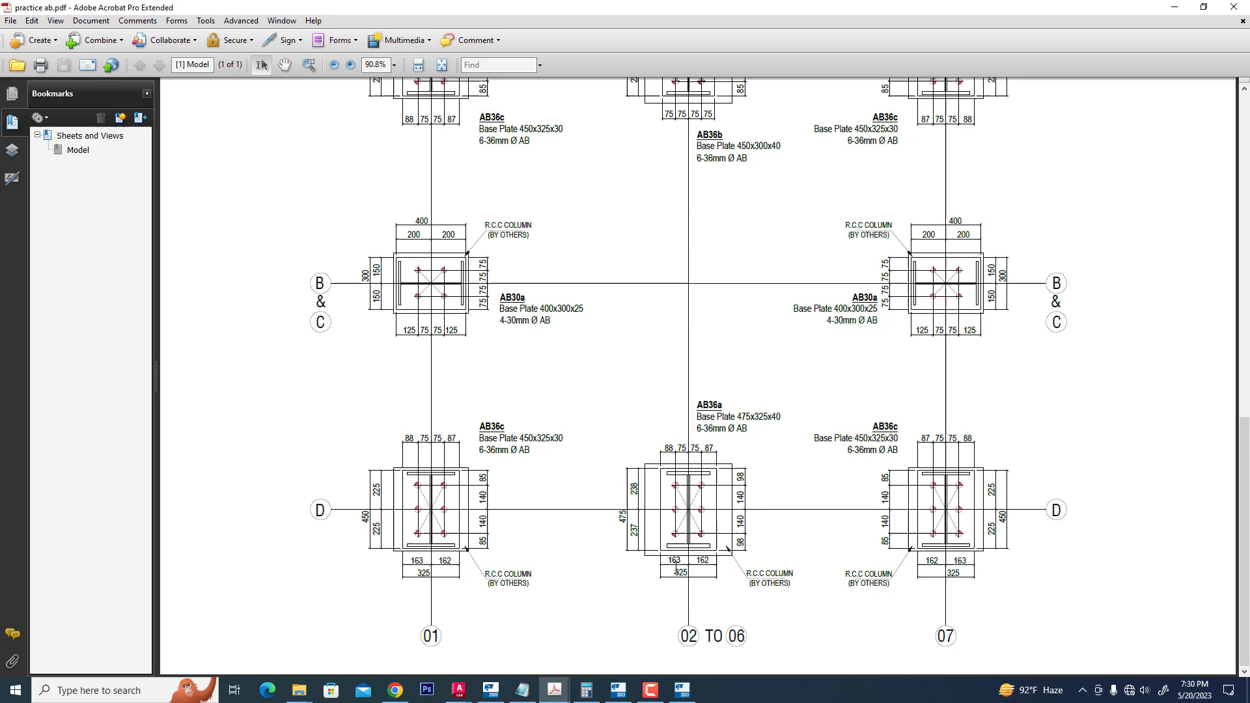
mouse_move(623, 689)
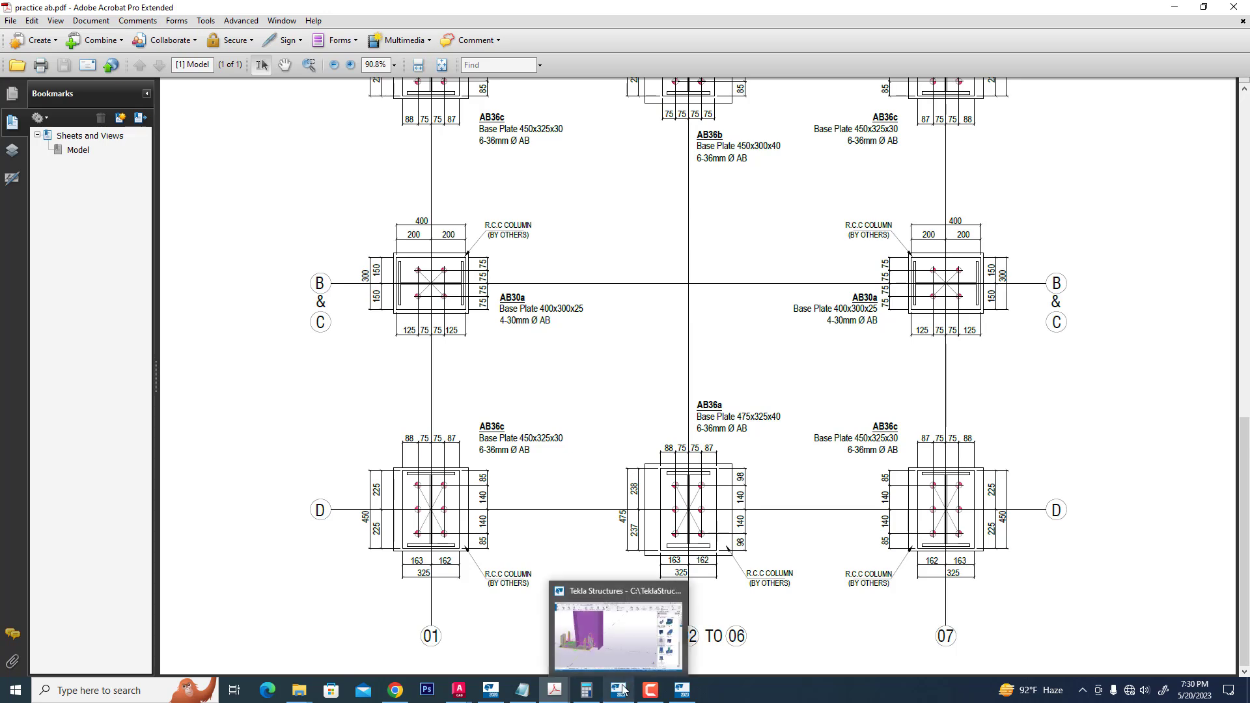
mouse_move(682, 691)
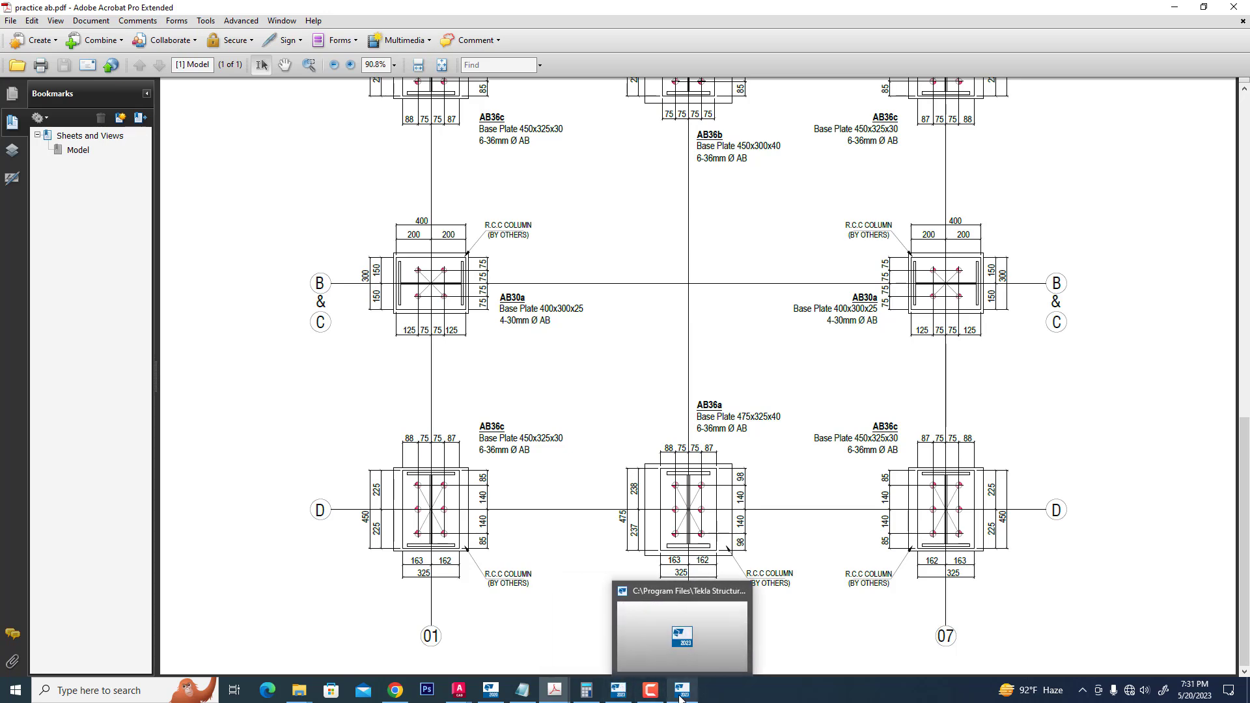
Step: Set base plate thickness 40 with position BP 1, and stiffener thickness 8 with prefix ST
left_click(692, 643)
left_click(608, 123)
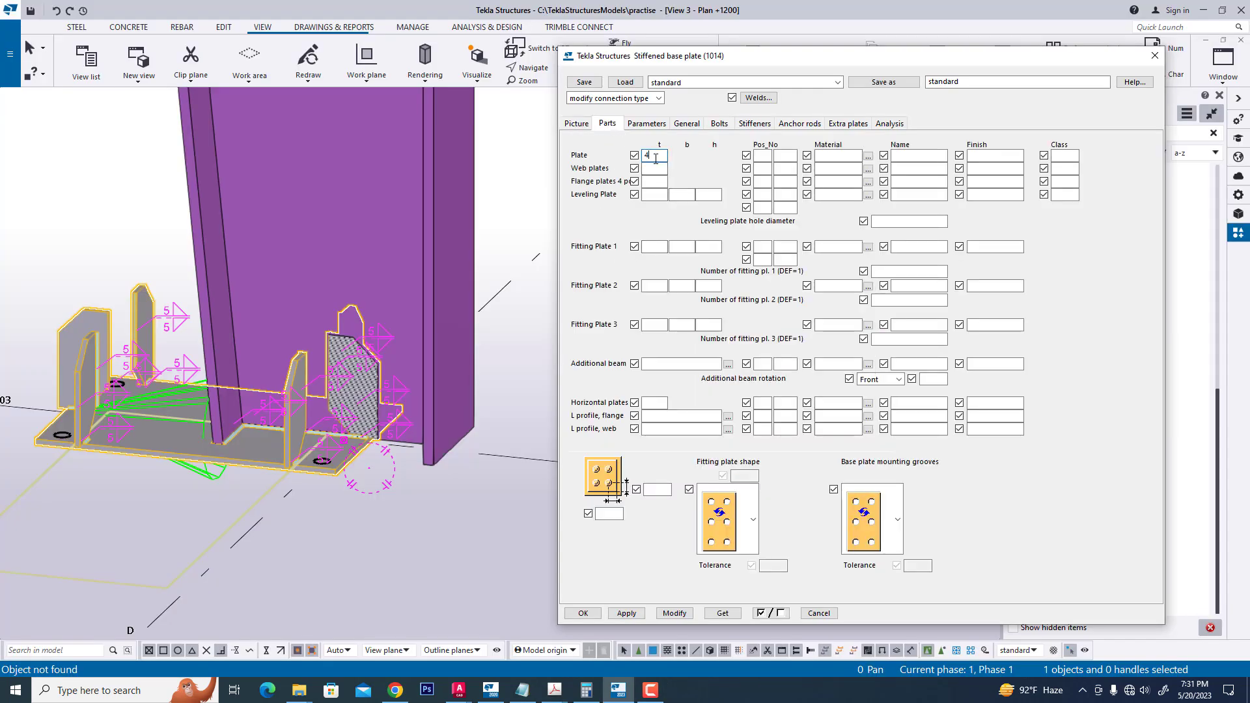
type("40")
left_click(766, 156)
left_click(789, 155)
type("1")
left_click(656, 170)
left_click(762, 168)
type("ST")
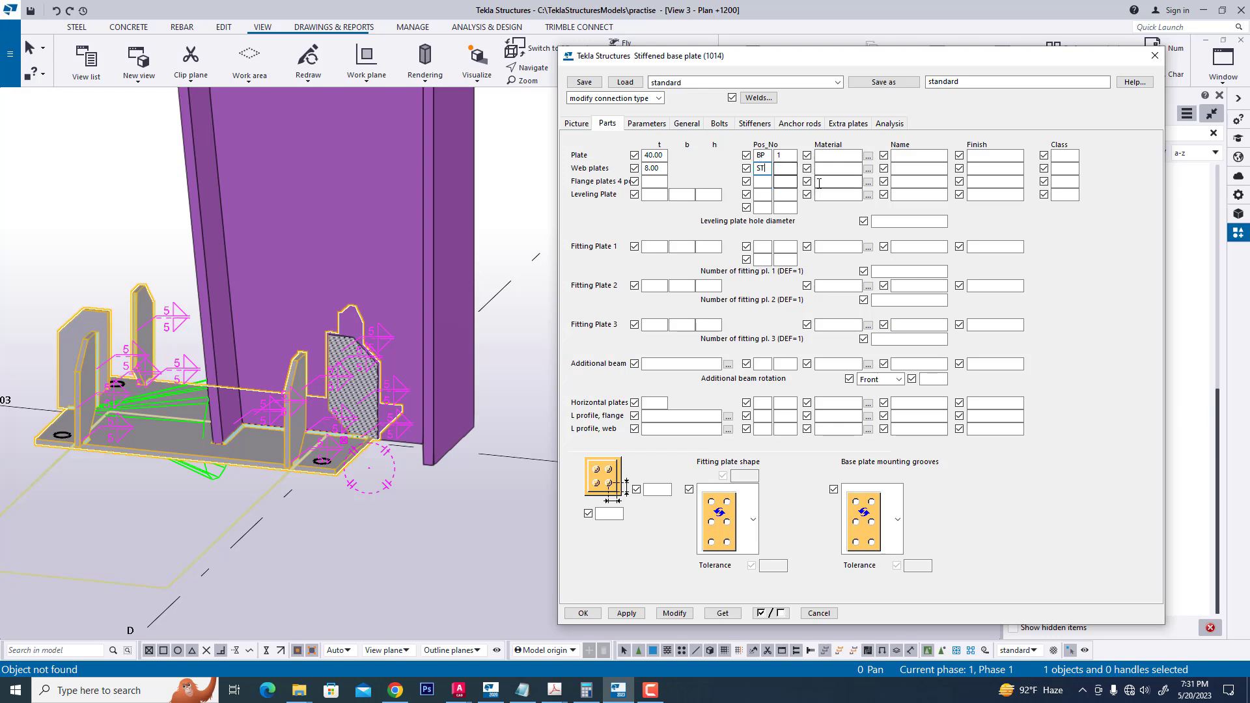
left_click(786, 170)
Step: Give the parts material 50, names BASE PLATE and STIFFENER, and class 3
left_click(838, 156)
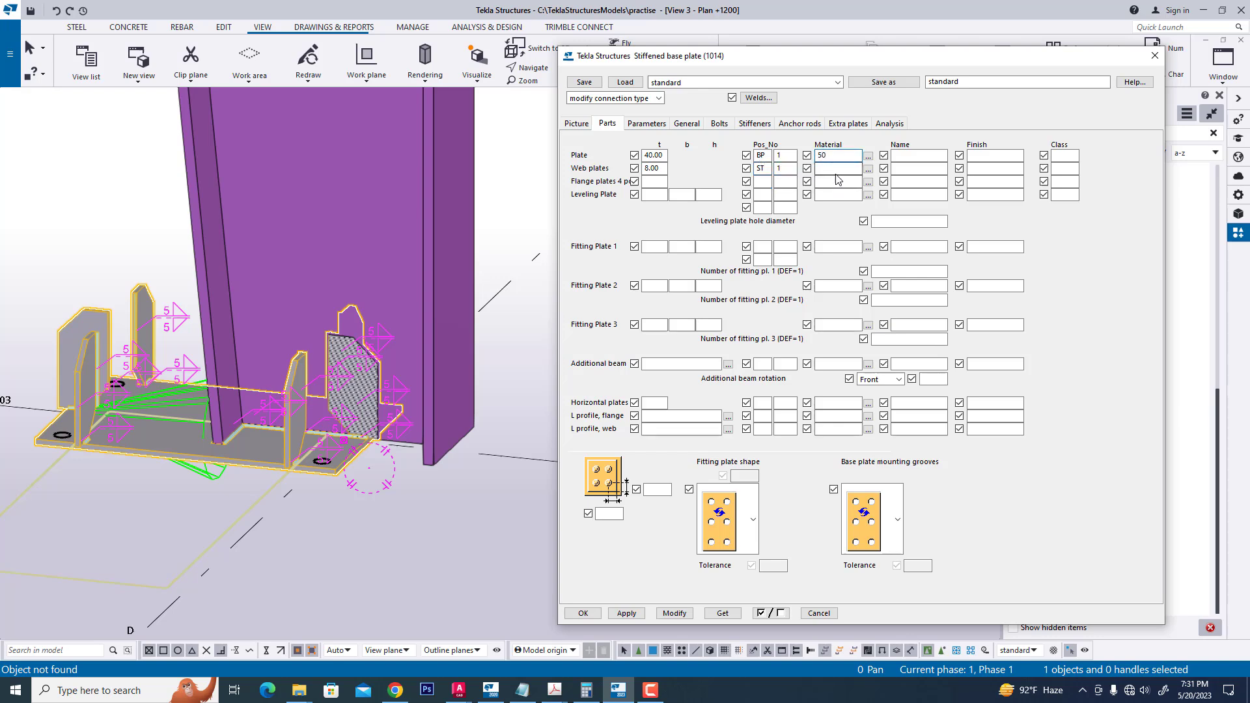
left_click(836, 169)
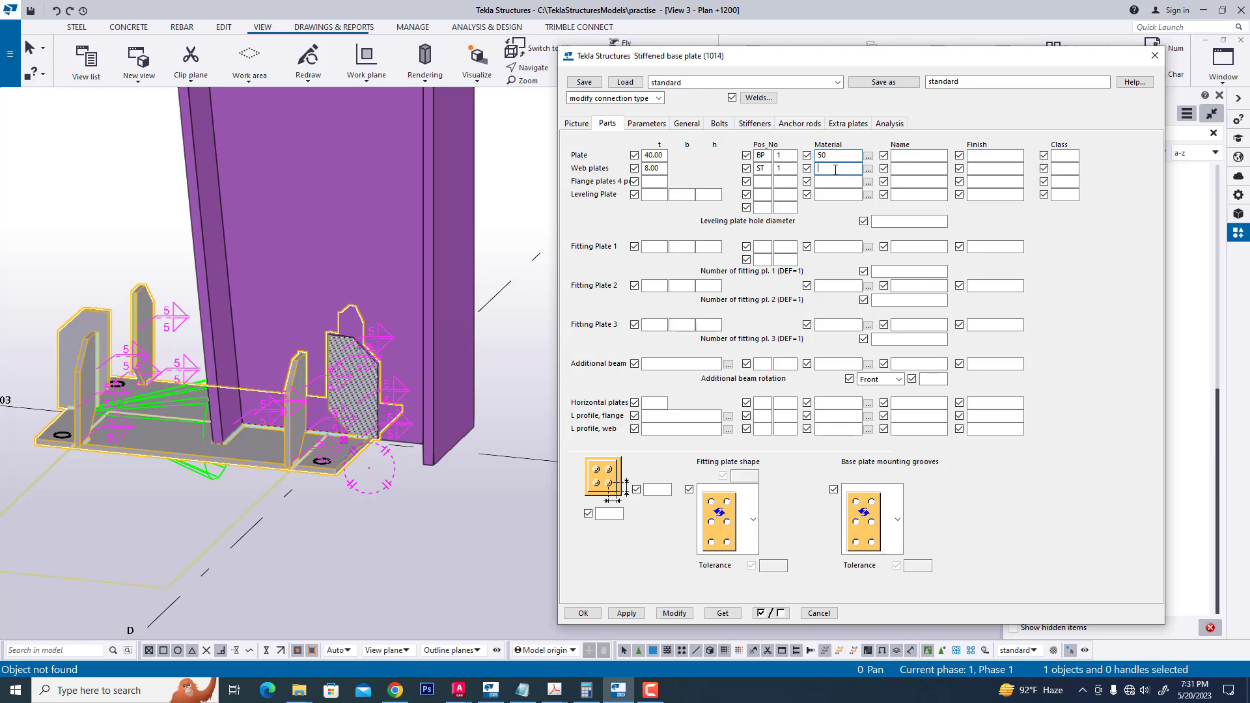
left_click(906, 157)
left_click(898, 168)
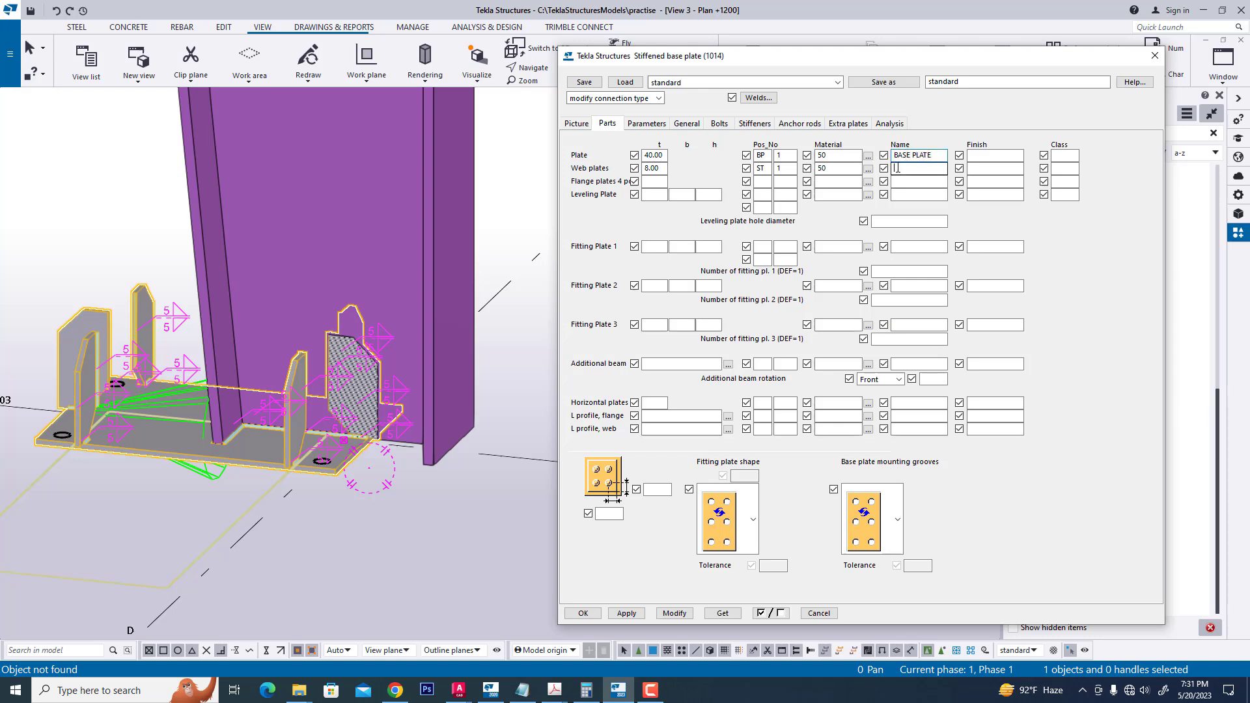
type("STIFFENER")
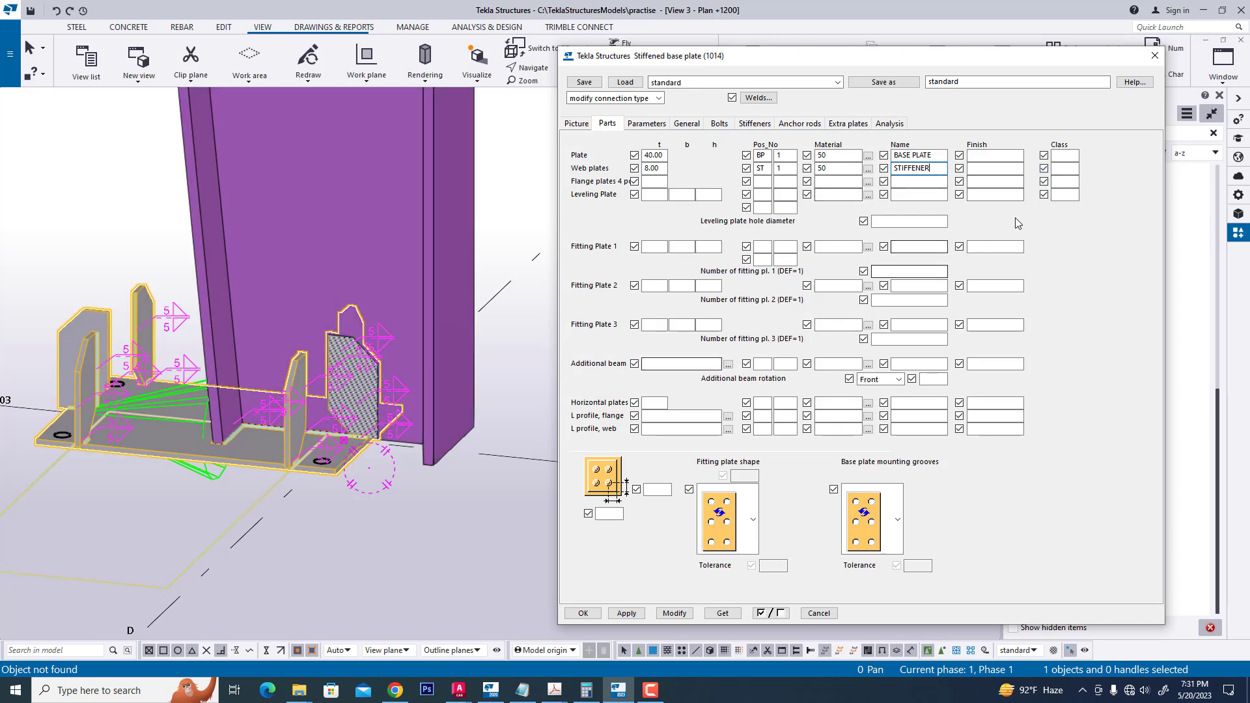
left_click(1076, 159)
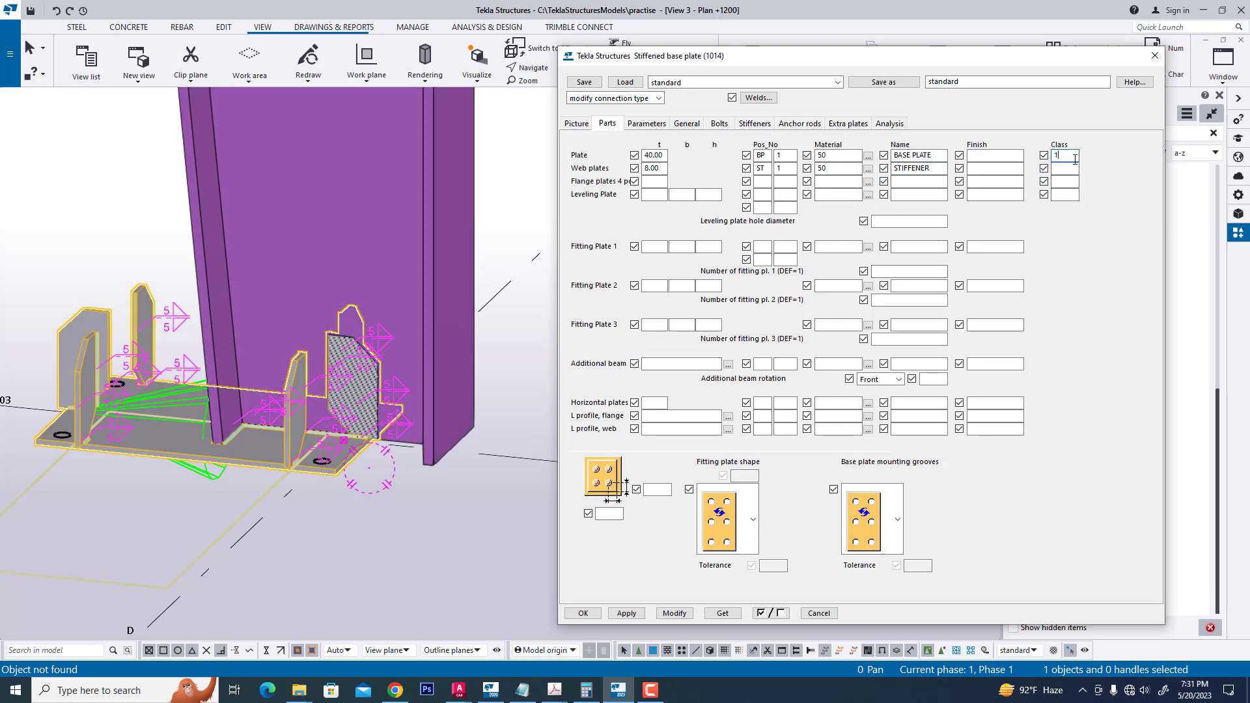
type("1")
double_click(1068, 156)
type("3")
left_click(657, 125)
left_click(687, 124)
left_click(719, 124)
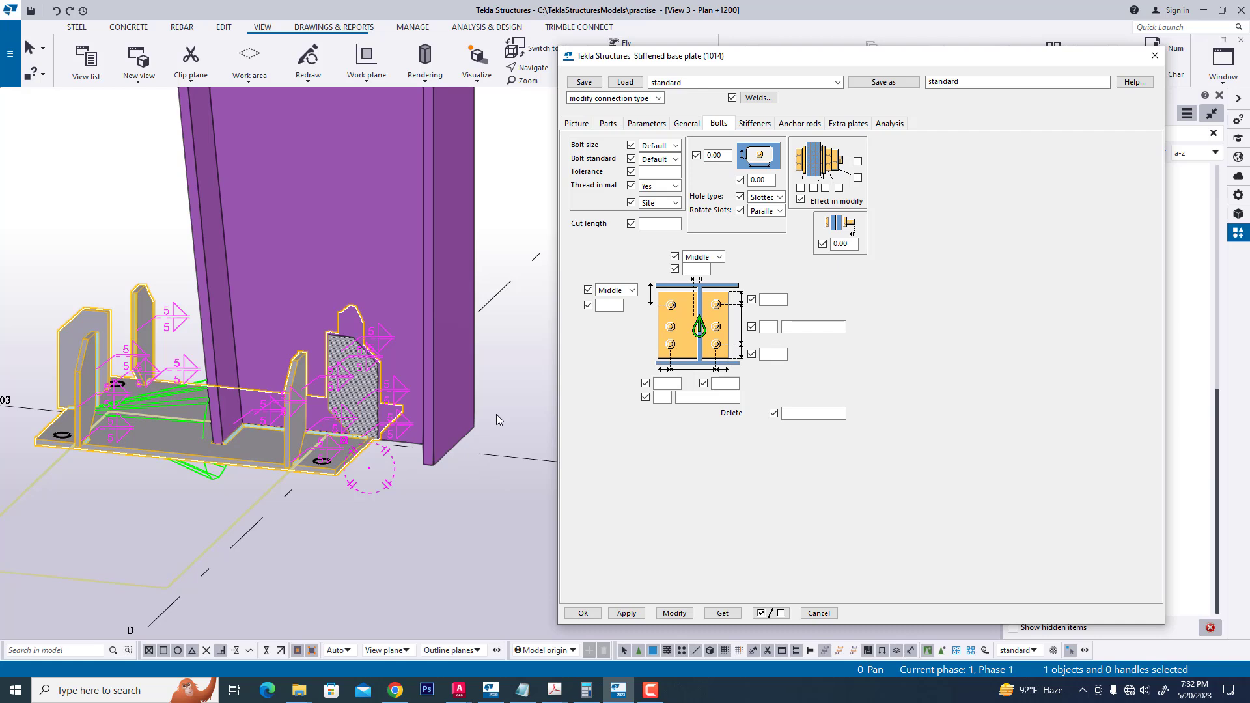
Step: Keep bolt size at Default and bring up the ab section.pdf anchor bolt drawing
left_click(672, 146)
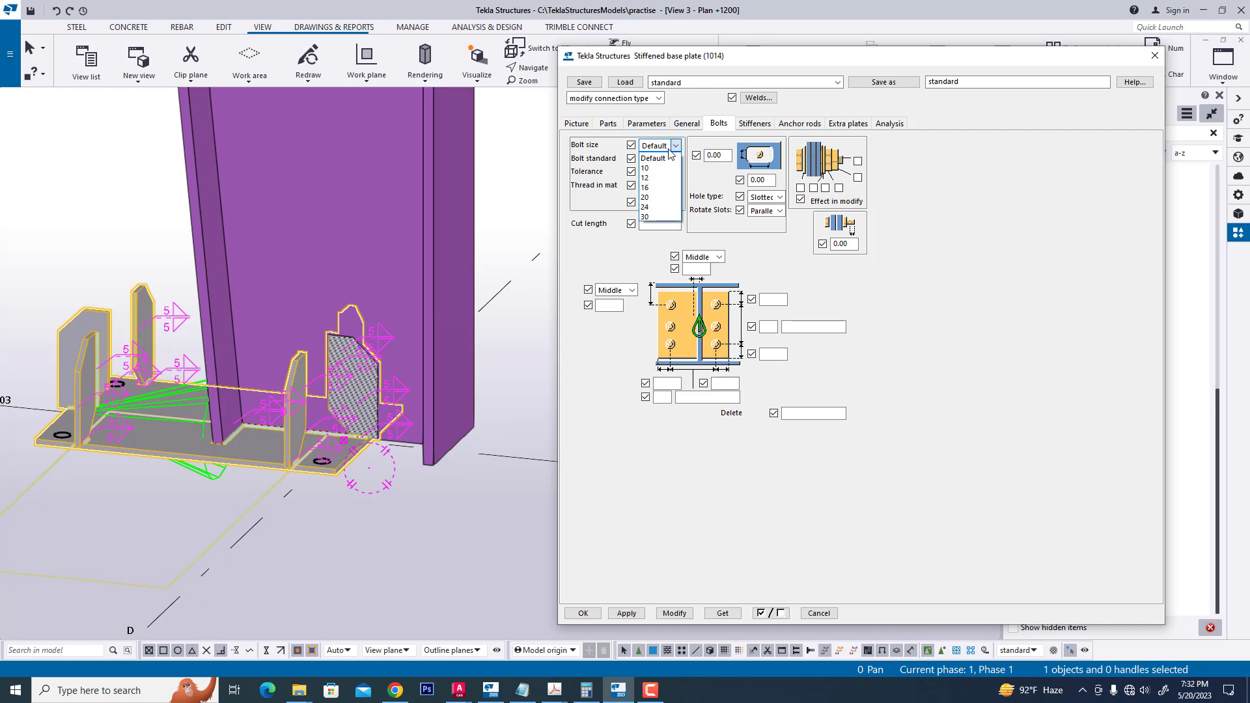
left_click(806, 513)
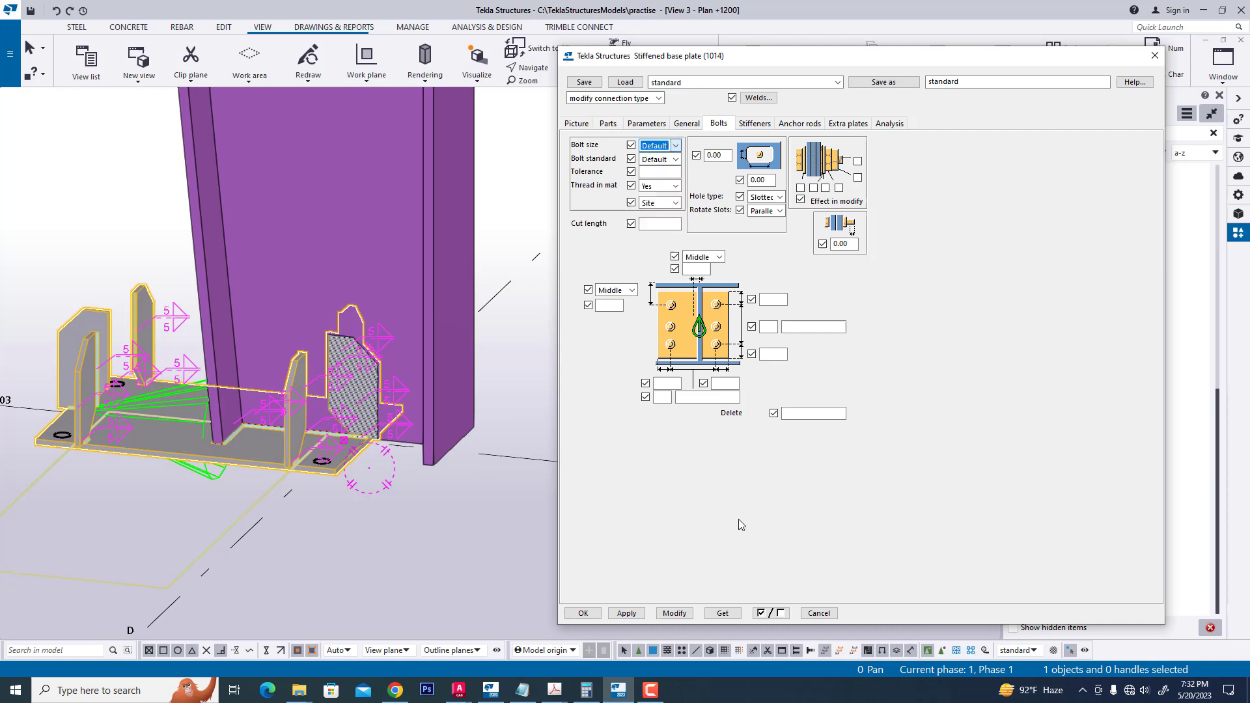
left_click(554, 690)
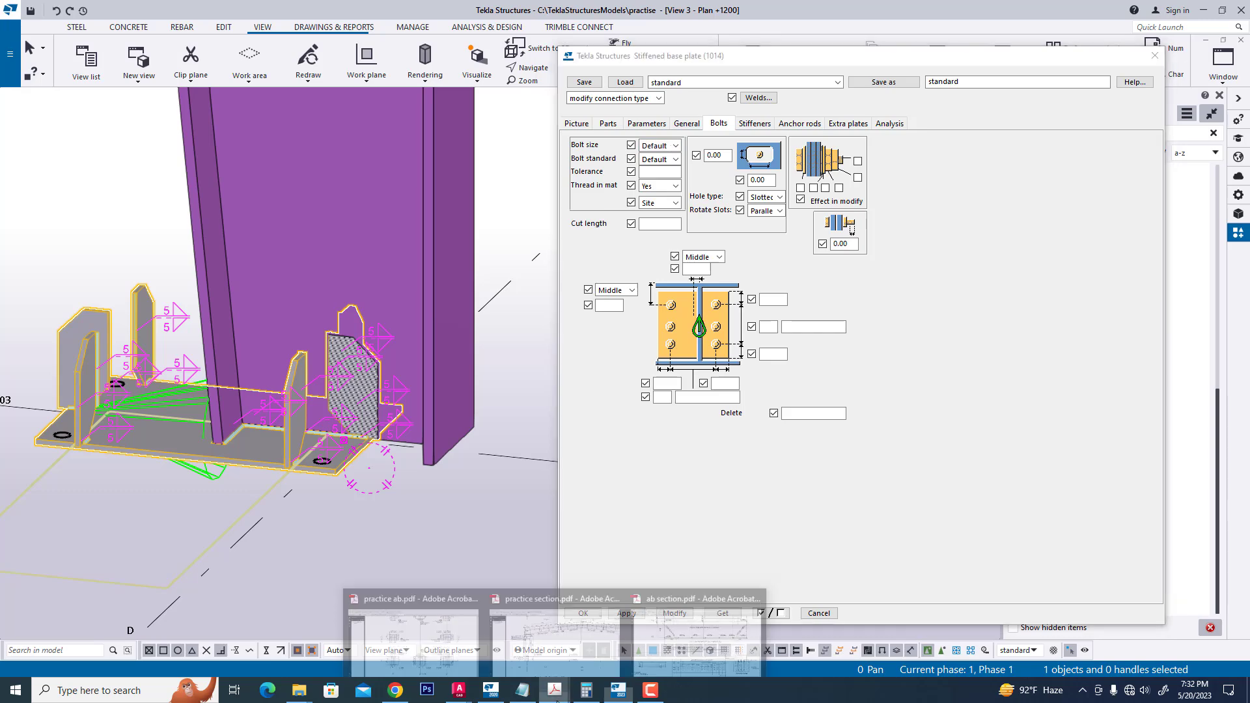
left_click(669, 629)
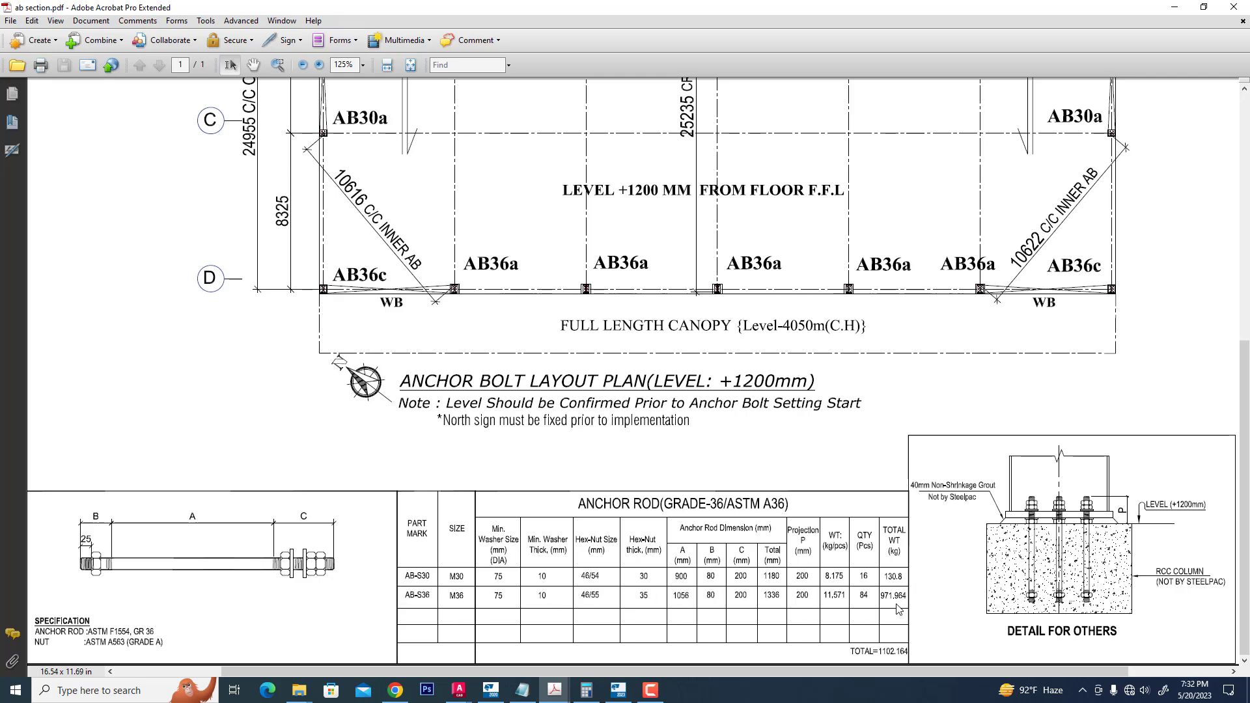
Step: Compare the practice ab.pdf plate plan, then return to the Stiffened base plate dialog
key("alt+Tab")
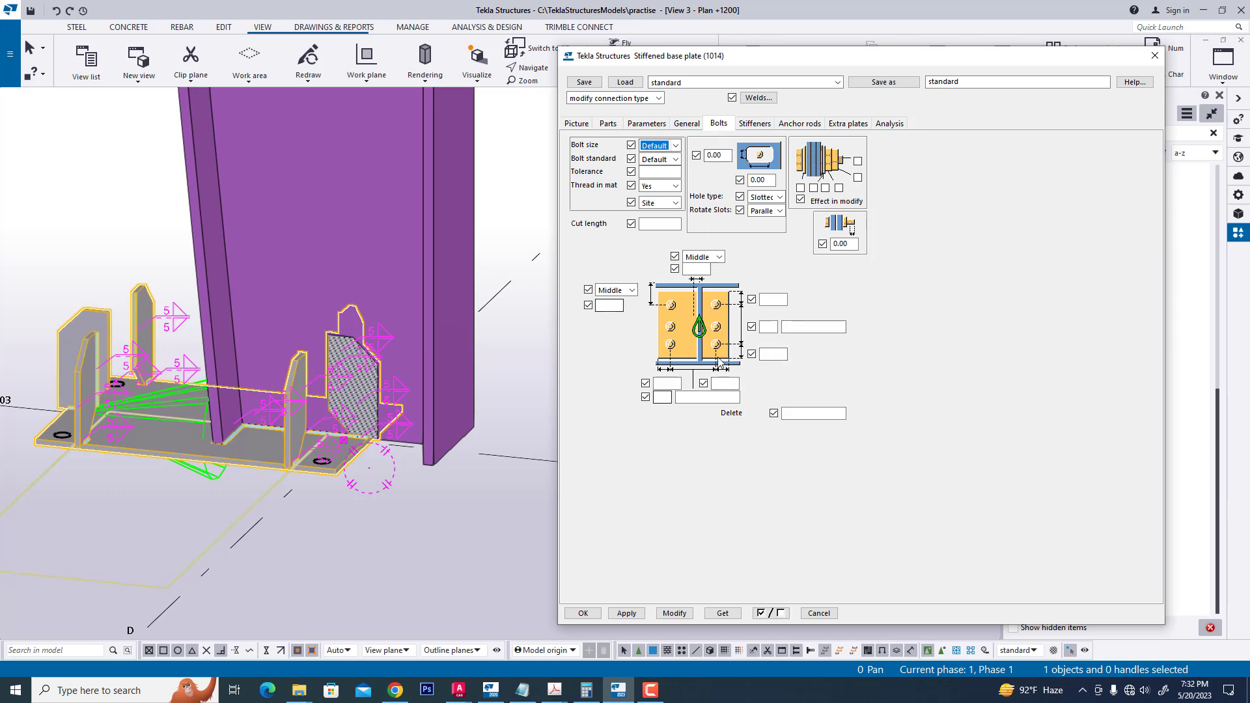
key("alt+Tab")
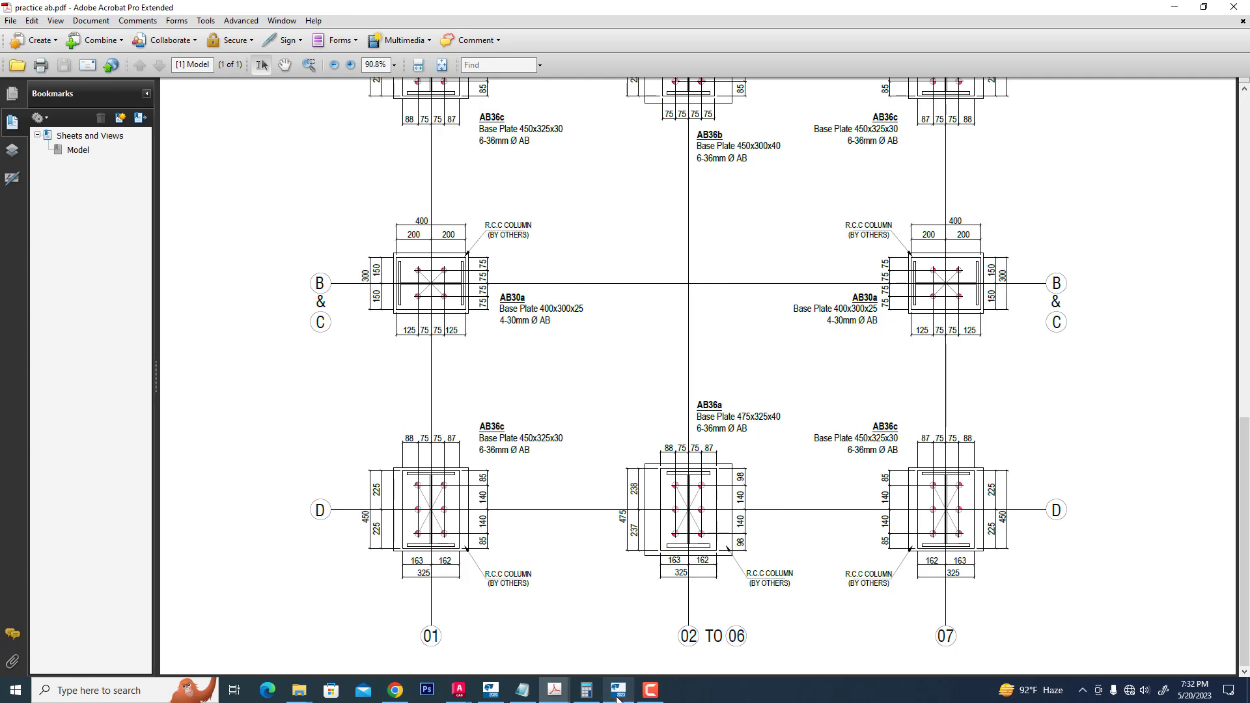
mouse_move(610, 697)
left_click(624, 633)
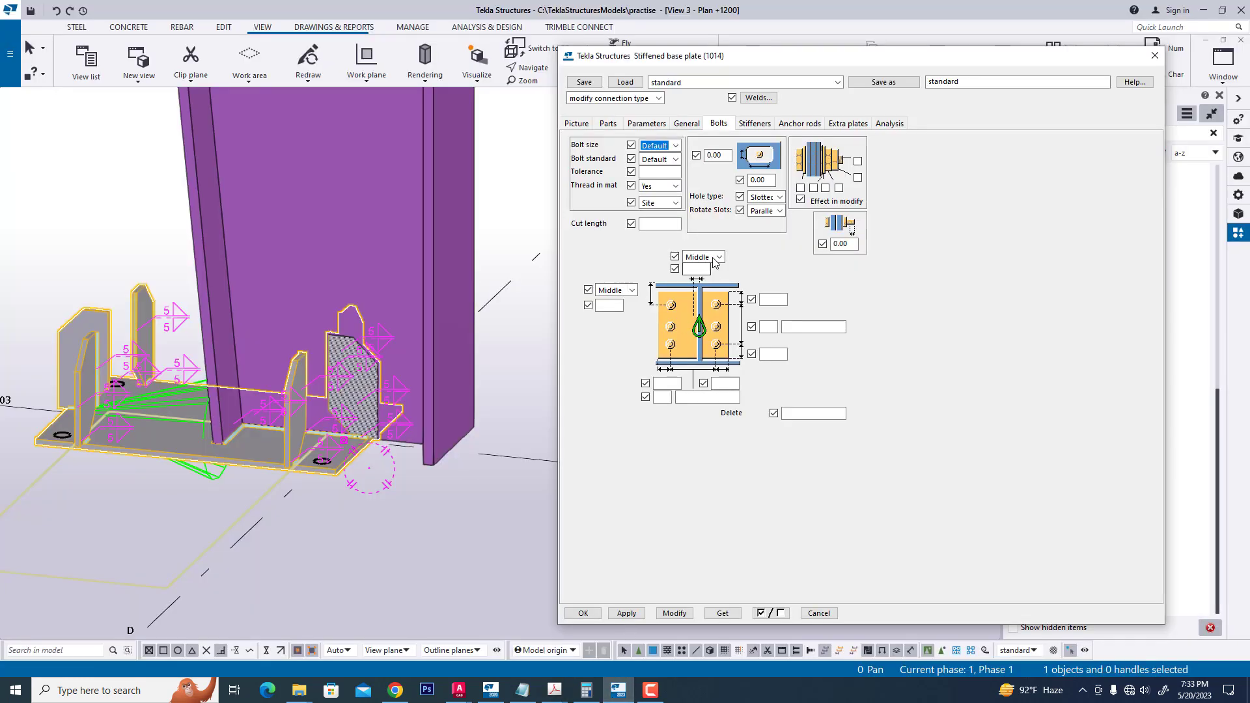
Step: Lay out the anchor bolts as 3 rows at 140 and 2 columns at 150, offset 0
left_click(780, 300)
left_click(771, 326)
type("3")
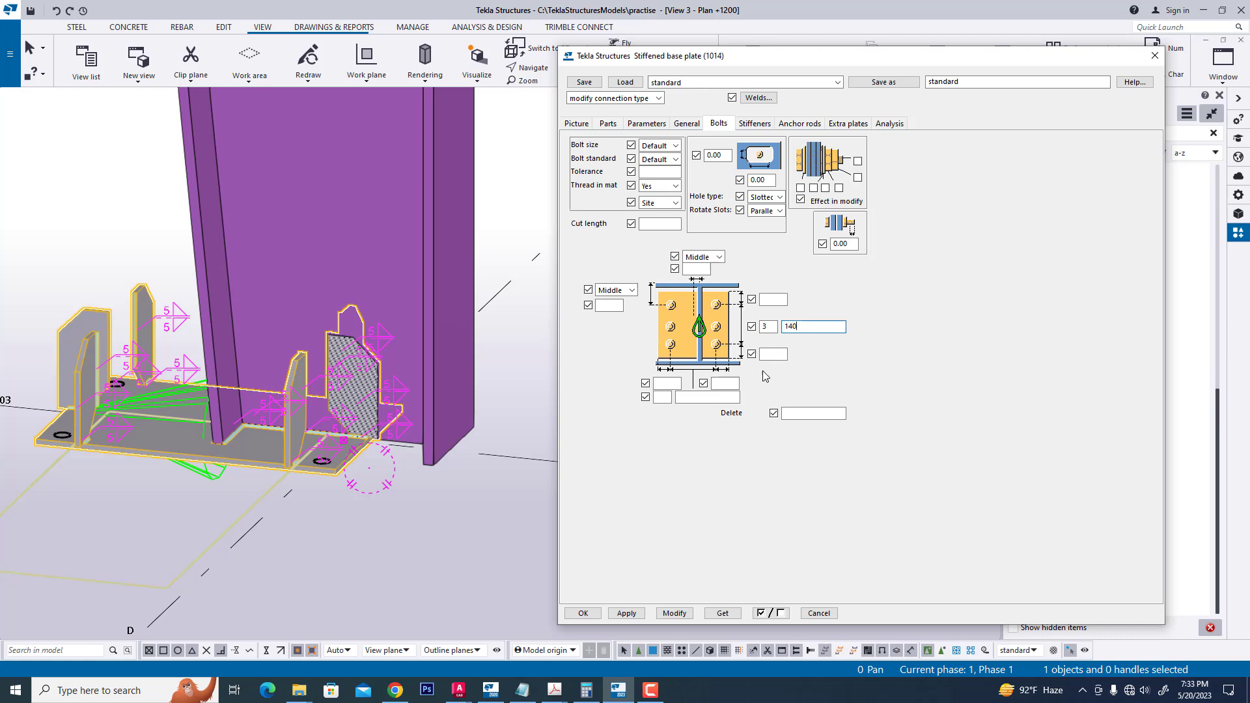
left_click(663, 397)
type("2")
left_click(691, 398)
left_click(701, 270)
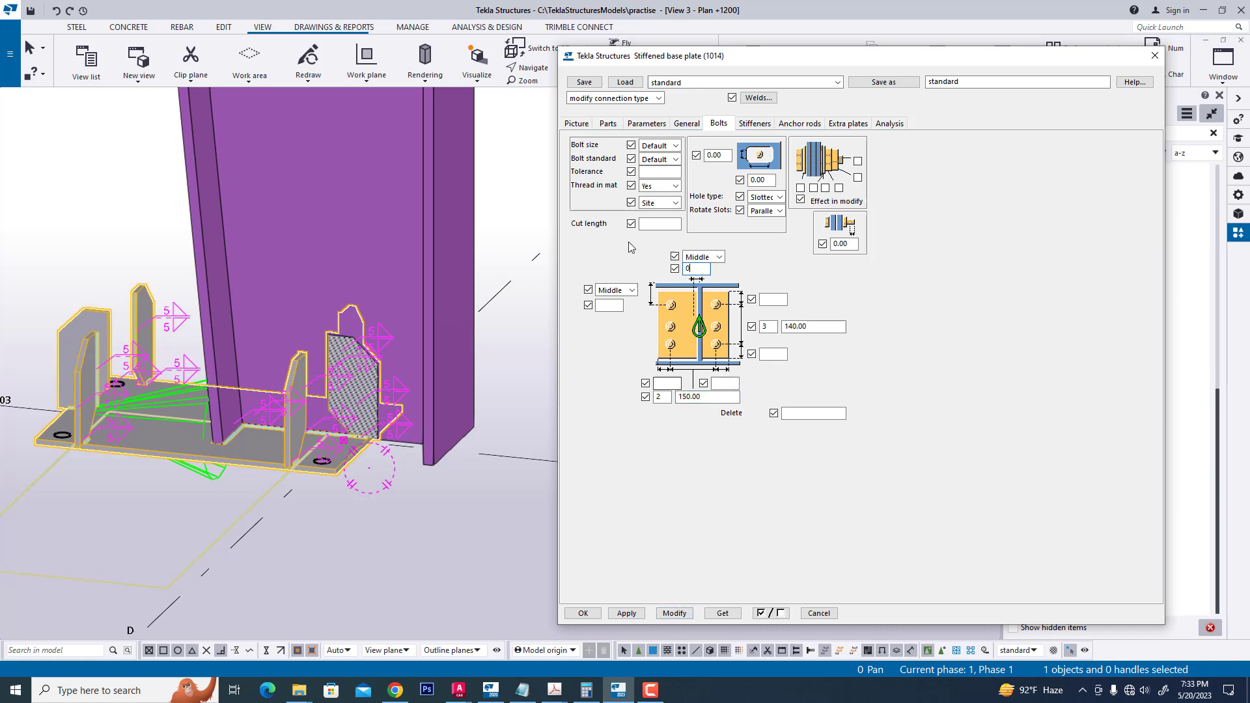
Step: Use 4.6SQSQOX standard, size 36 bolts with tolerance 8, and apply with Modify
left_click(676, 146)
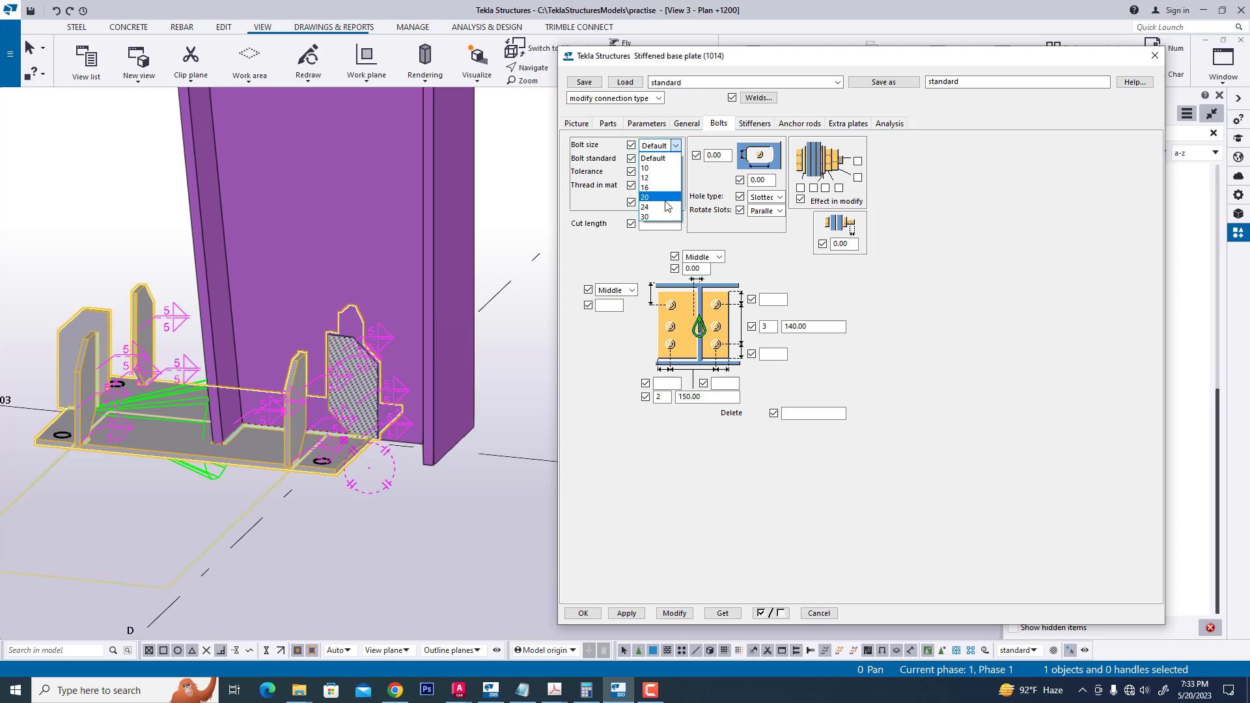
left_click(706, 145)
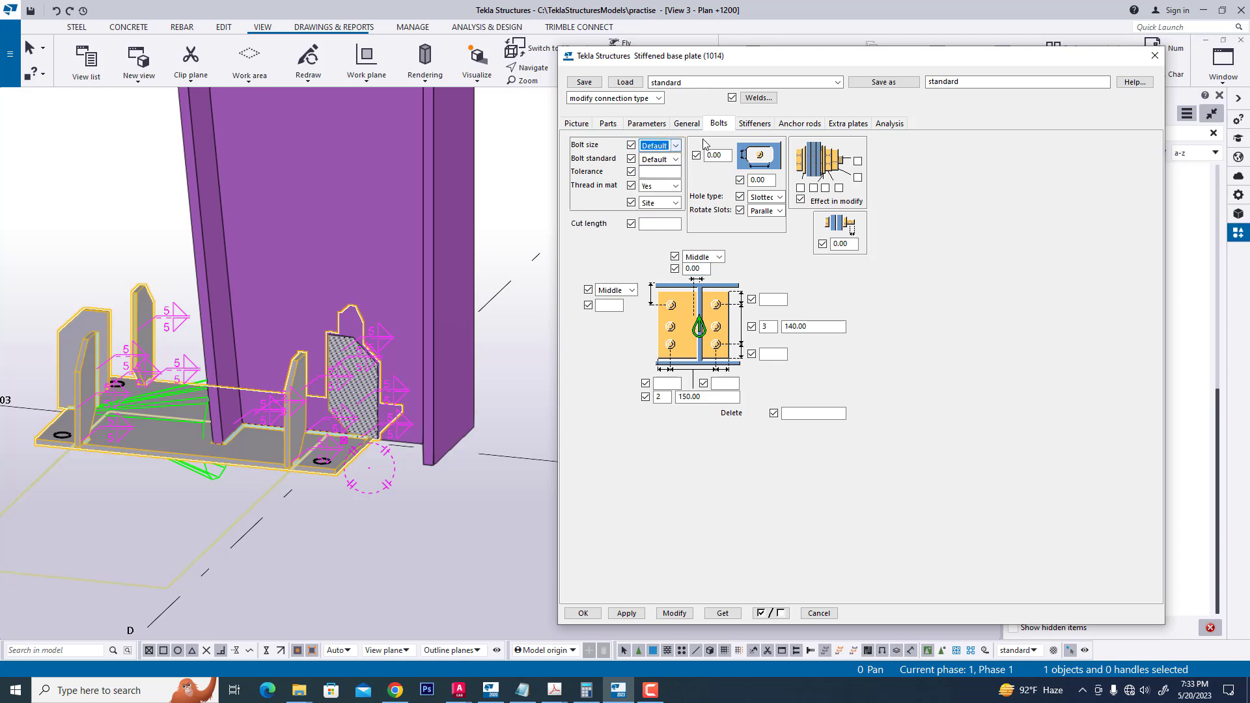
left_click(673, 160)
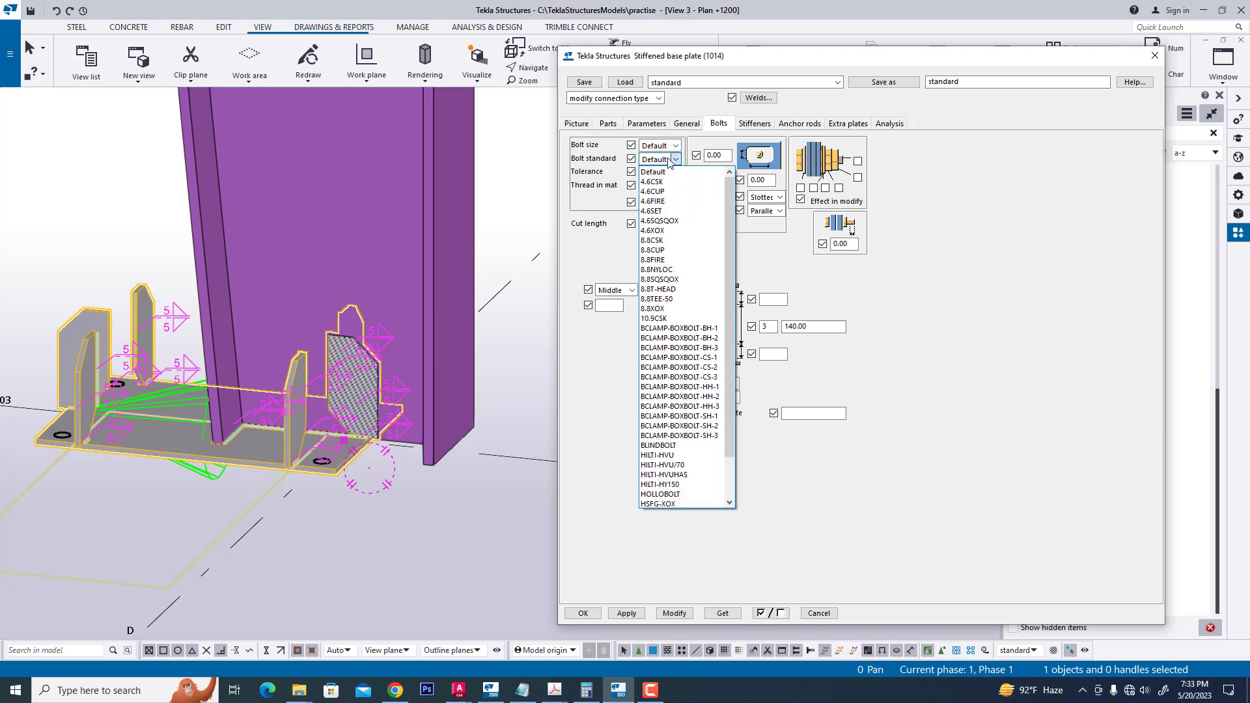
left_click(669, 222)
left_click(675, 145)
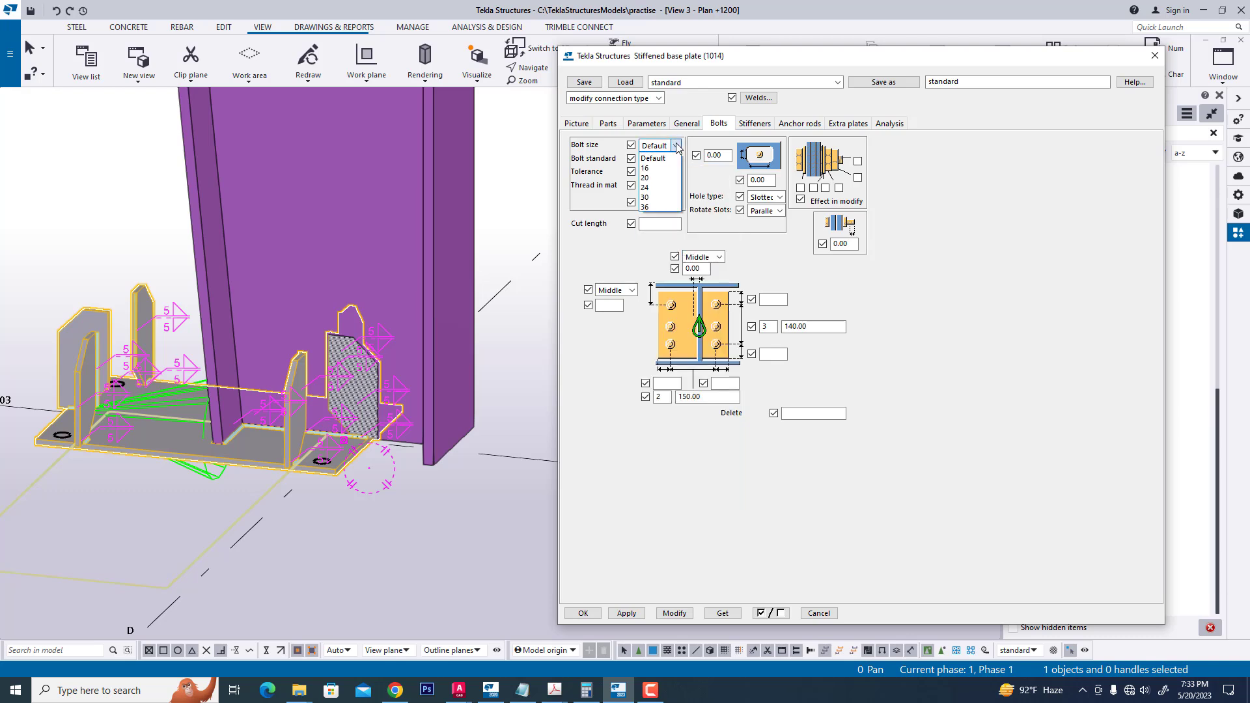
left_click(647, 207)
left_click(657, 172)
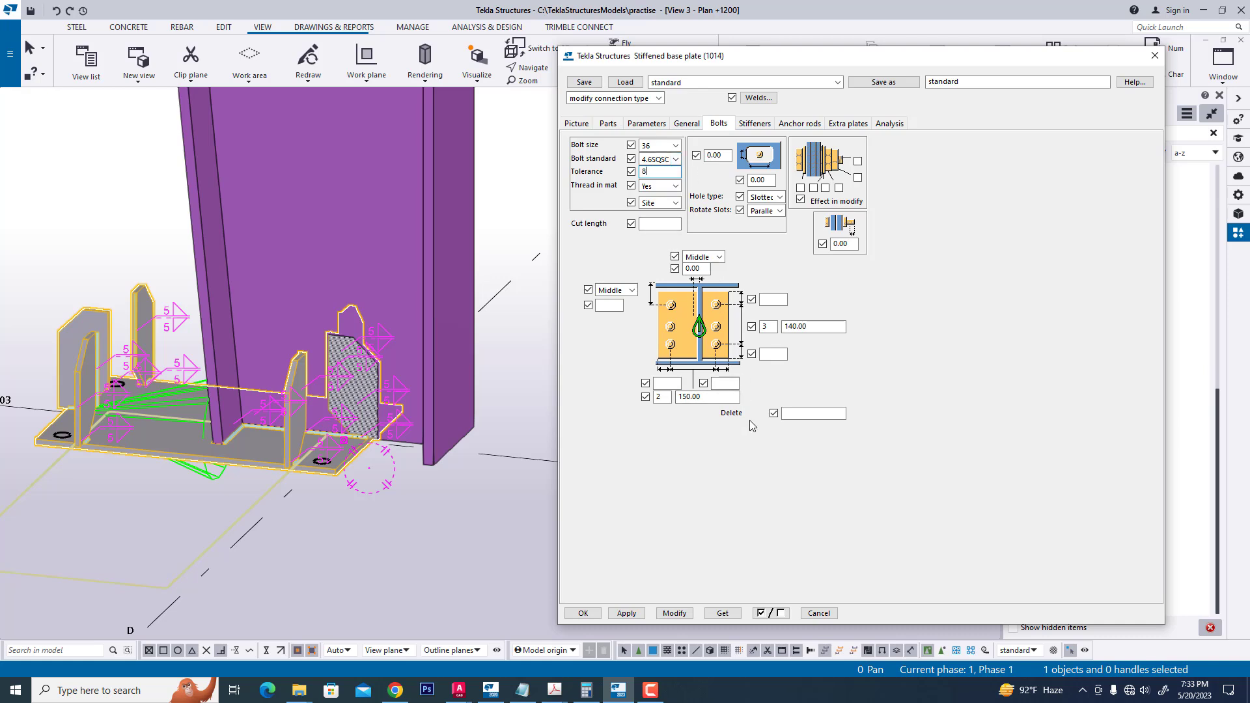
left_click(675, 614)
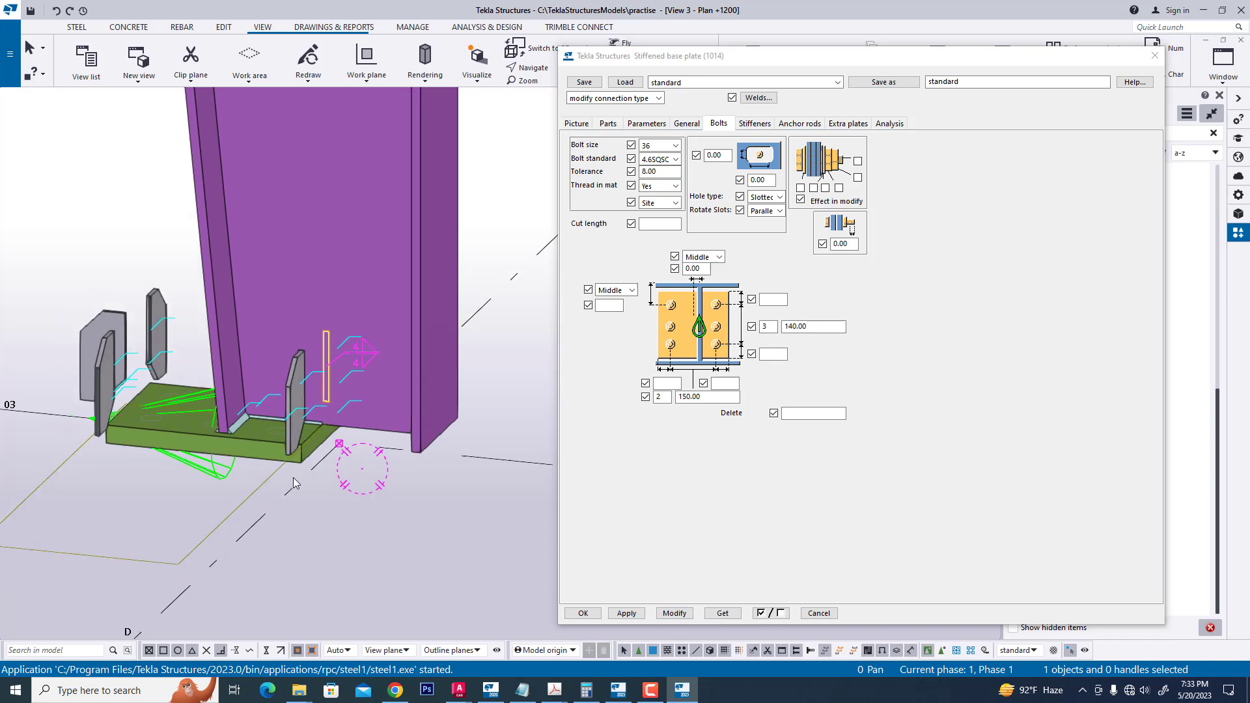
Step: Set both stiffener layout options to plain I-section and regenerate the connection
scroll(247, 442, "up", 1)
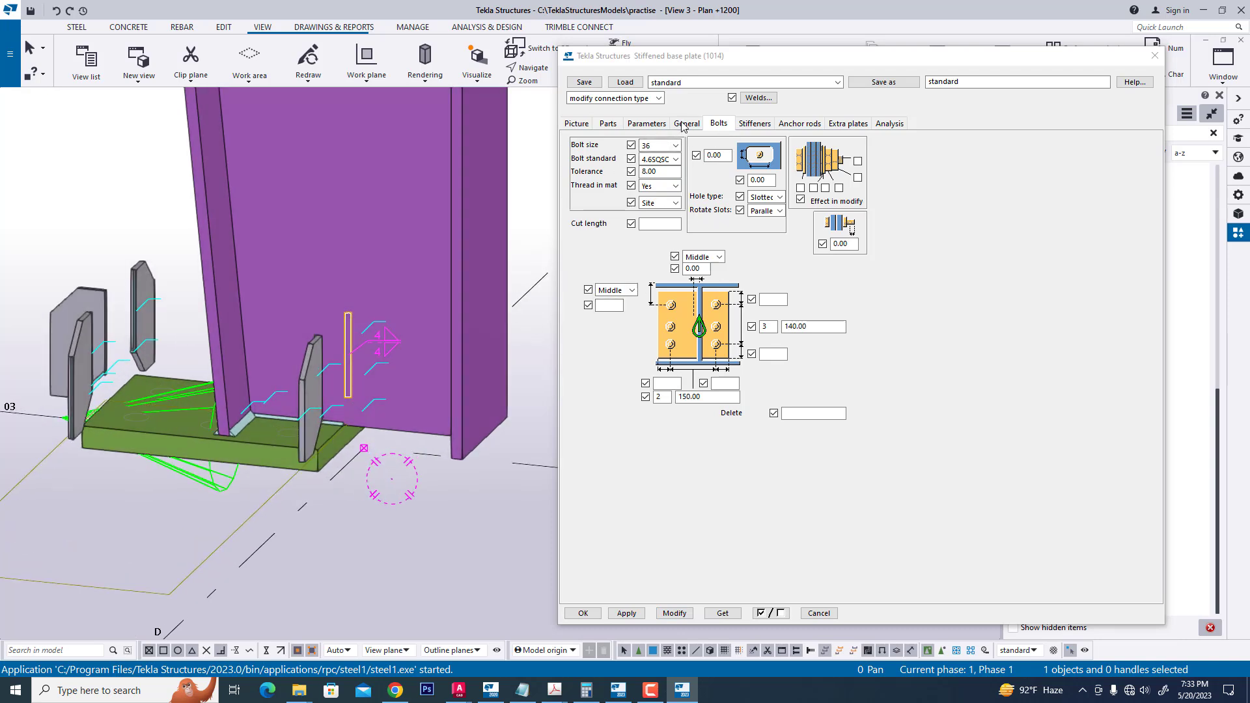
left_click(752, 124)
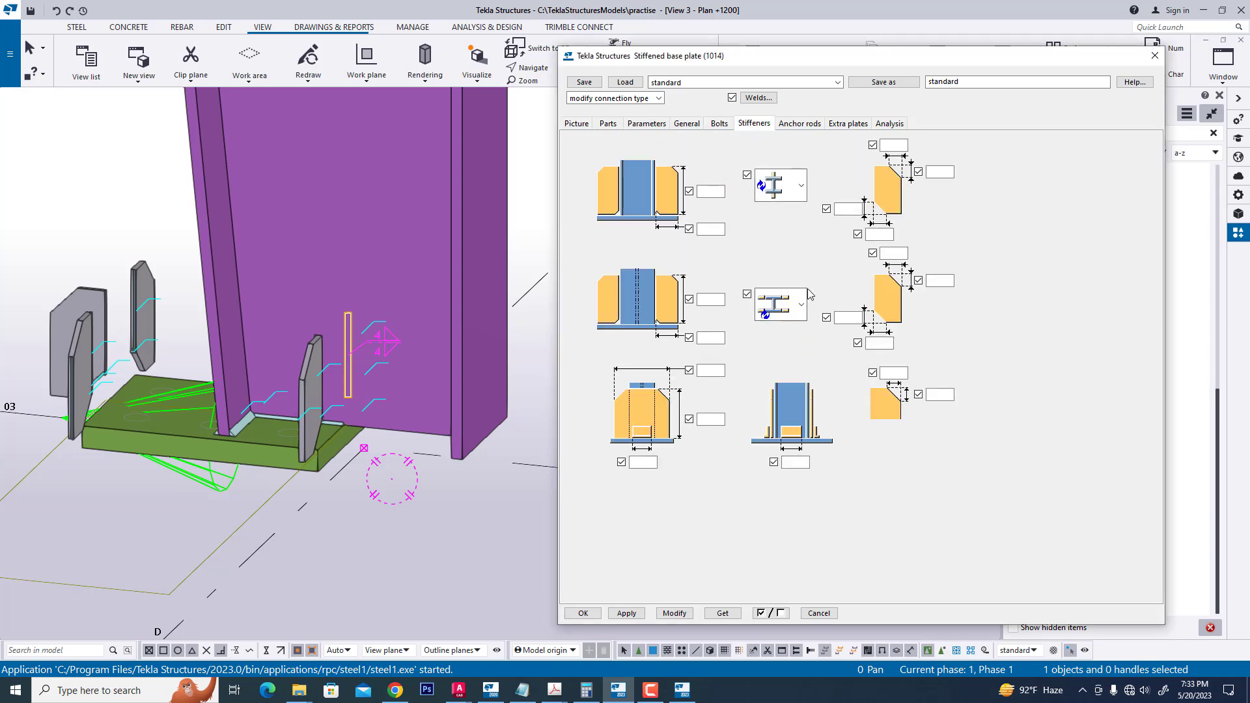
left_click(801, 186)
left_click(781, 255)
left_click(781, 306)
left_click(785, 375)
left_click(674, 613)
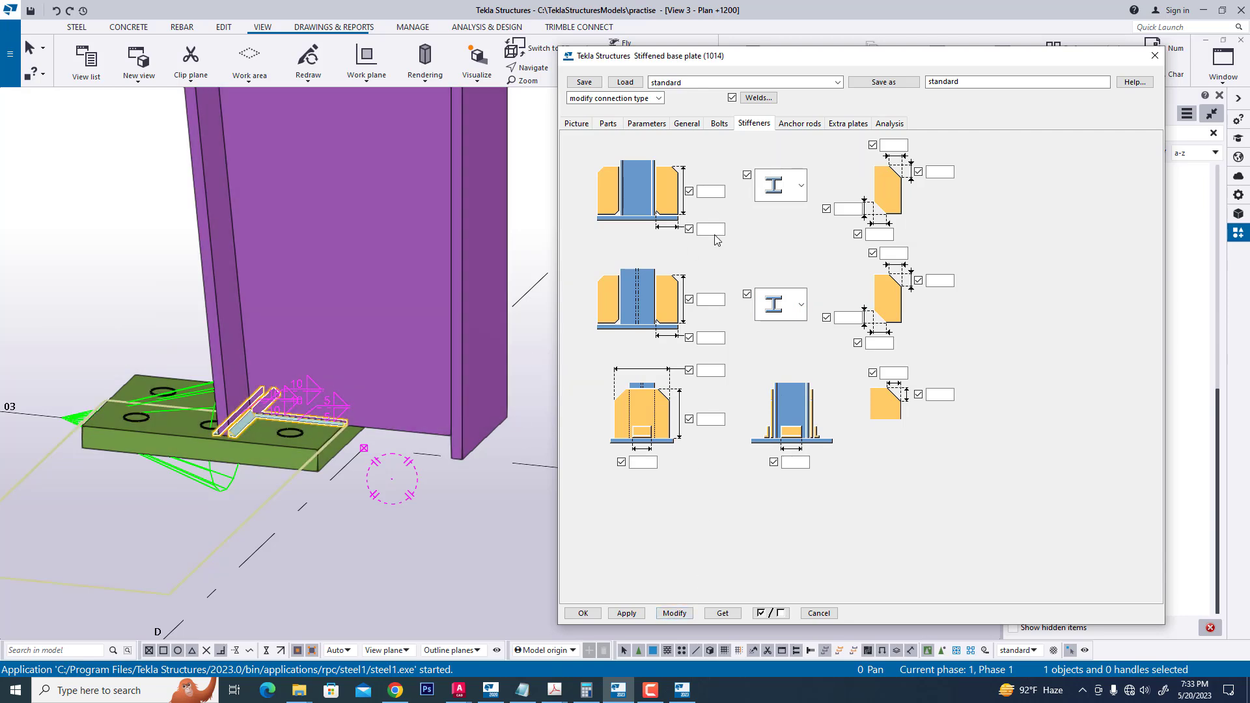
left_click(800, 123)
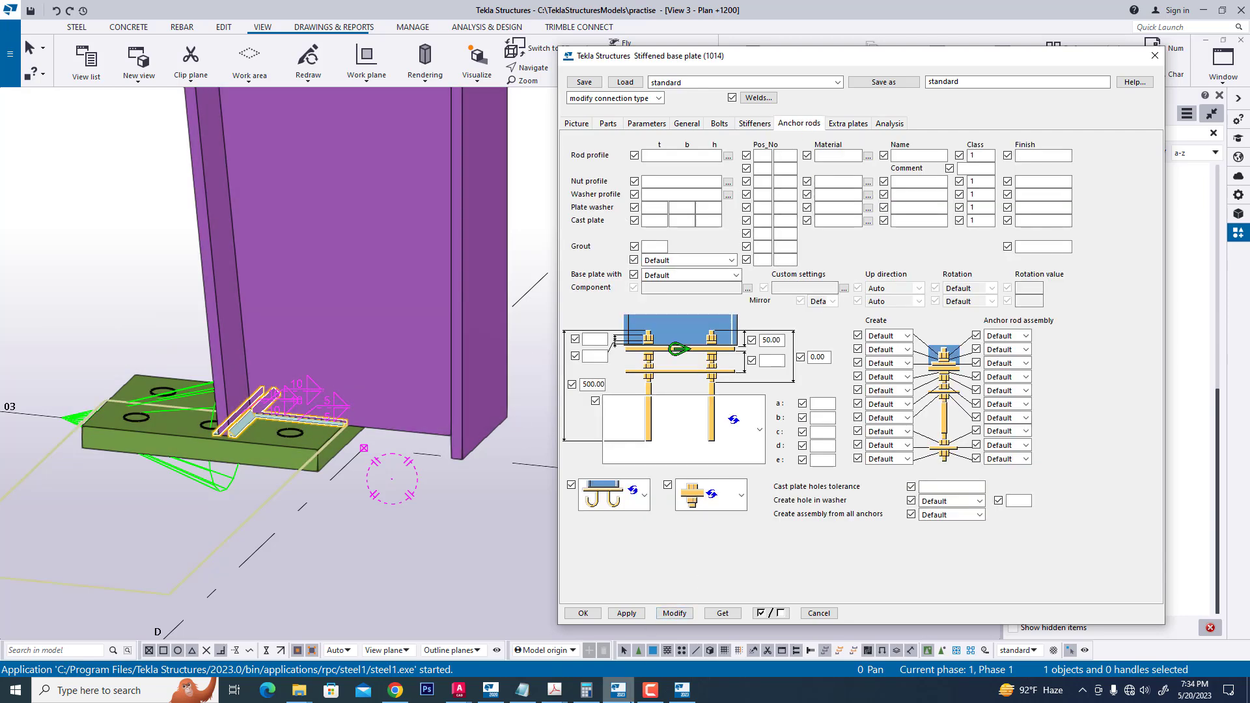
Step: Place the ab section.pdf M30/M36 anchor rod table beside Tekla's anchor rod settings
left_click(557, 695)
left_click(692, 645)
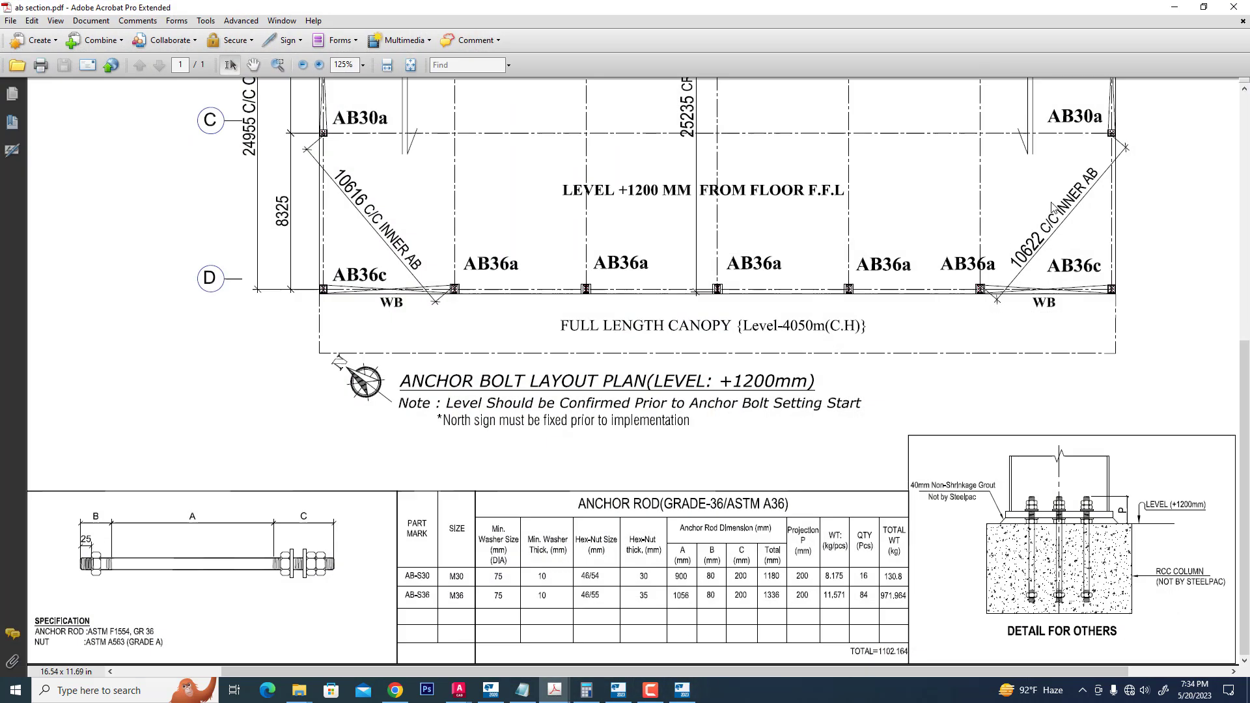
left_click(1203, 9)
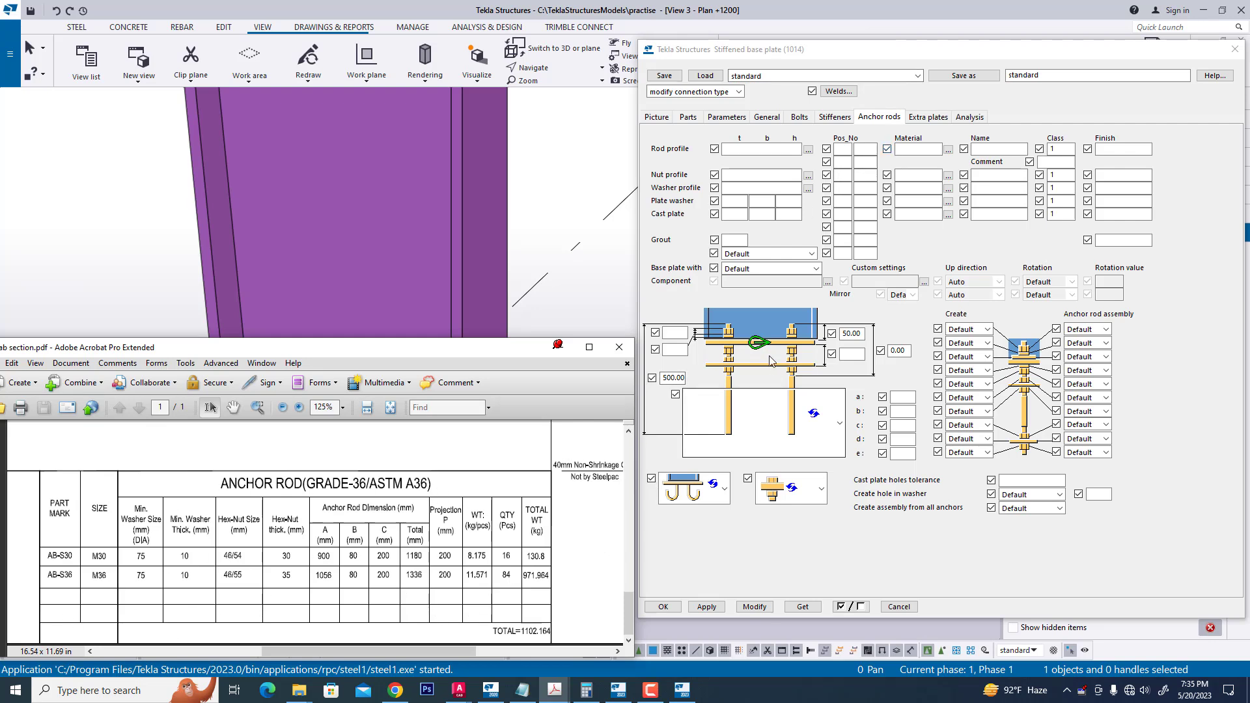
left_click_drag(716, 49, 730, 60)
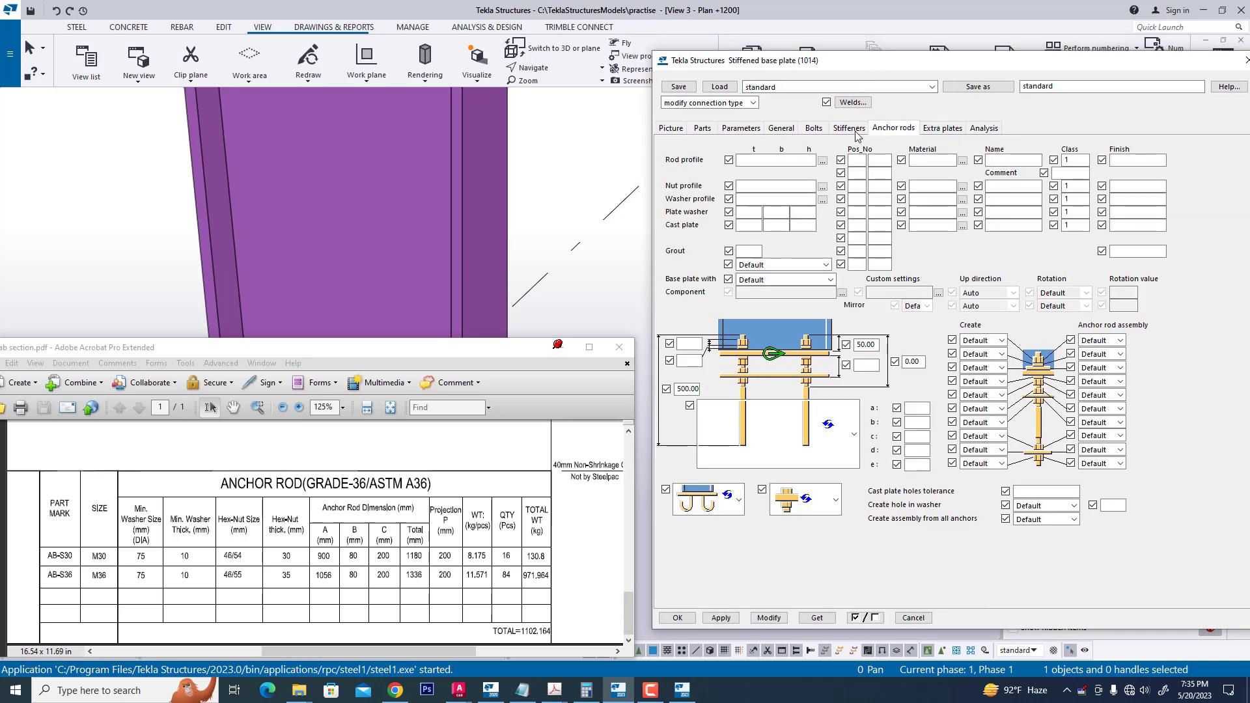
Step: Set the anchor rod profile to ROD36
left_click(823, 161)
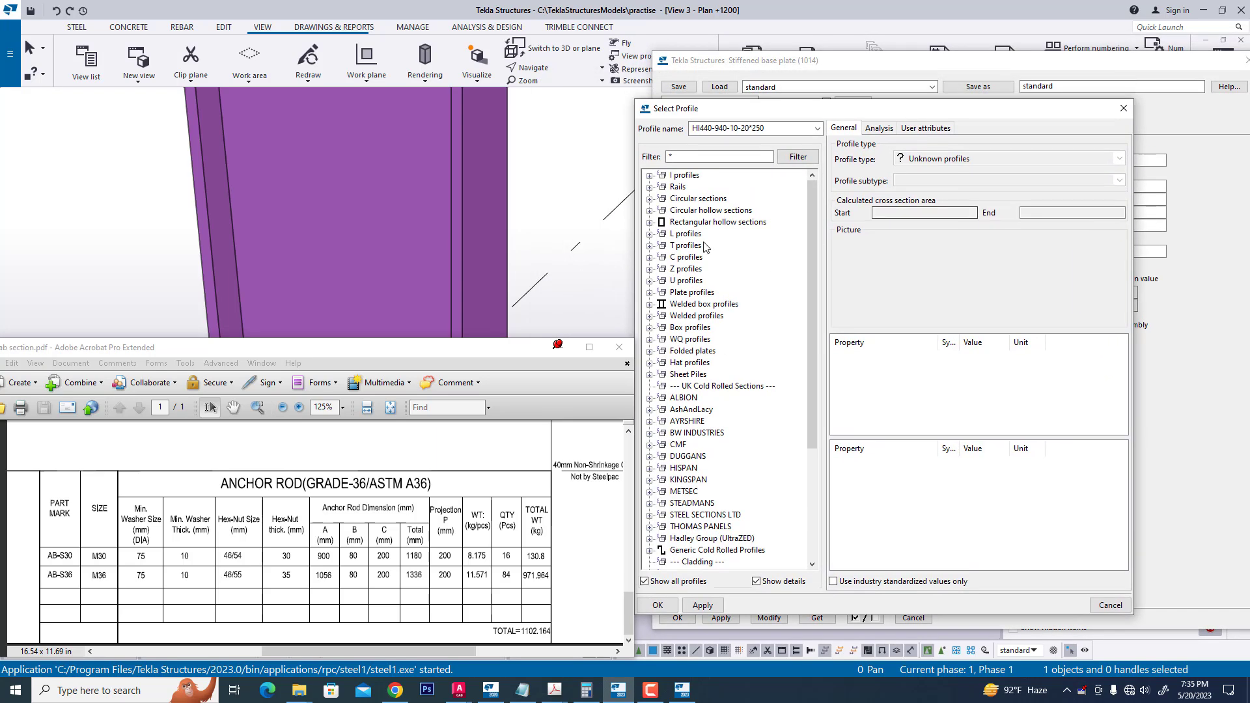
left_click(650, 200)
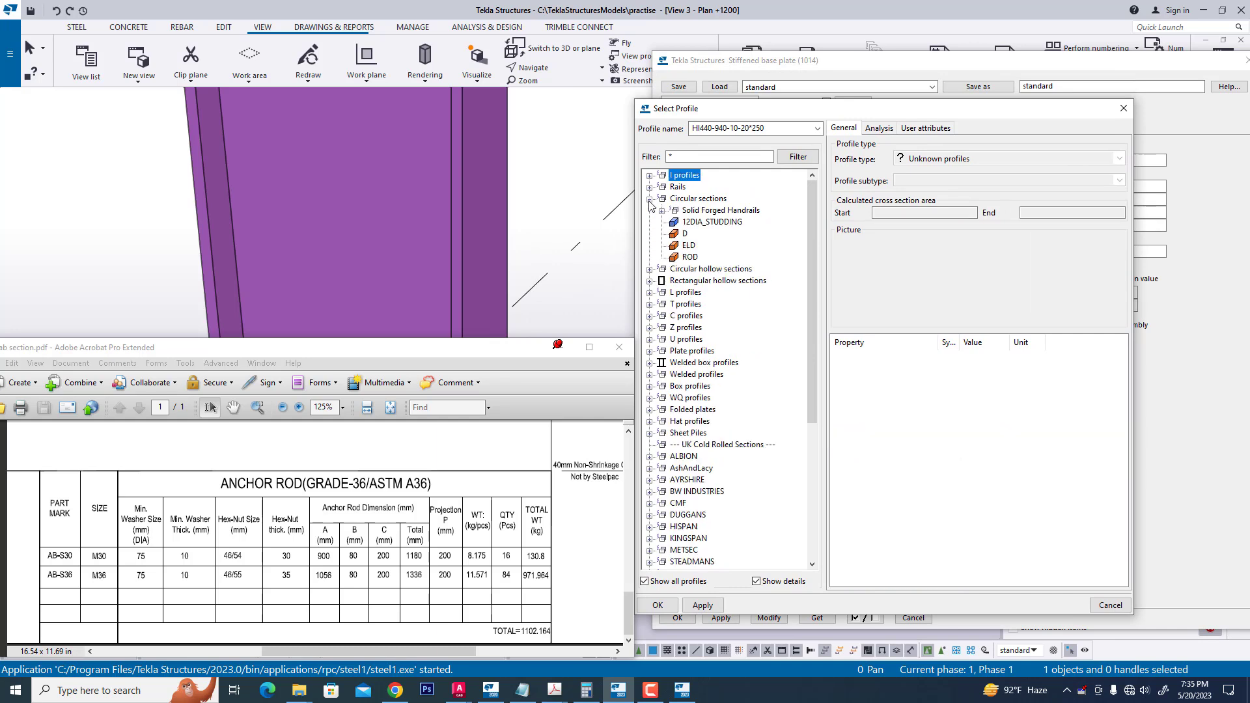
left_click(688, 257)
left_click(985, 357)
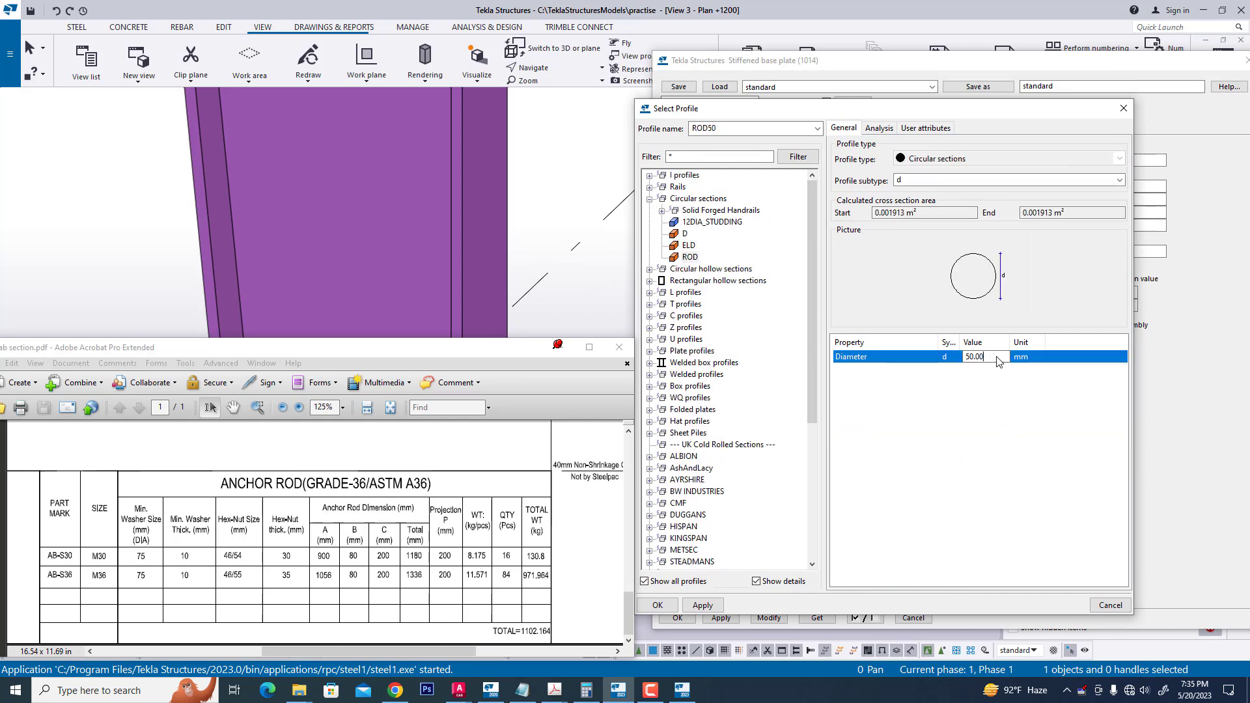
type("36")
left_click(658, 606)
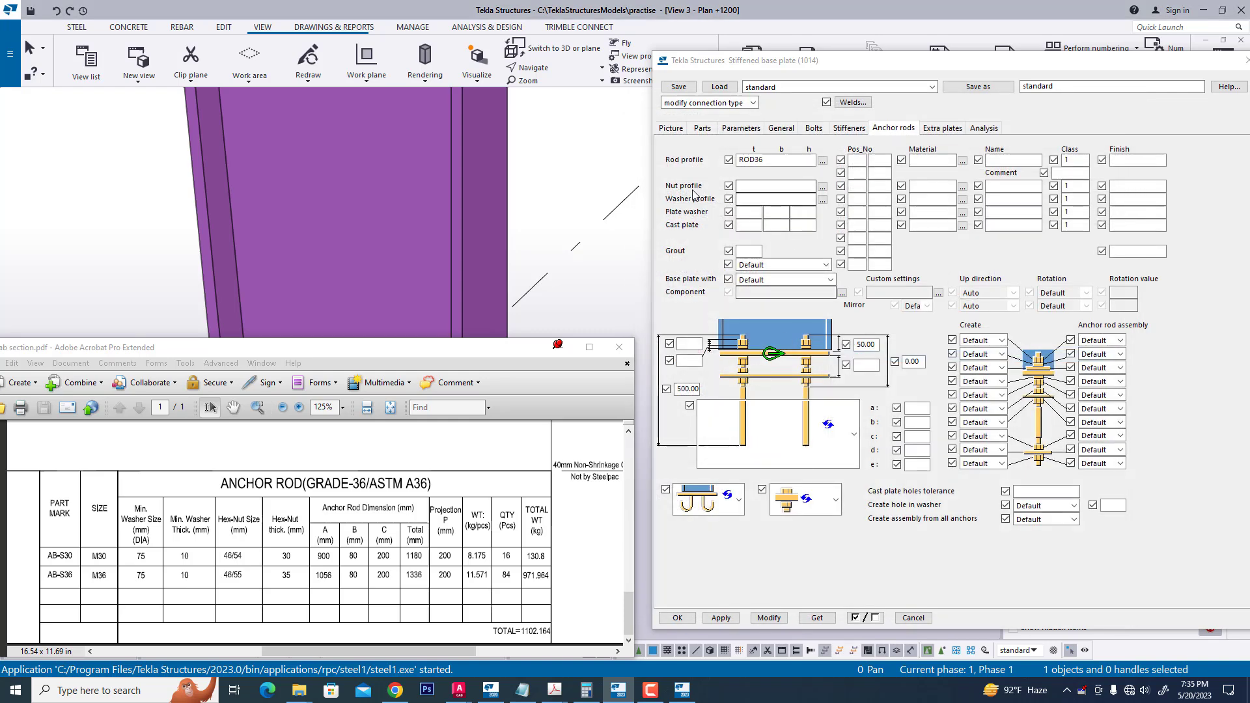
Step: Set the nut profile to HEX46 with height 46
left_click(822, 188)
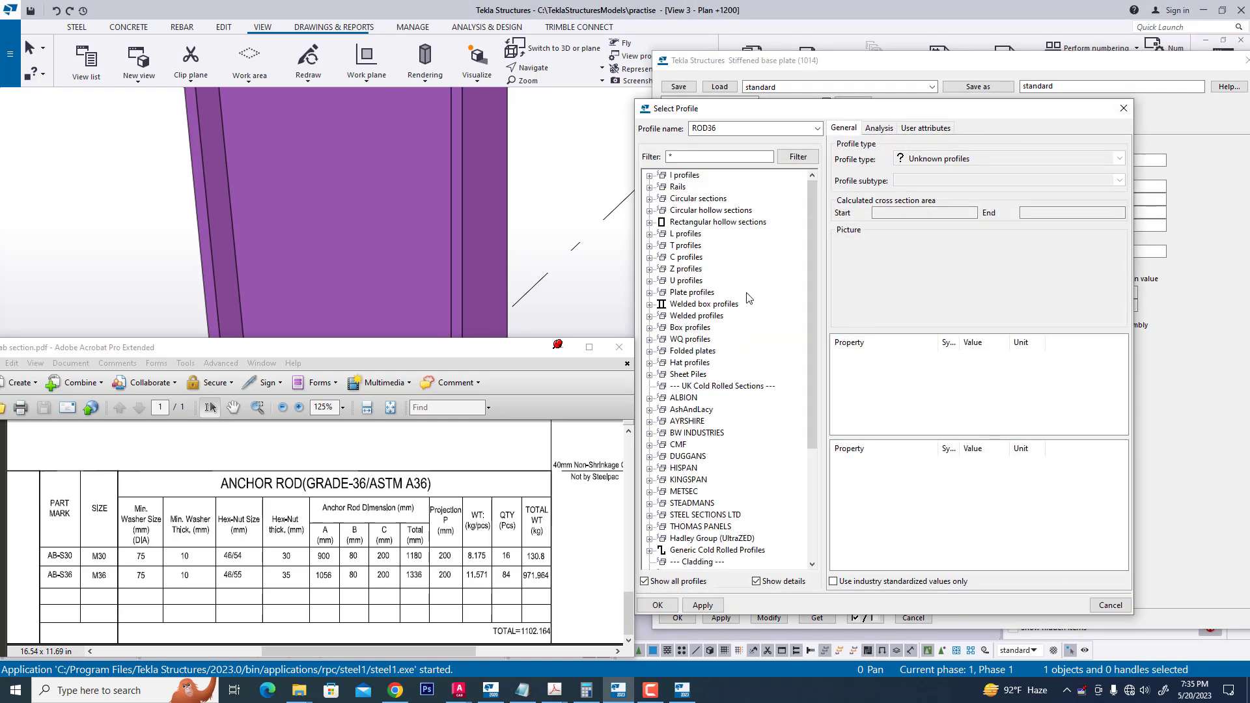
scroll(715, 531, "down", 10)
left_click(650, 529)
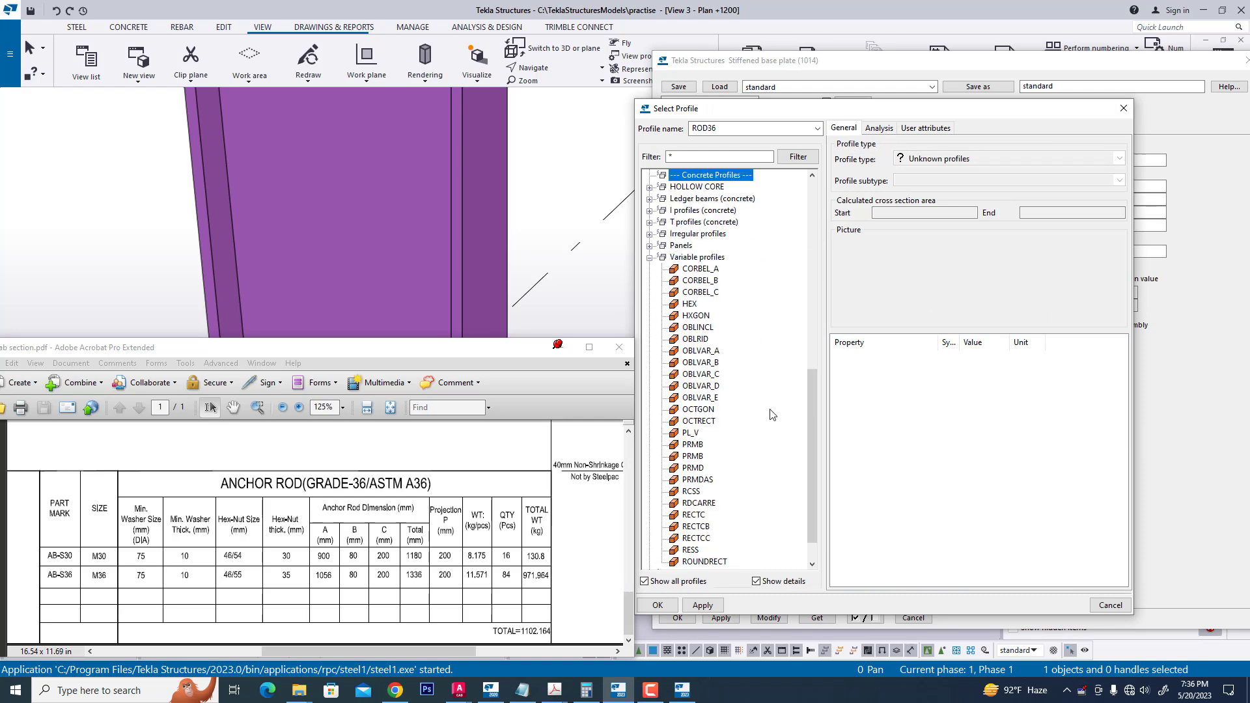
left_click(690, 304)
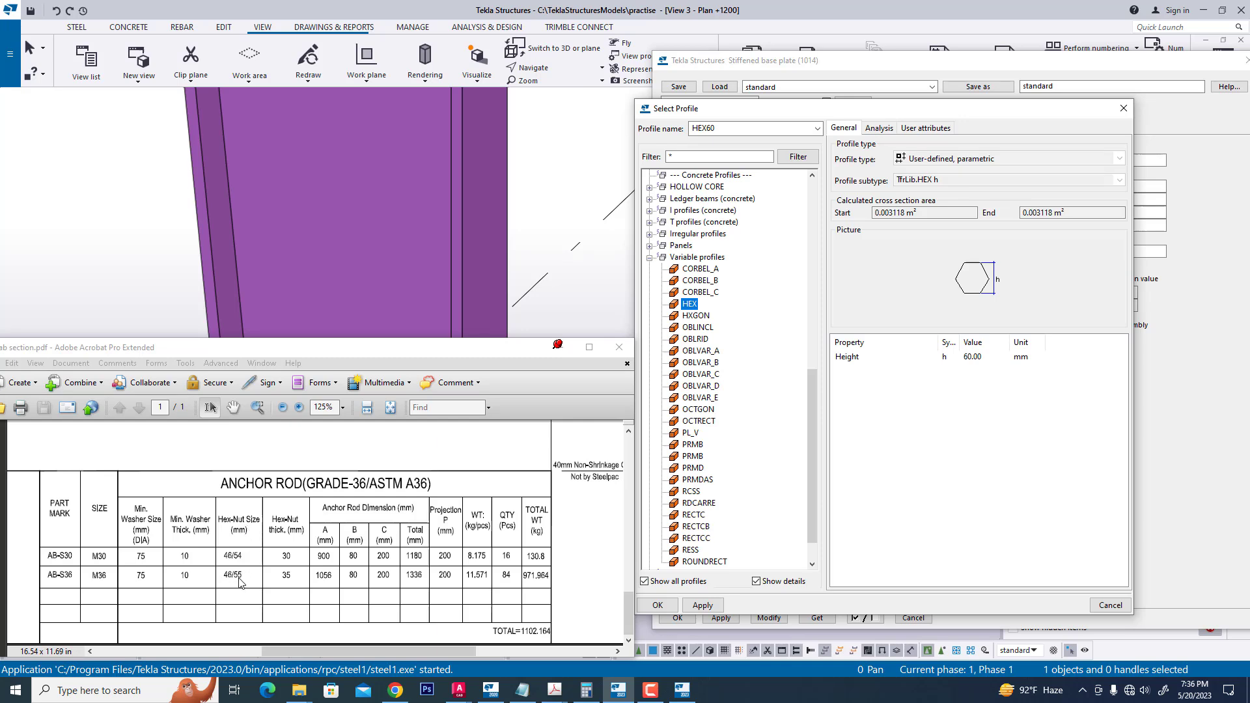
left_click(879, 360)
type("46")
left_click(704, 605)
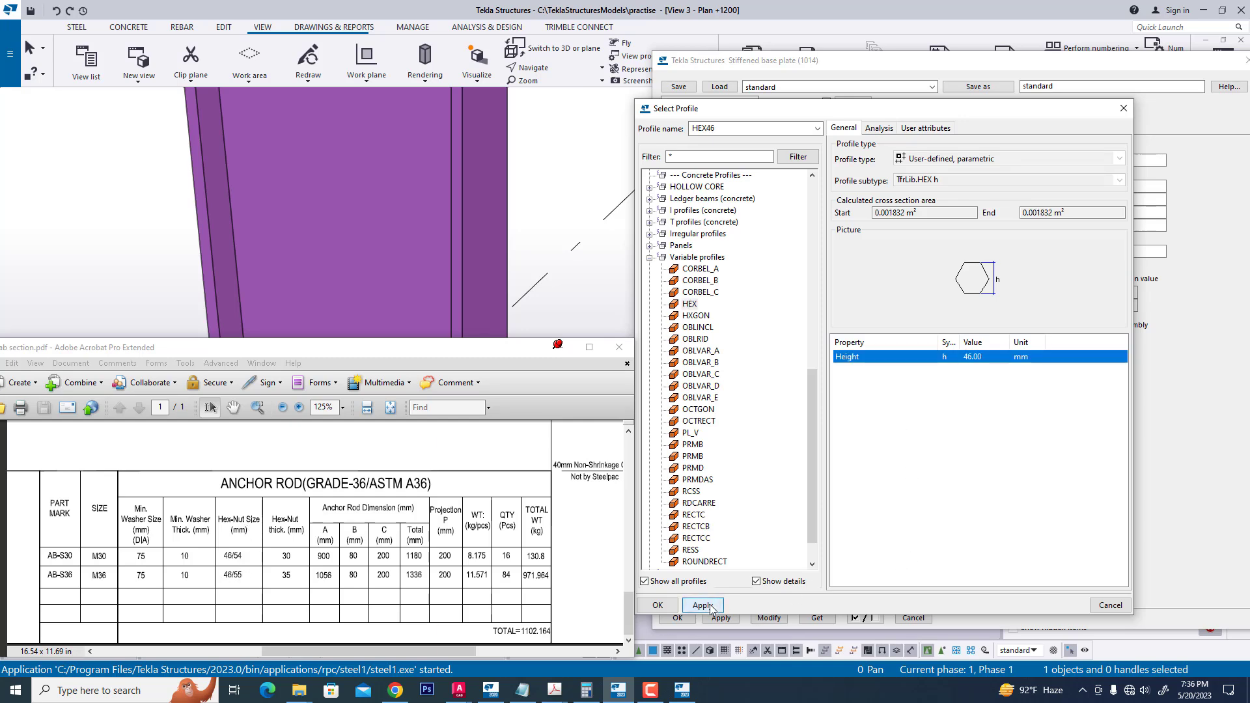
left_click(657, 605)
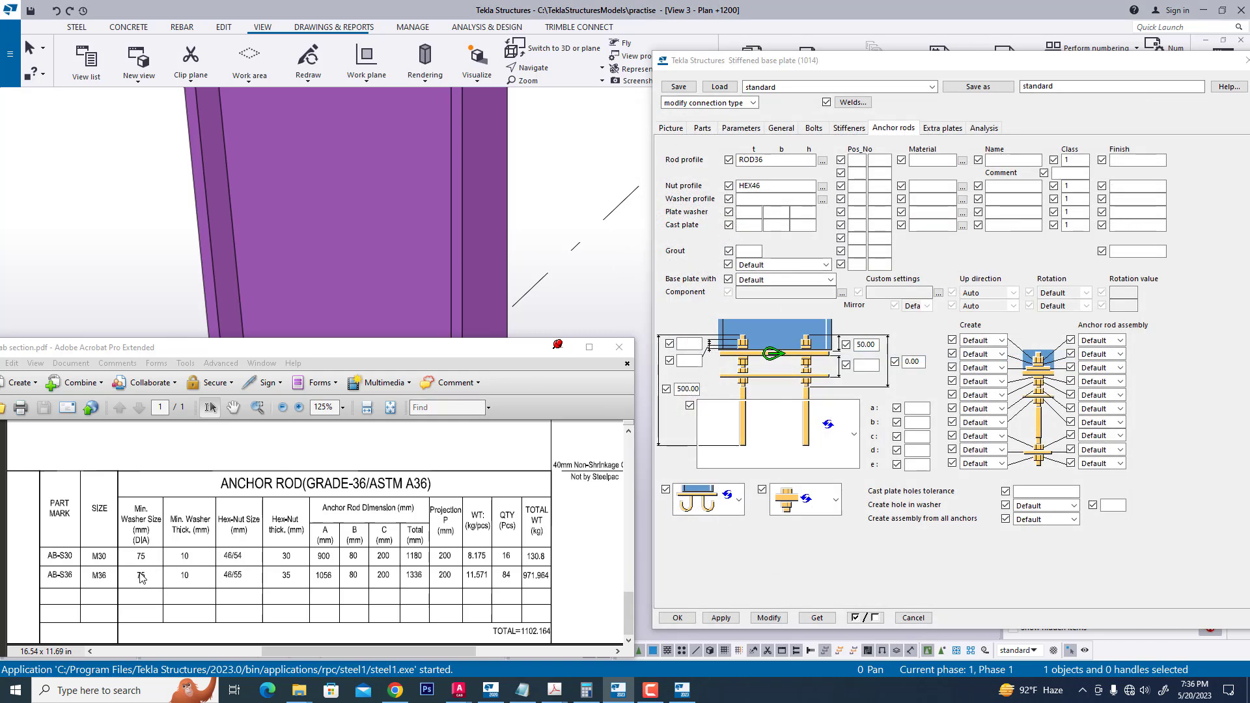
Step: Set the washer profile to ROD75 with diameter 75
left_click(822, 199)
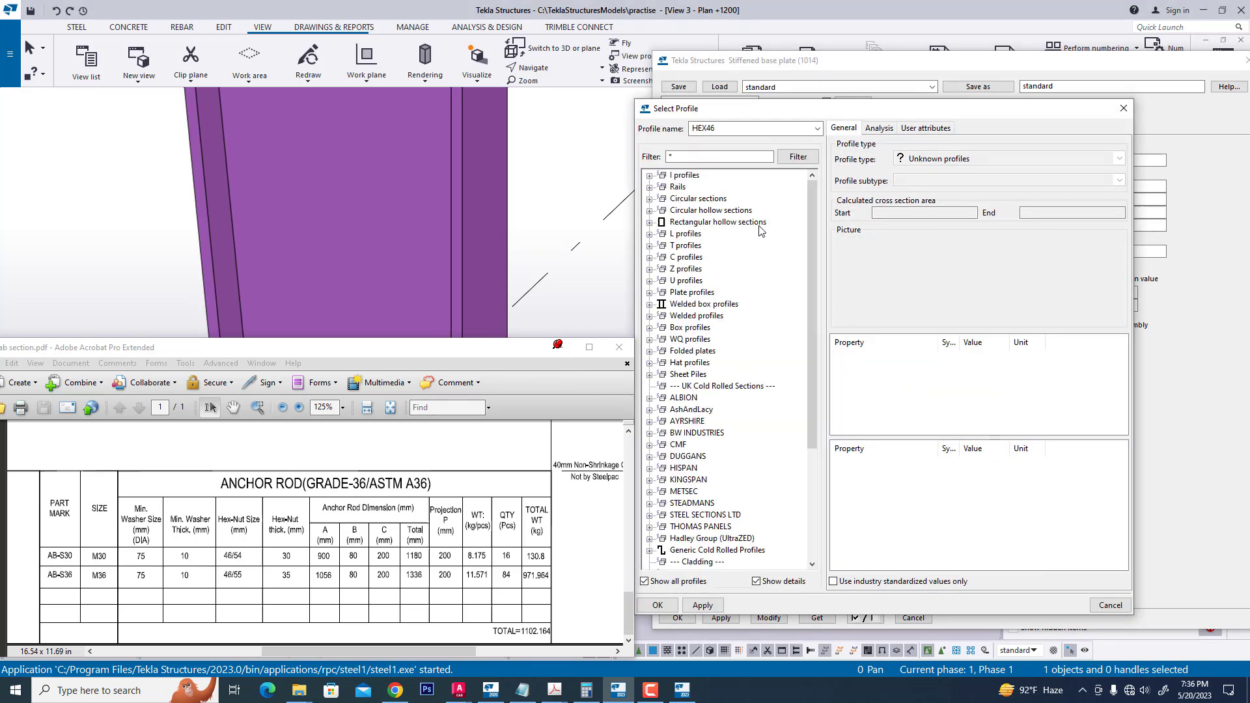
left_click(689, 257)
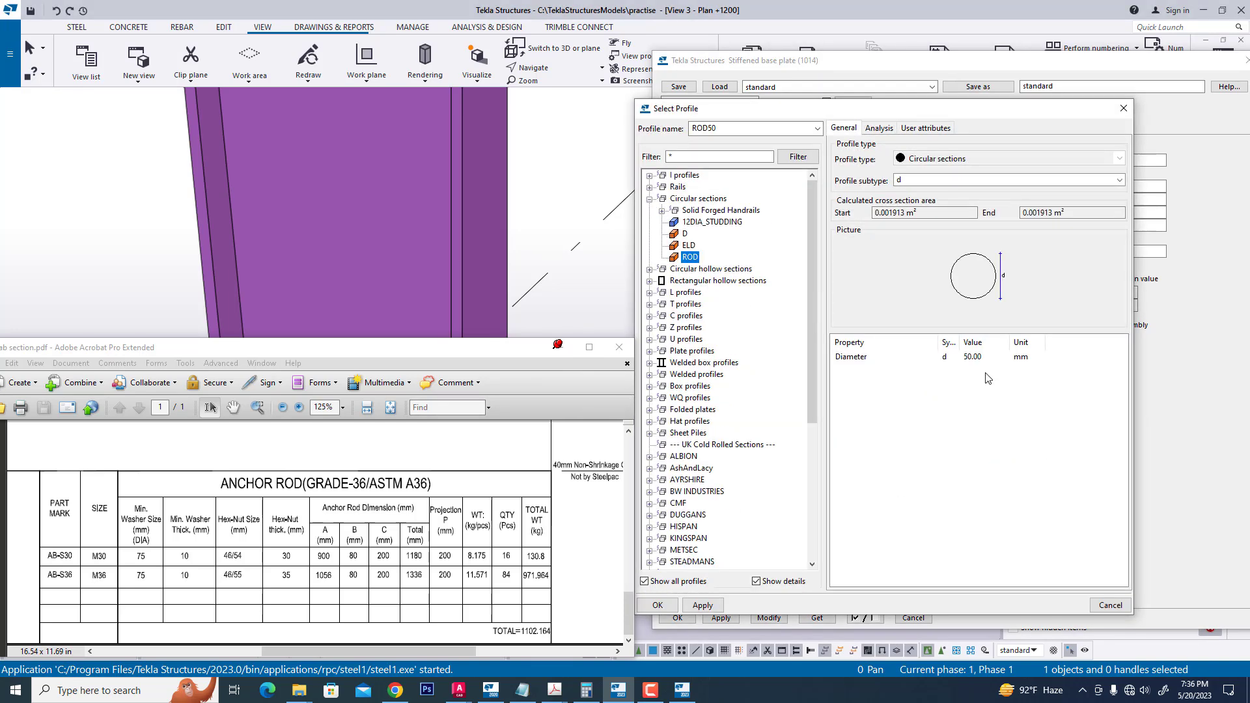
left_click(996, 358)
type("75")
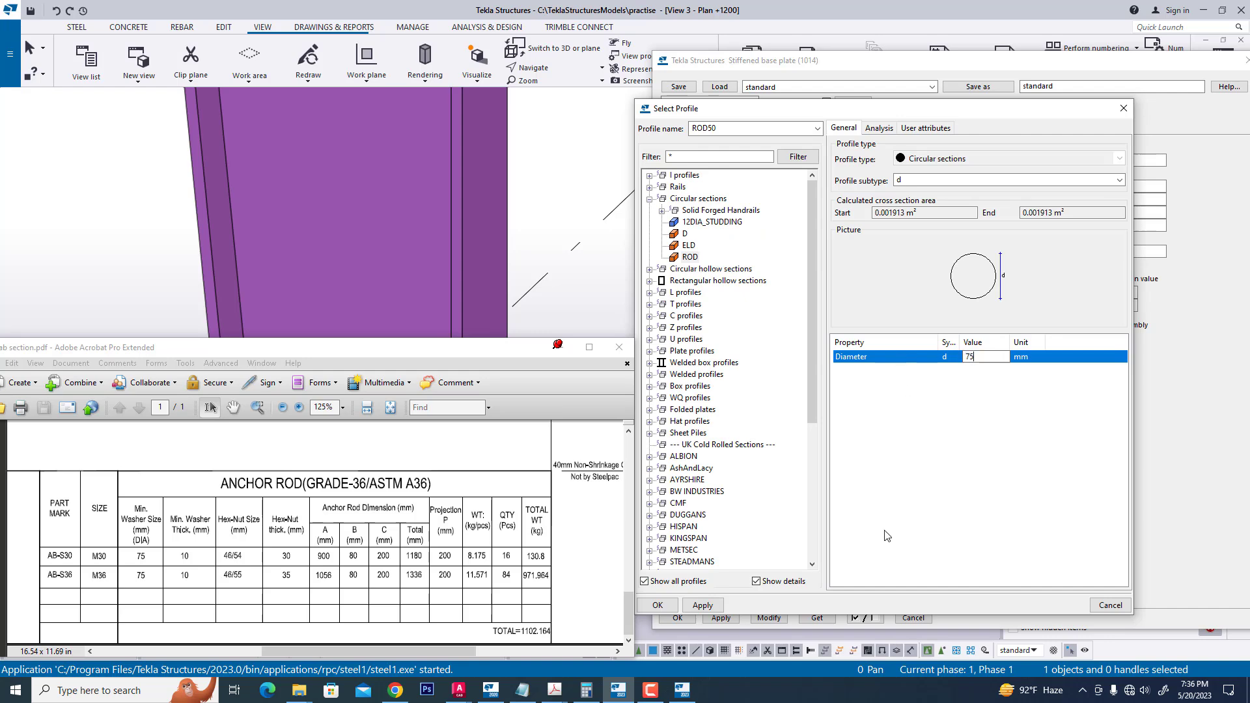
left_click(657, 605)
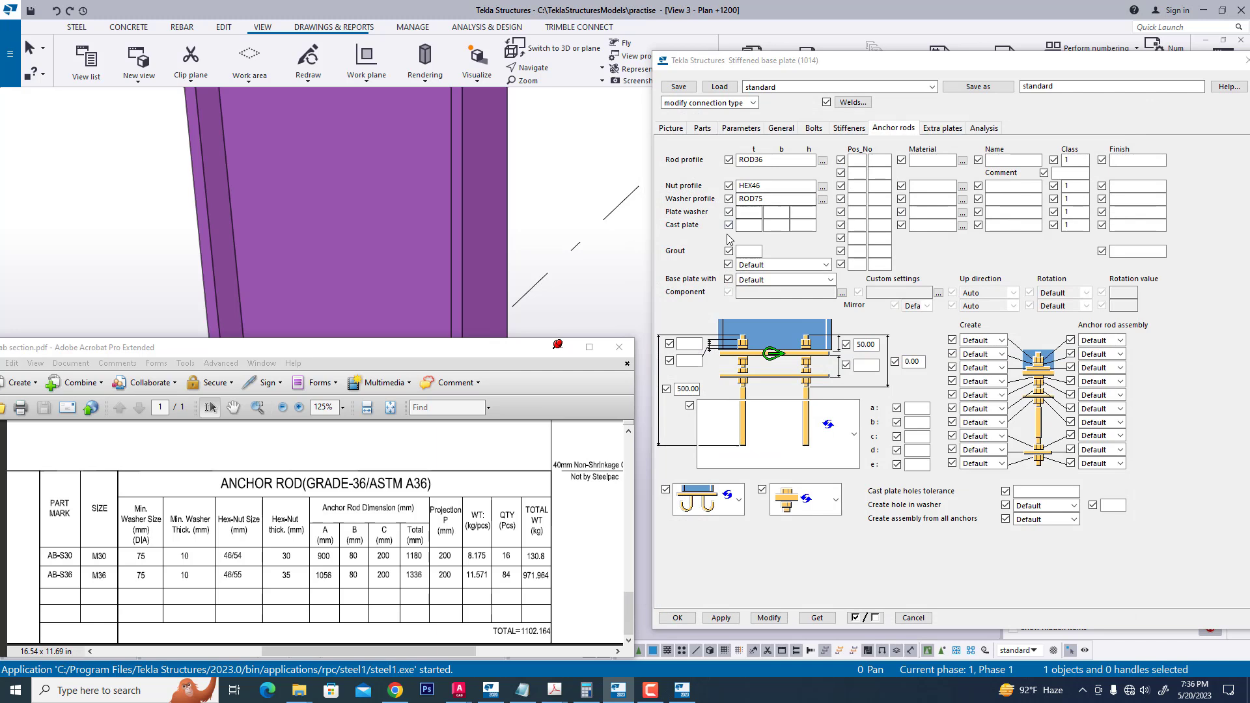
left_click(749, 251)
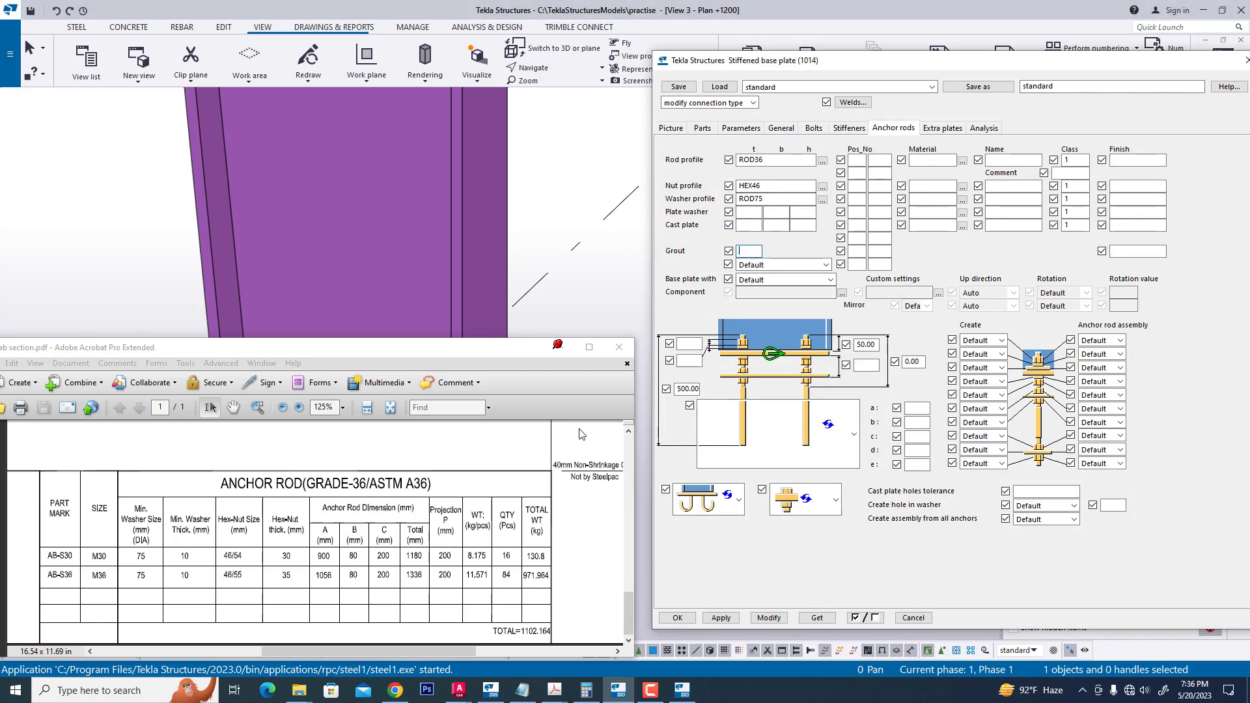
Step: Add 40 mm grout placed above with slope, connecting the base plate with anchor rods
left_click(505, 363)
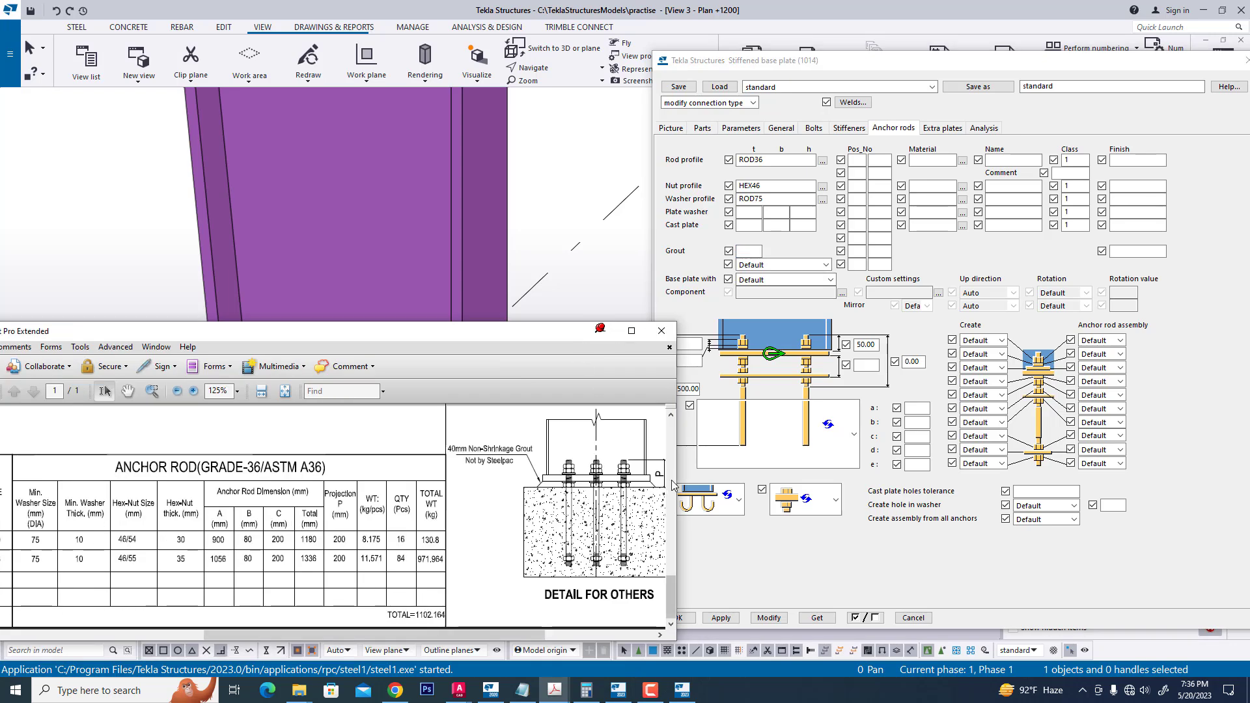
left_click(745, 252)
type("4")
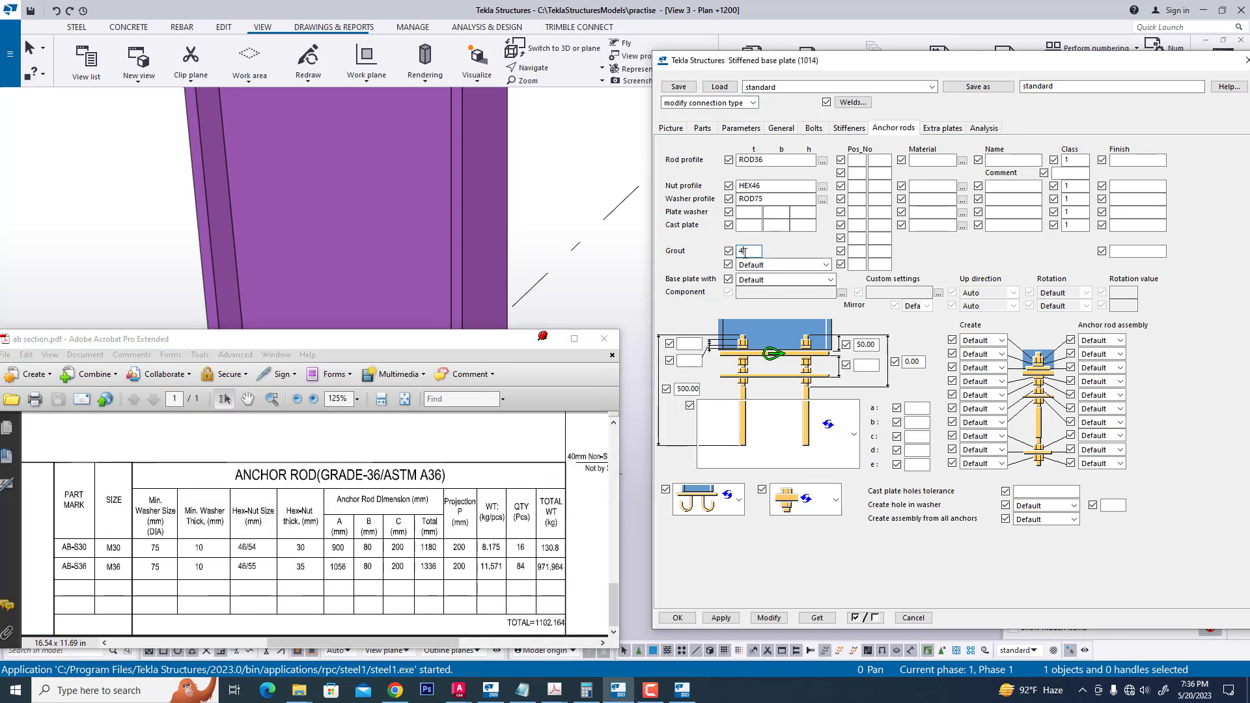
type("0")
left_click(797, 266)
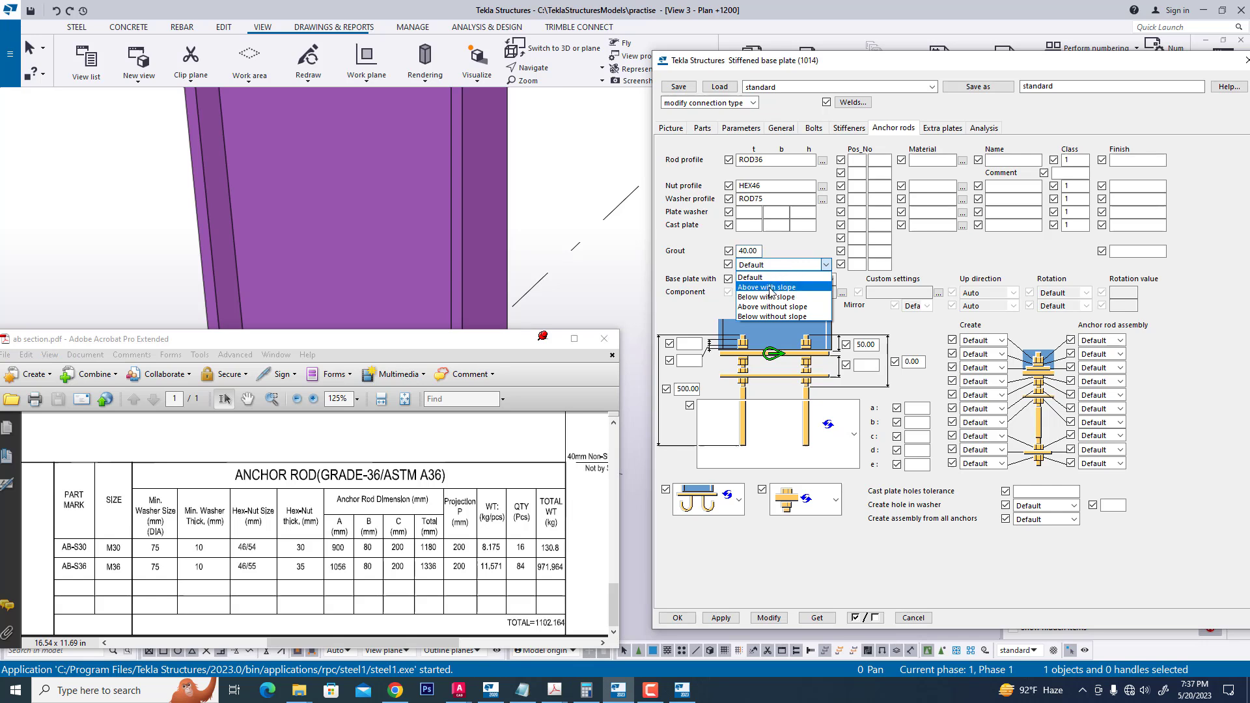
left_click(769, 288)
left_click(794, 281)
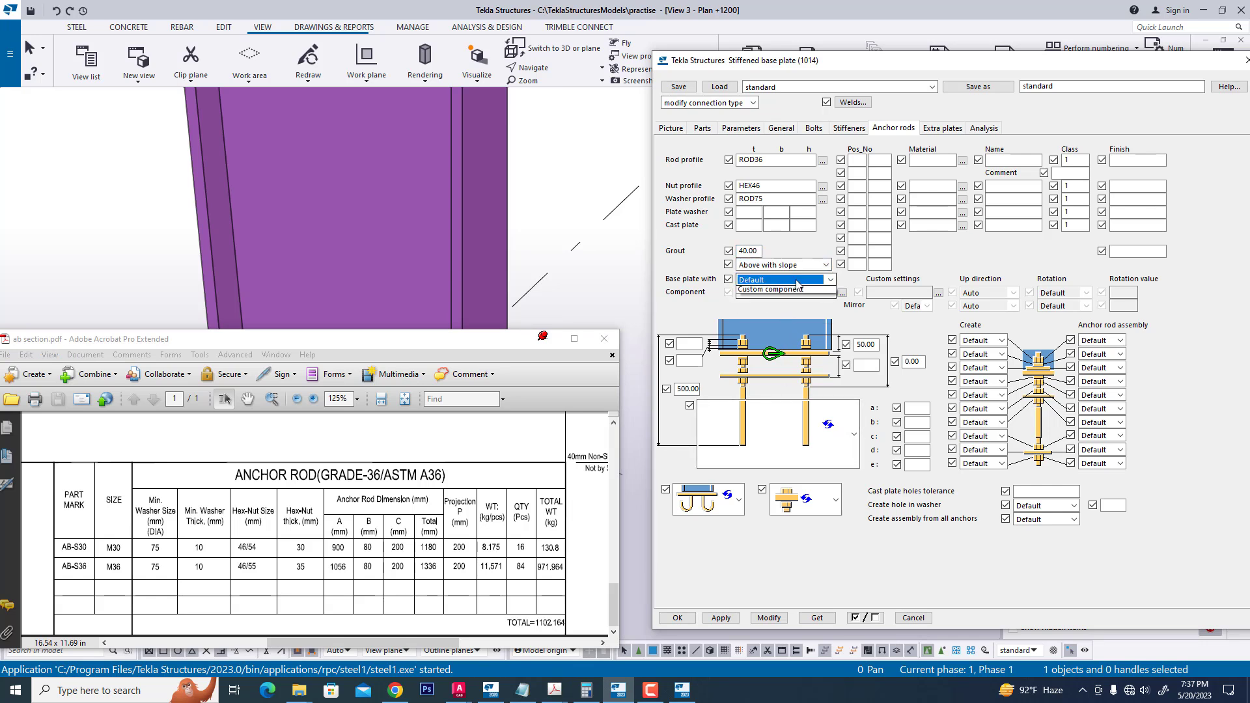
left_click(791, 313)
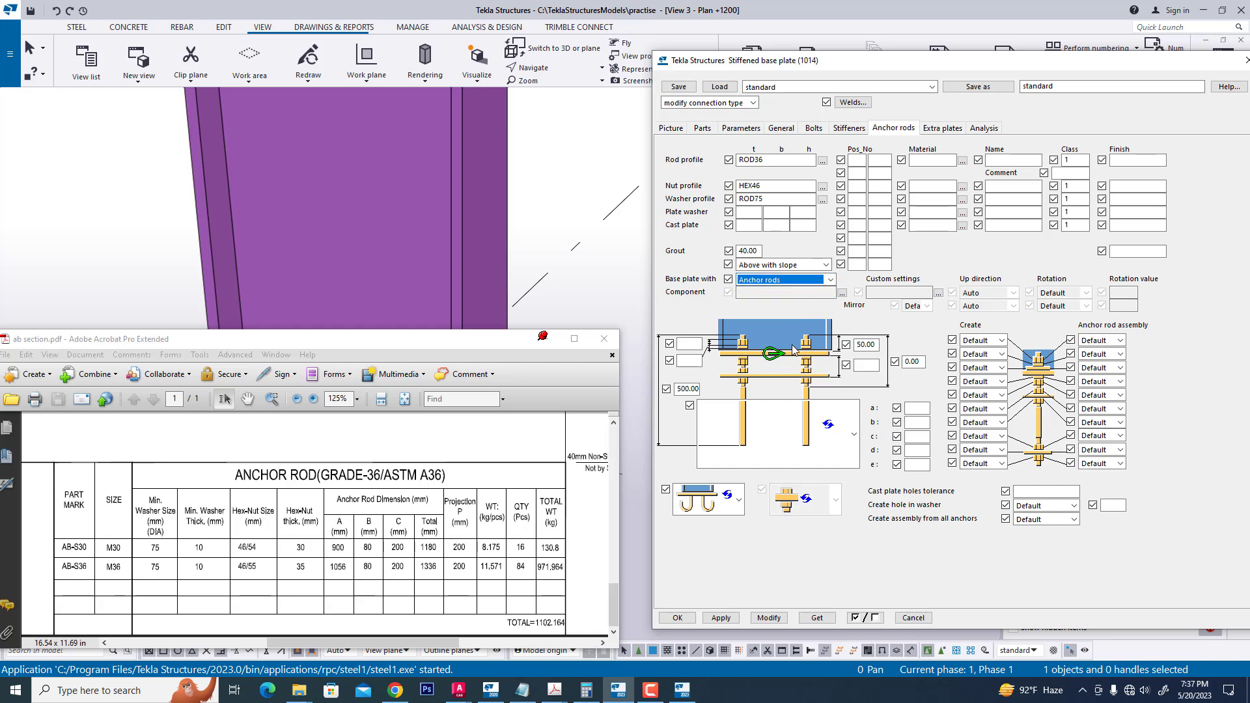
Step: Enter anchor rod dimensions 35, 10, 1336 and 200 and update the model
left_click(693, 344)
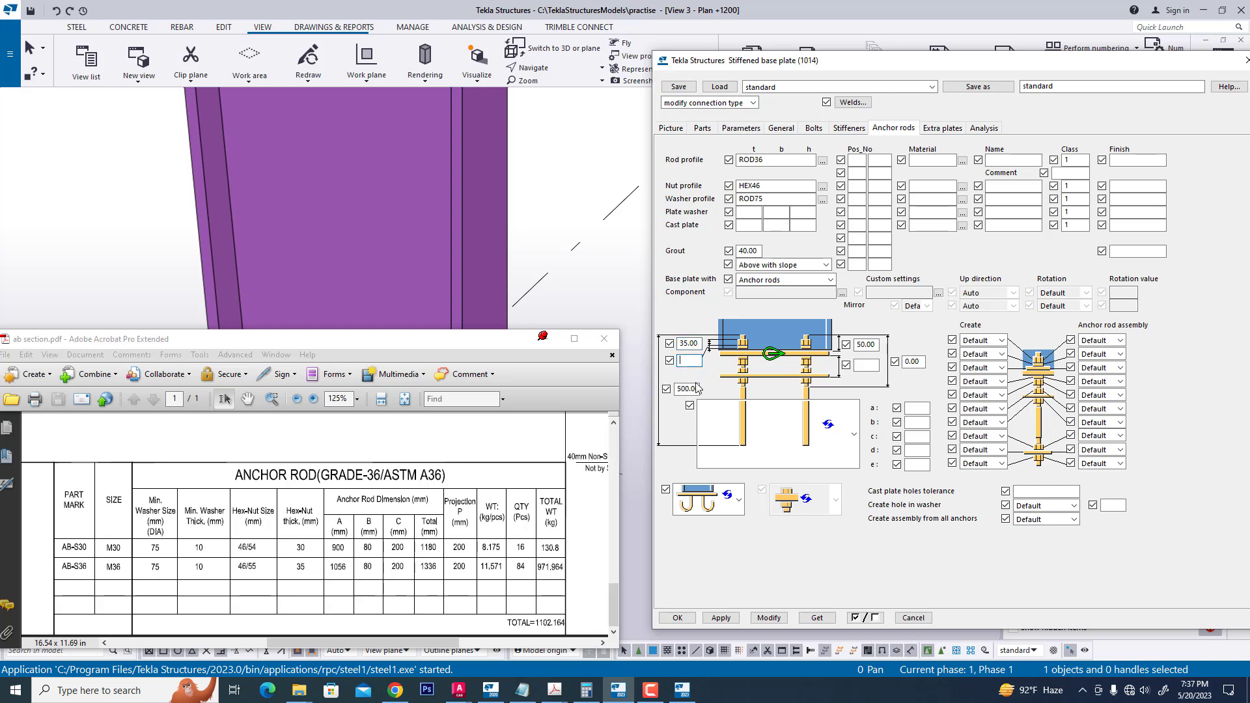
type("10")
key("Tab")
key("Tab")
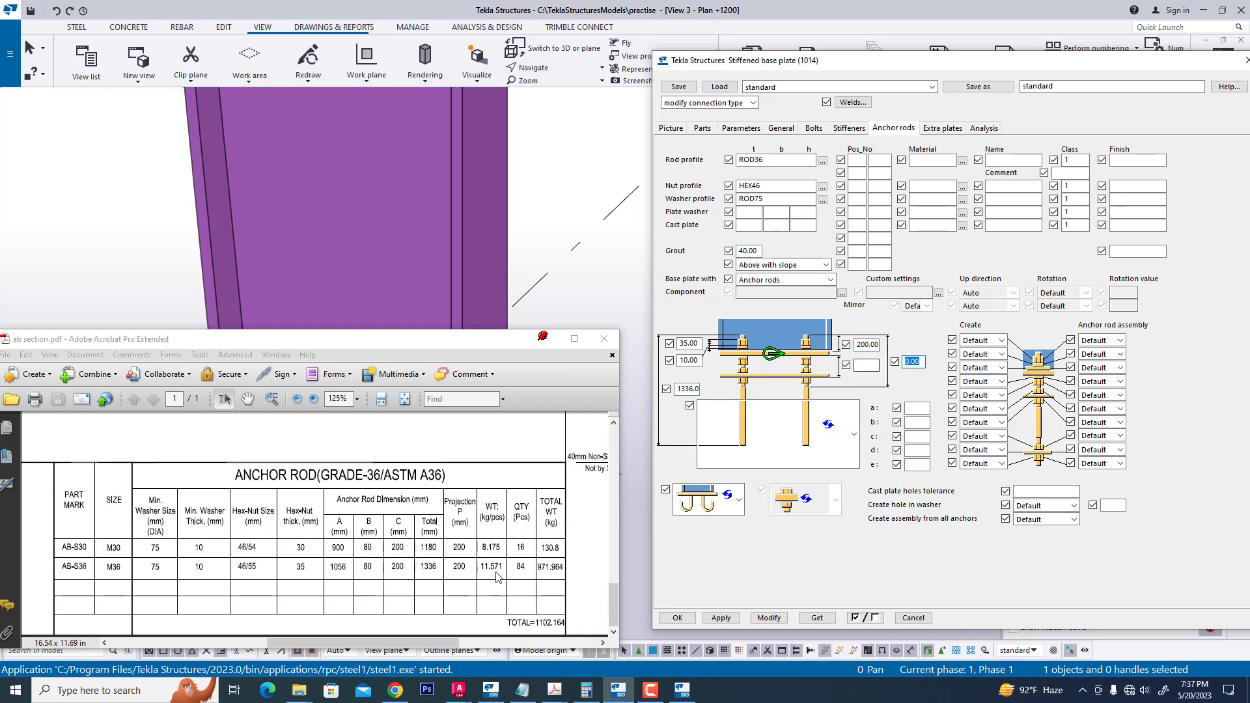
left_click_drag(406, 642, 458, 643)
left_click(768, 619)
left_click_drag(444, 346, 497, 374)
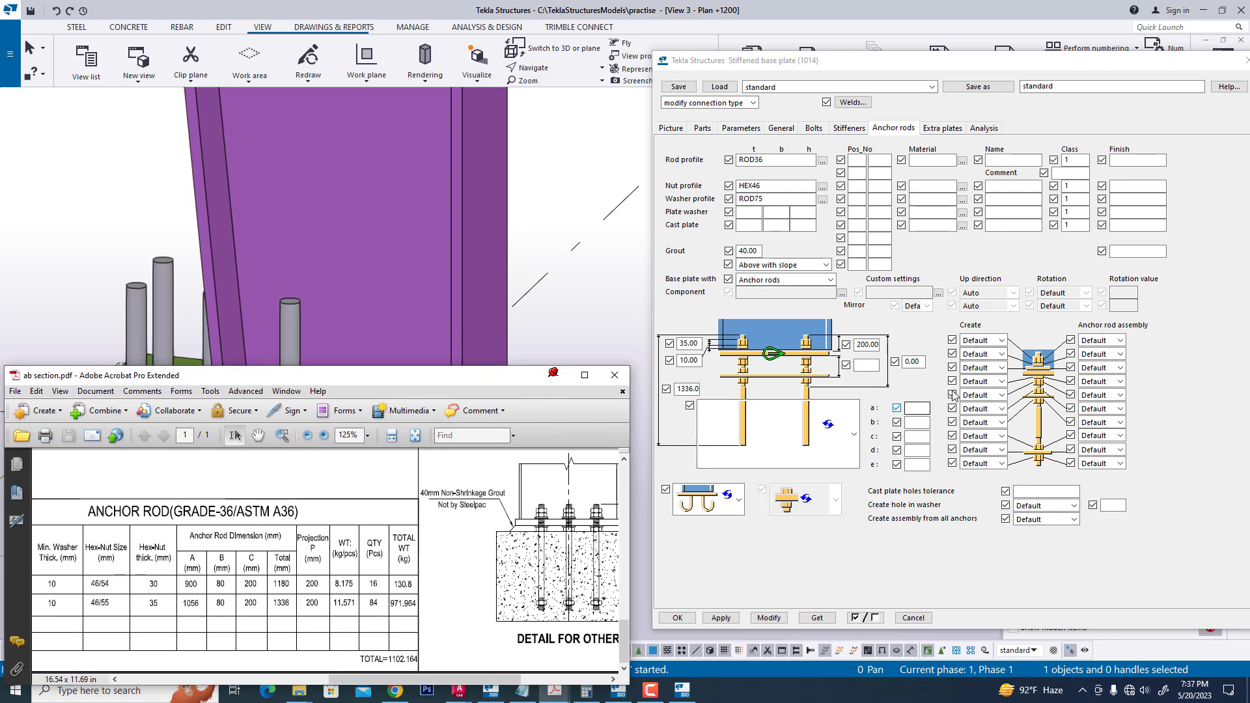
Step: Set the first rod part's Create option to Yes, 2 nuts and apply it
left_click(1001, 341)
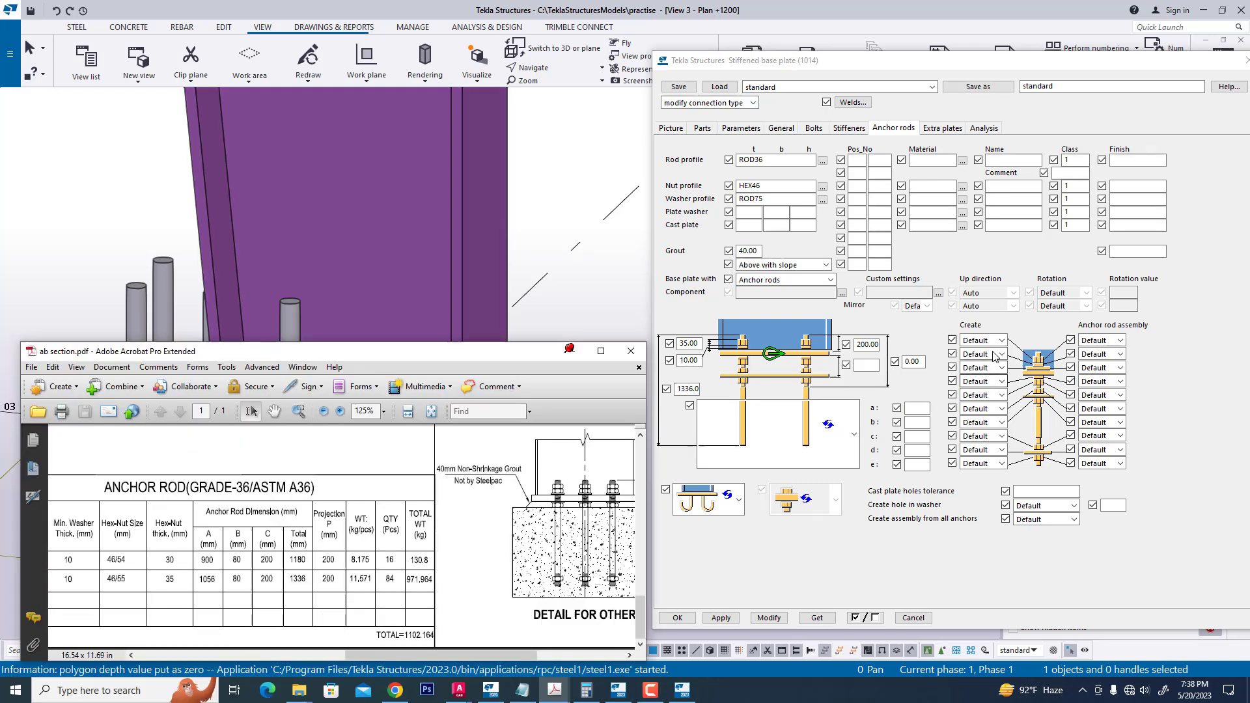
left_click(983, 383)
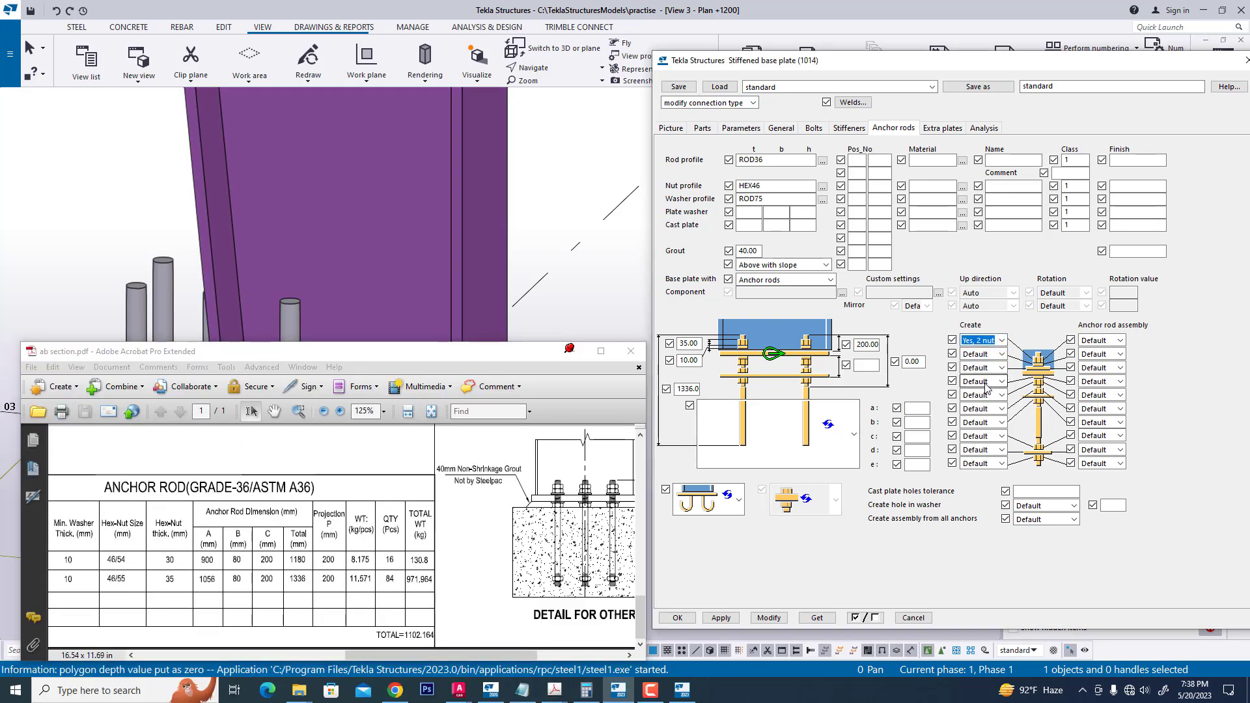
left_click(769, 617)
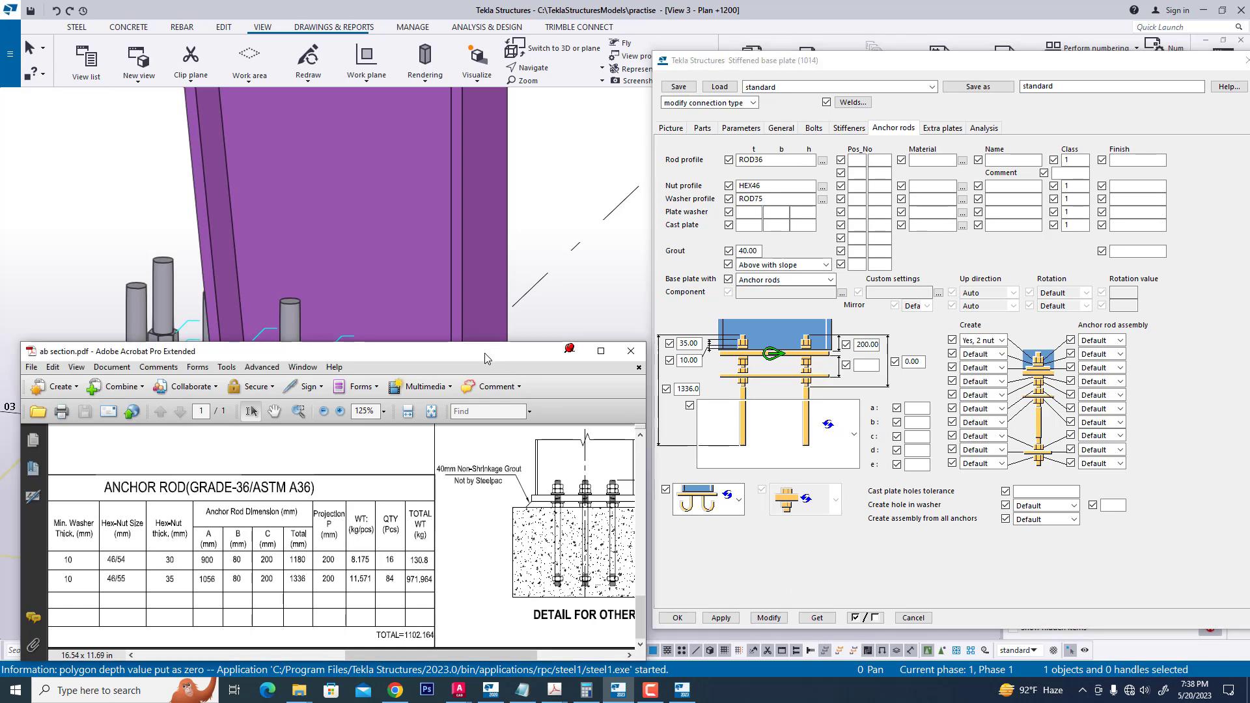
left_click_drag(486, 357, 493, 315)
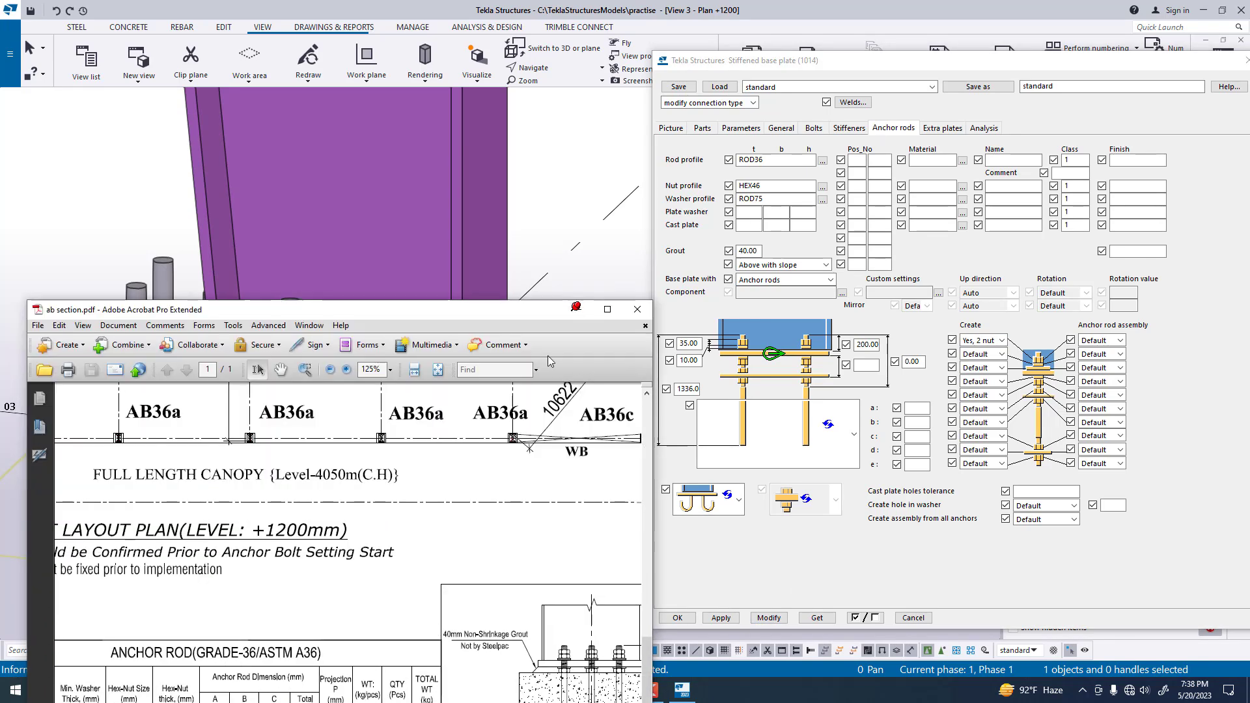
Step: Set the second rod part's Create option to Yes and apply it
left_click(998, 357)
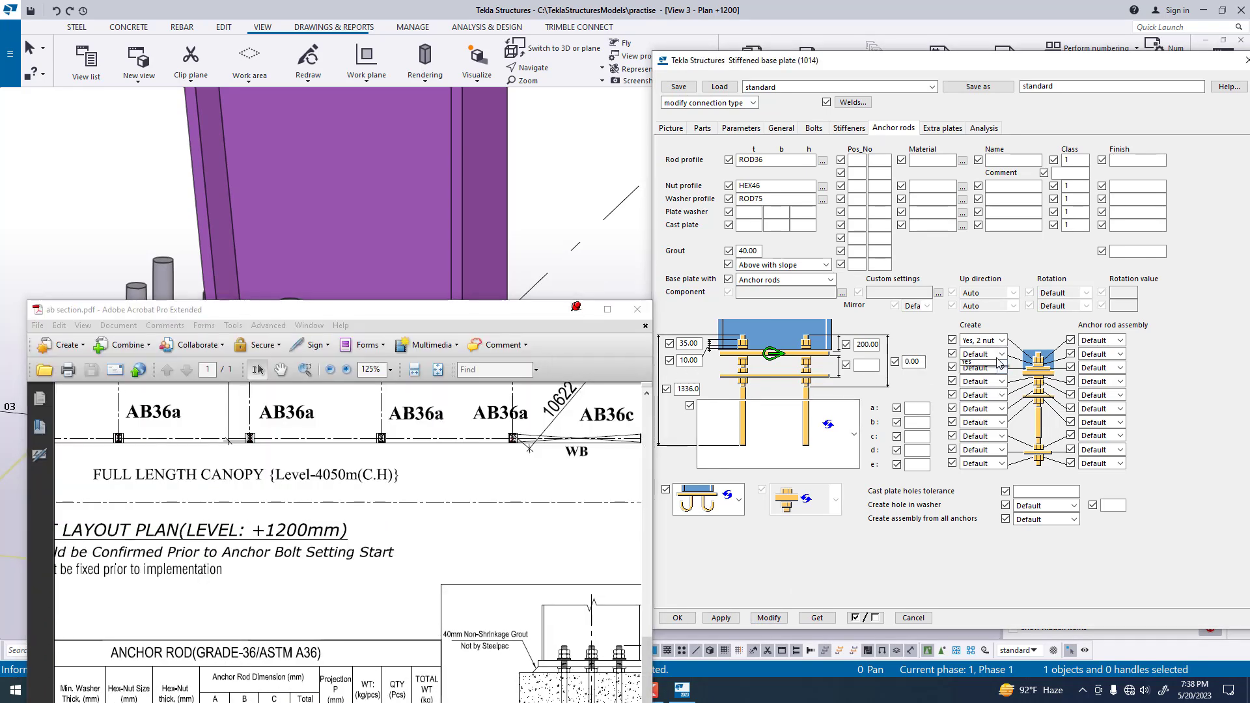
left_click(999, 357)
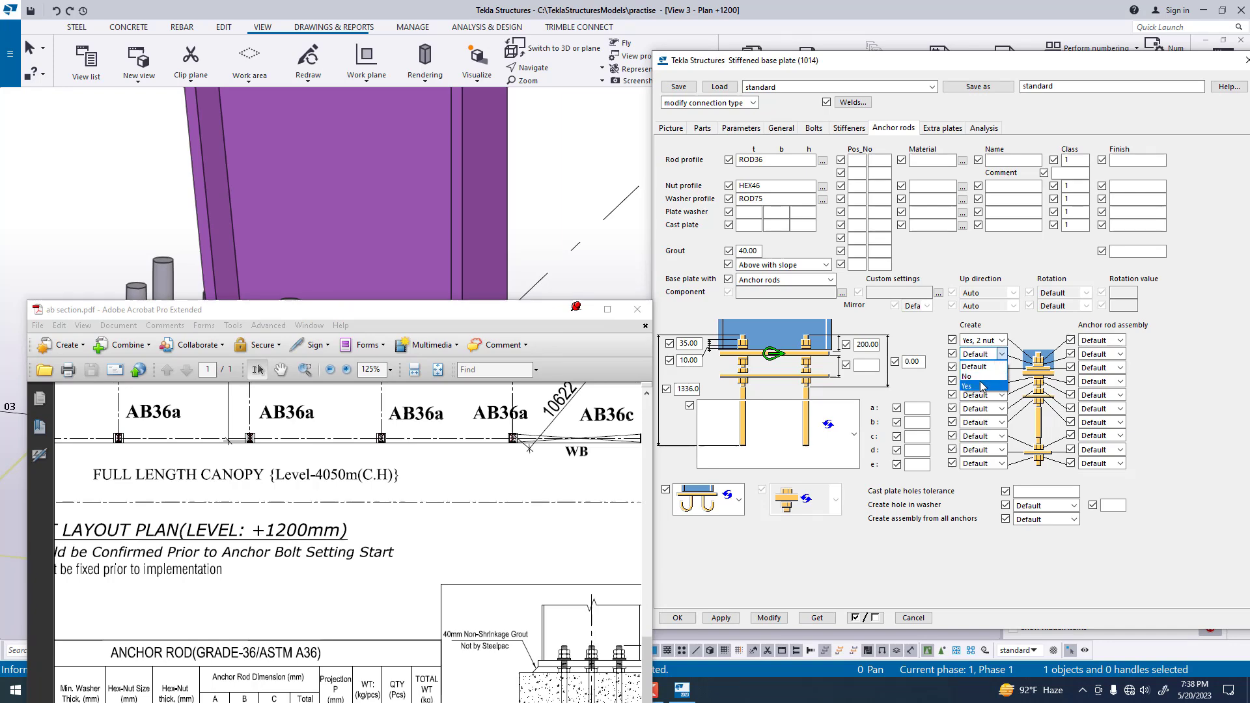
left_click(980, 379)
left_click(770, 618)
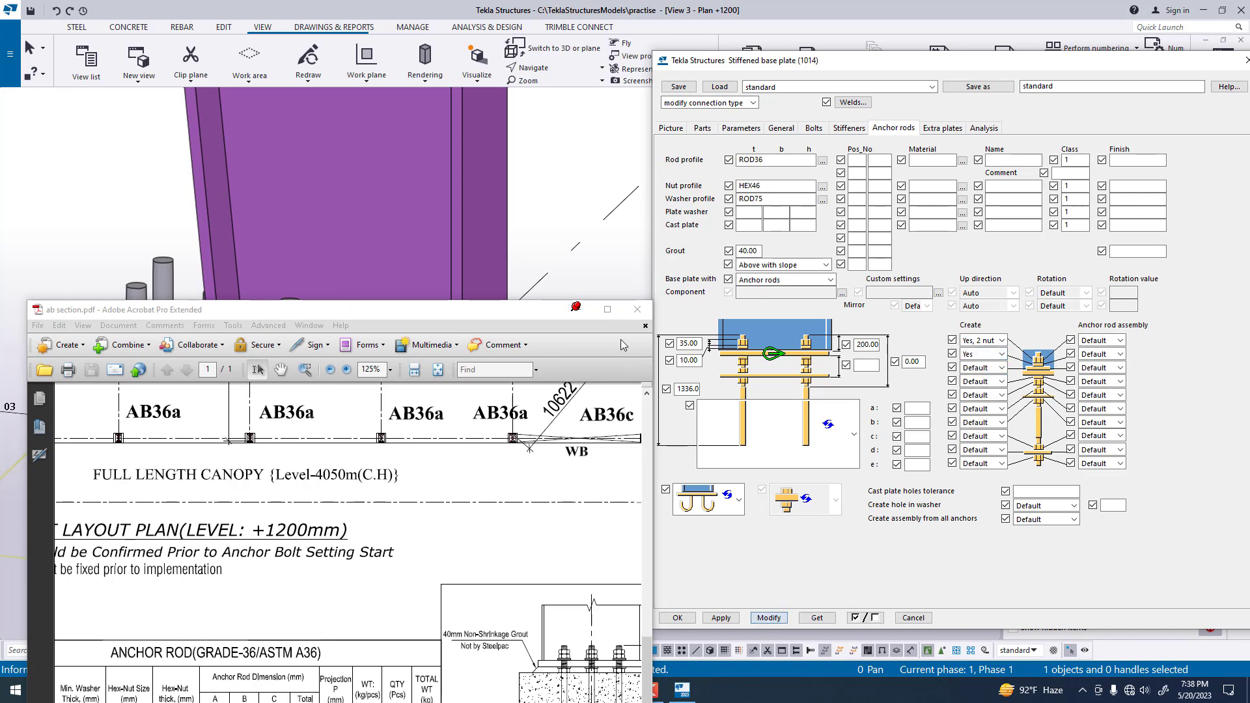
left_click(577, 309)
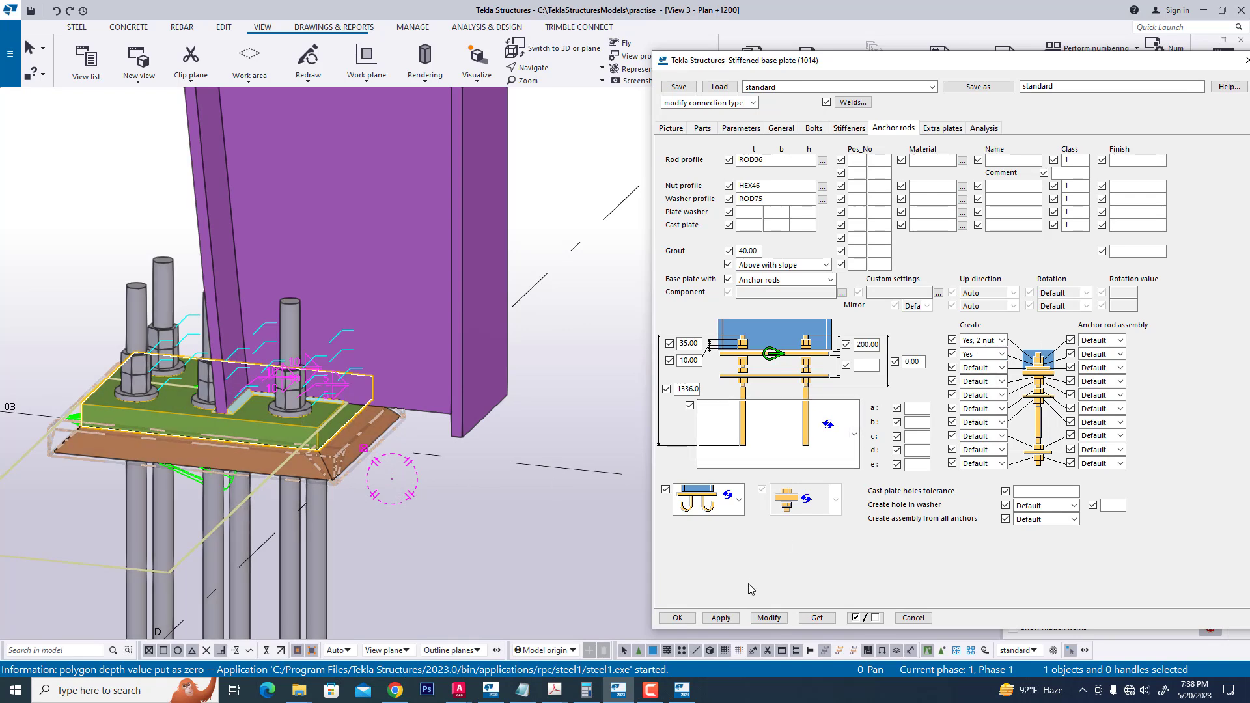
Step: Give the anchor rods a nut-and-washer end, apply, and close the settings
left_click(851, 431)
scroll(806, 619, "down", 1)
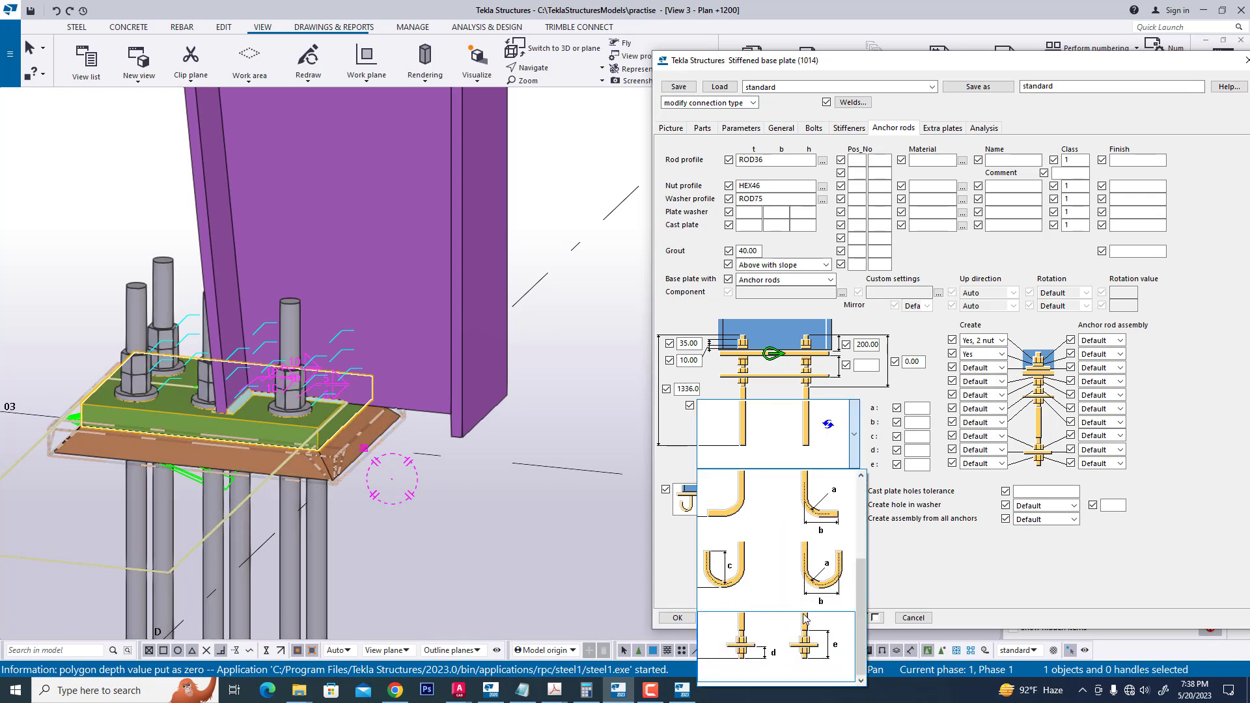
left_click(807, 619)
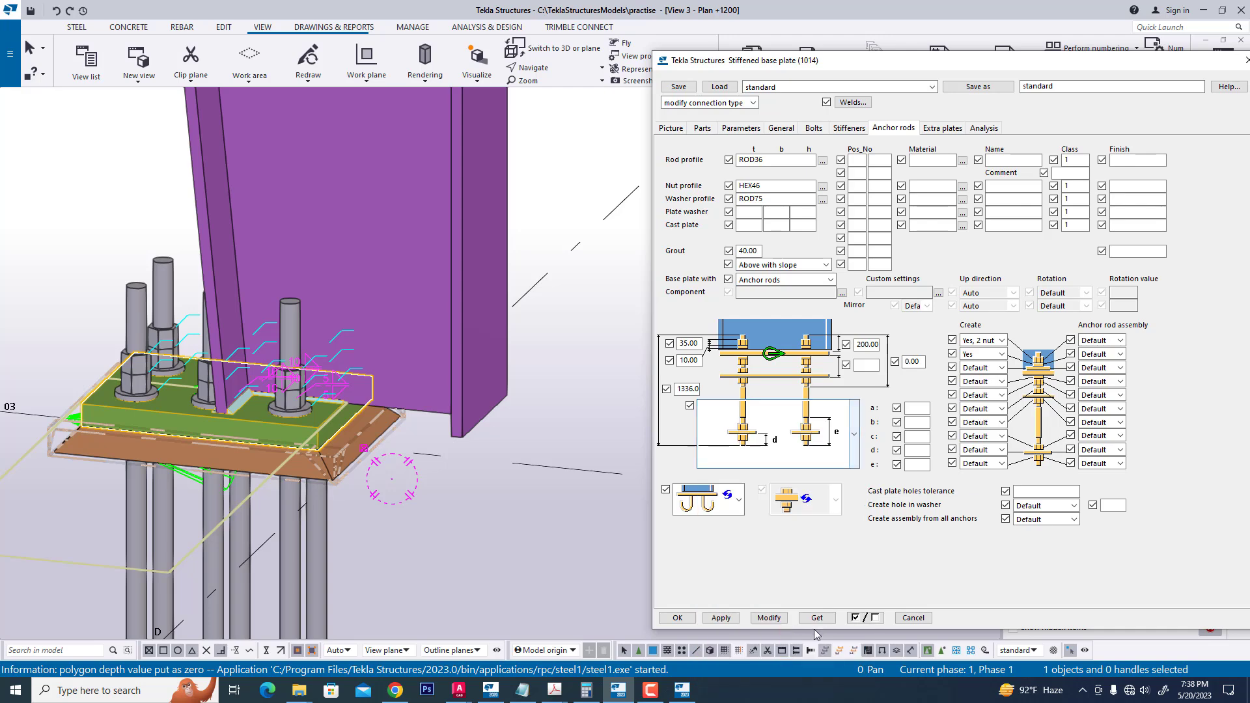
left_click(769, 618)
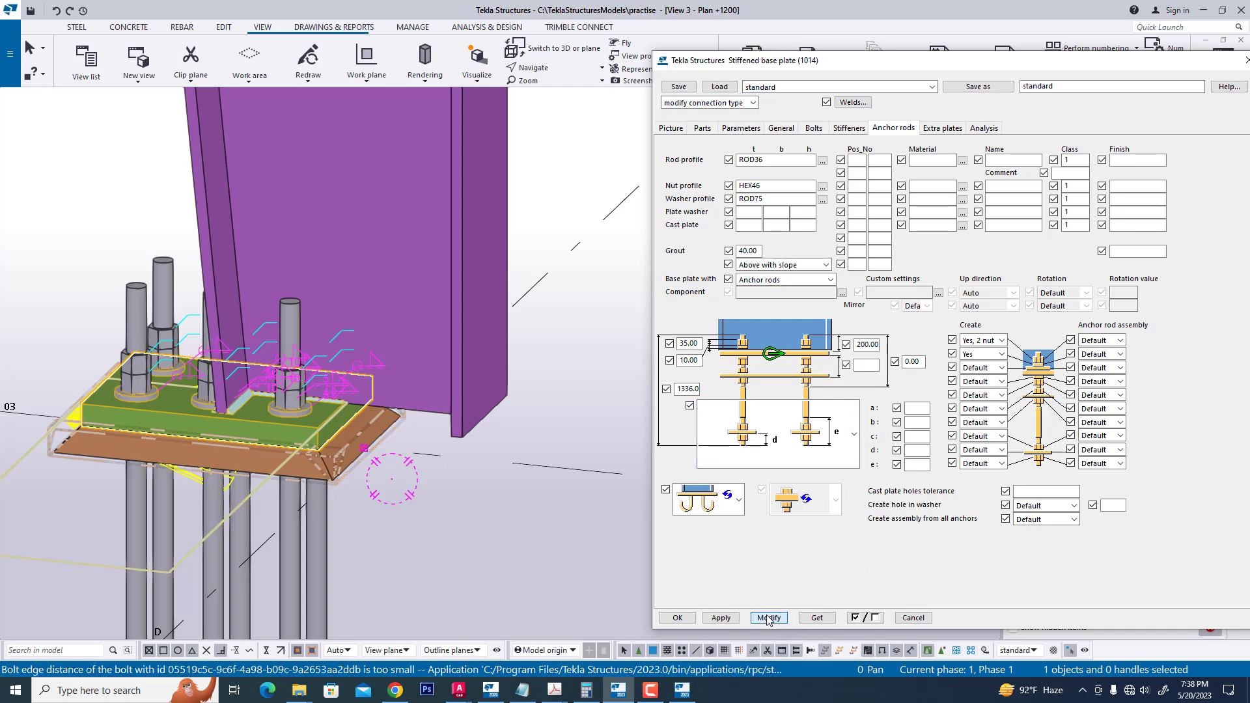
left_click(678, 619)
Step: Redraw the view and reopen the stiffened base plate settings on the Bolts tab
scroll(572, 444, "down", 2)
right_click(706, 323)
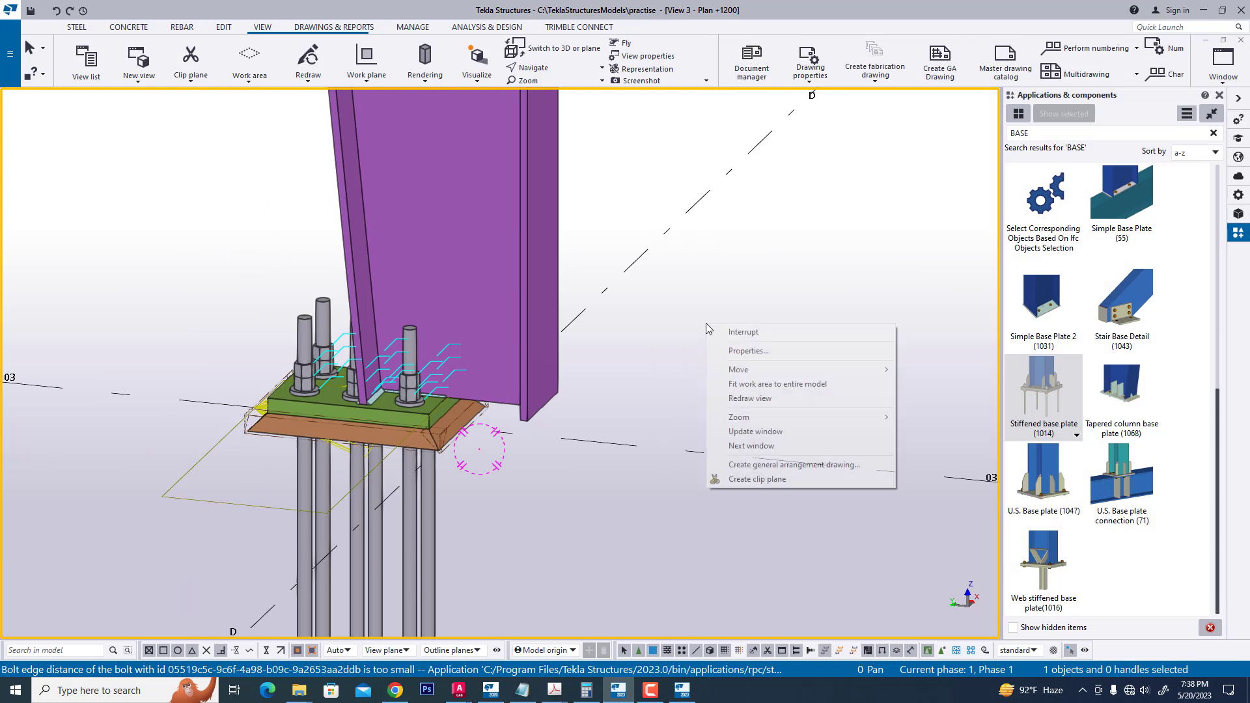
left_click(749, 398)
scroll(358, 426, "up", 2)
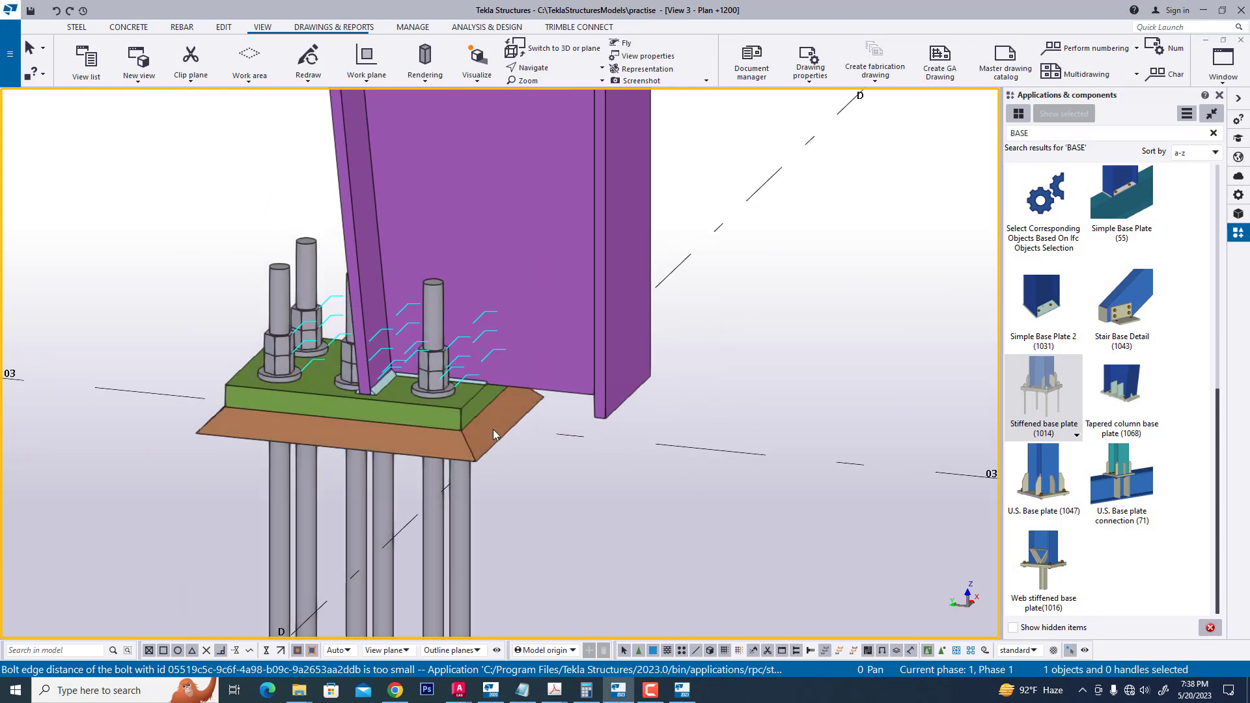
scroll(493, 428, "down", 1)
key("alt+Return")
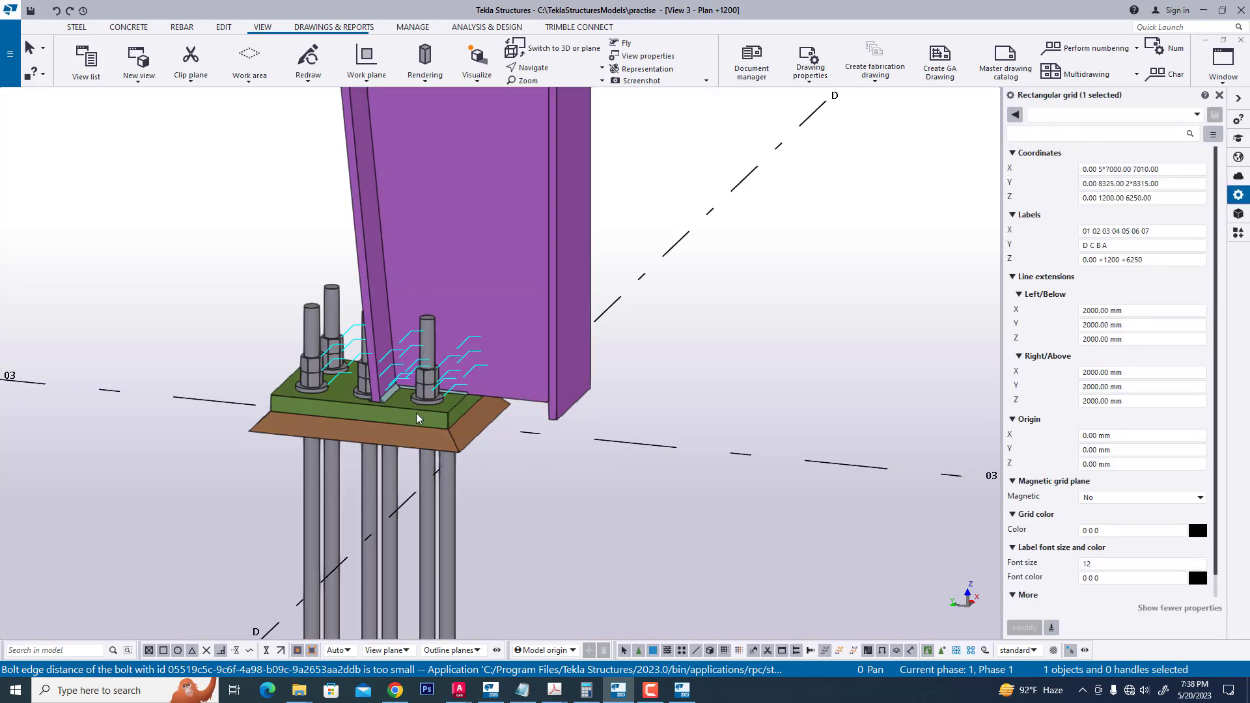
double_click(417, 418)
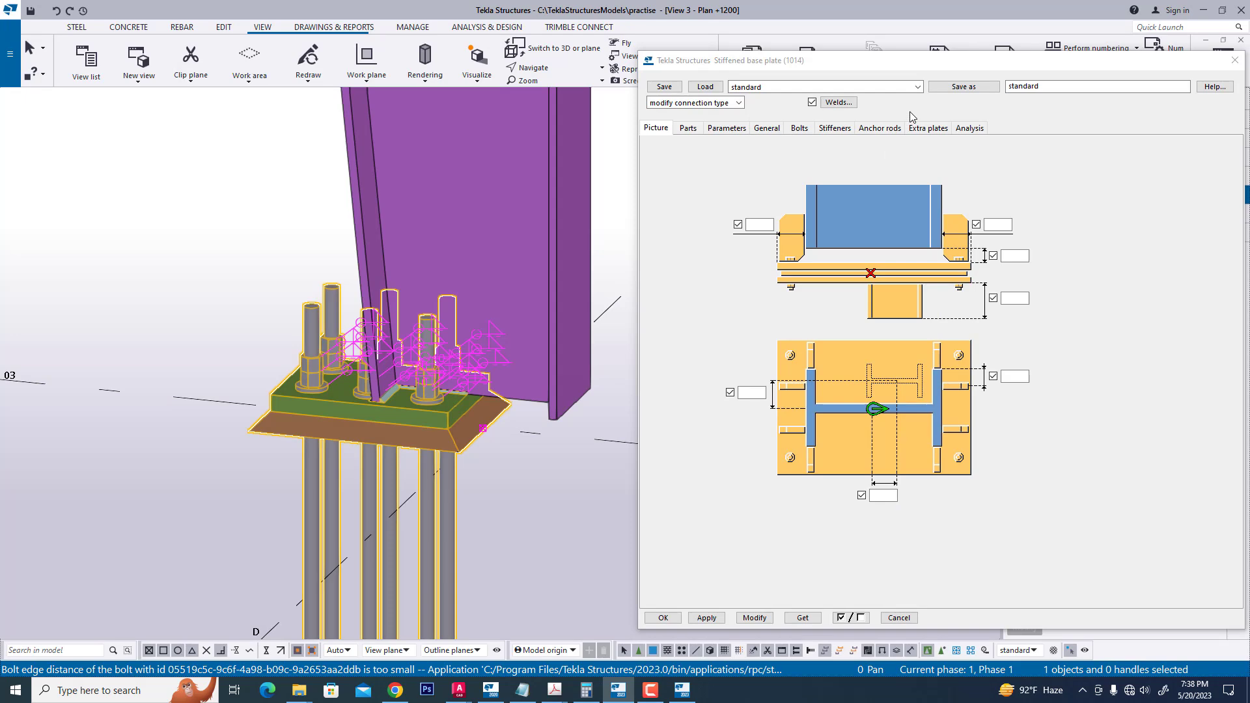
left_click_drag(944, 67, 890, 106)
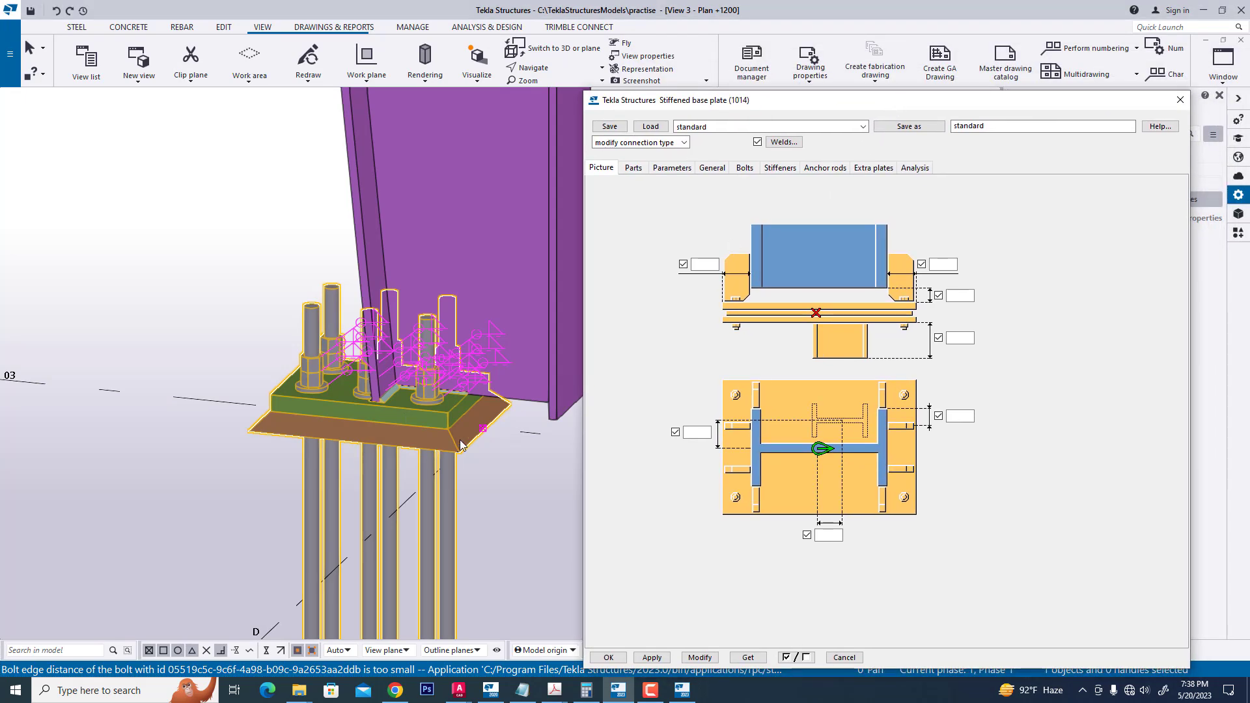
left_click(745, 168)
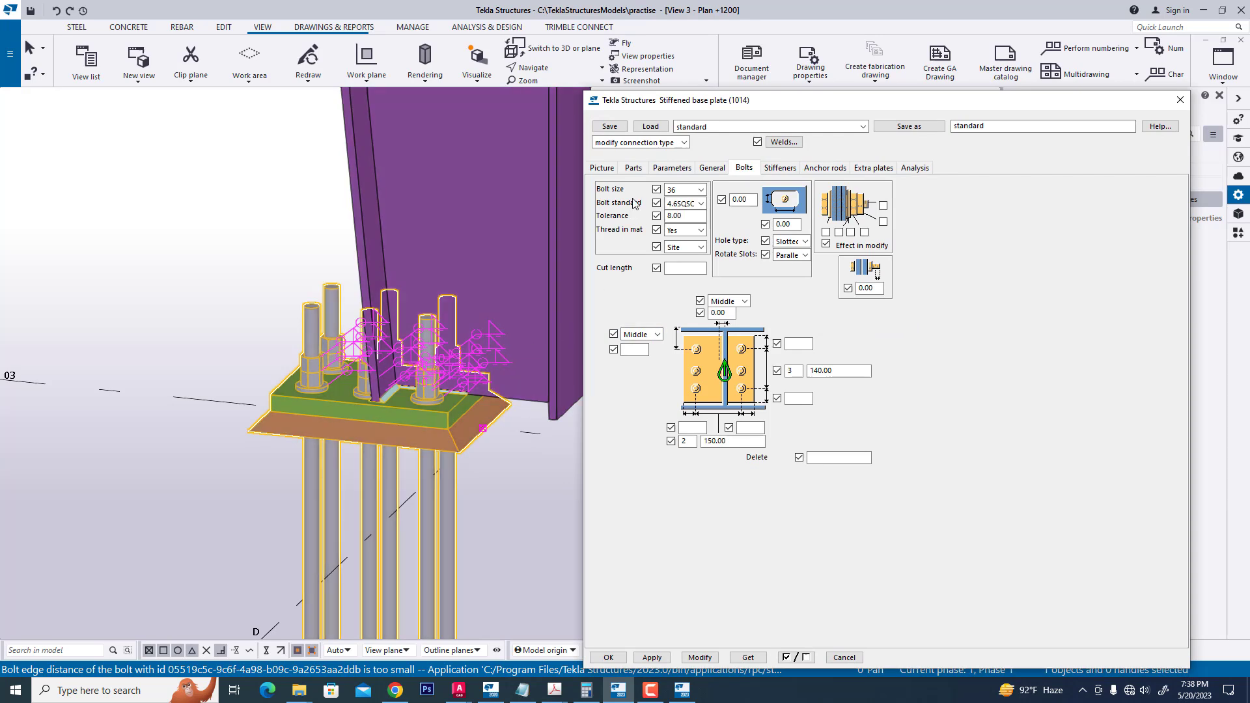
Step: Set the bolt offset to -250 and edge distances to 98 and 88, then apply
left_click(639, 352)
type("98")
left_click(800, 398)
left_click(688, 428)
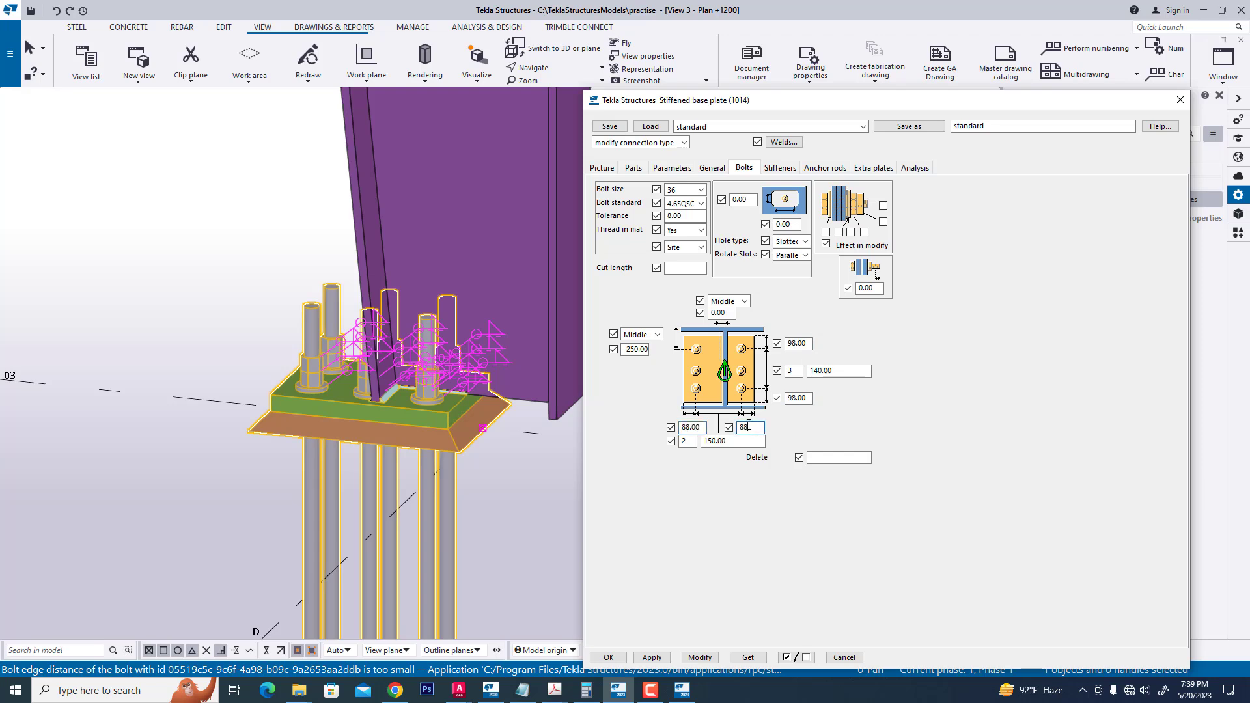
type("88")
left_click(700, 658)
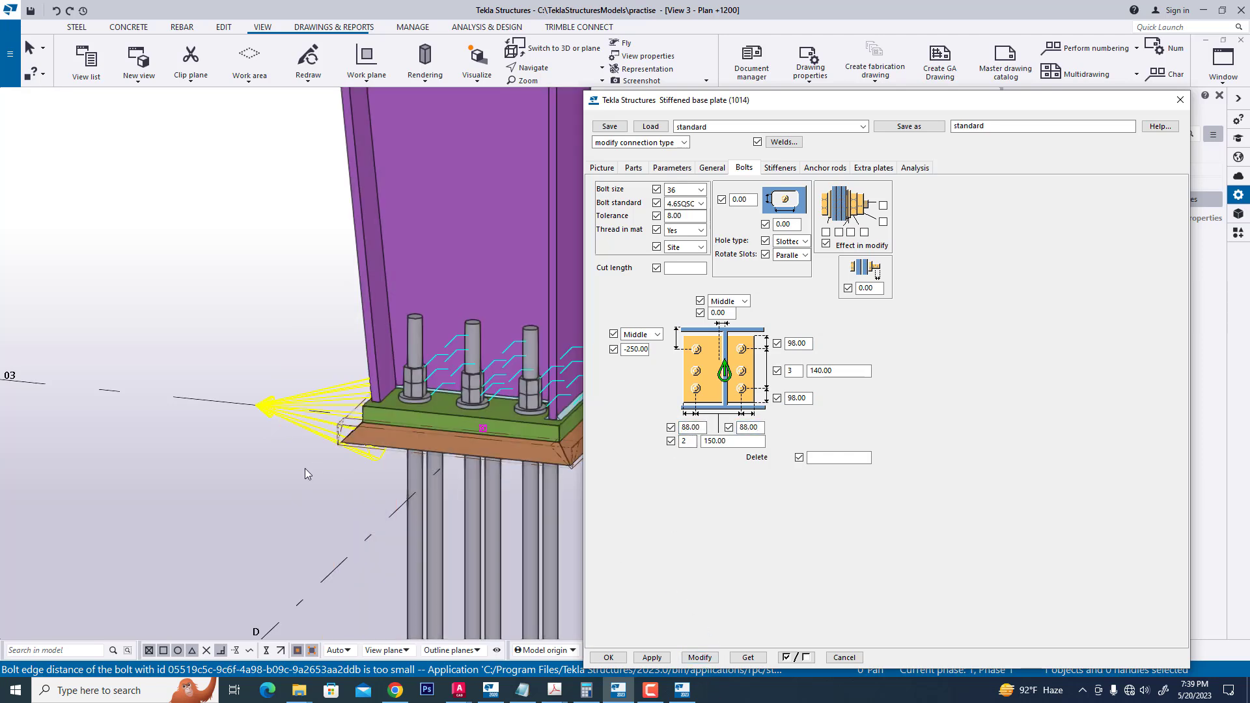
Step: Reapply the bolt settings and close the stiffened base plate dialog
scroll(511, 472, "up", 3)
right_click(109, 288)
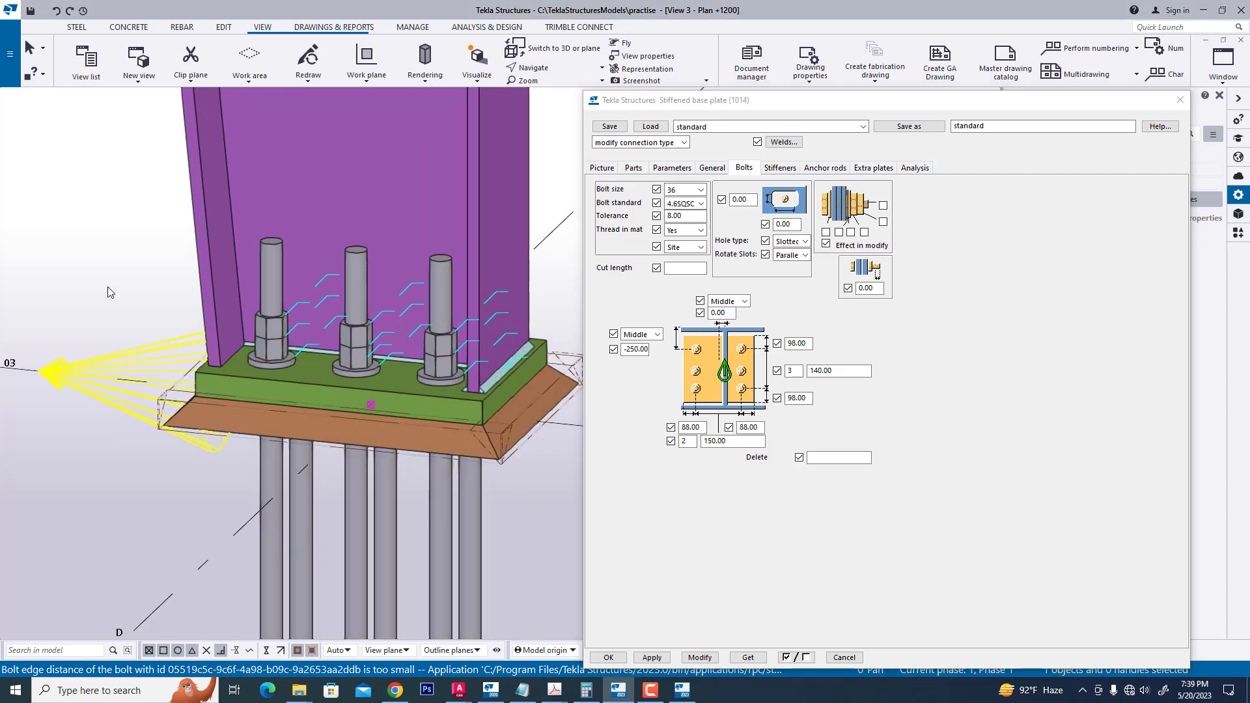
key("Escape")
scroll(274, 423, "down", 5)
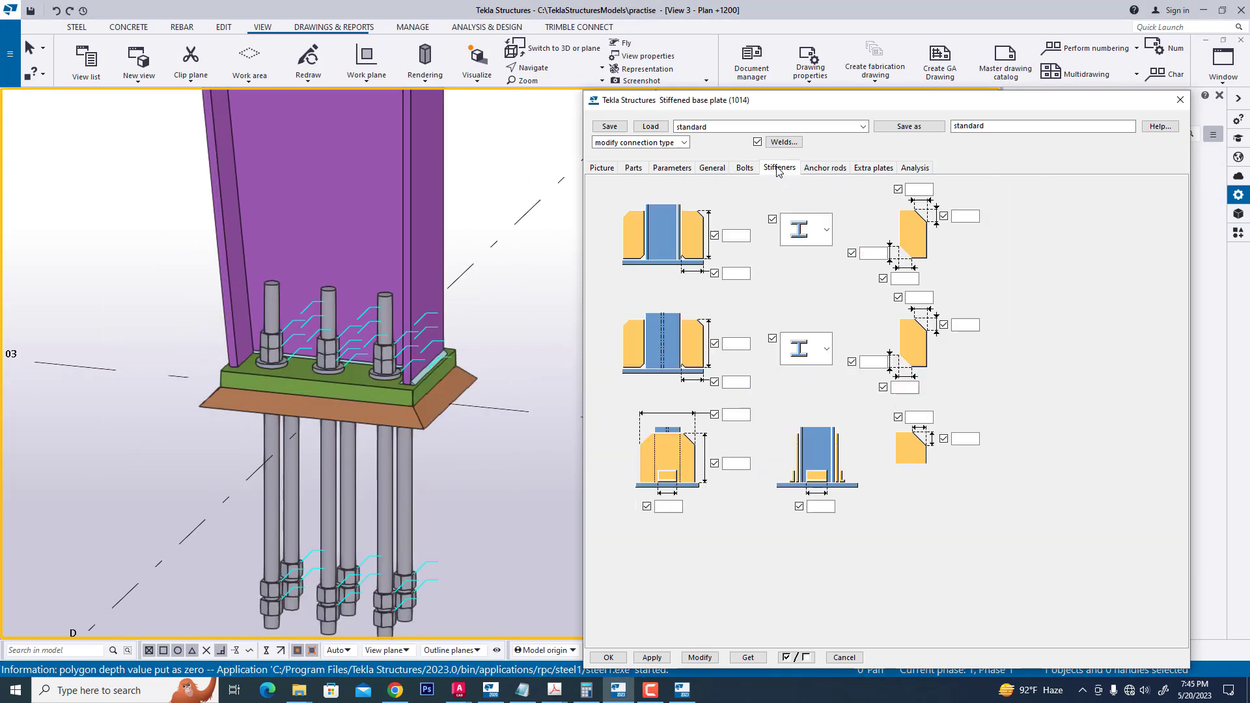
left_click(602, 168)
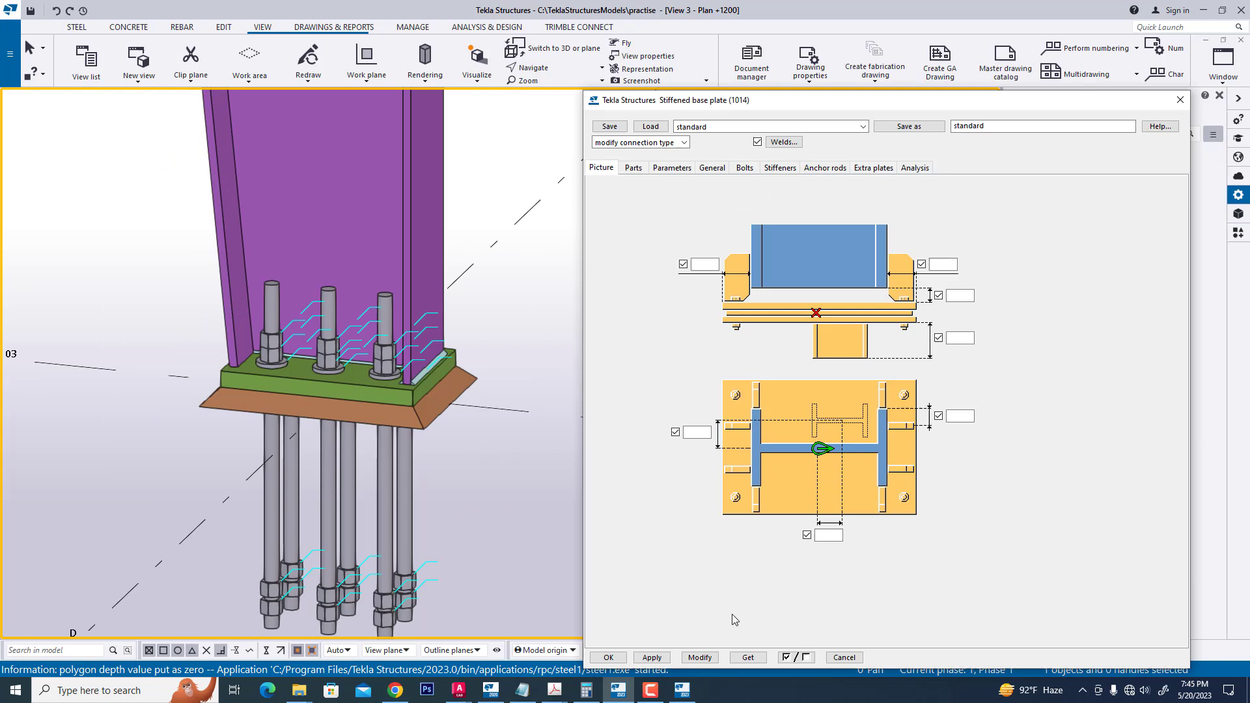
left_click(700, 658)
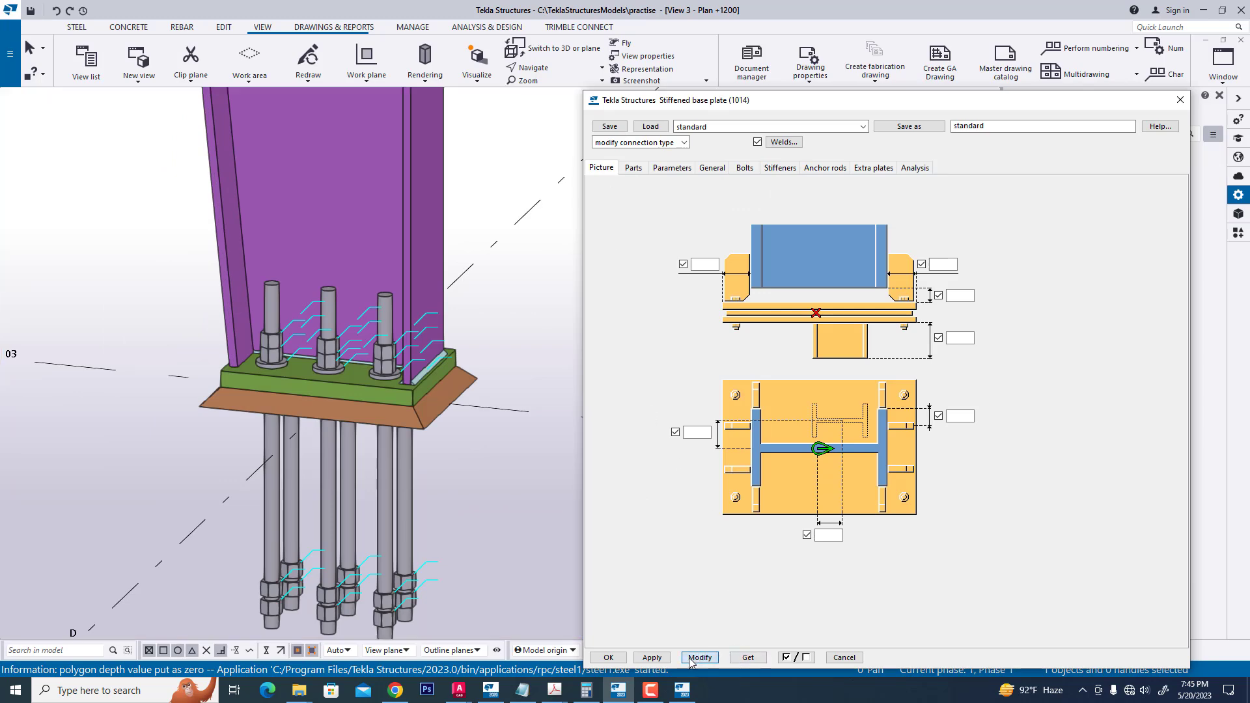
left_click(615, 659)
Step: Redraw the model view and pan to show the whole column
right_click(541, 373)
left_click(609, 447)
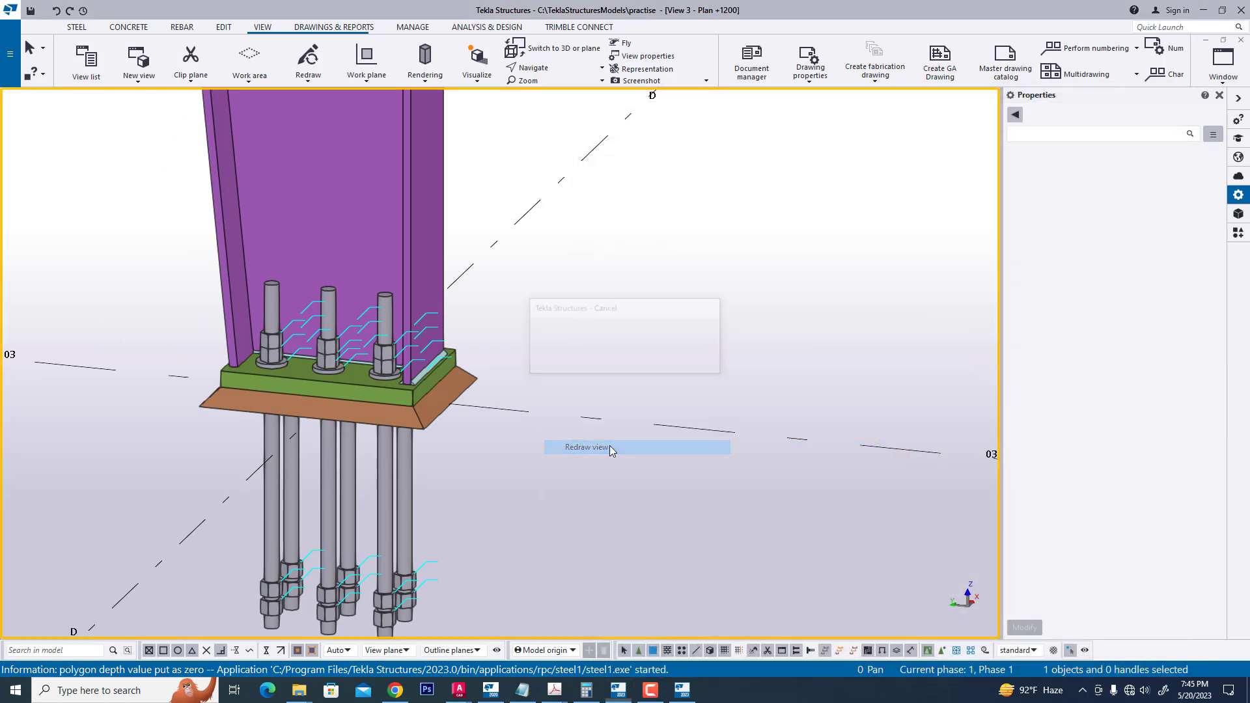
scroll(604, 517, "down", 8)
middle_click_drag(588, 517, 568, 514)
scroll(566, 514, "up", 2)
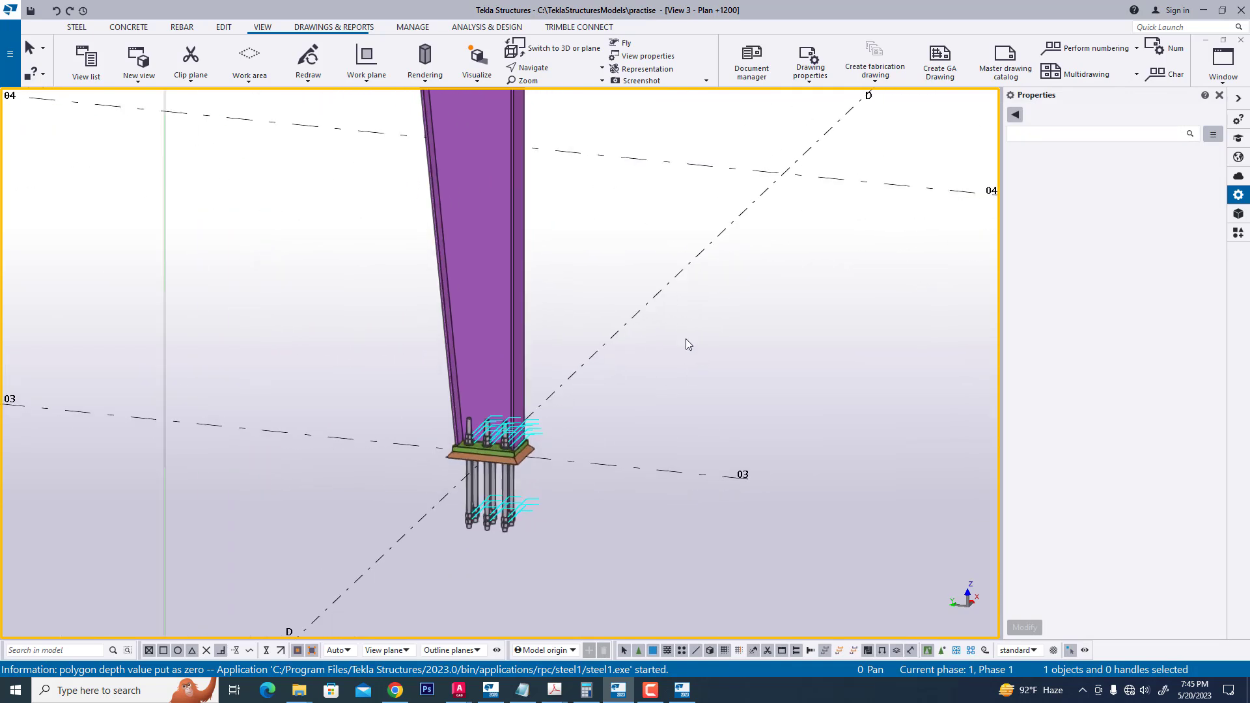
Step: Create a 400*400 concrete column at grid 03/D
left_click(129, 27)
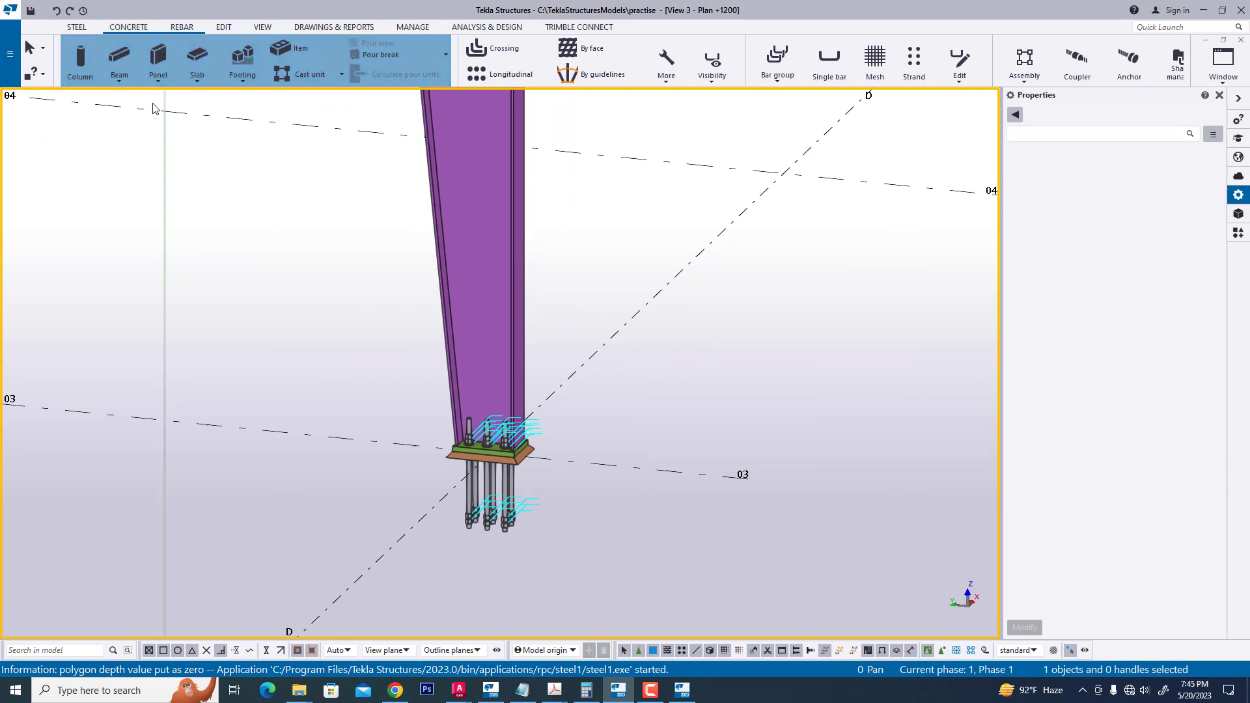
left_click(80, 59)
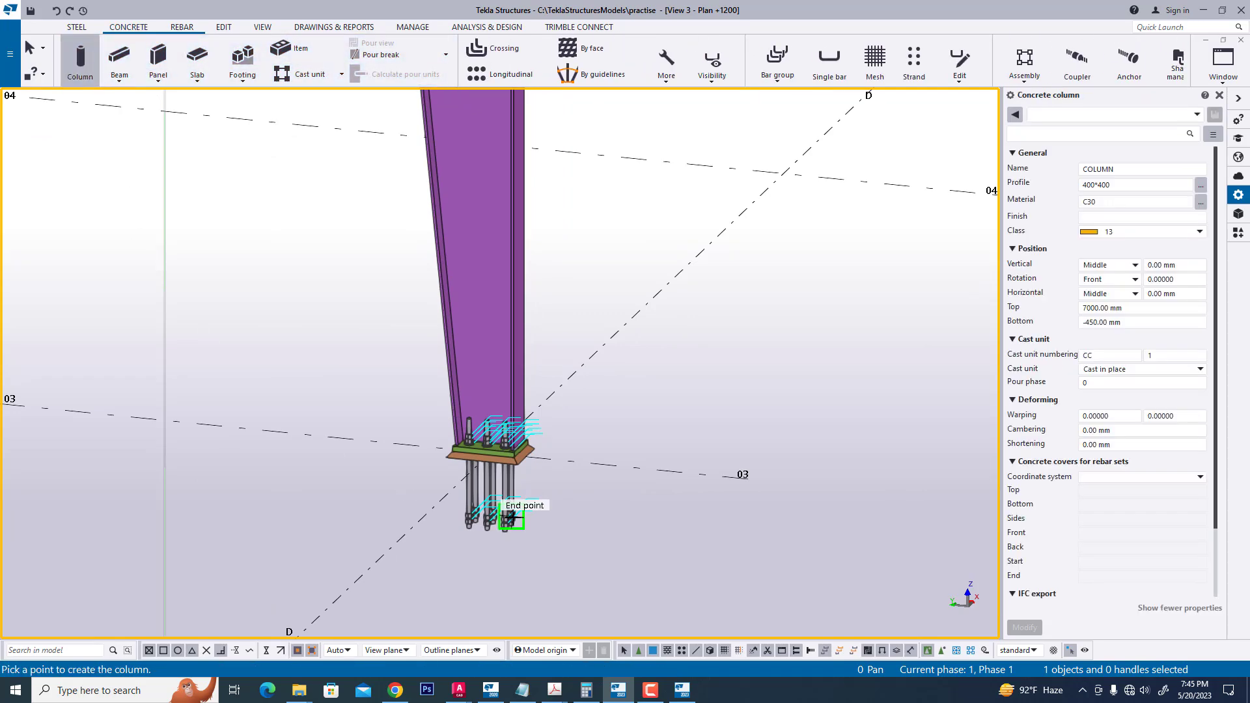
key("ctrl+p")
scroll(446, 489, "up", 5)
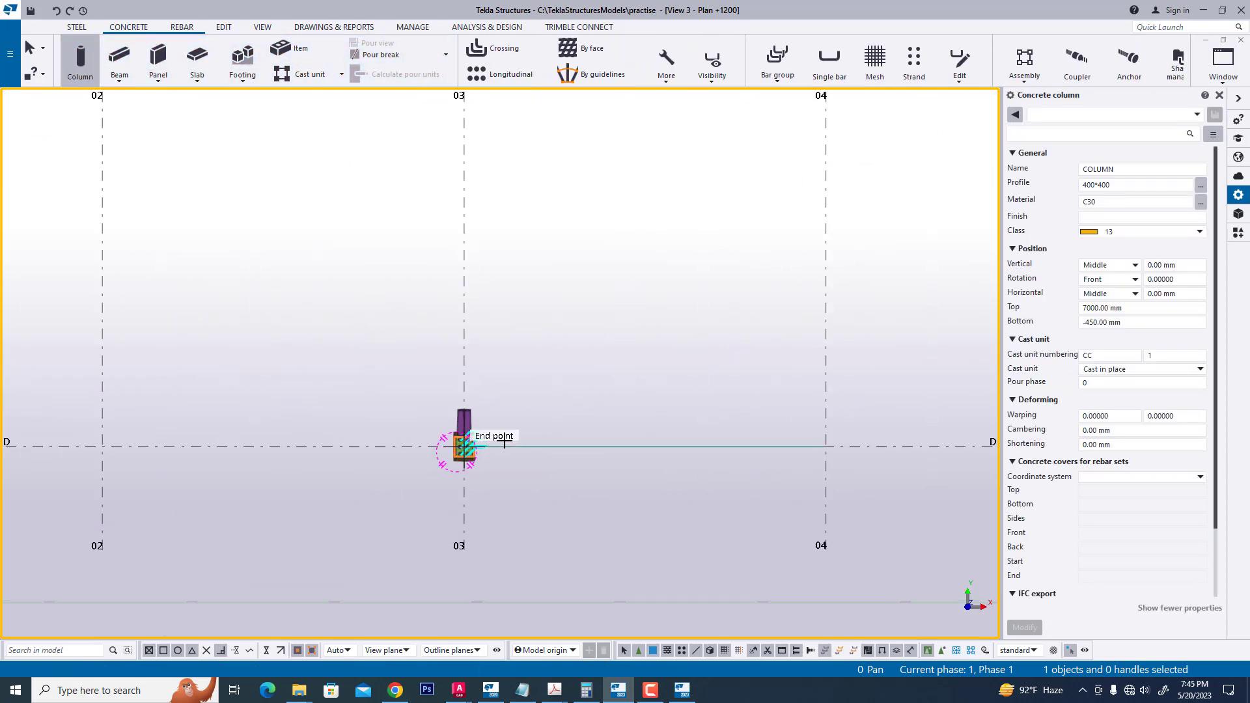
scroll(505, 443, "up", 4)
left_click(456, 420)
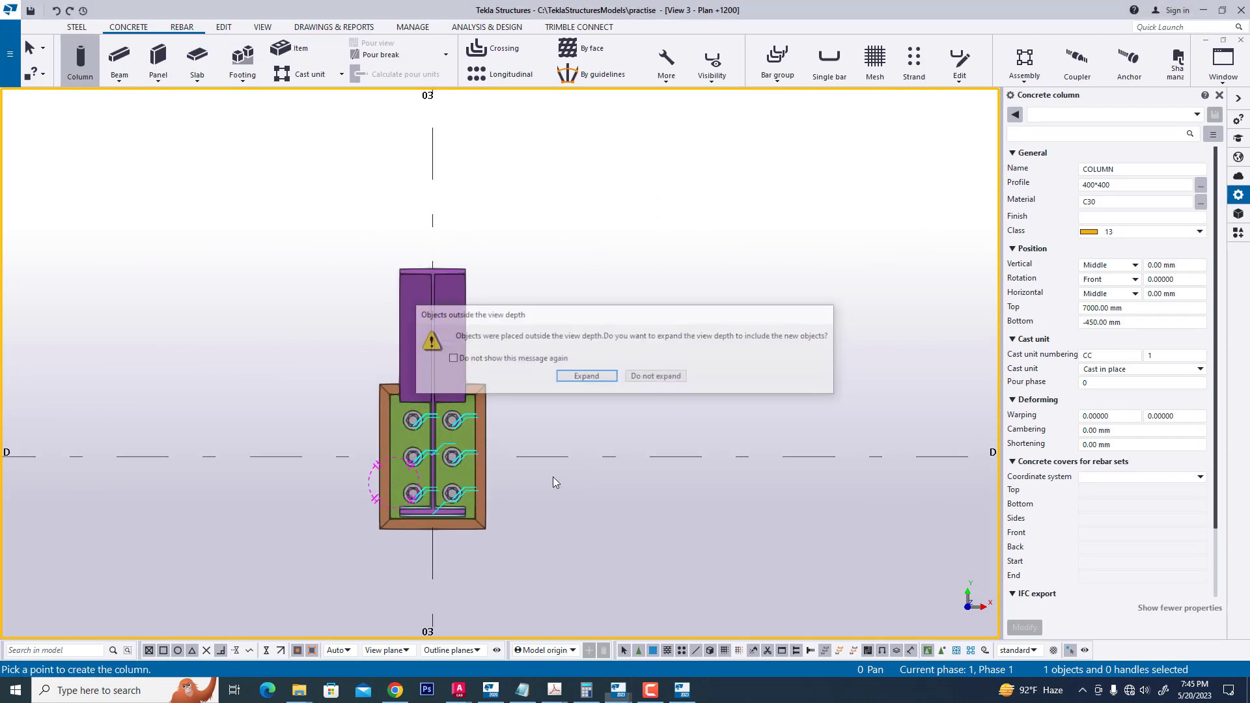
Step: Set the pedestal top to 1200 and bottom to 0, apply, and redraw the view
left_click(586, 377)
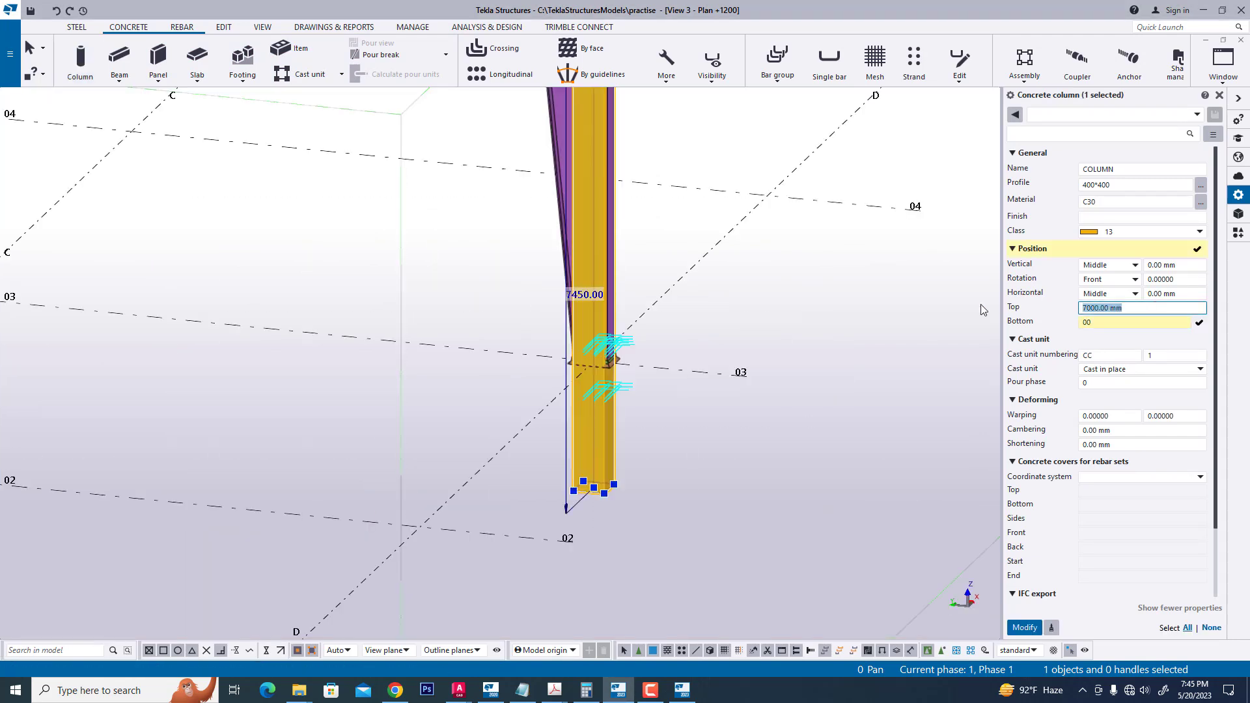
type("12")
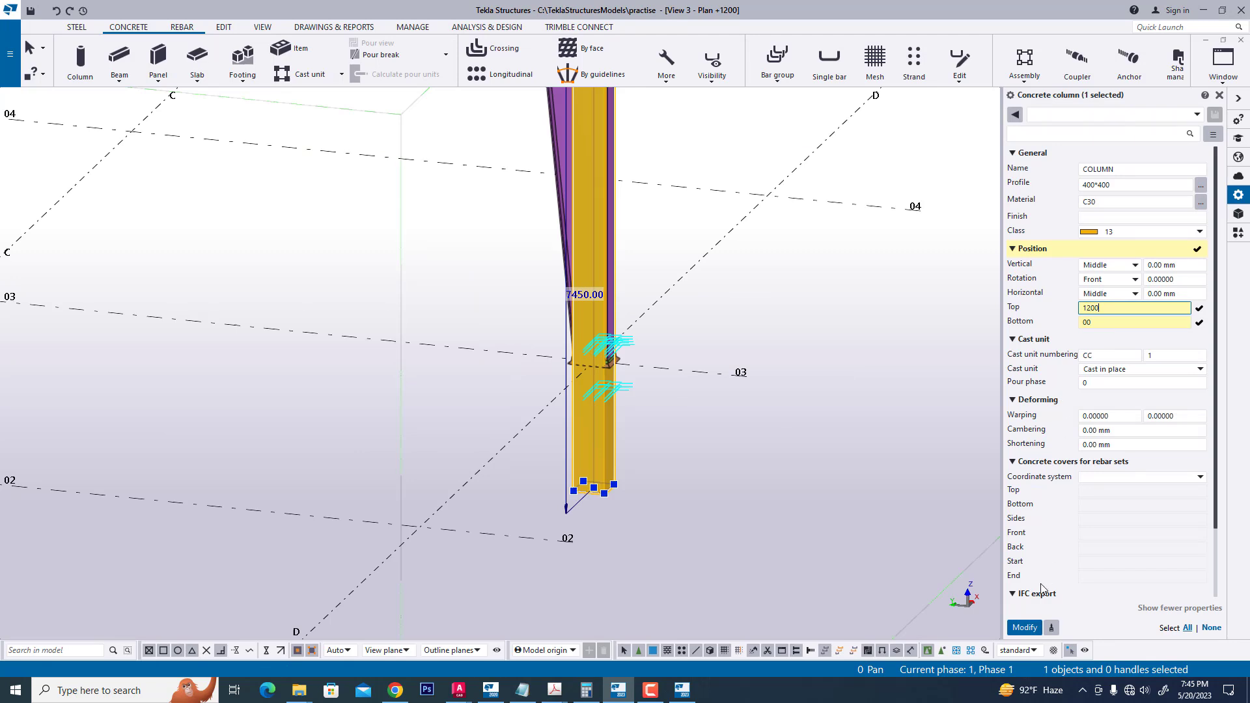
type("00")
left_click(1024, 627)
scroll(878, 546, "up", 5)
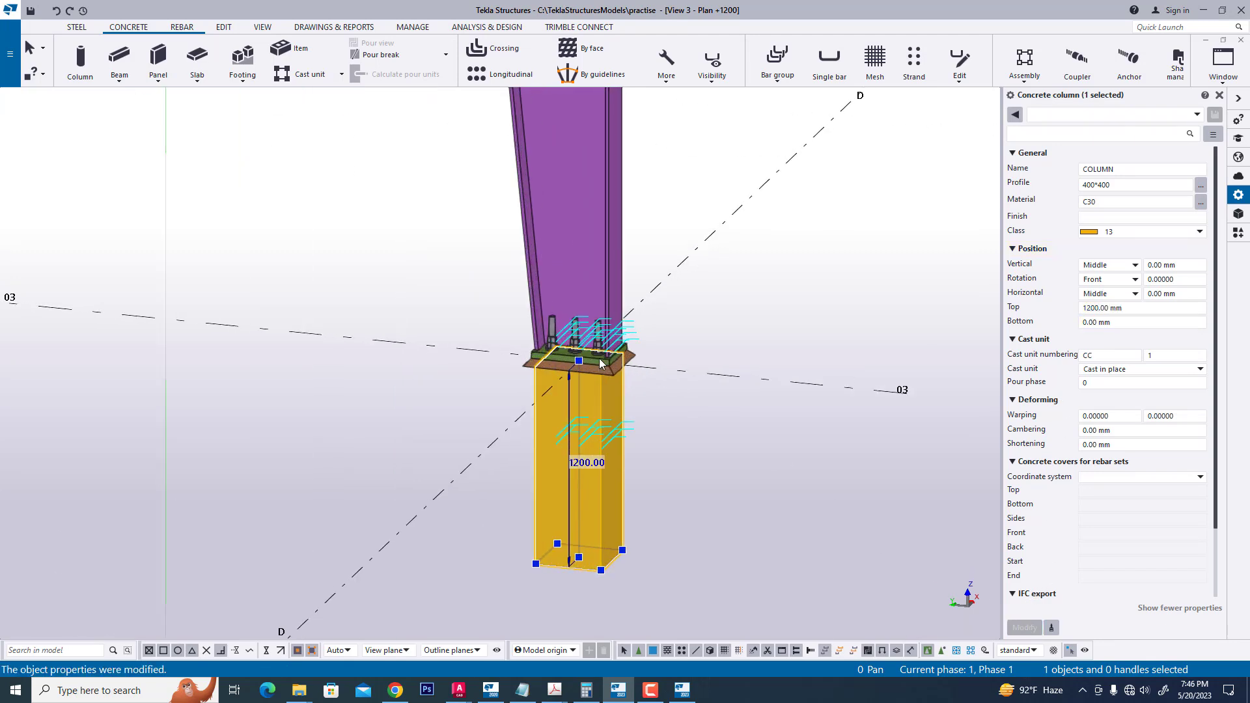
right_click(781, 288)
left_click(814, 353)
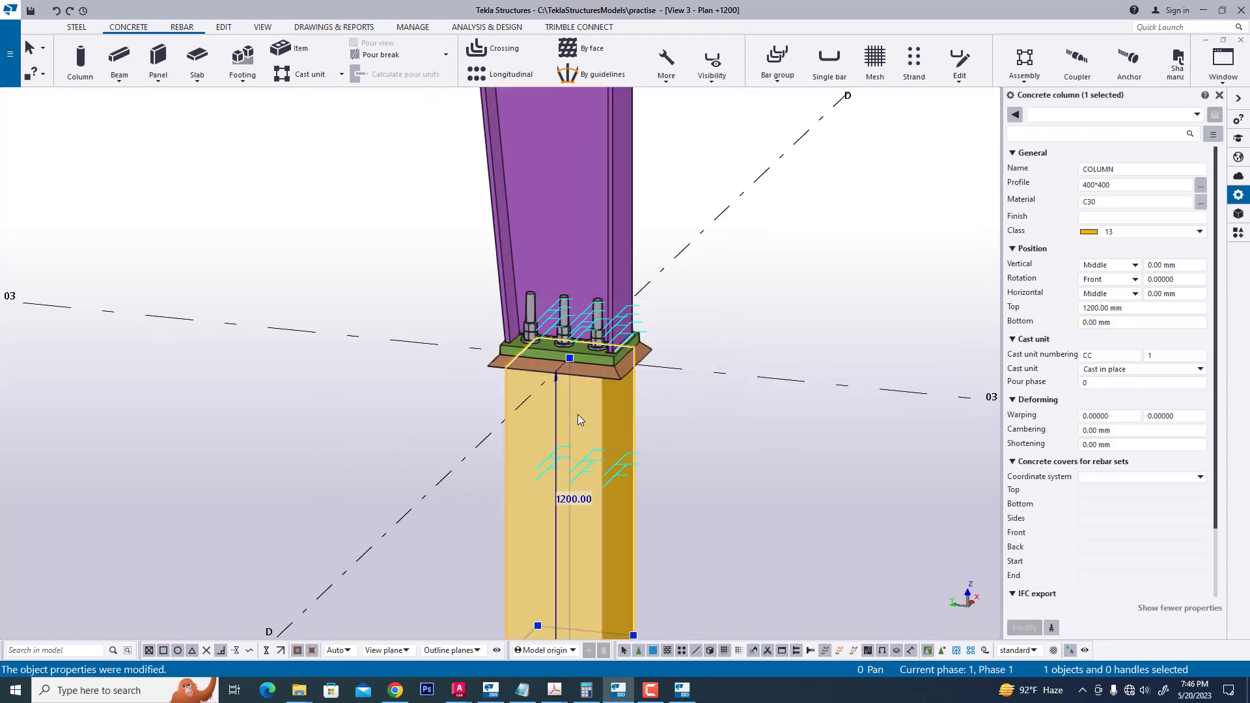
left_click(1116, 186)
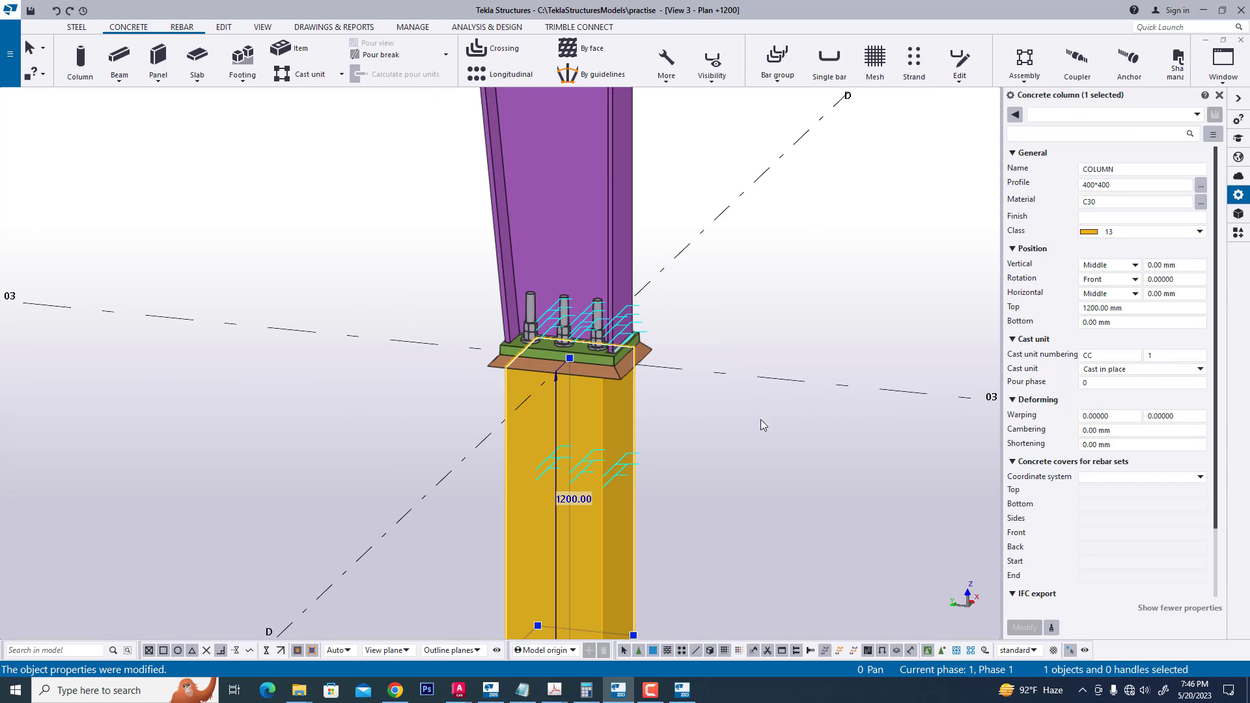
key("ctrl+p")
scroll(390, 524, "up", 5)
Step: Select the concrete pedestal and change its profile to 550*400
middle_click_drag(489, 528, 565, 433)
scroll(565, 433, "up", 6)
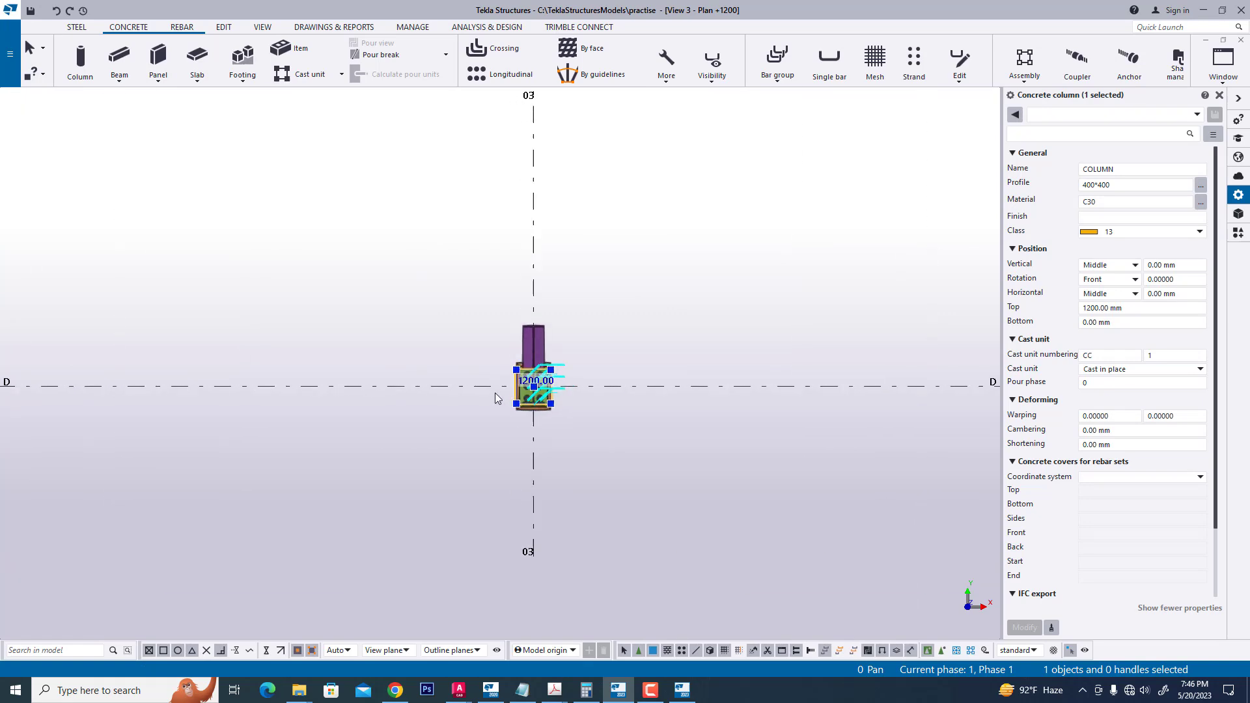
scroll(567, 282, "up", 3)
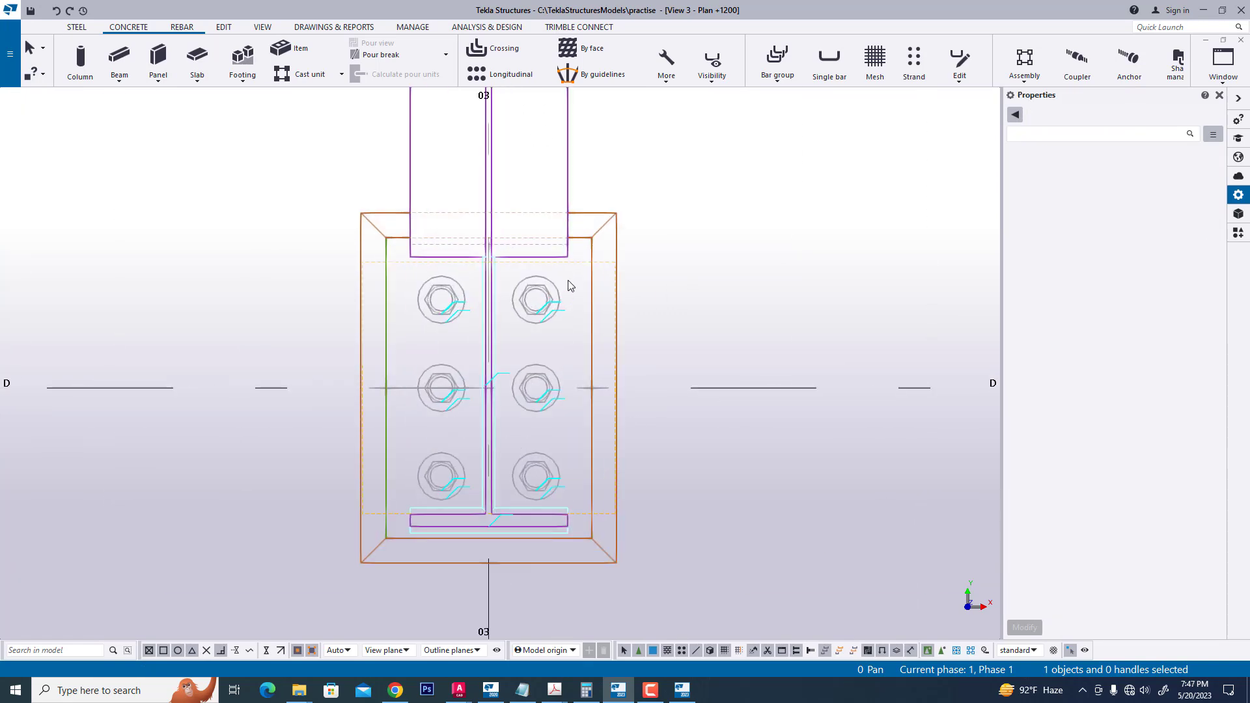
key("ctrl+p")
scroll(710, 491, "up", 8)
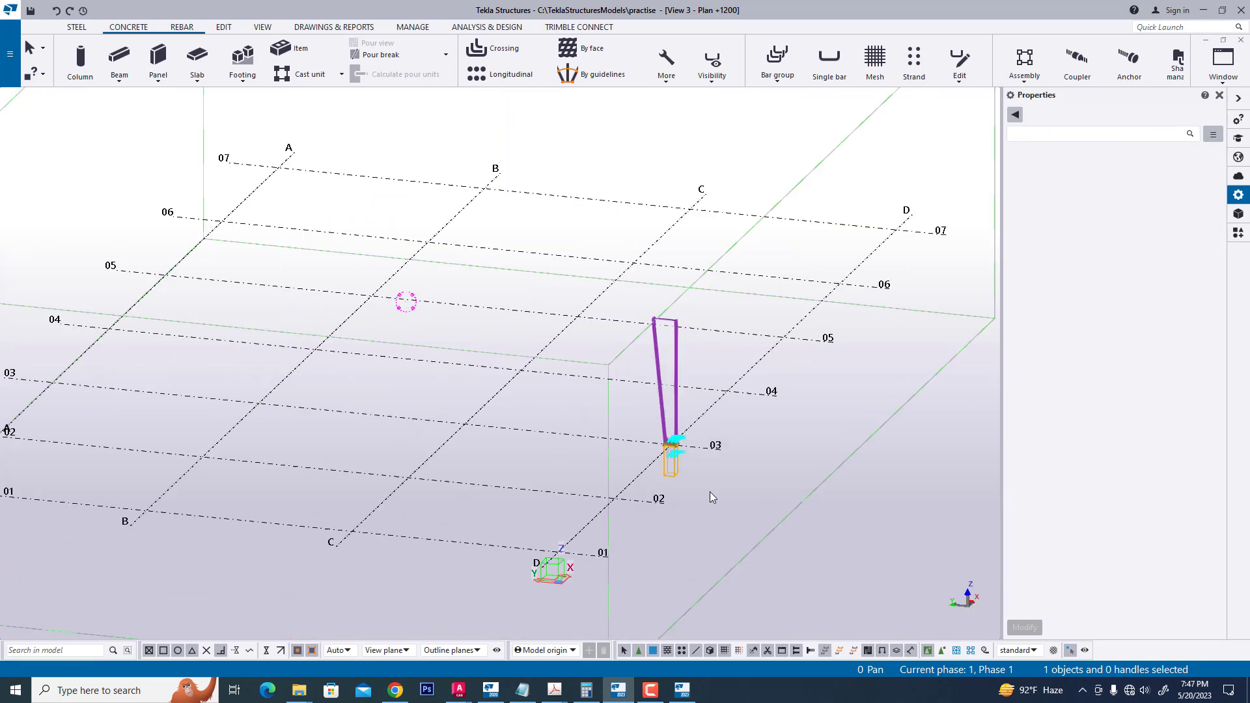
left_click(638, 502)
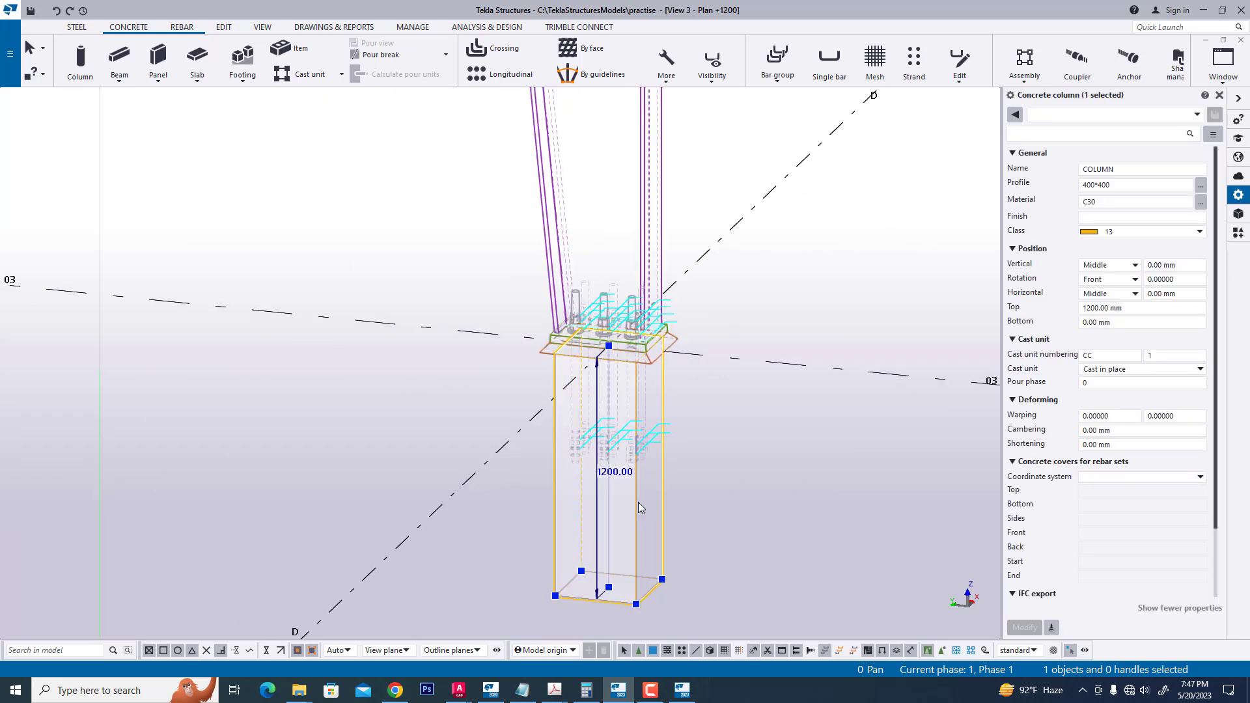
key("ctrl+p")
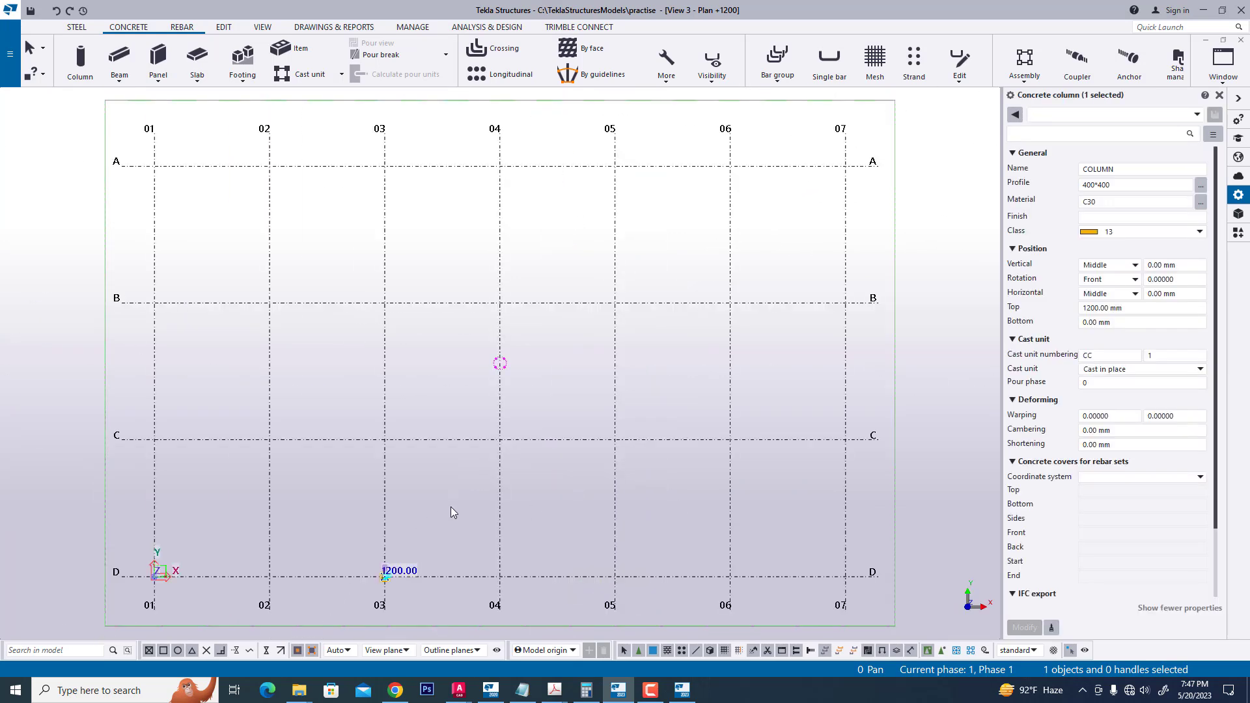
scroll(513, 444, "up", 6)
scroll(540, 423, "up", 10)
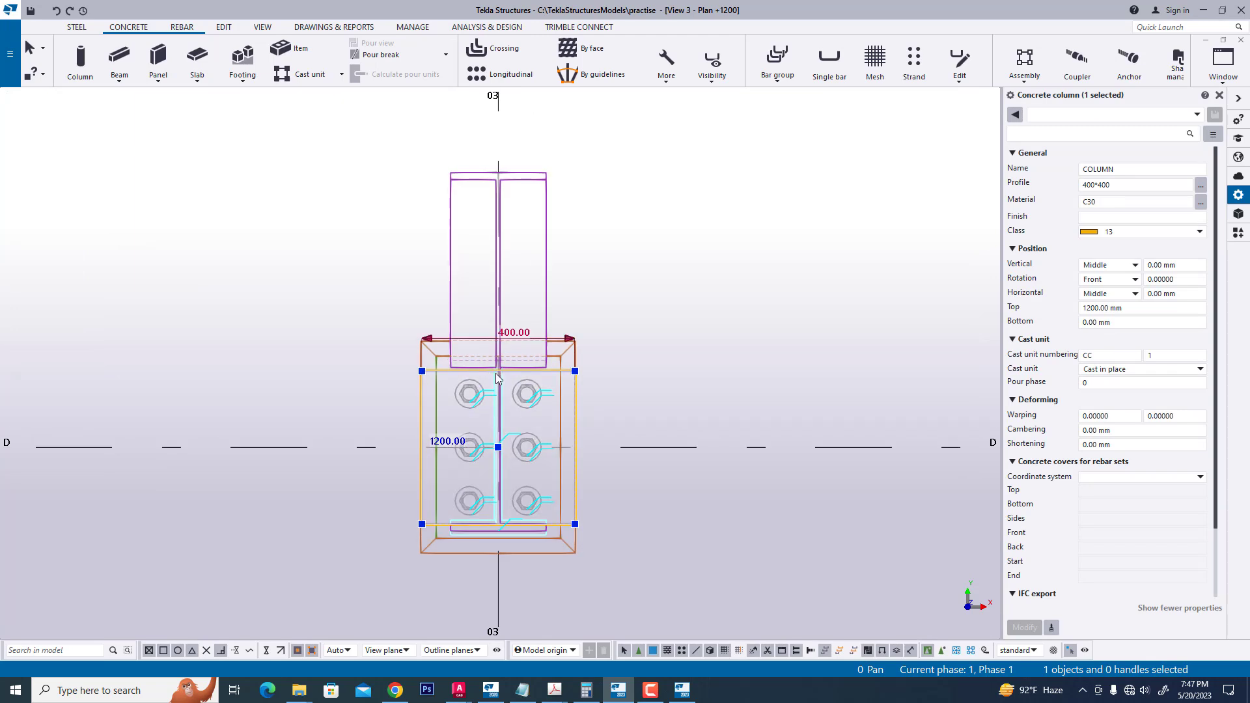
left_click(1105, 185)
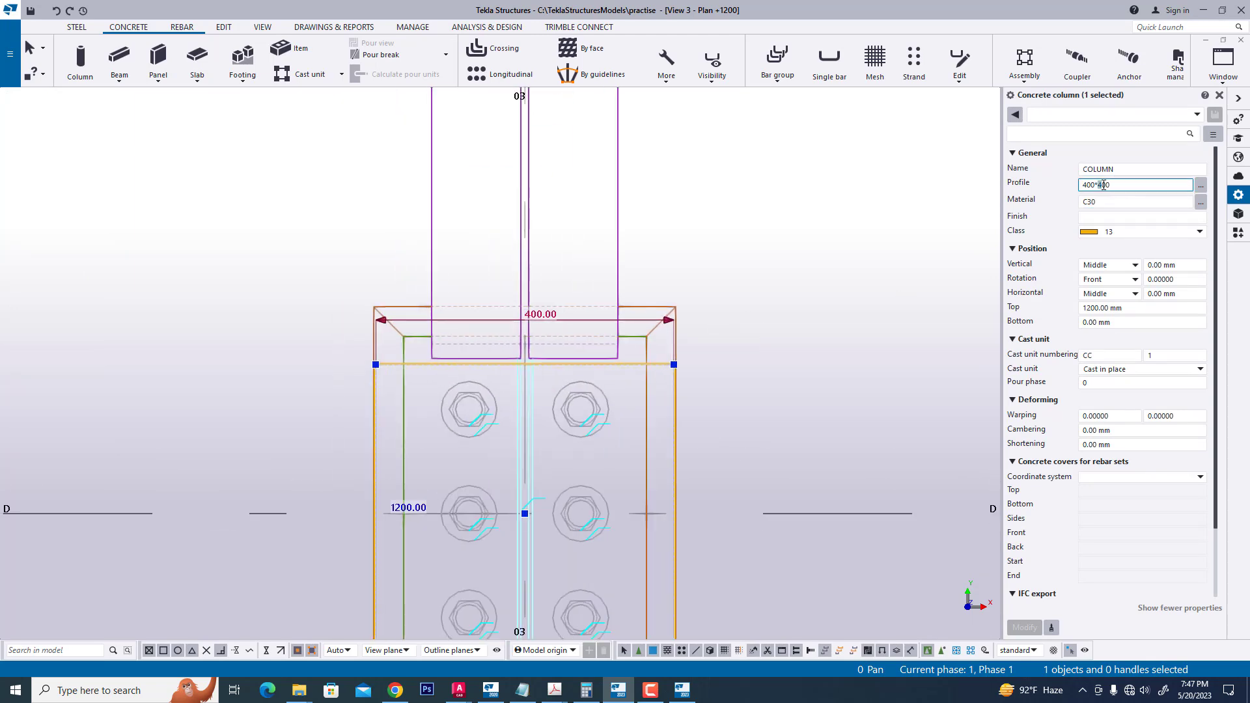
key("Return")
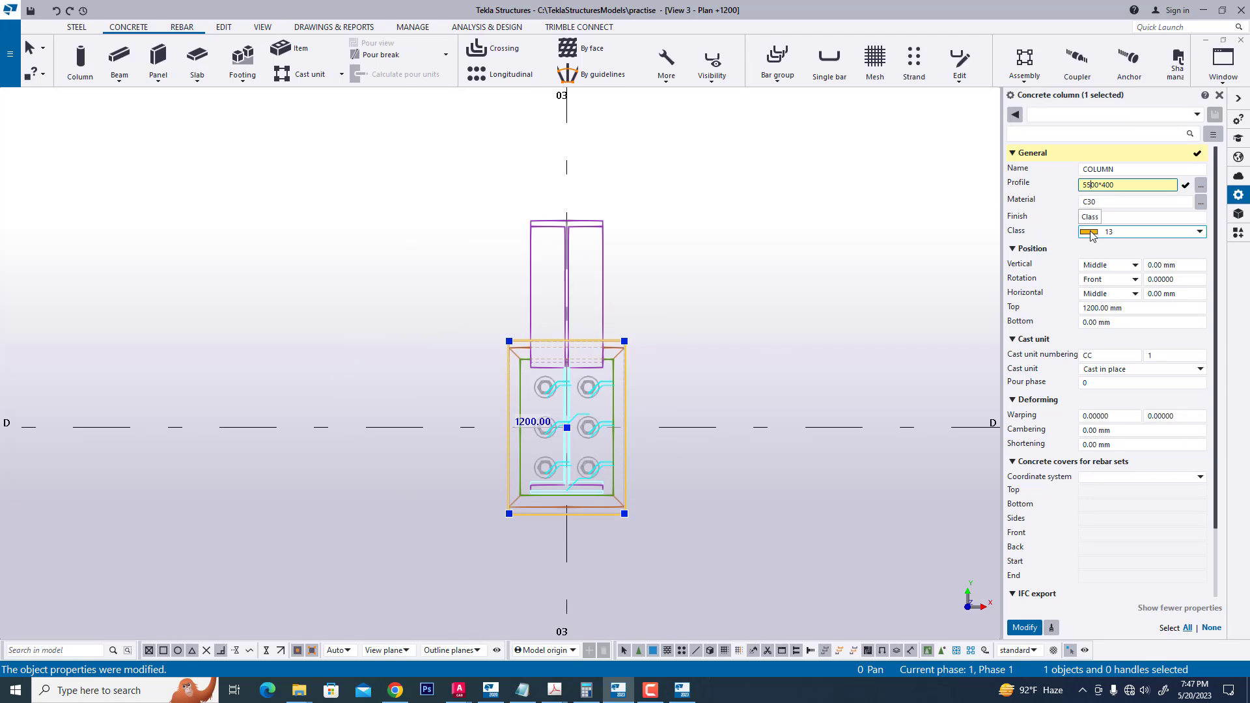
left_click(1024, 627)
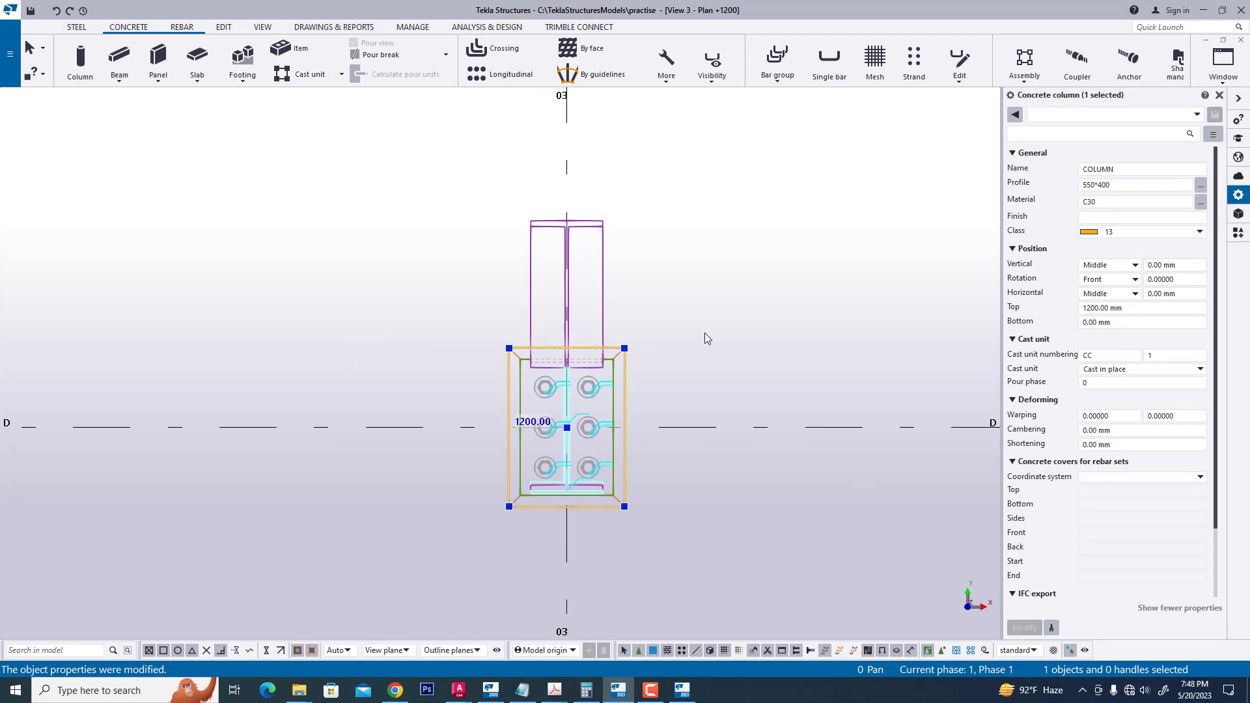
Step: Deselect the pedestal and redraw the model view
left_click(683, 307)
right_click(682, 306)
left_click(755, 383)
left_click(1223, 64)
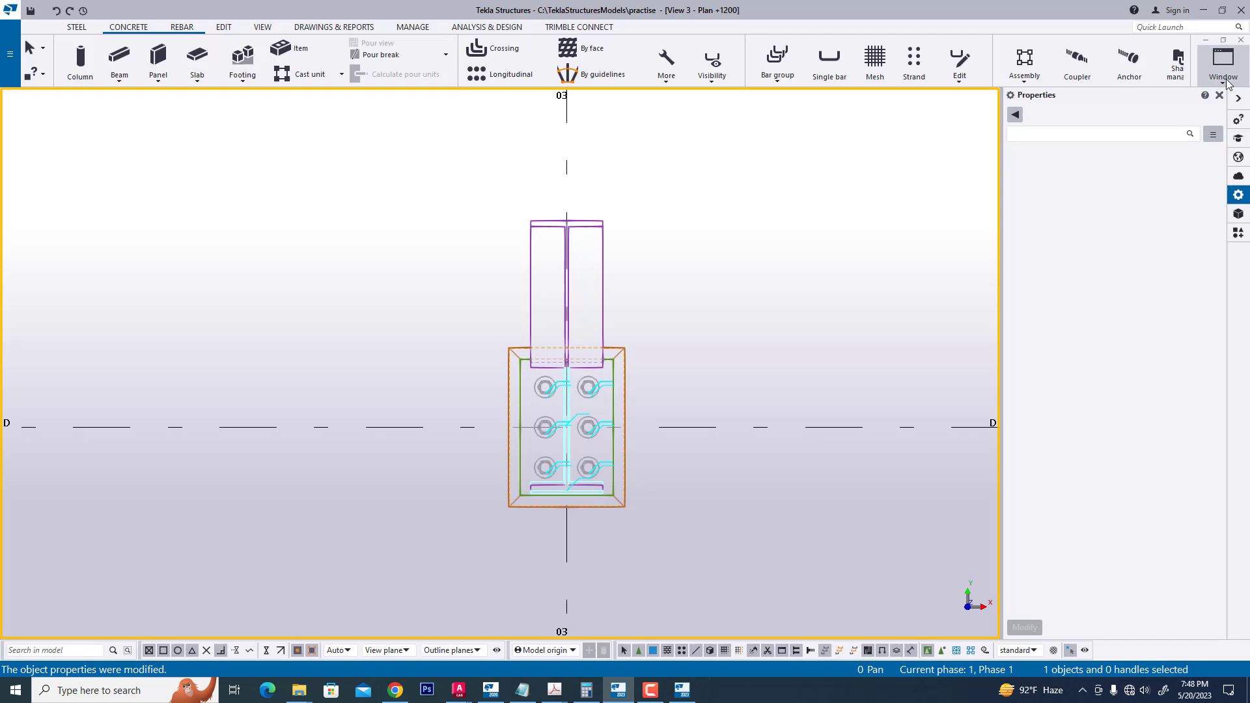
Step: In View 1 - 3d, uncheck Welds in the view's display settings
left_click(1219, 172)
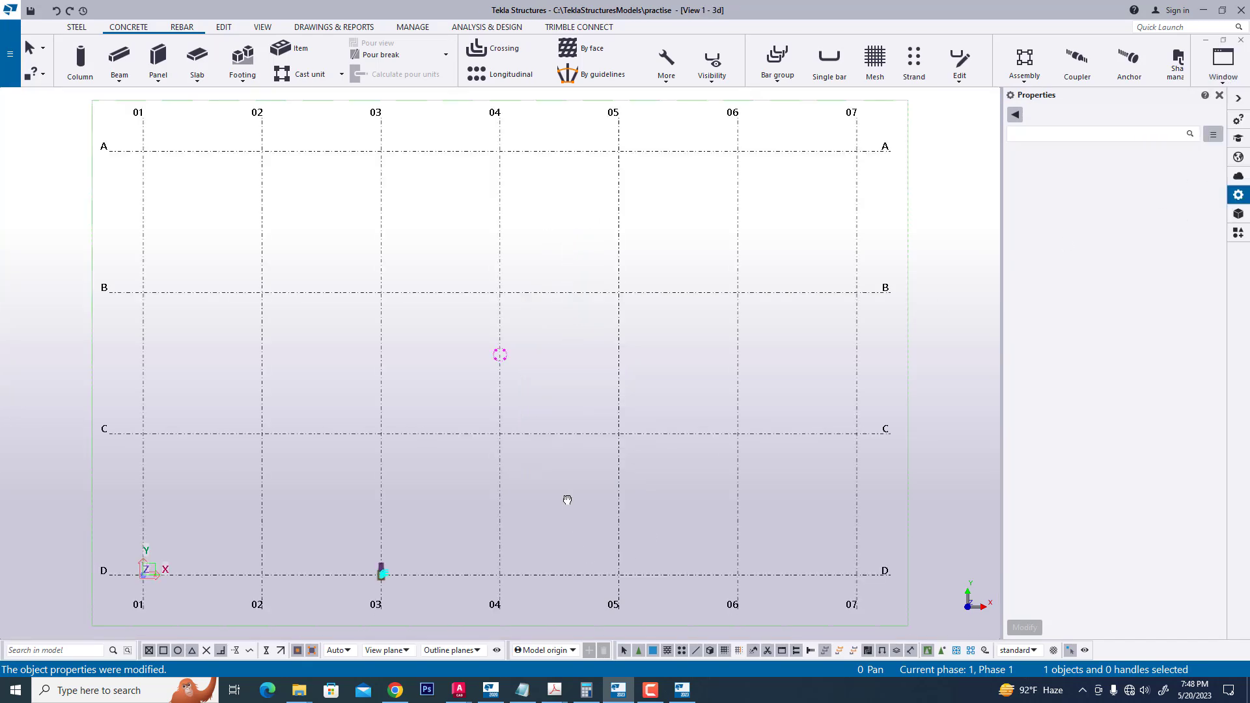
key("ctrl+p")
scroll(448, 426, "up", 5)
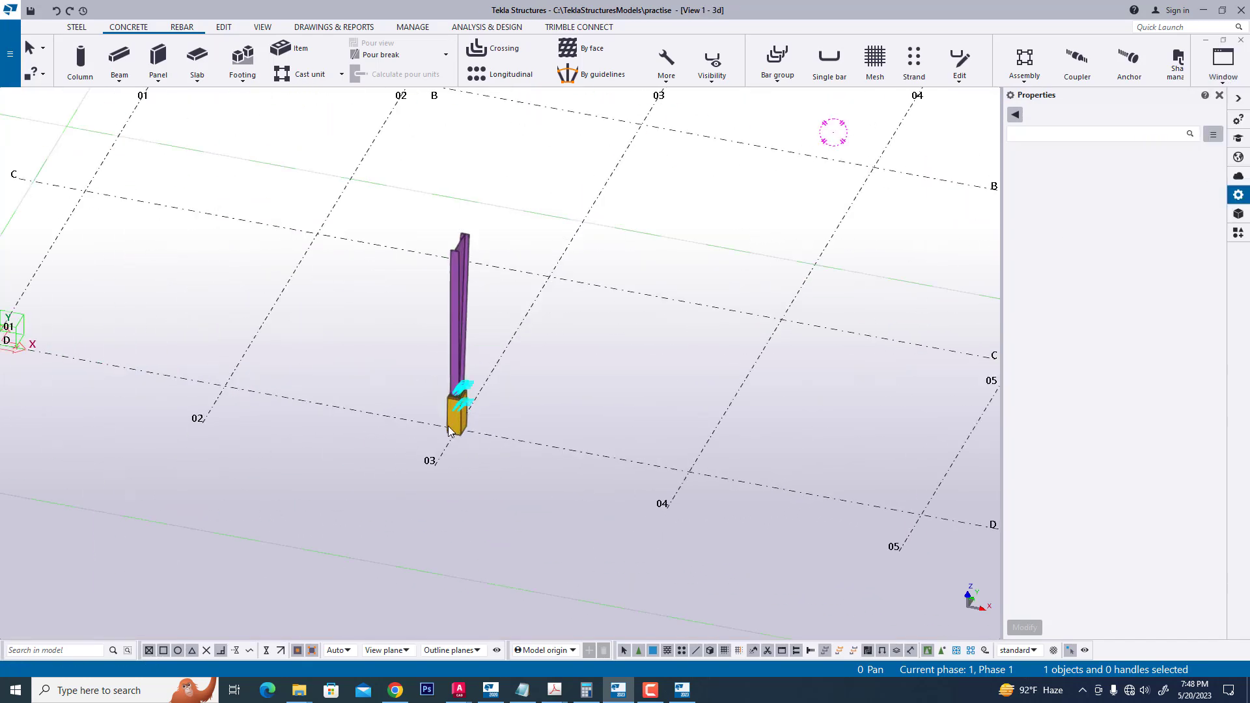
scroll(448, 426, "up", 4)
right_click(639, 376)
left_click(687, 452)
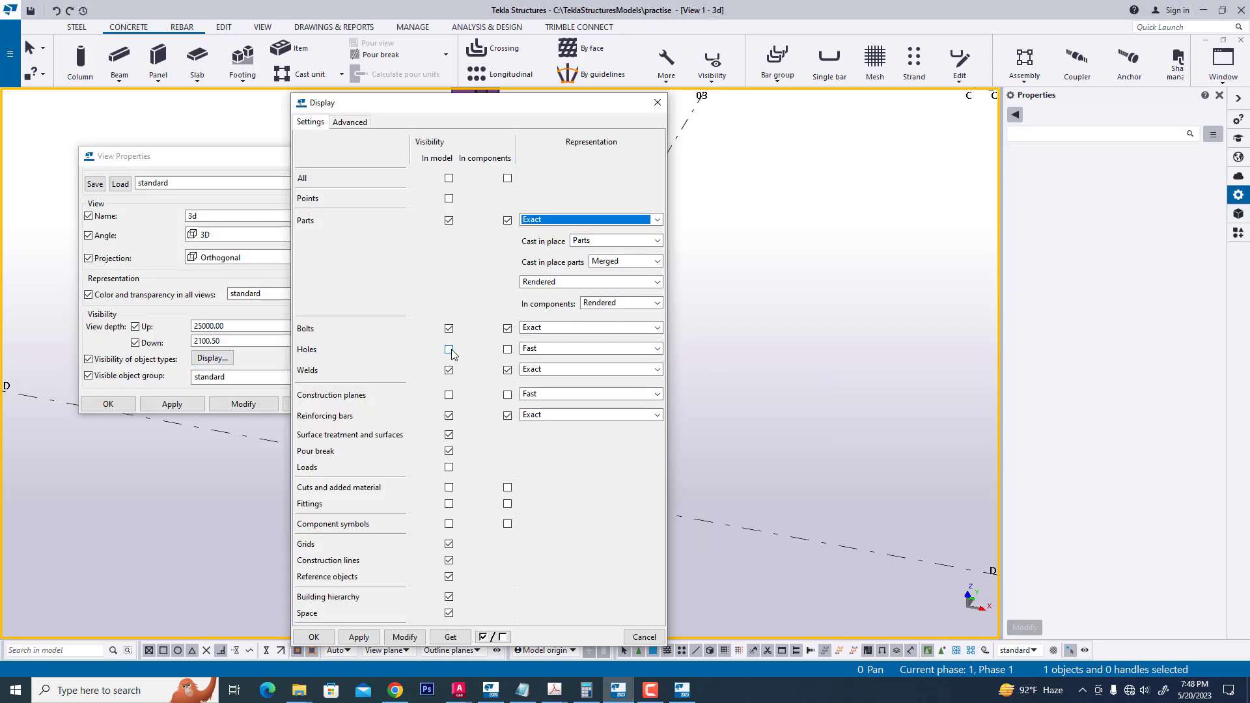
left_click(448, 370)
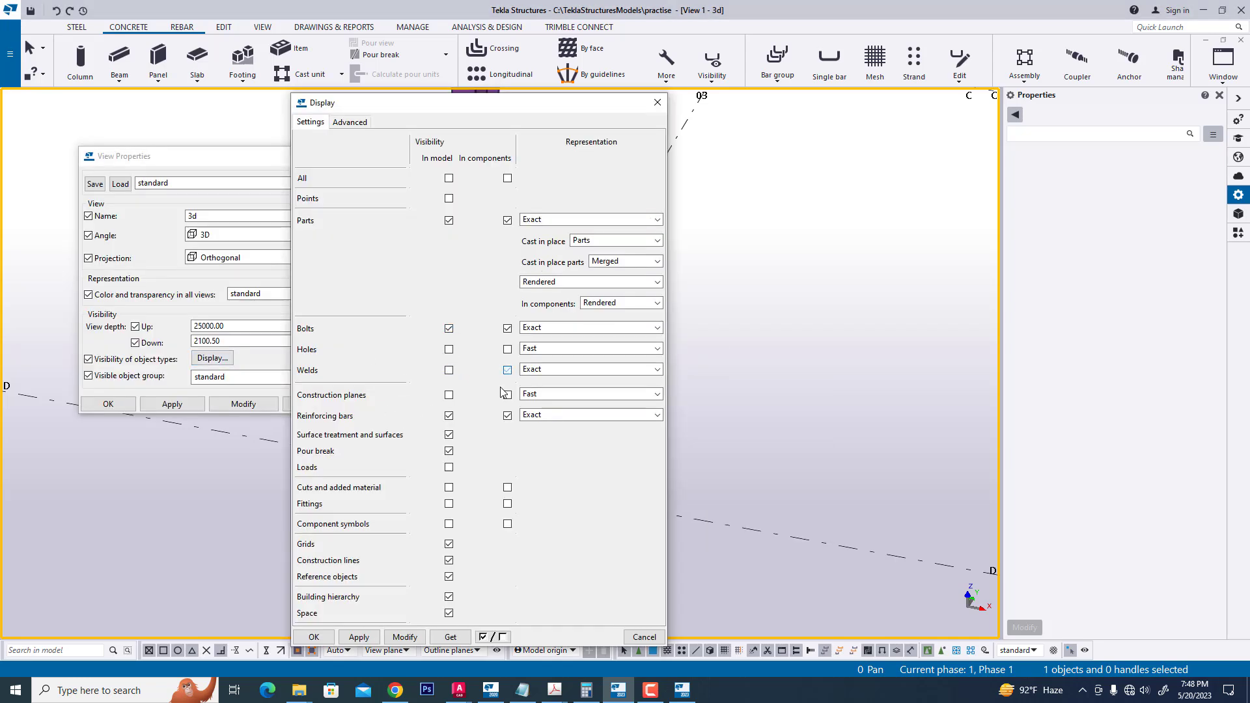
left_click(315, 639)
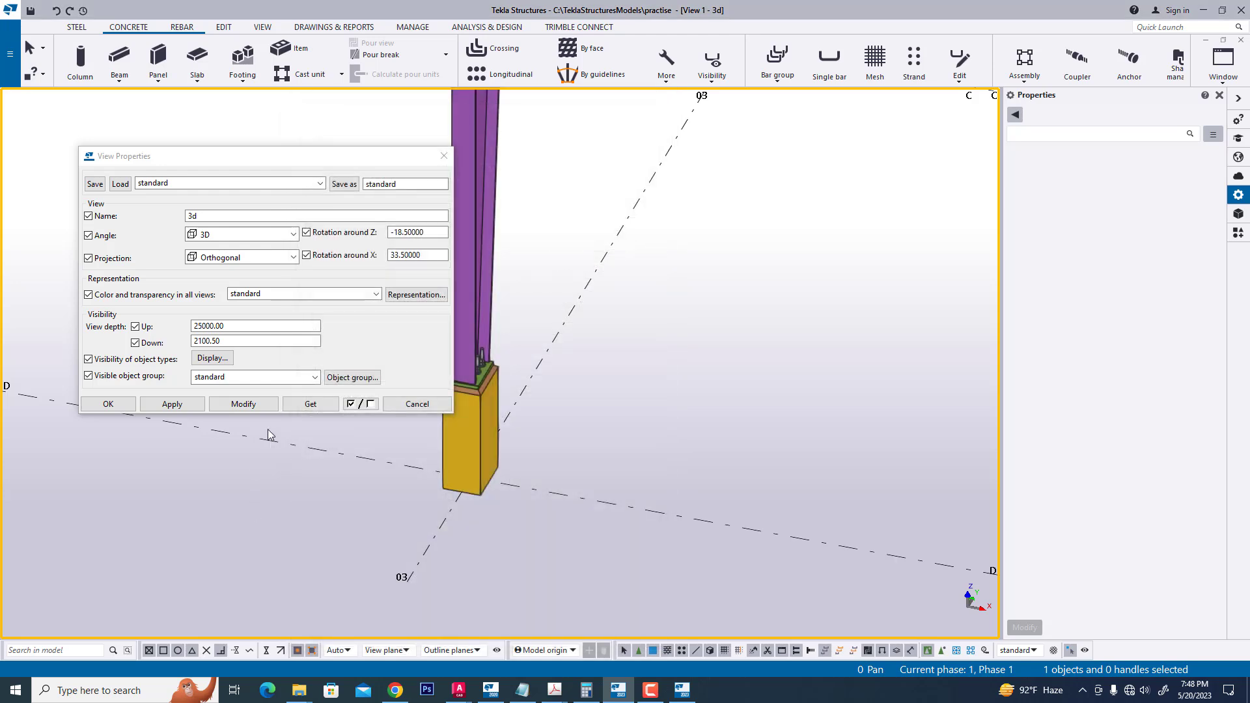
left_click(108, 404)
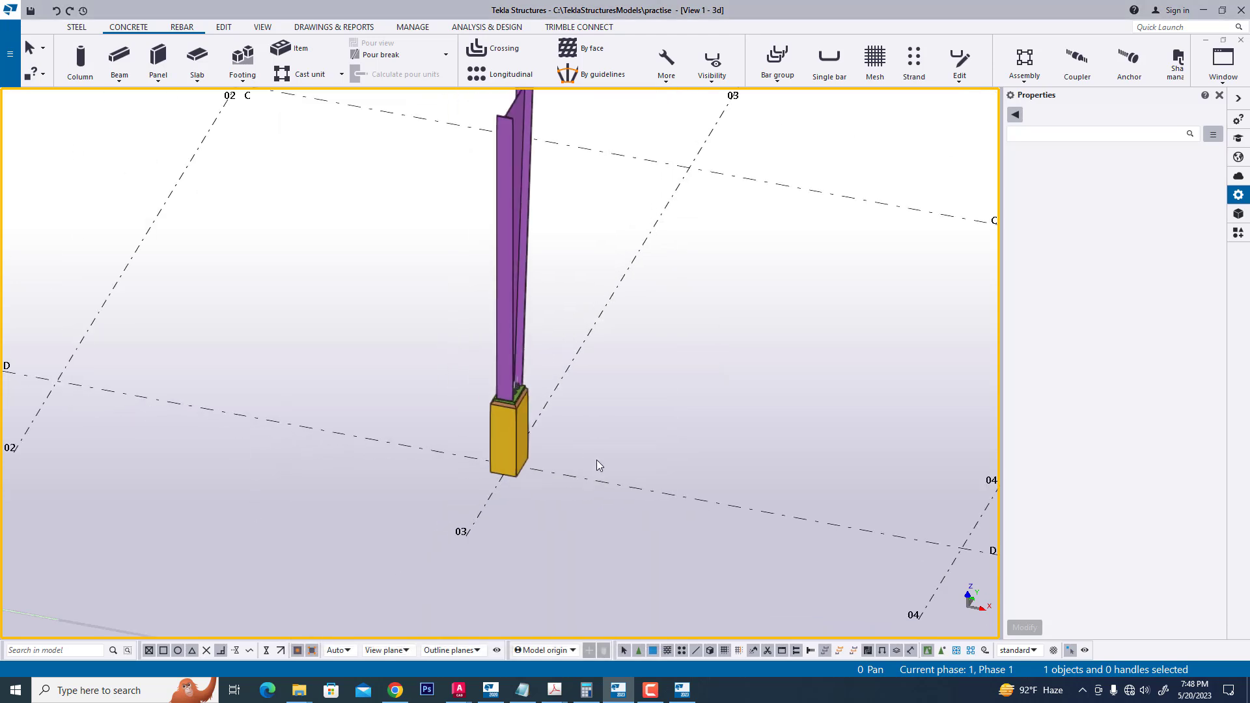
Step: Redraw the 3D view to show the column base without welds
scroll(542, 494, "up", 5)
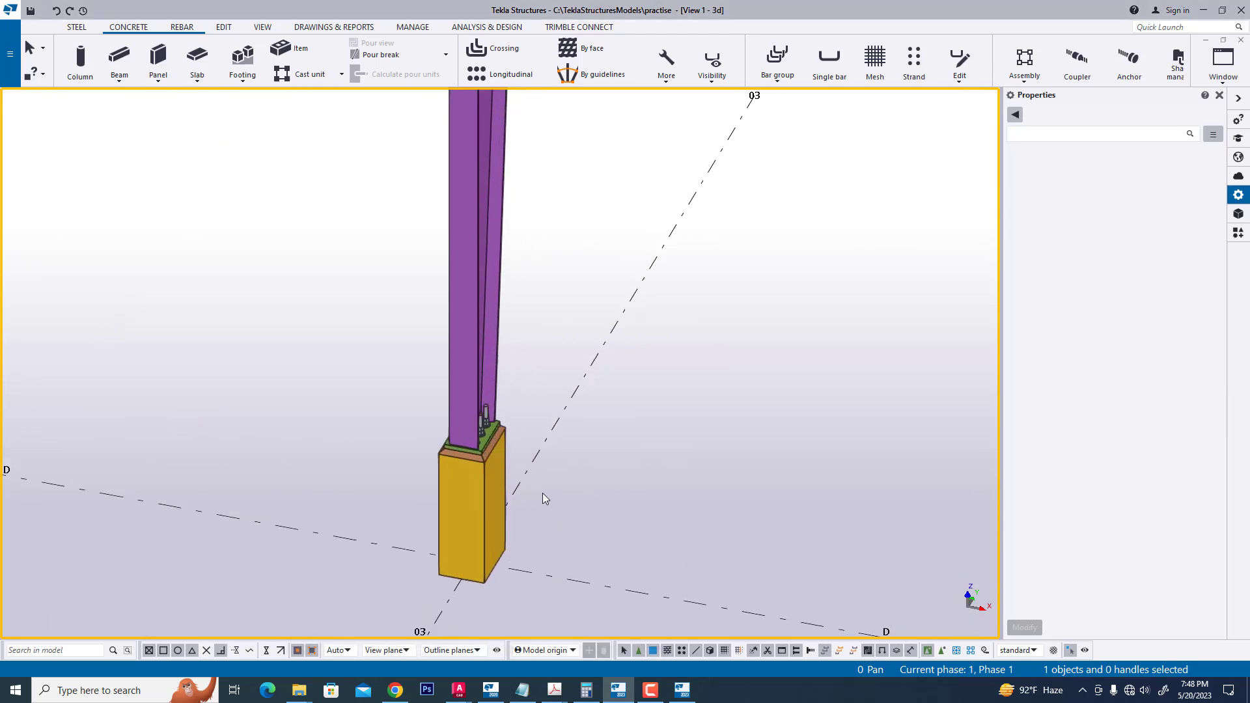
right_click(759, 354)
left_click(823, 431)
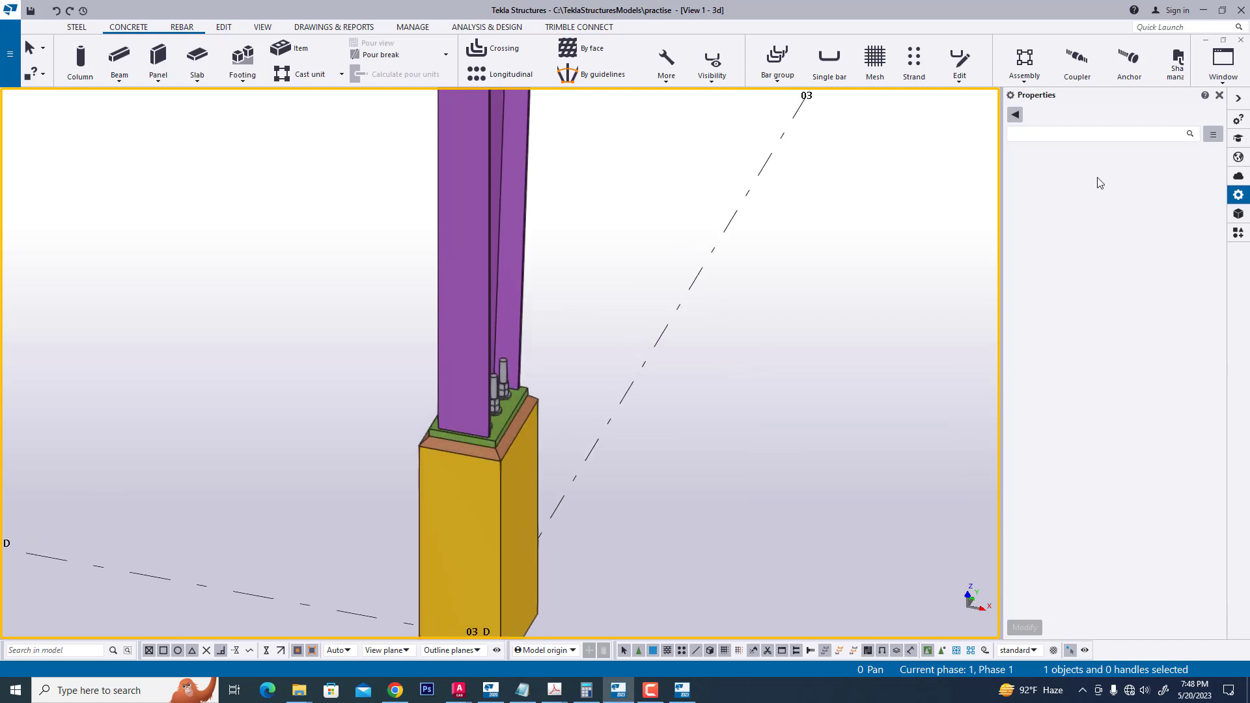
left_click(1232, 69)
Step: In View 2 - Grid 03, uncheck Welds in the view's display settings
left_click(1191, 192)
scroll(553, 406, "up", 2)
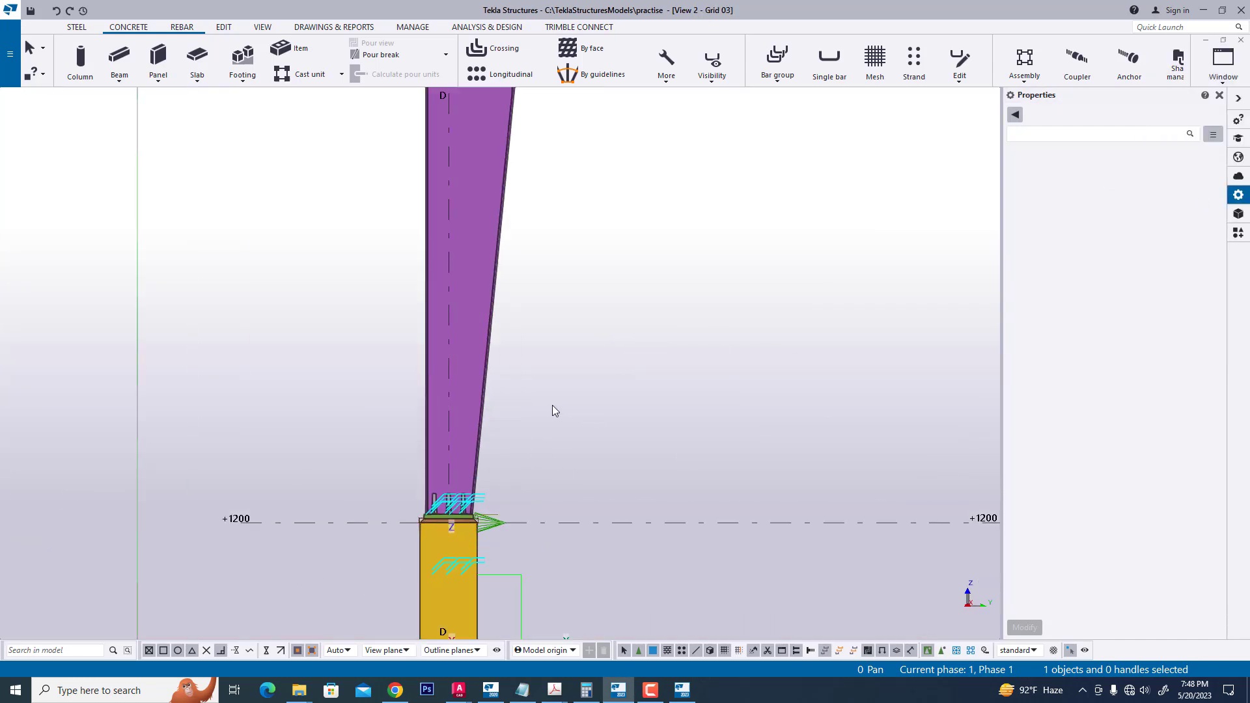
right_click(554, 404)
left_click(604, 478)
double_click(844, 418)
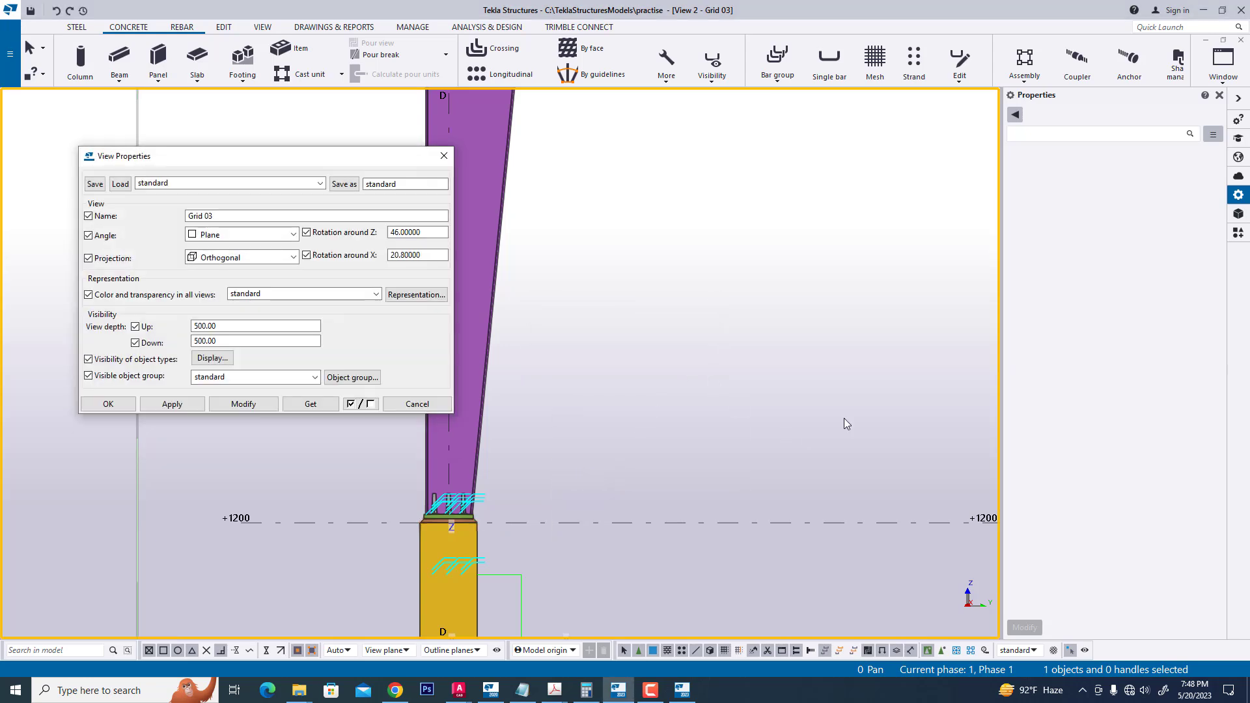
left_click(212, 358)
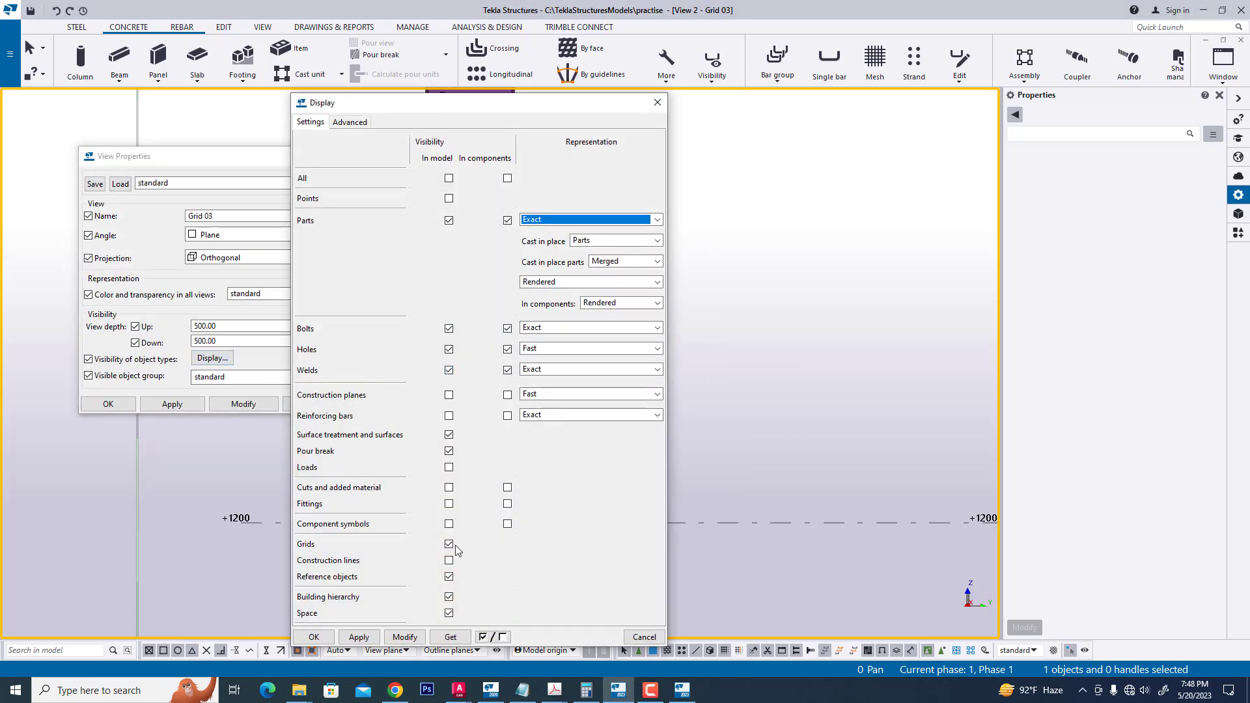
left_click(449, 351)
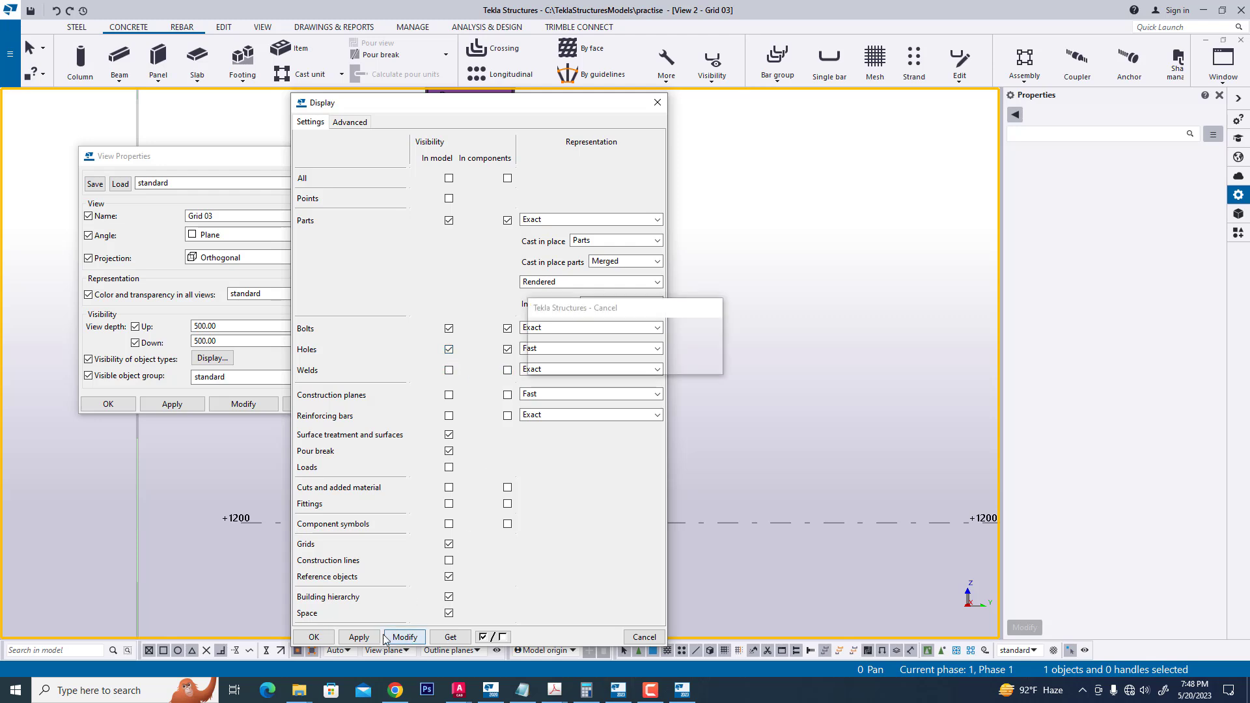
left_click(320, 638)
left_click(444, 157)
Step: Zoom in on the column base showing base plate, grout and anchor rods in the pedestal
scroll(670, 445, "down", 2)
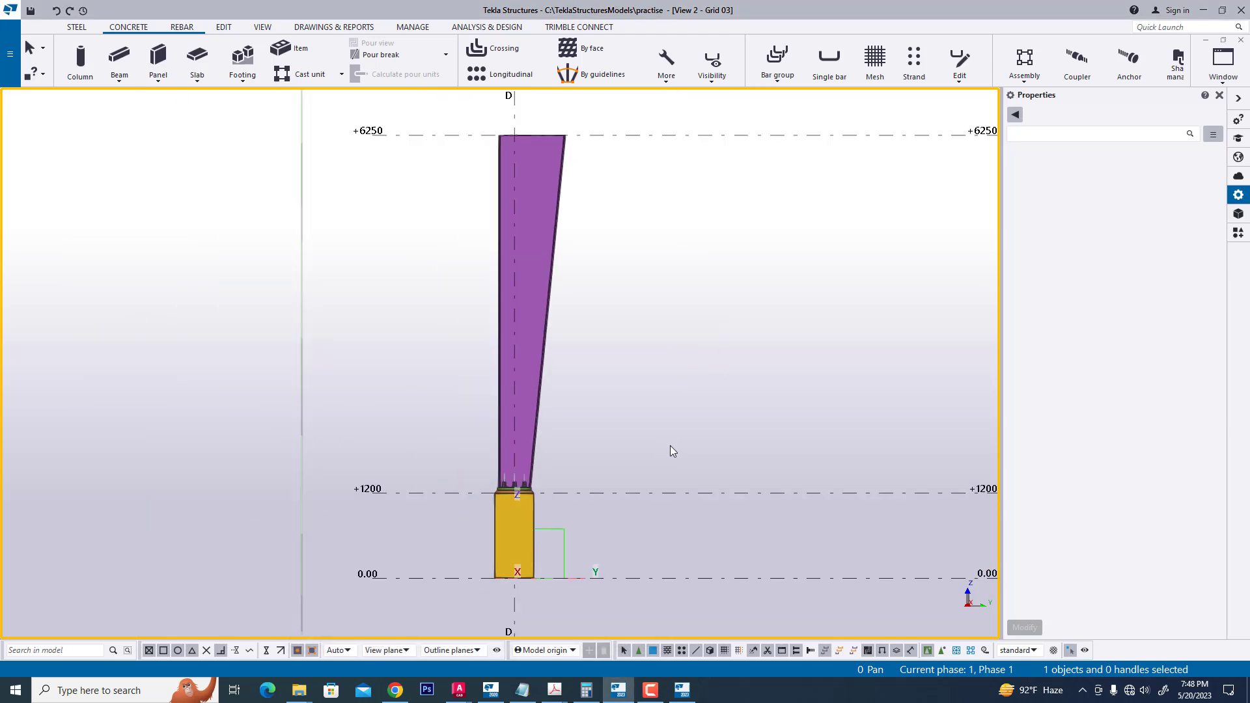
scroll(656, 447, "up", 5)
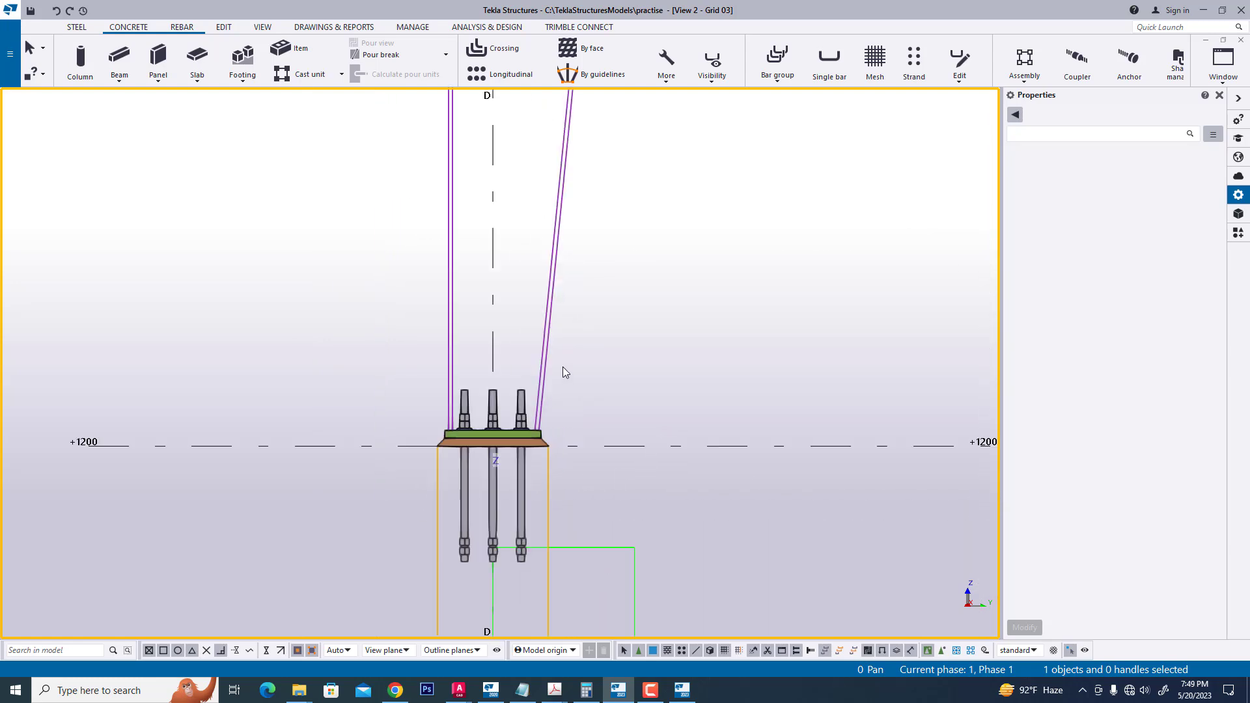
scroll(557, 454, "up", 1)
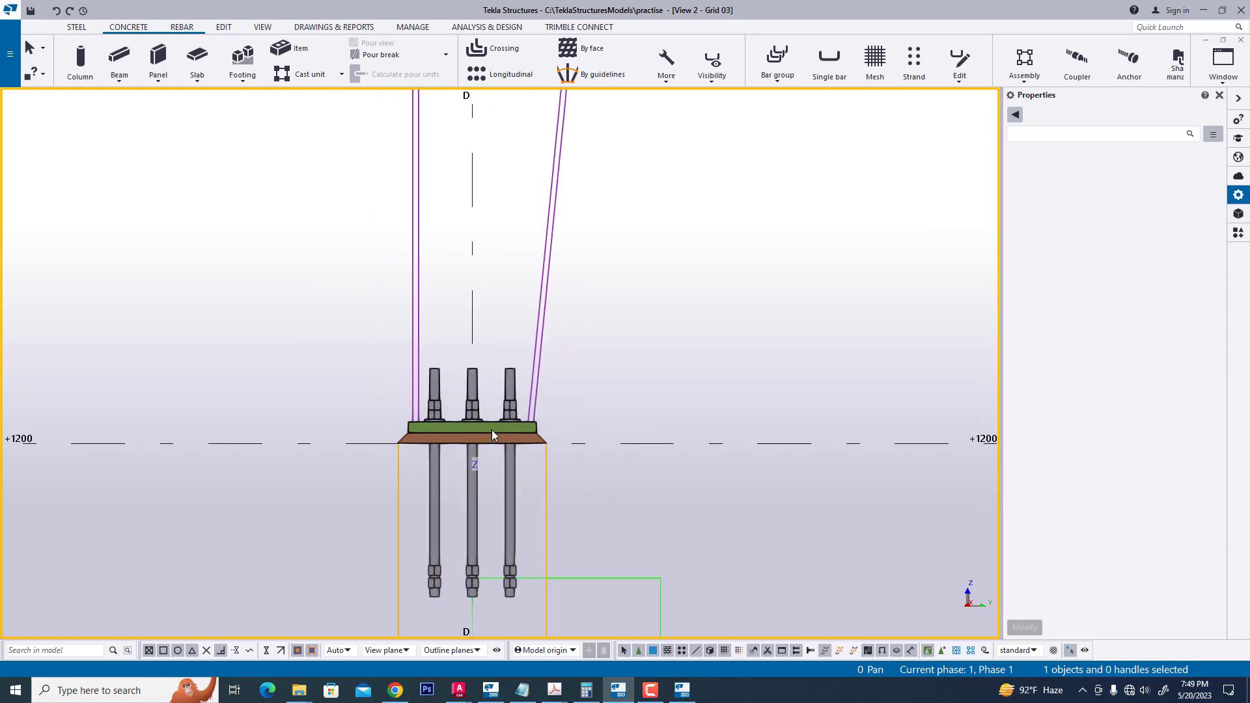
scroll(511, 408, "up", 3)
scroll(479, 451, "down", 6)
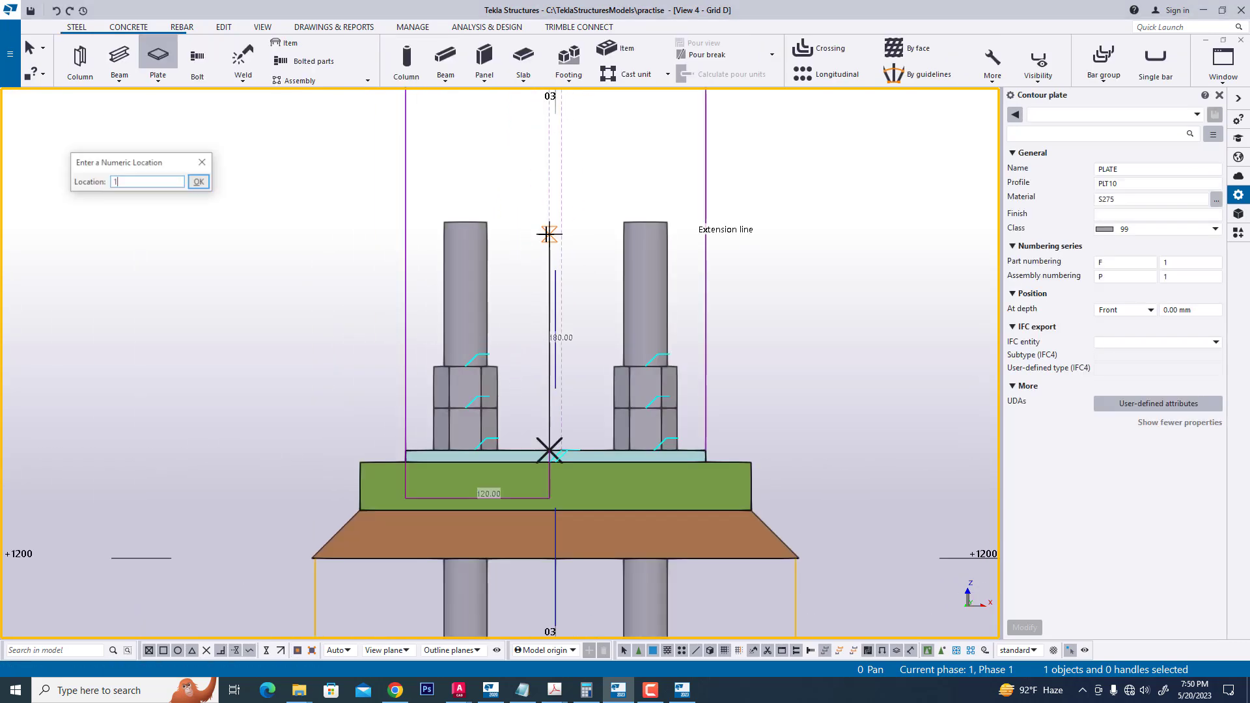
Step: Raise the triangular PLT10 gusset's next corner 100 mm, close it at the base plate edge, and select it
type("00")
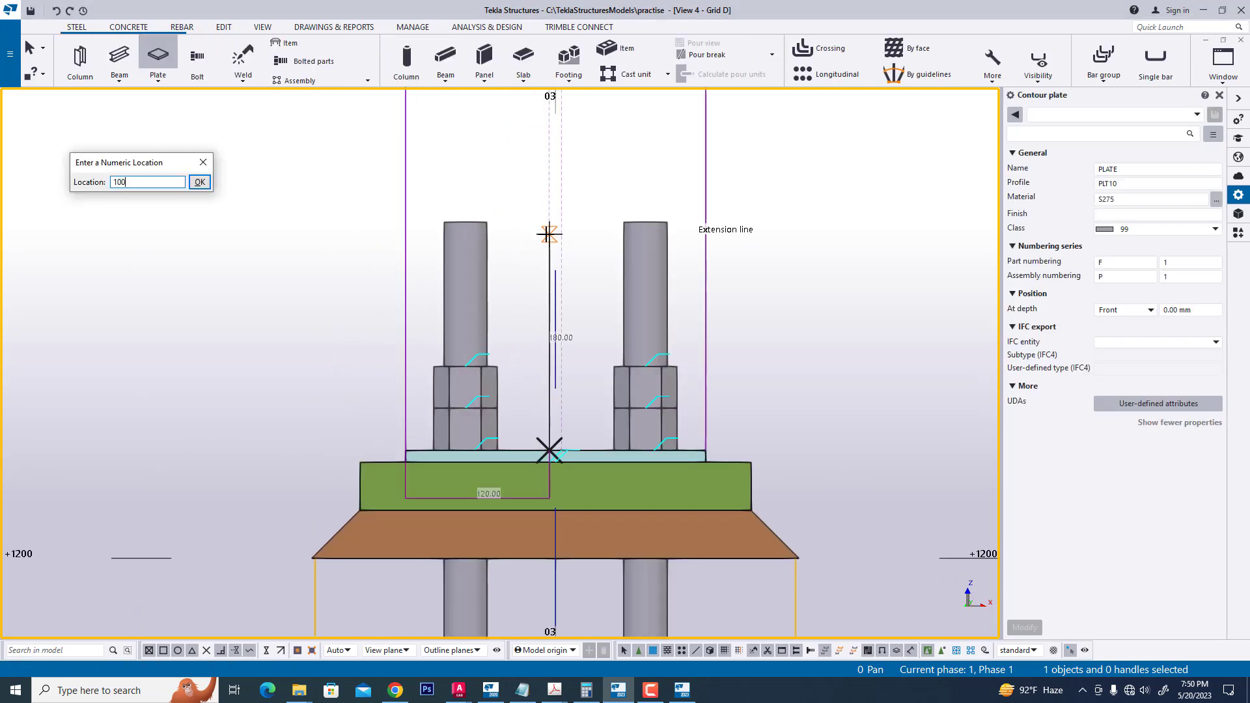
key("Return")
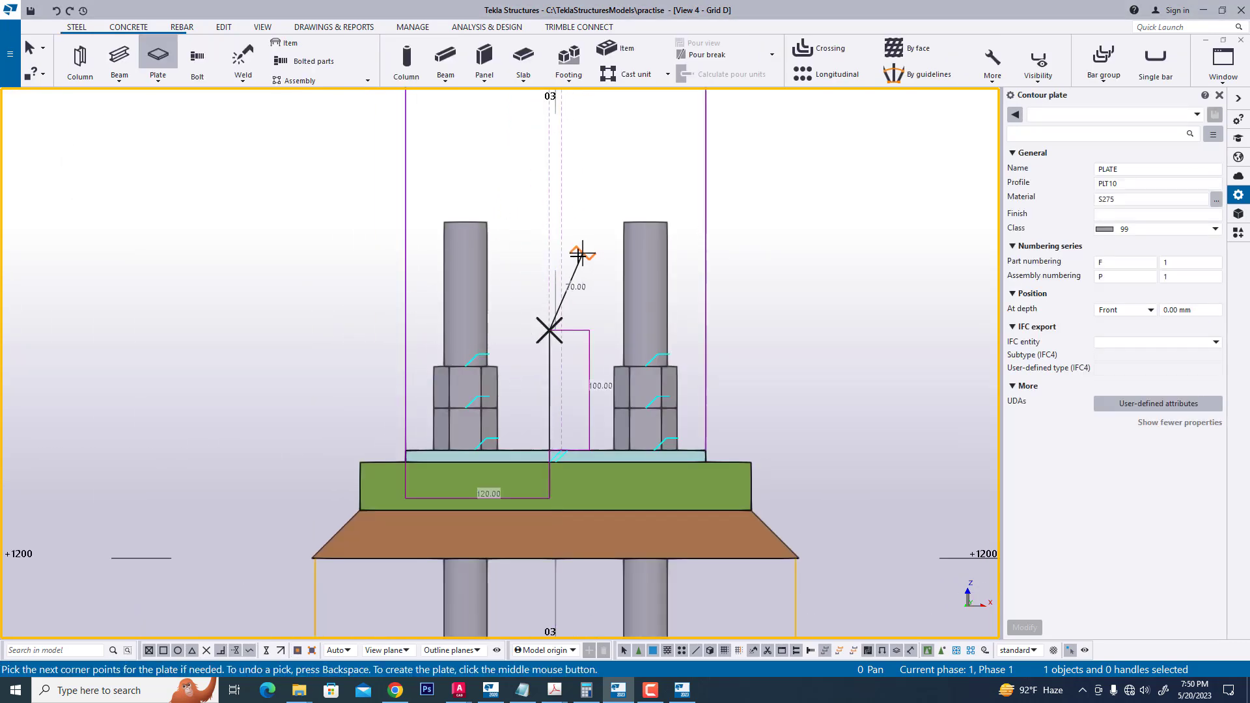
scroll(401, 450, "up", 2)
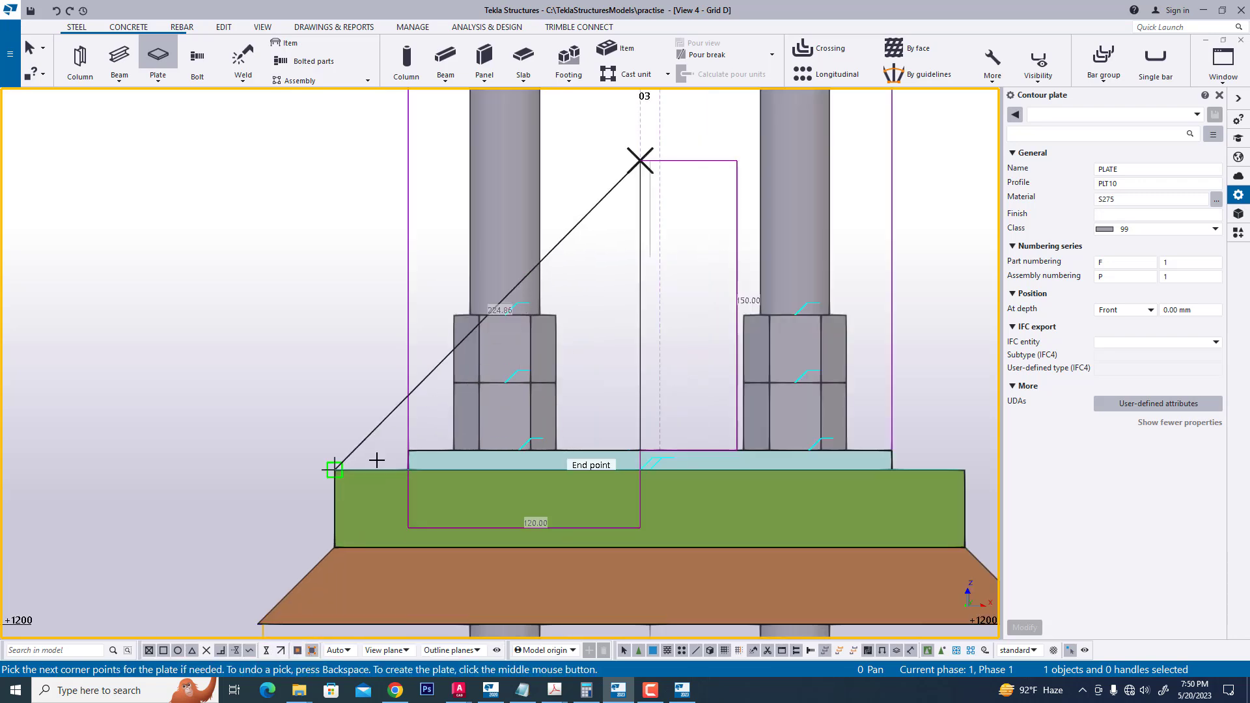
left_click(409, 450)
middle_click(409, 450)
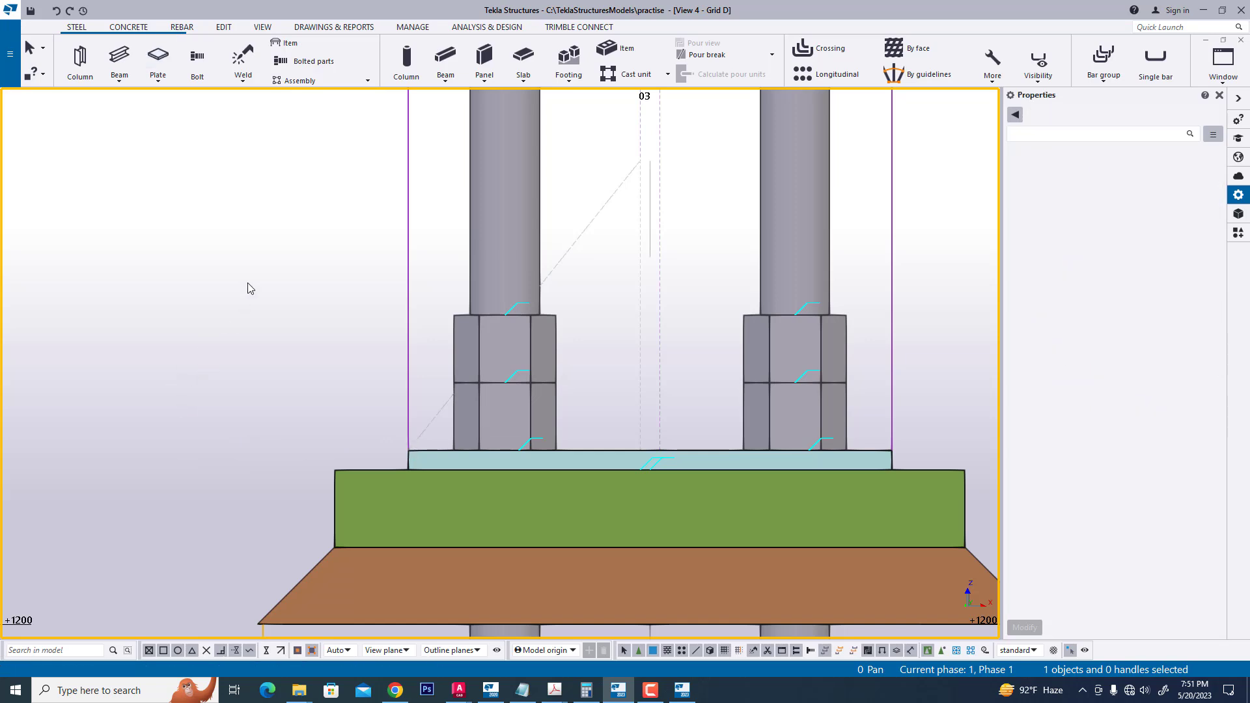
key("Escape")
left_click(588, 232)
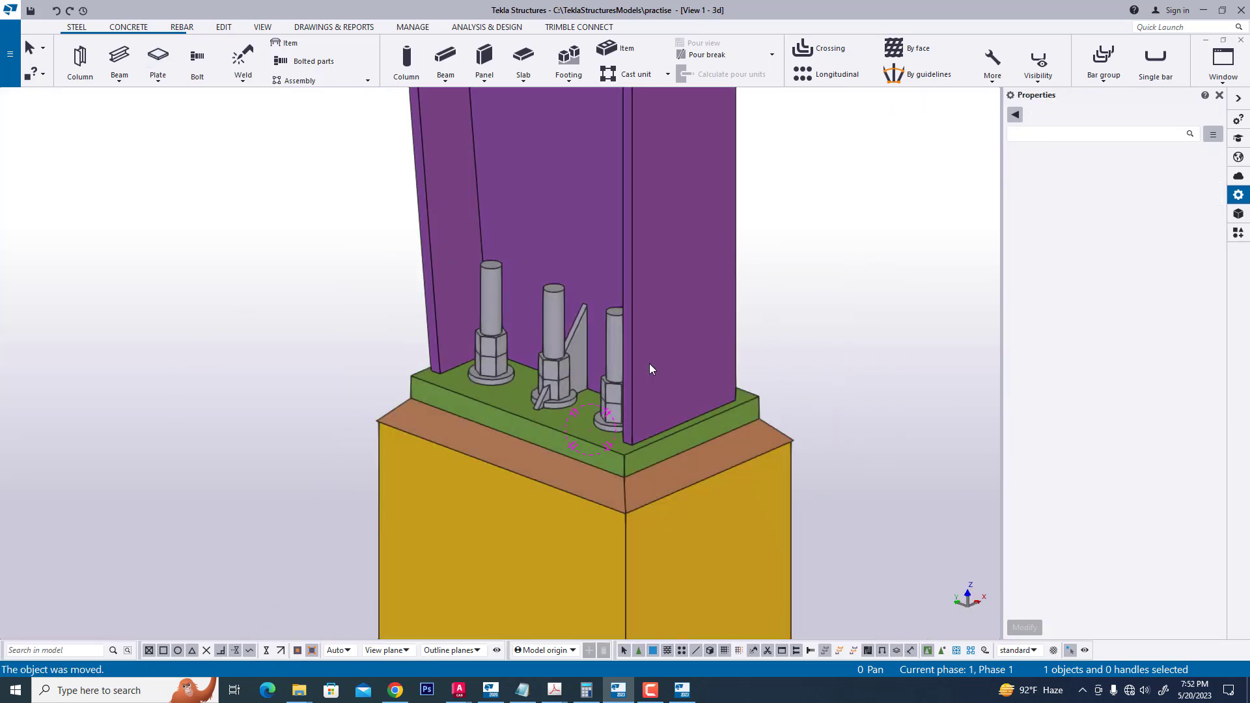
Step: Redraw the 3D view and select the new triangular stiffener to check it
scroll(671, 345, "down", 10)
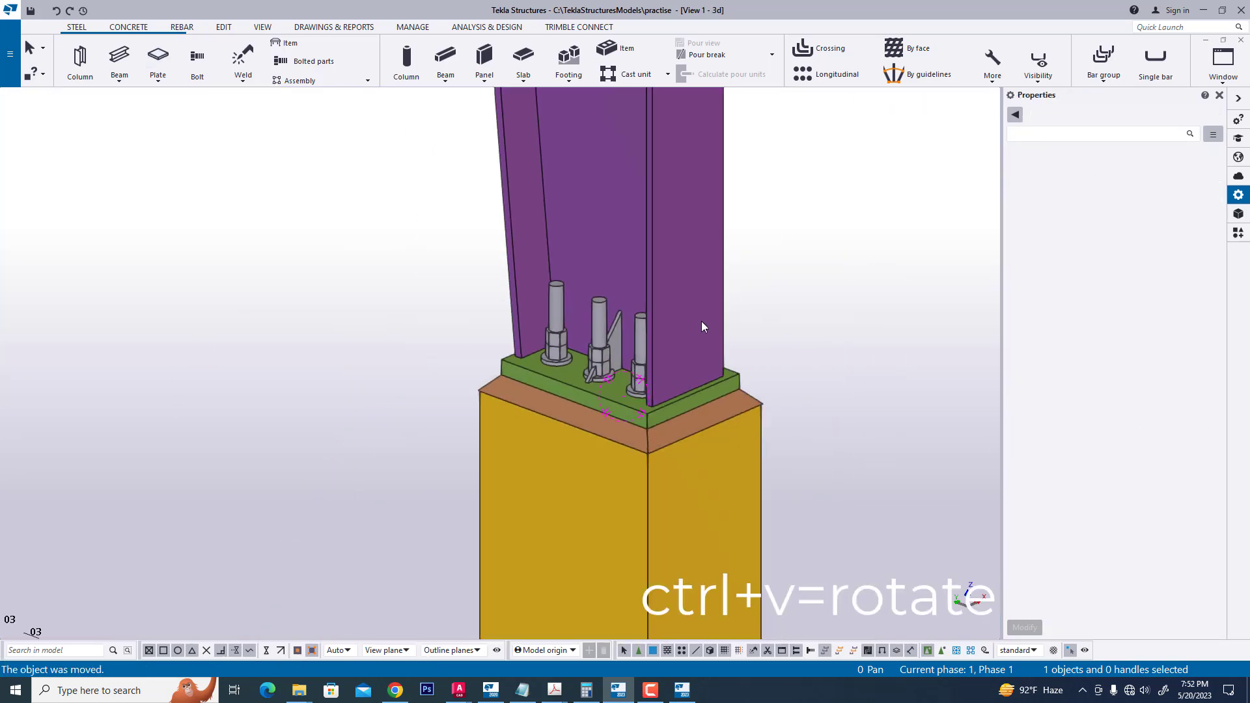
right_click(502, 267)
left_click(528, 355)
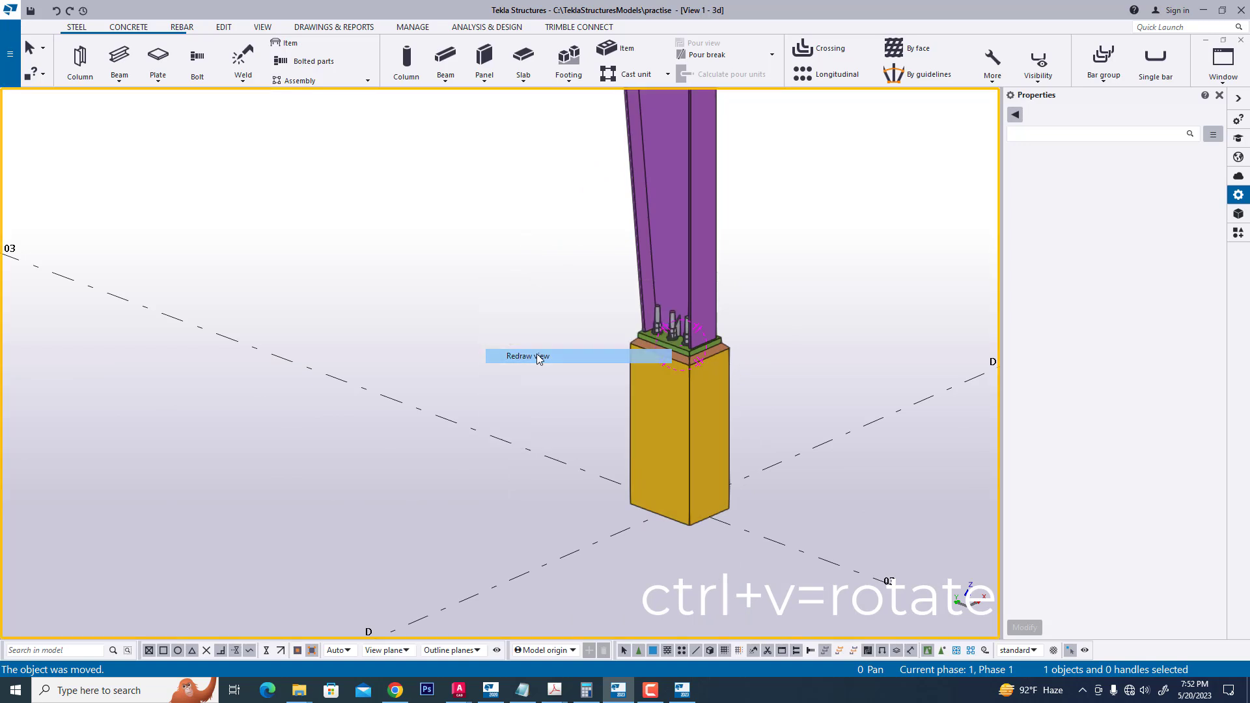
scroll(724, 376, "up", 3)
scroll(713, 339, "up", 3)
scroll(646, 306, "up", 3)
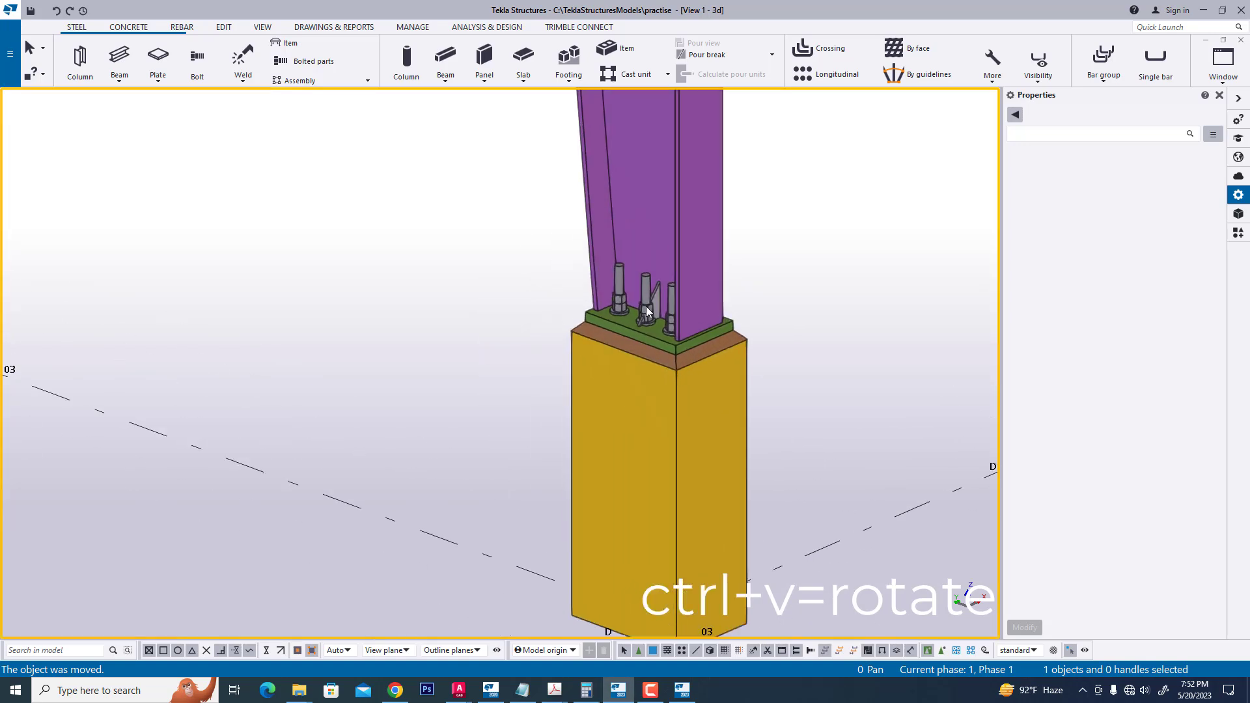
left_click(666, 280)
left_click(826, 290)
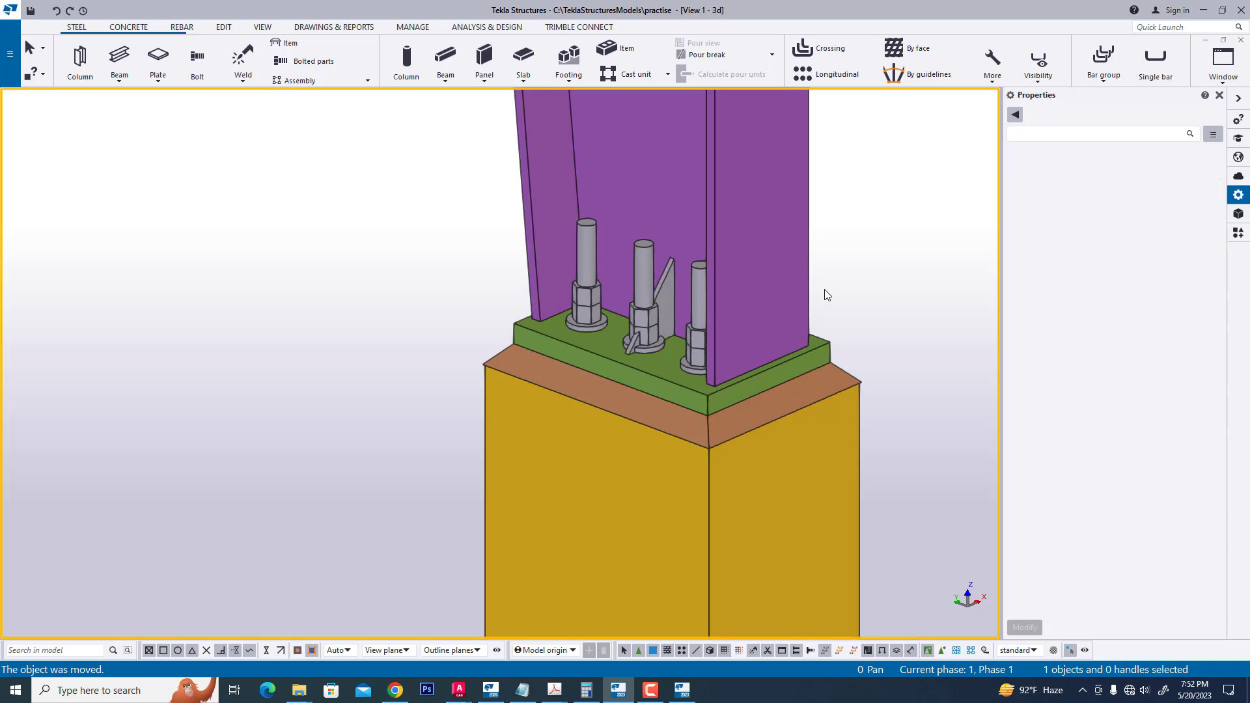
Step: Switch to the Grid 03 elevation with parts shown semi-transparent, zoomed on the anchor rods
left_click(1224, 62)
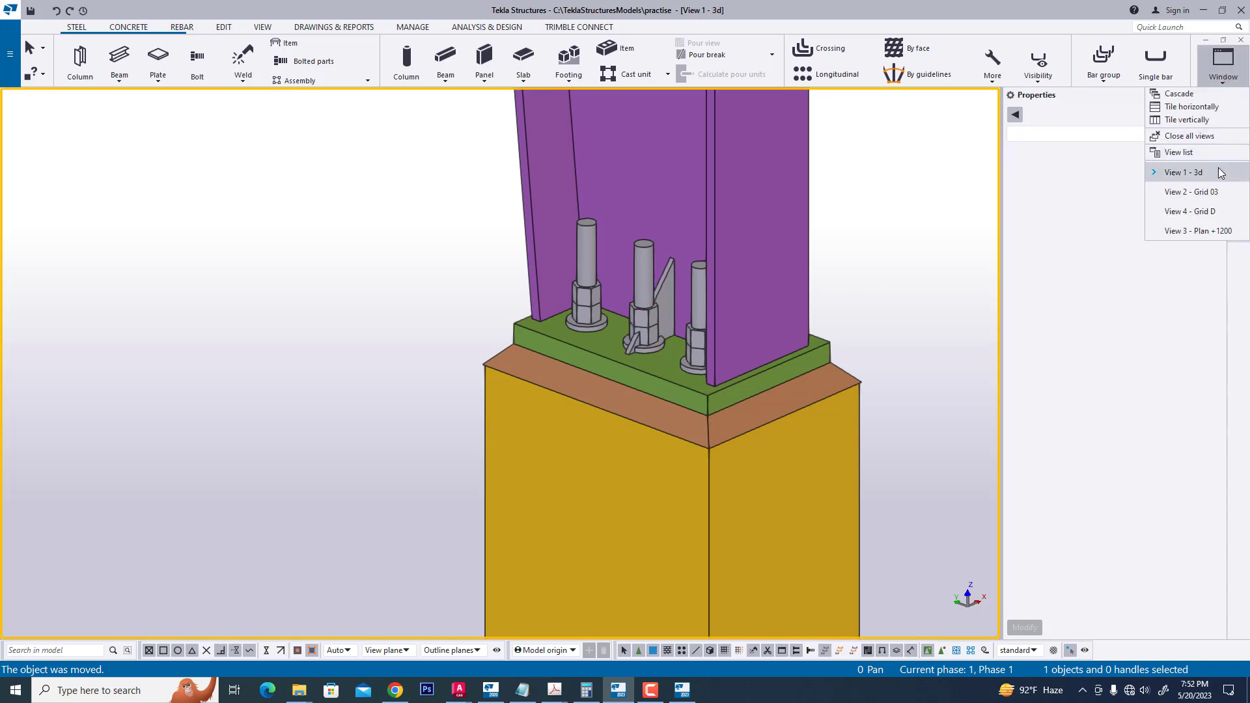
left_click(1198, 192)
key("ctrl+1")
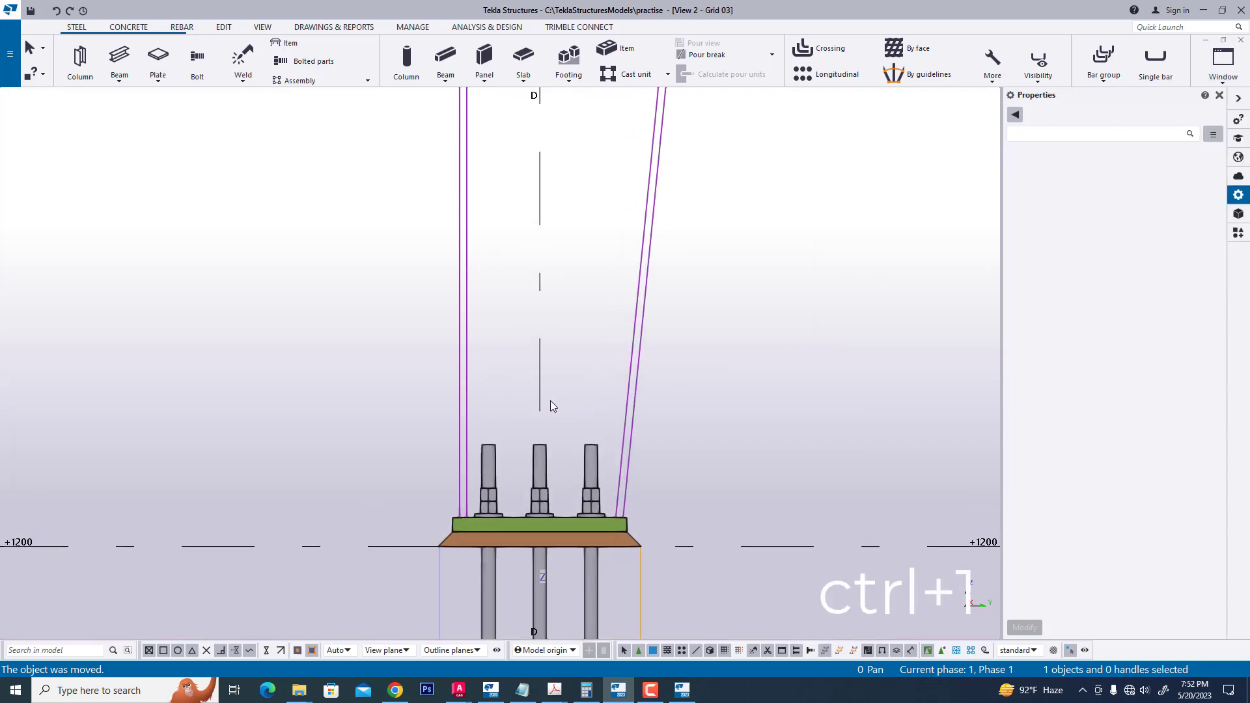
scroll(549, 400, "up", 5)
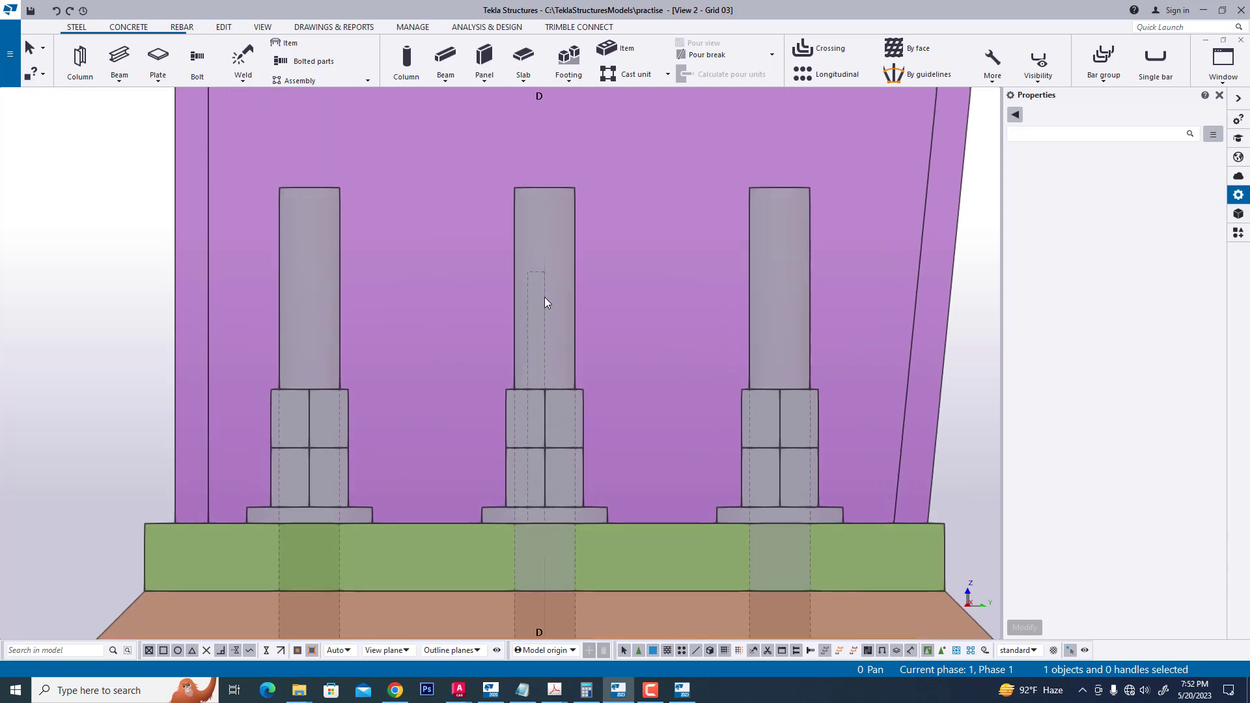
Step: Move the stiffener plate to its new position between the anchor rods
left_click(531, 277)
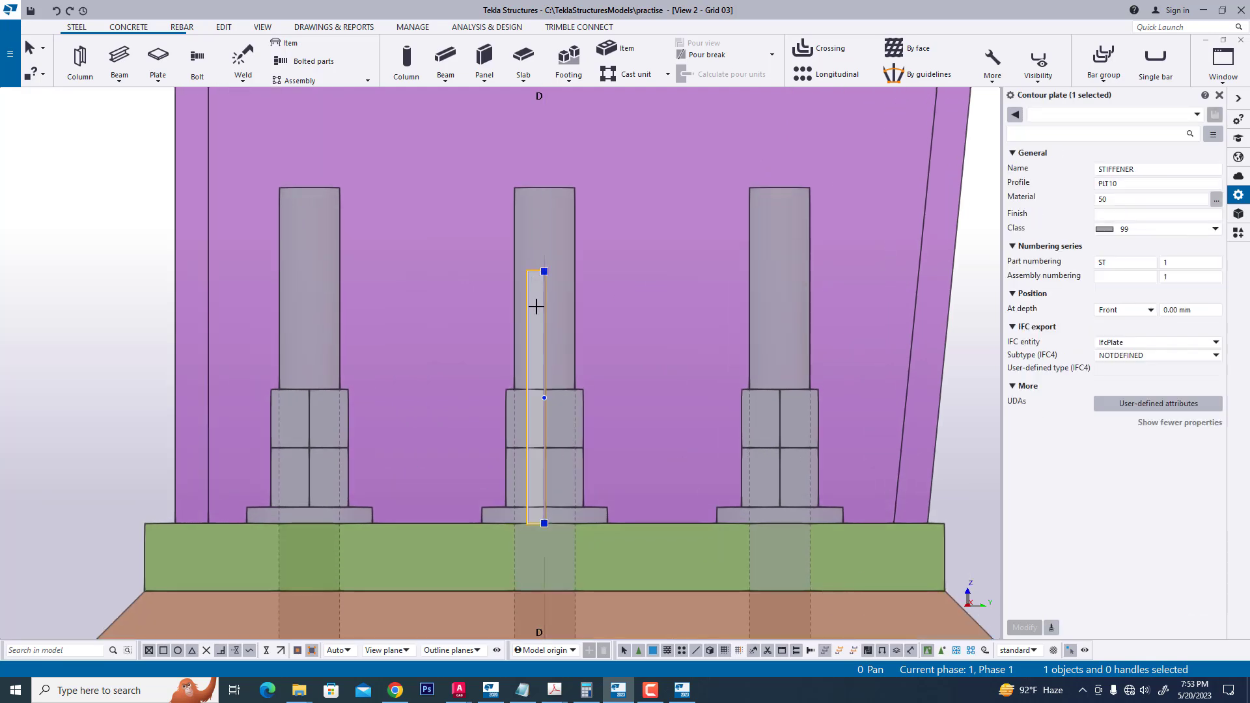
scroll(536, 306, "down", 2)
left_click(586, 331)
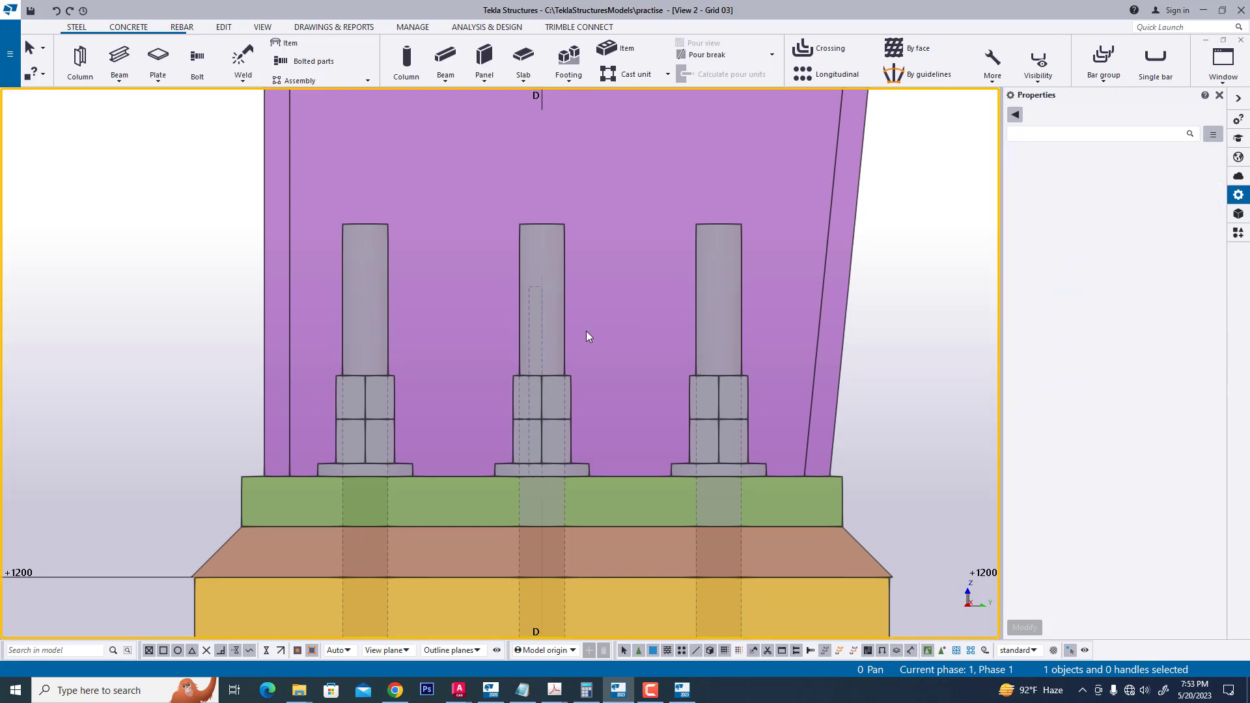
scroll(537, 280, "up", 2)
left_click(533, 276)
right_click(533, 279)
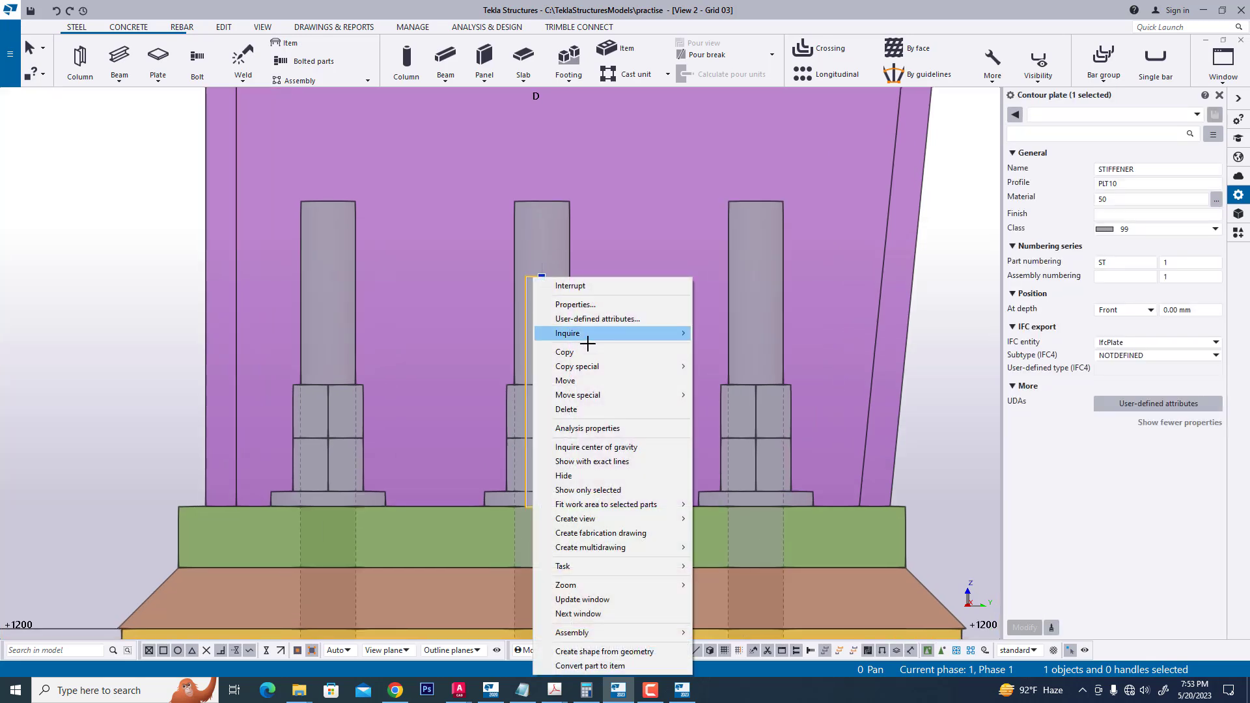
left_click(592, 381)
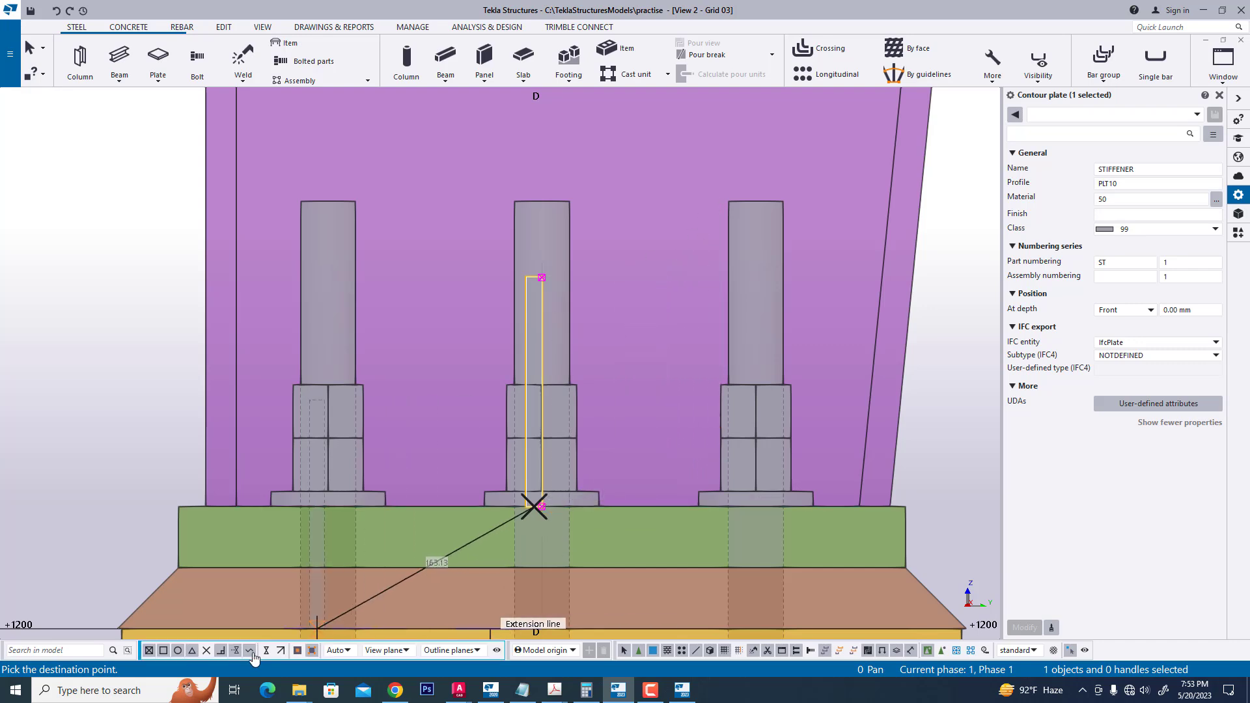
left_click(649, 506)
scroll(645, 401, "down", 4)
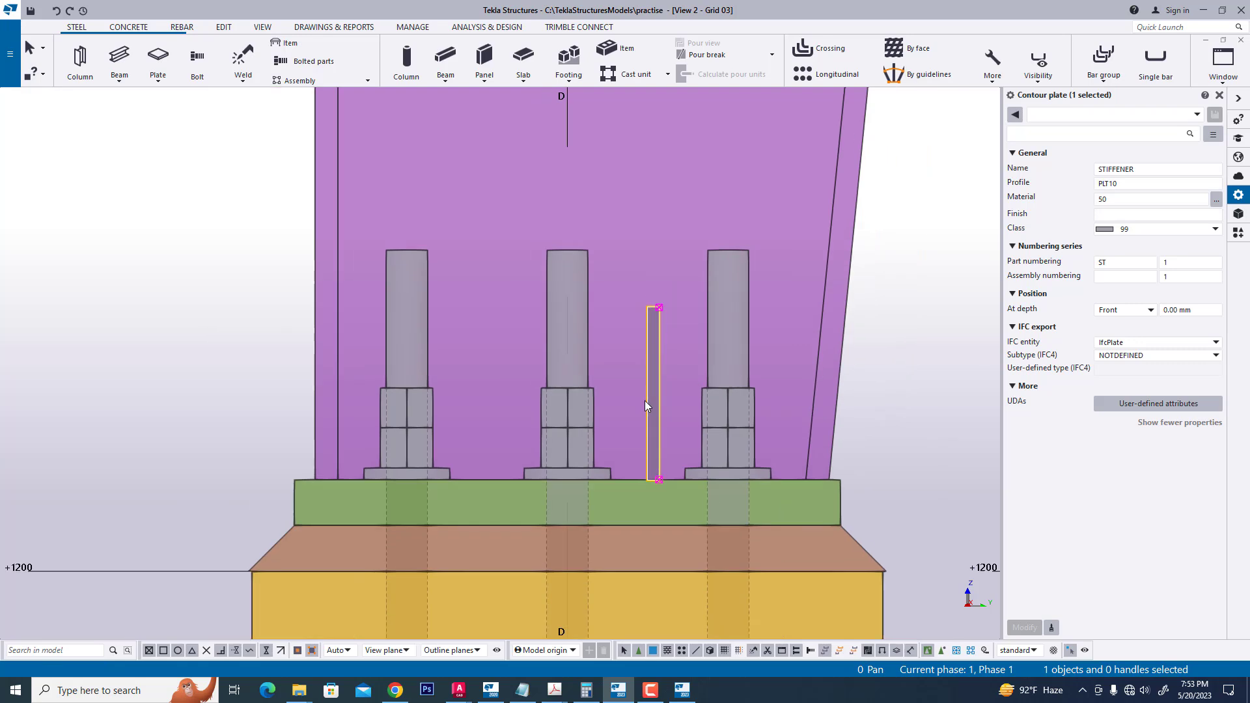
scroll(668, 359, "up", 4)
Step: Copy the stiffener 150 mm sideways beside the left anchor rod, then return to the 3D view
left_click(643, 359)
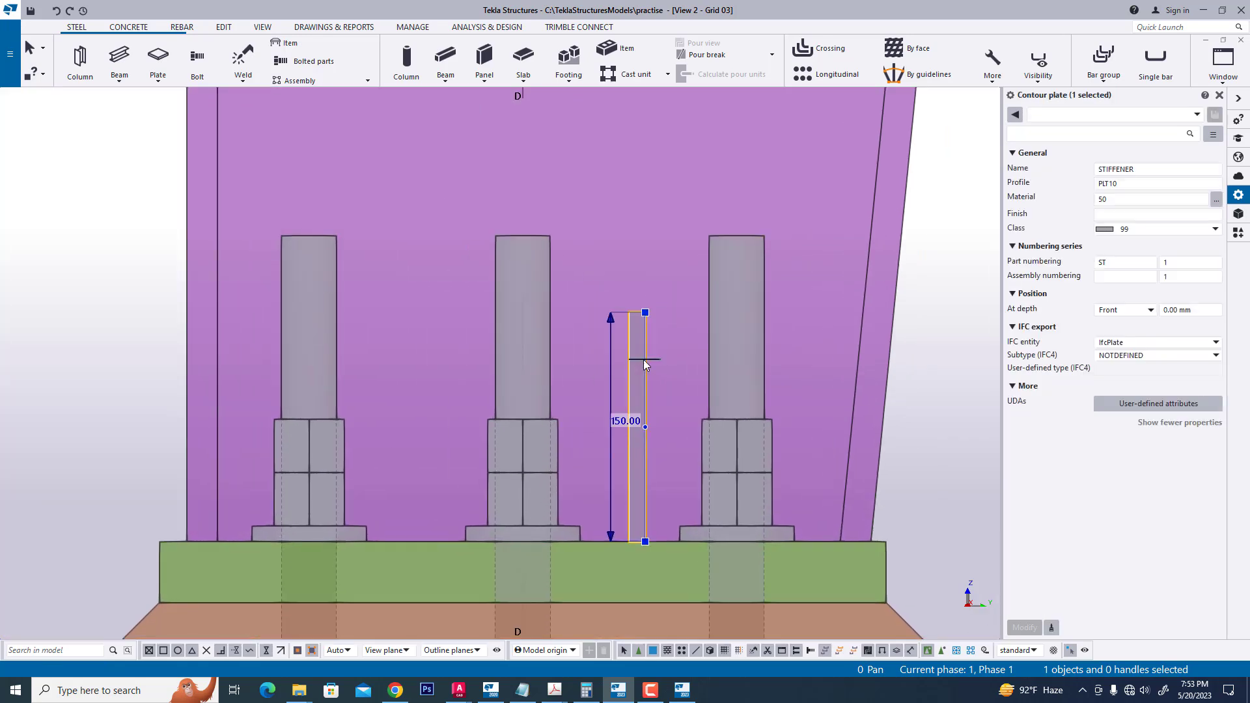
right_click(644, 360)
left_click(840, 363)
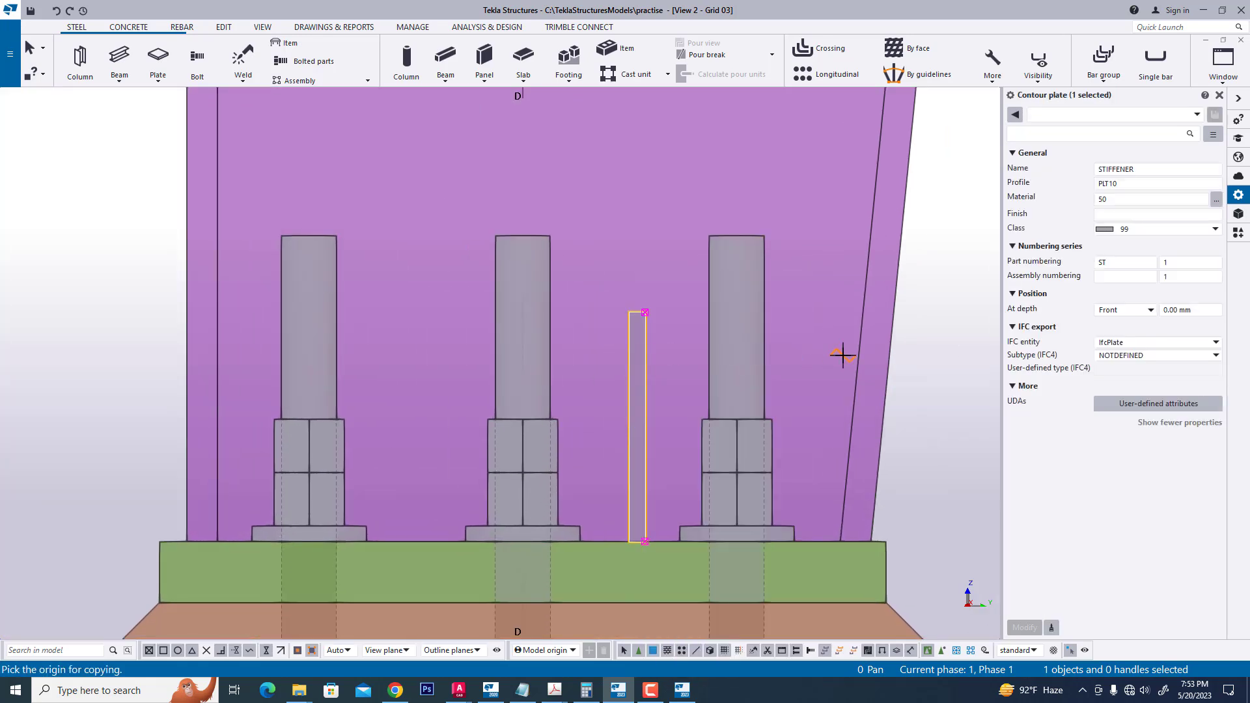
left_click(630, 542)
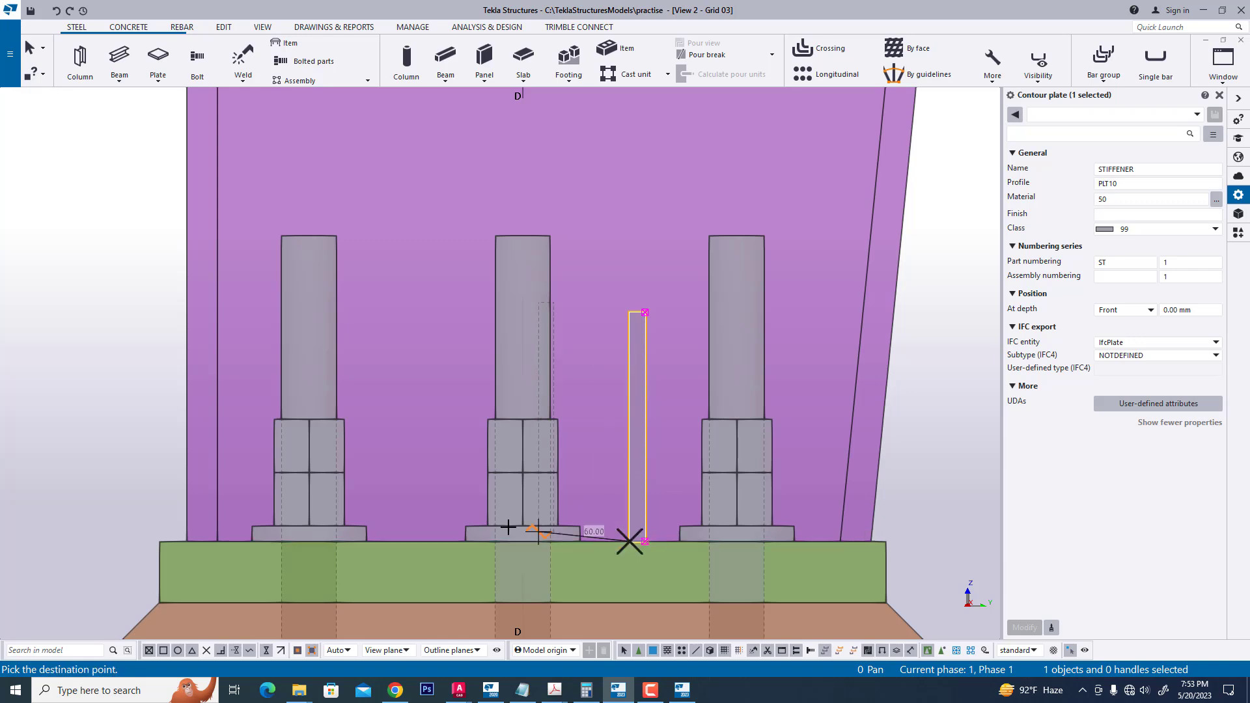
left_click(405, 541)
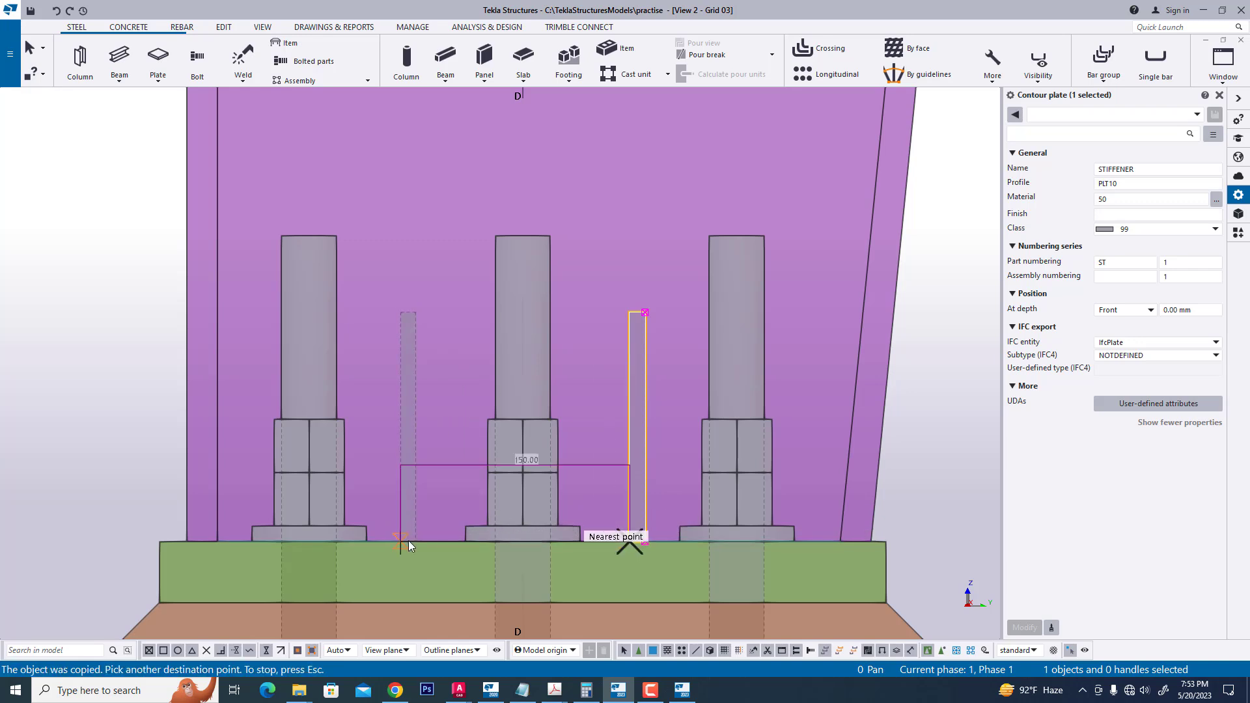
scroll(822, 374, "down", 3)
key("Escape")
left_click(1243, 72)
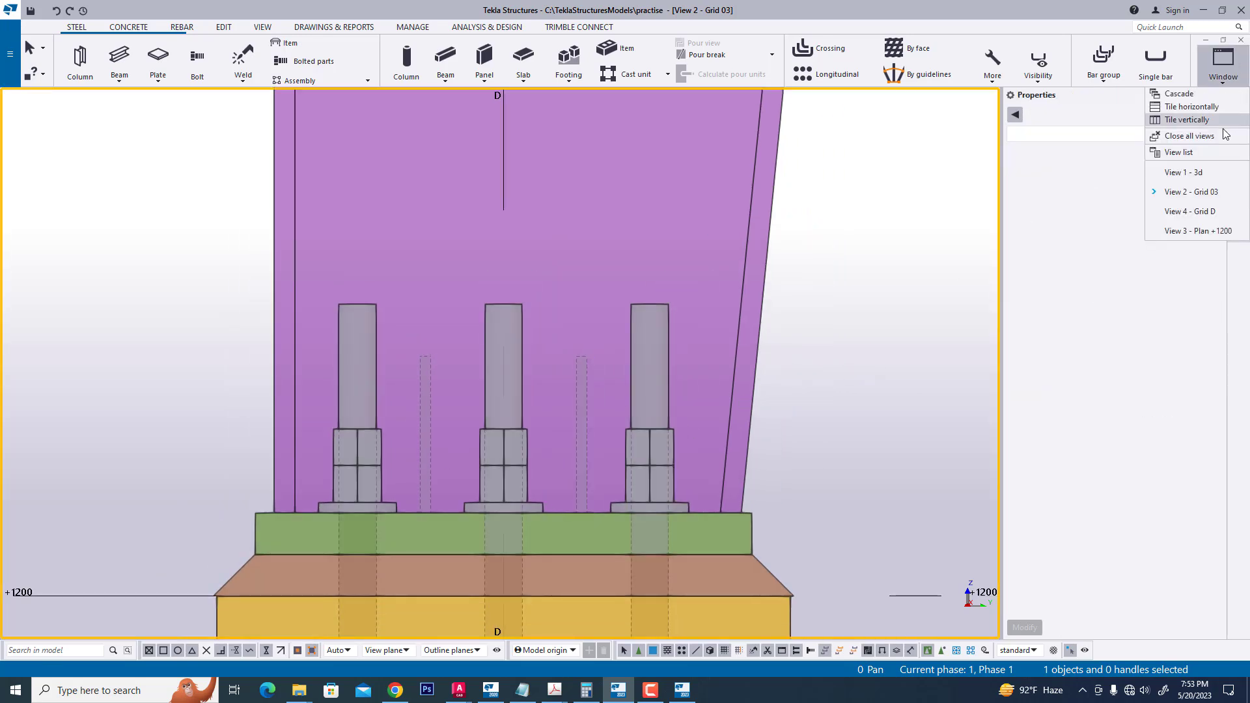
left_click(1215, 170)
Step: Redraw the 3D view, switch to Grid D and box-select both stiffener plates
right_click(350, 359)
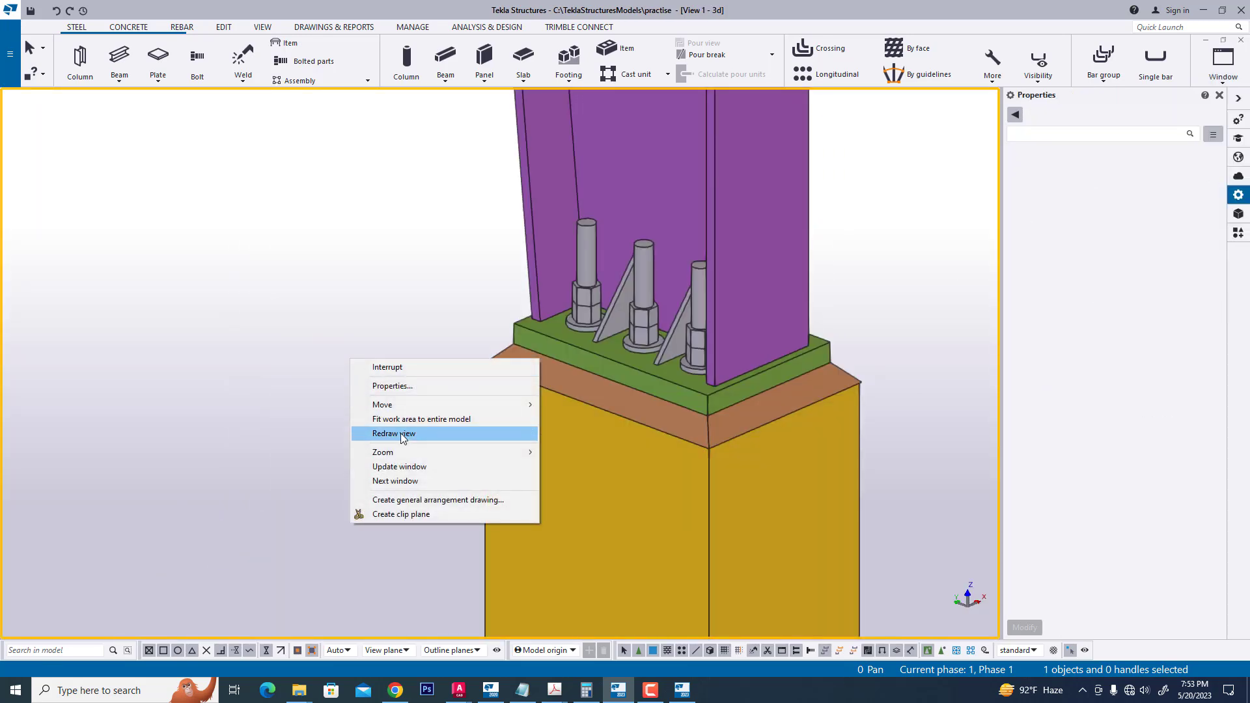
left_click(417, 434)
left_click(1224, 62)
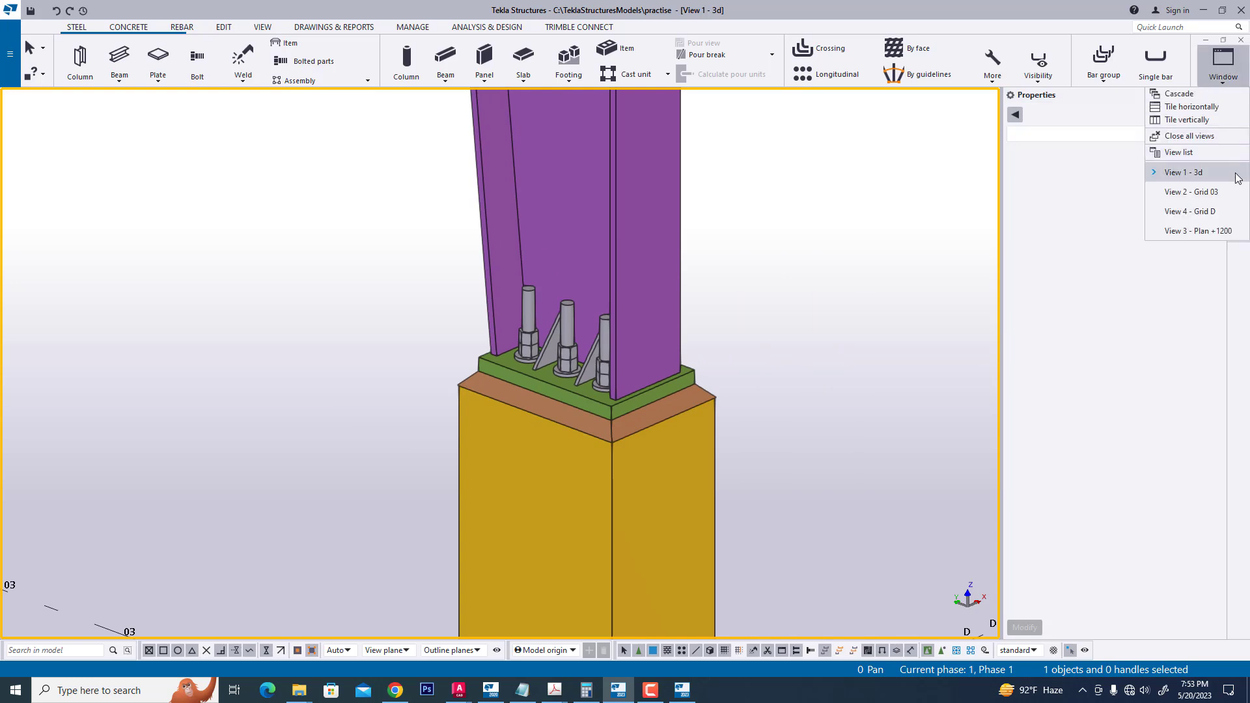
left_click(1215, 228)
scroll(545, 293, "up", 3)
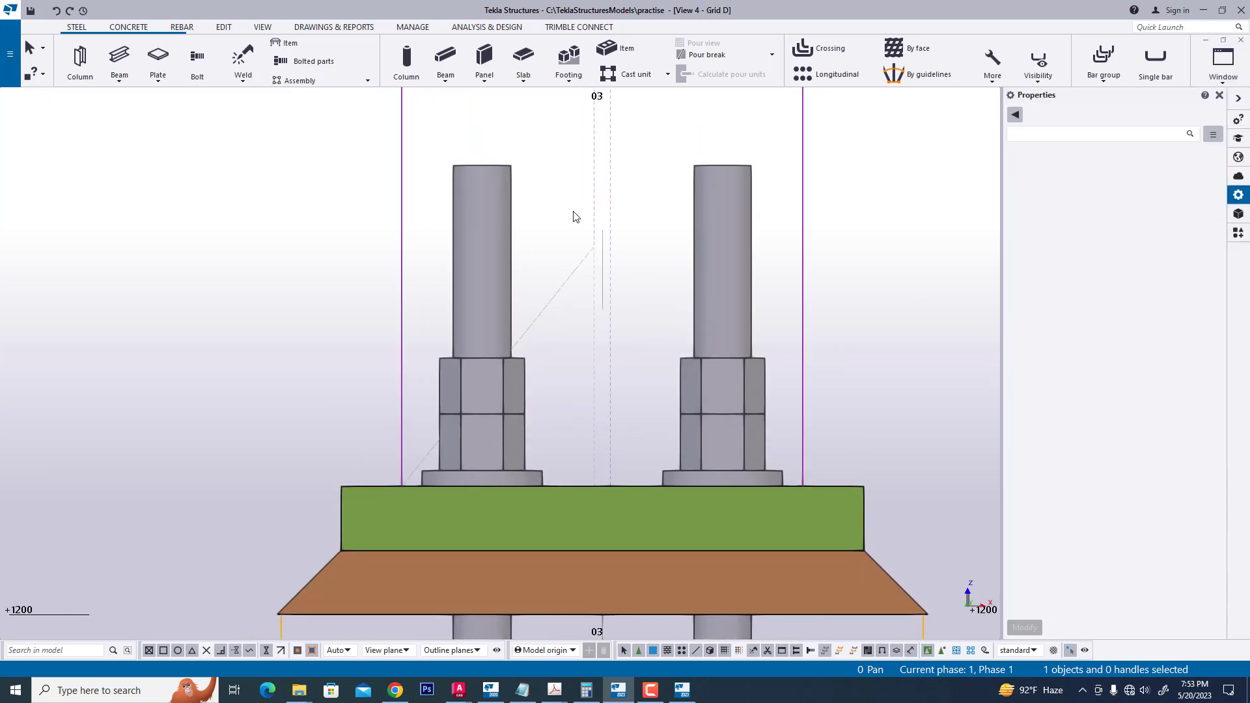
left_click_drag(553, 343, 553, 340)
Step: Mirror-copy both stiffeners across grid 03 with a 90° mirror angle
right_click(553, 233)
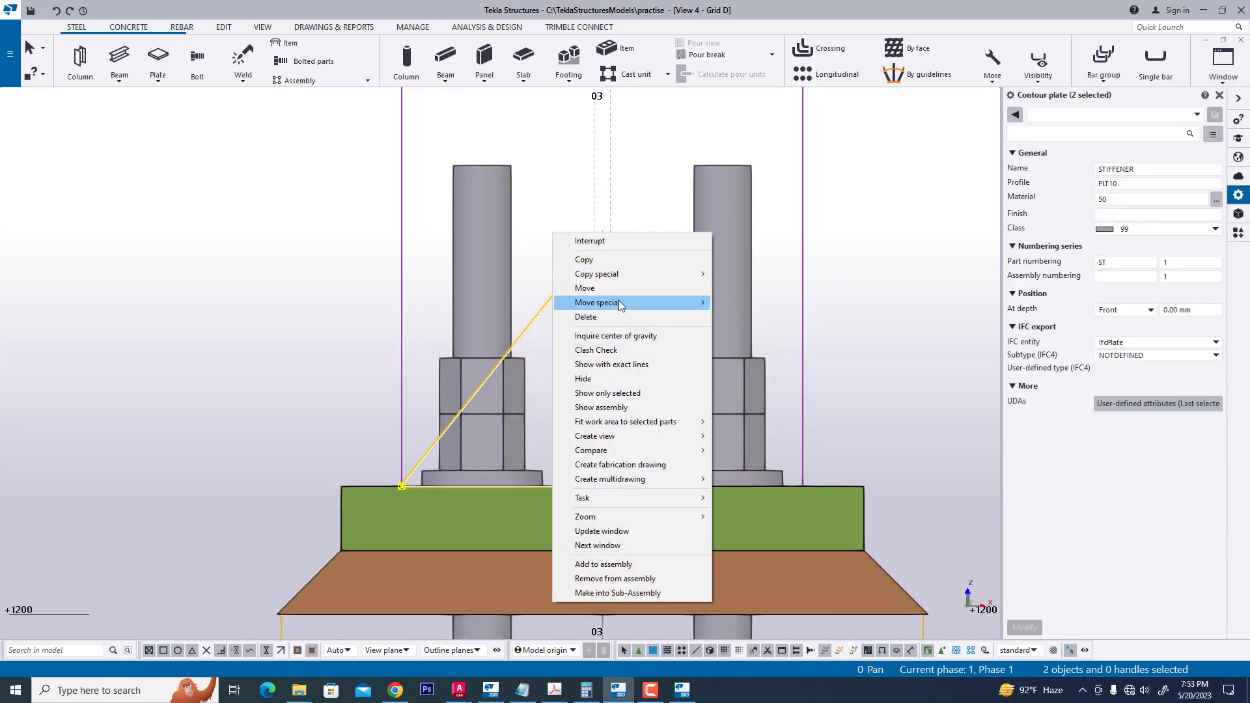
mouse_move(620, 305)
mouse_move(619, 274)
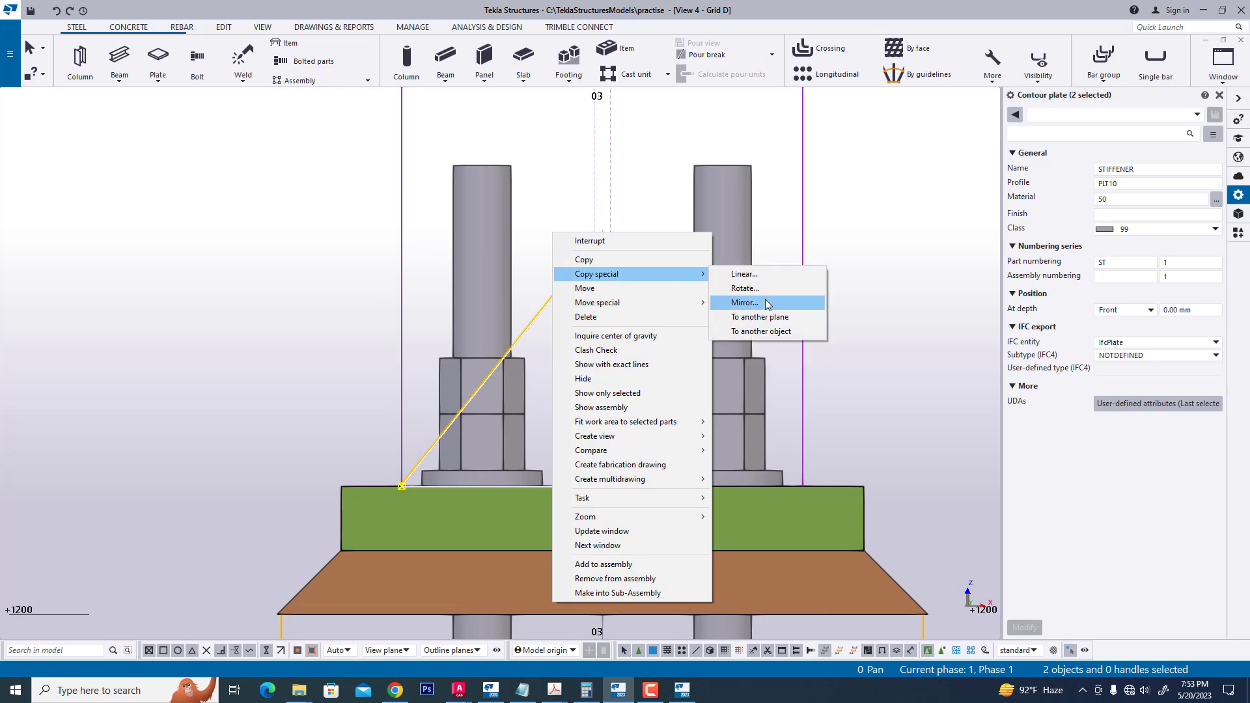
left_click(765, 301)
left_click(605, 239)
type("90.00000")
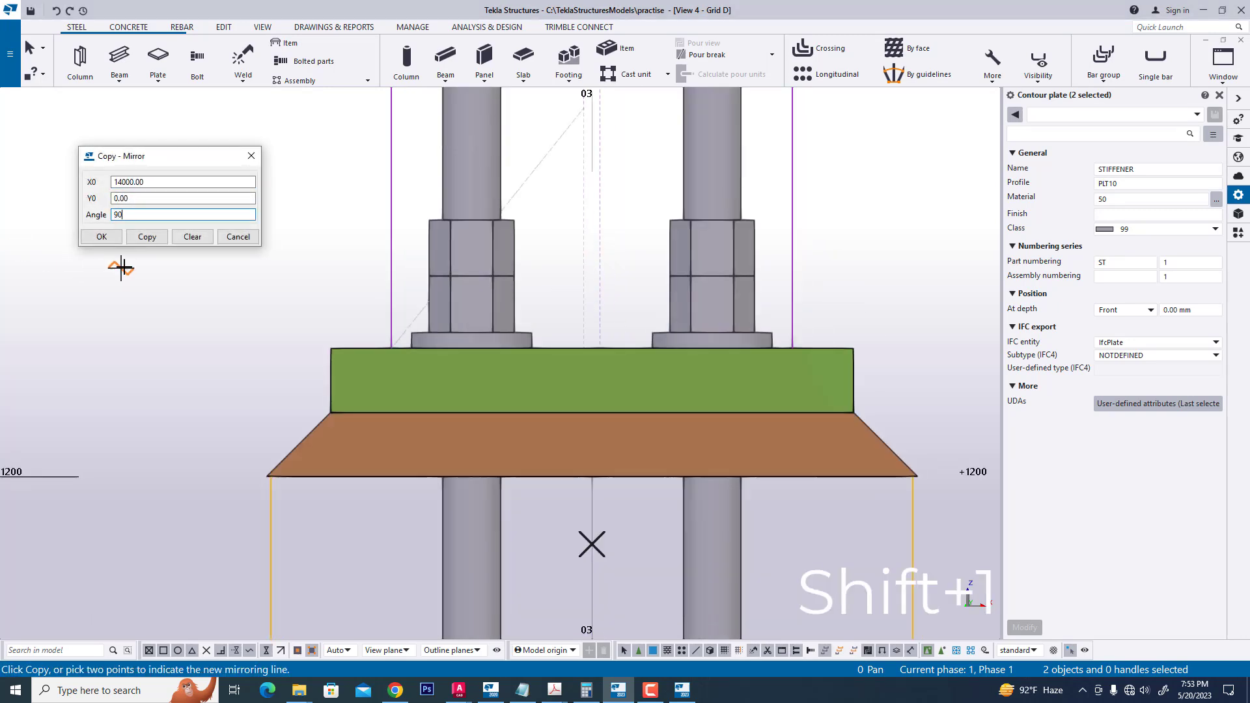
left_click(252, 156)
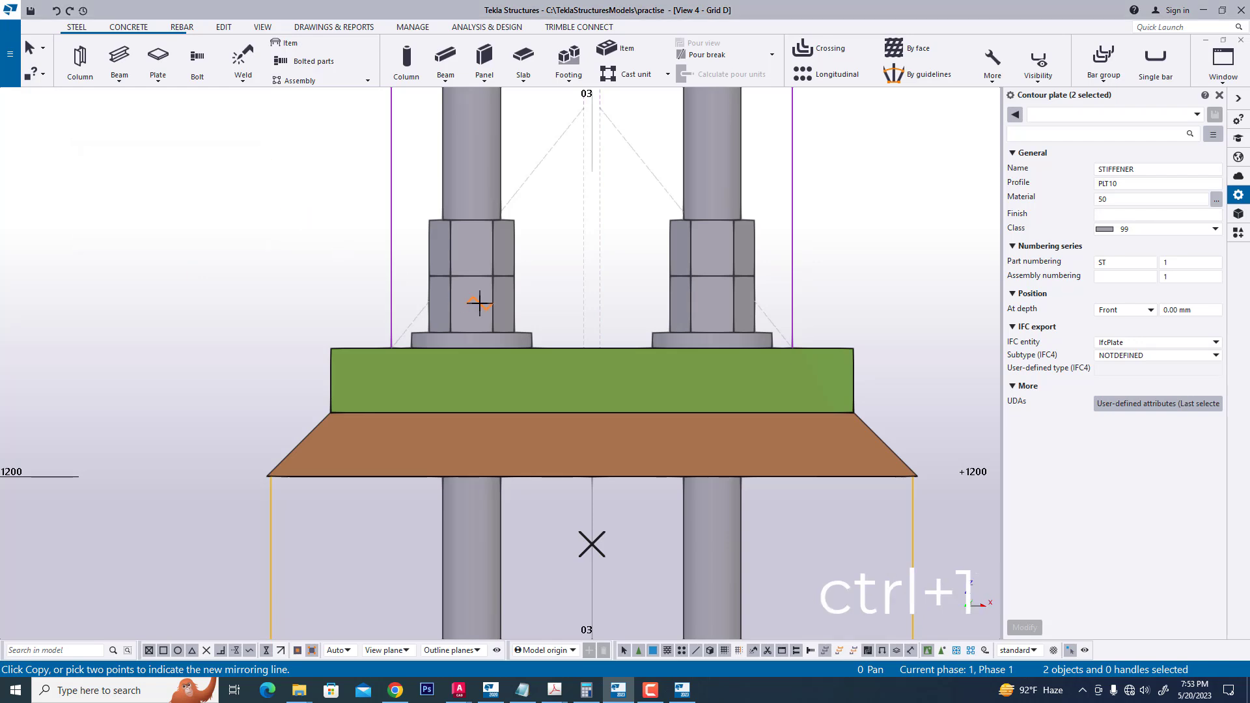
Step: Return to the 3D view and rotate it to inspect the mirrored stiffeners
left_click(1223, 62)
left_click(1215, 173)
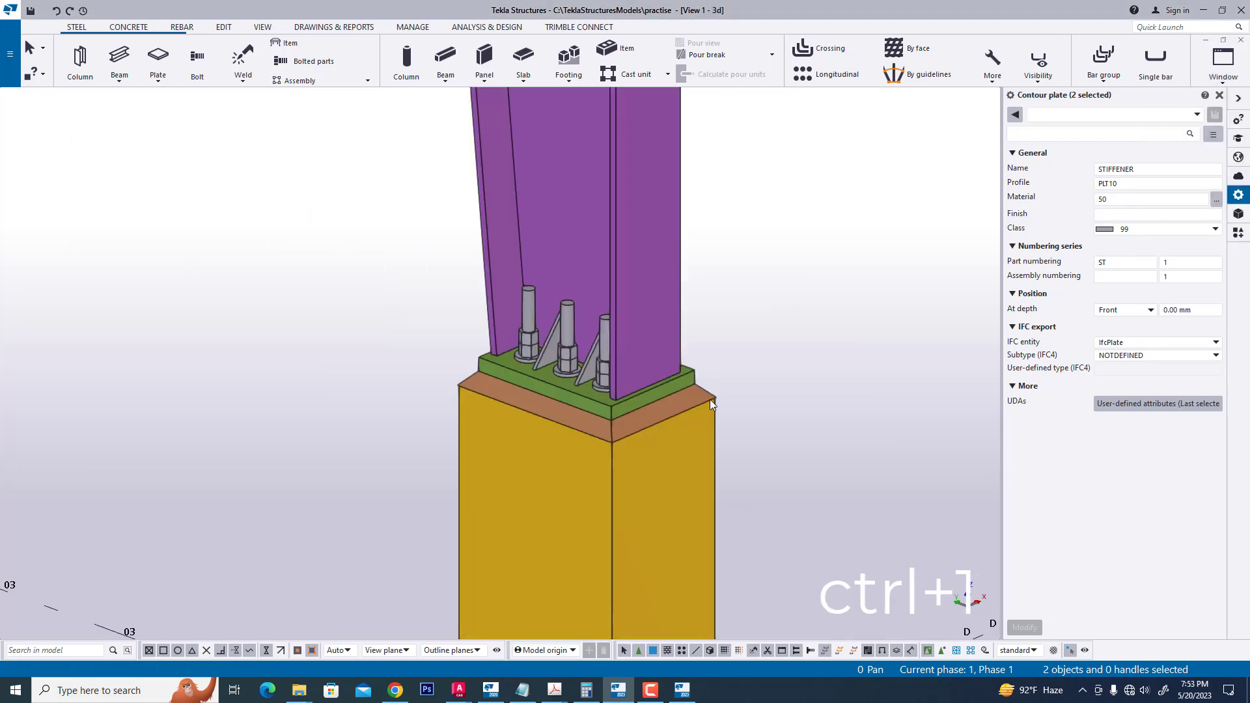
left_click(604, 361)
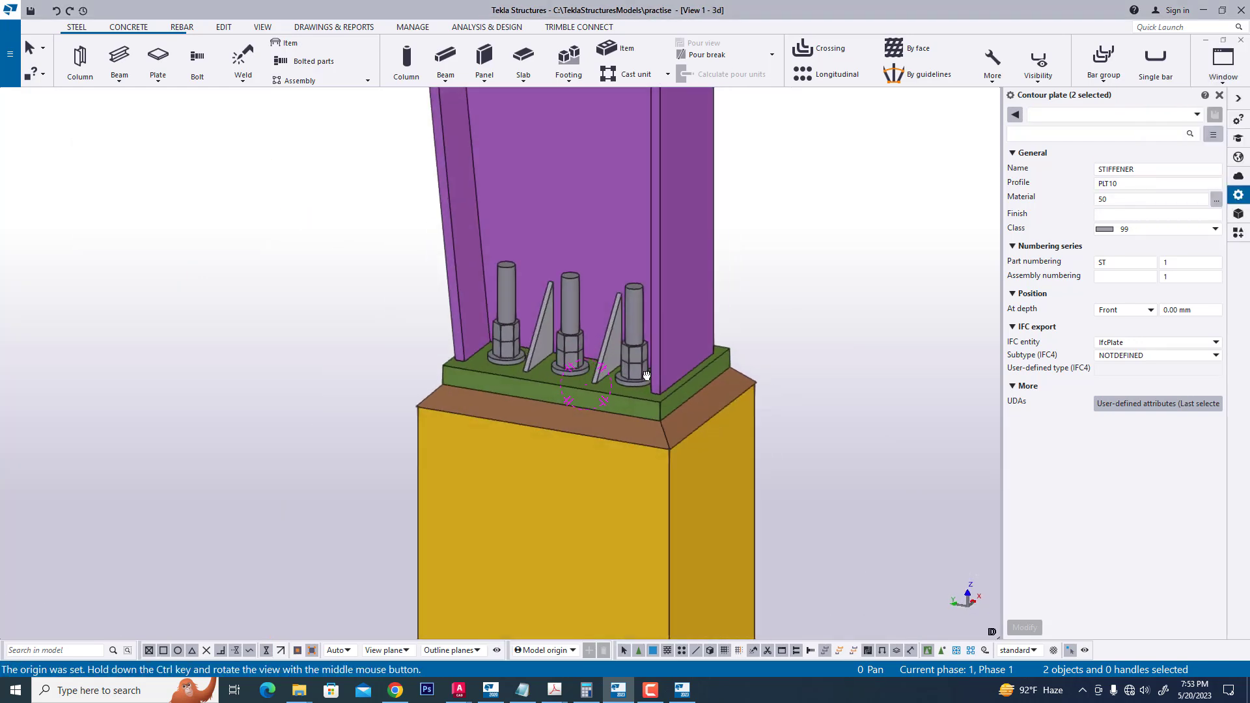
mouse_move(605, 361)
middle_mouse_down("ctrl")
mouse_move(771, 350)
mouse_move(405, 399)
mouse_move(535, 379)
mouse_move(508, 399)
mouse_move(553, 464)
mouse_move(861, 358)
middle_mouse_up("ctrl")
right_click(834, 329)
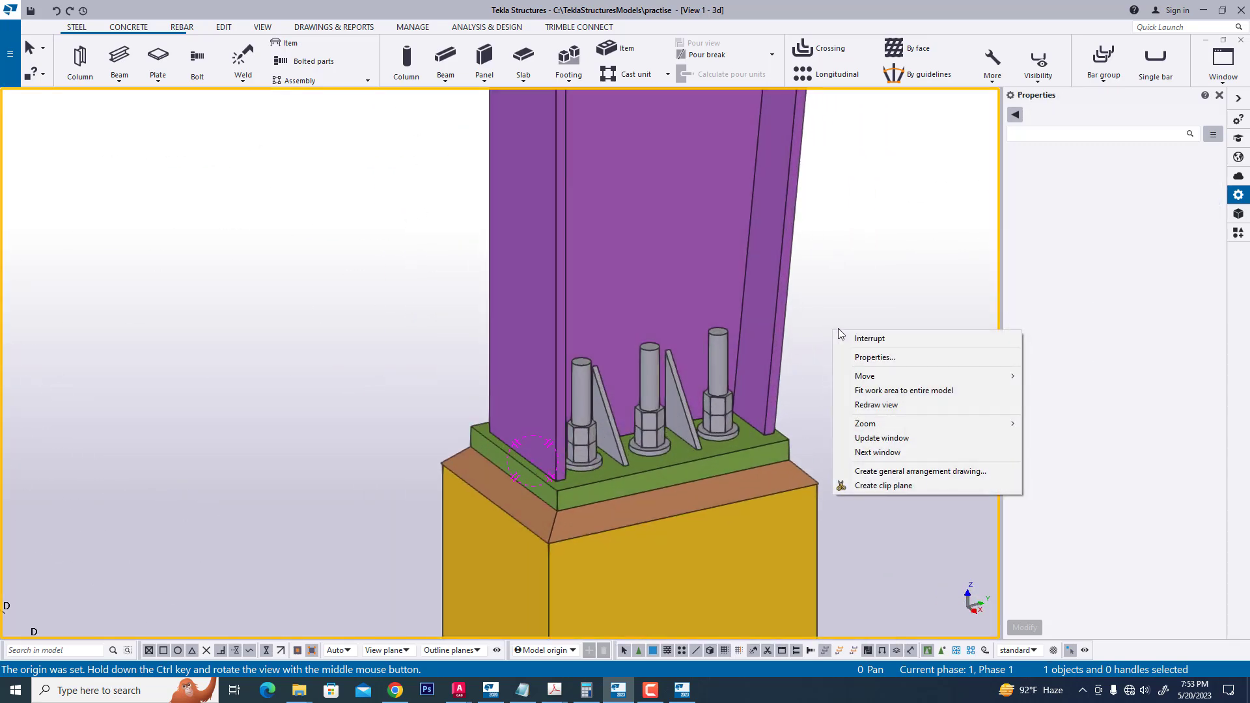
left_click(876, 405)
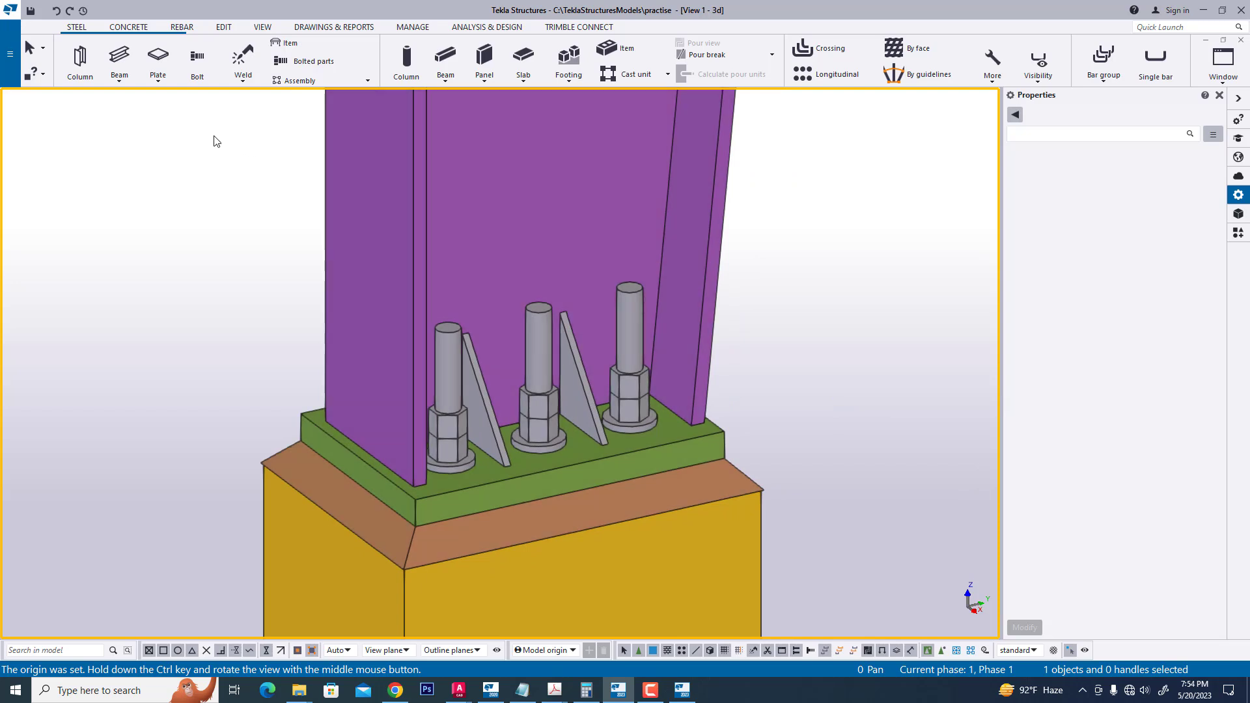
left_click(242, 59)
Step: Weld the first gusset and the left gusset to the tapered column
scroll(500, 292, "up", 2)
left_click(500, 291)
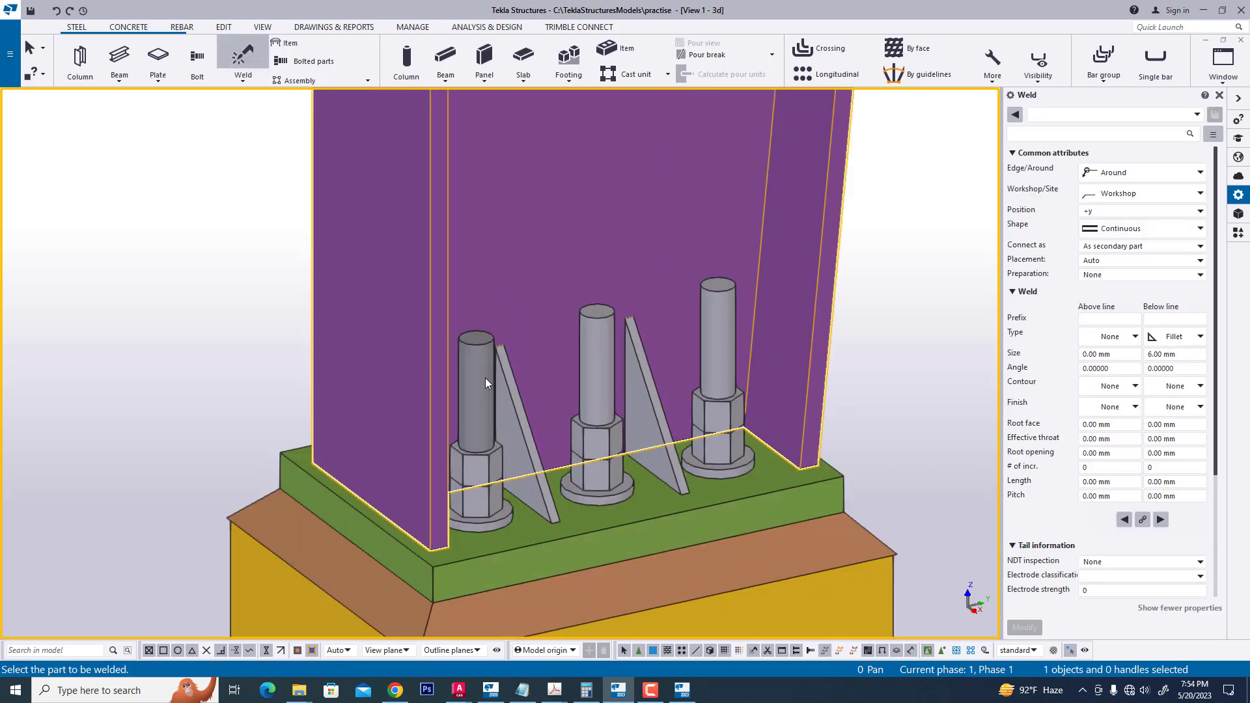
left_click(456, 358)
key("Return")
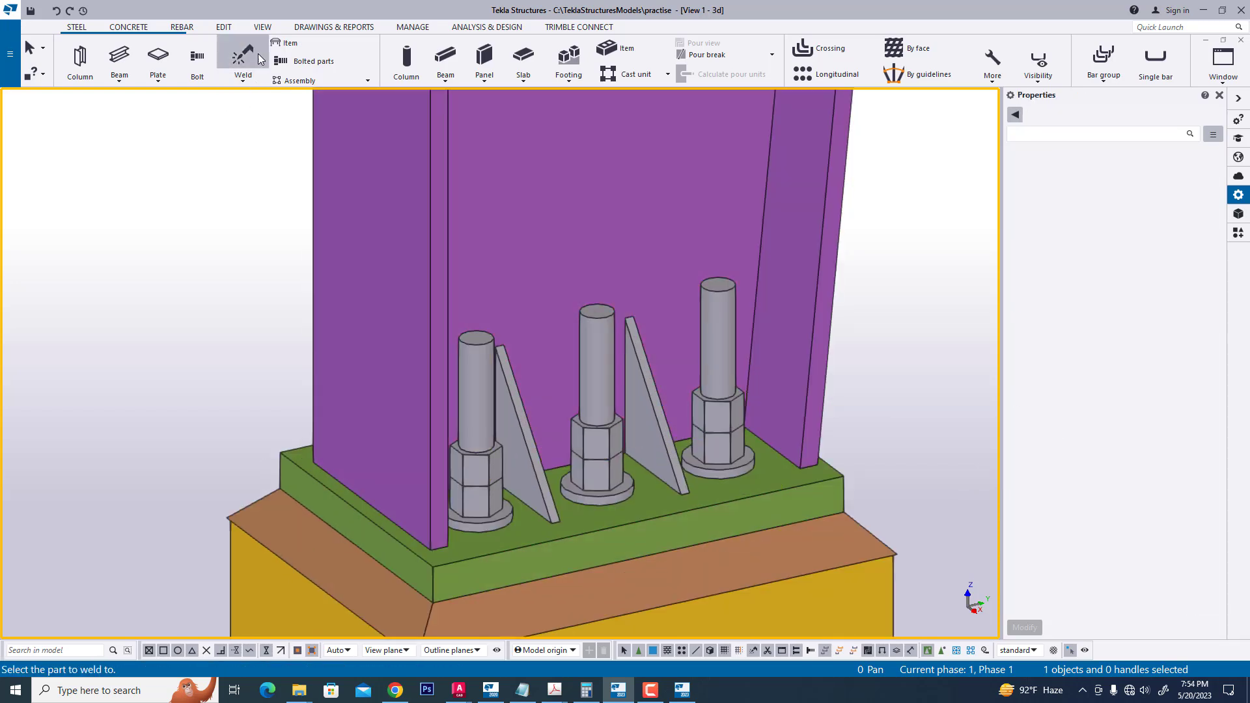
scroll(521, 387, "up", 2)
left_click(546, 357)
left_click(513, 397)
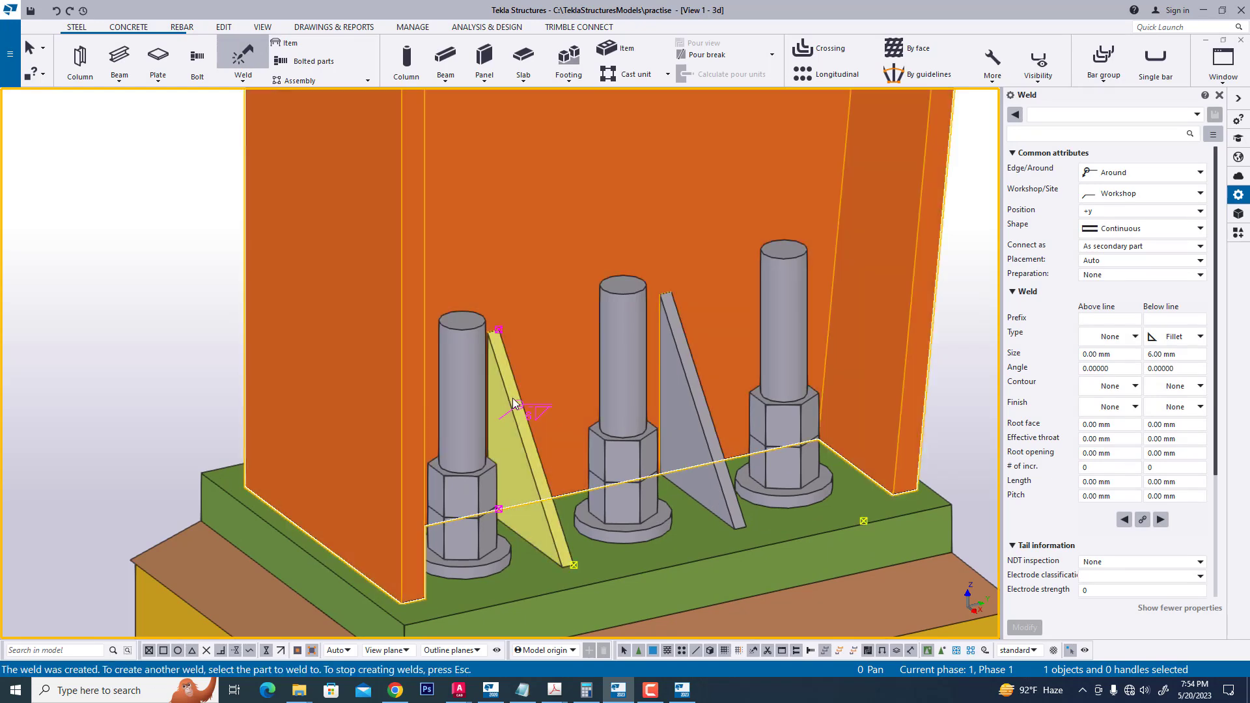
Step: Weld the middle gusset and the remaining gusset to the column
right_click(182, 270)
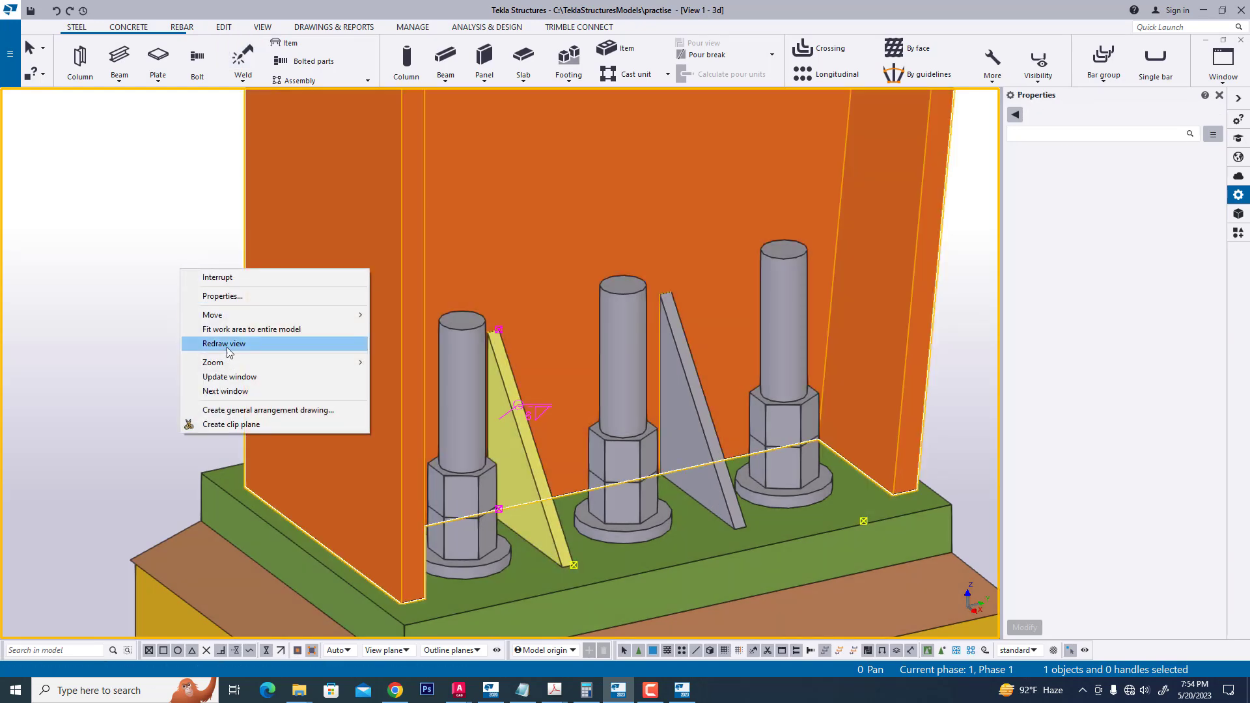
left_click(227, 345)
key("Return")
left_click(706, 315)
left_click(679, 358)
middle_click_drag(679, 357, 709, 413, "ctrl")
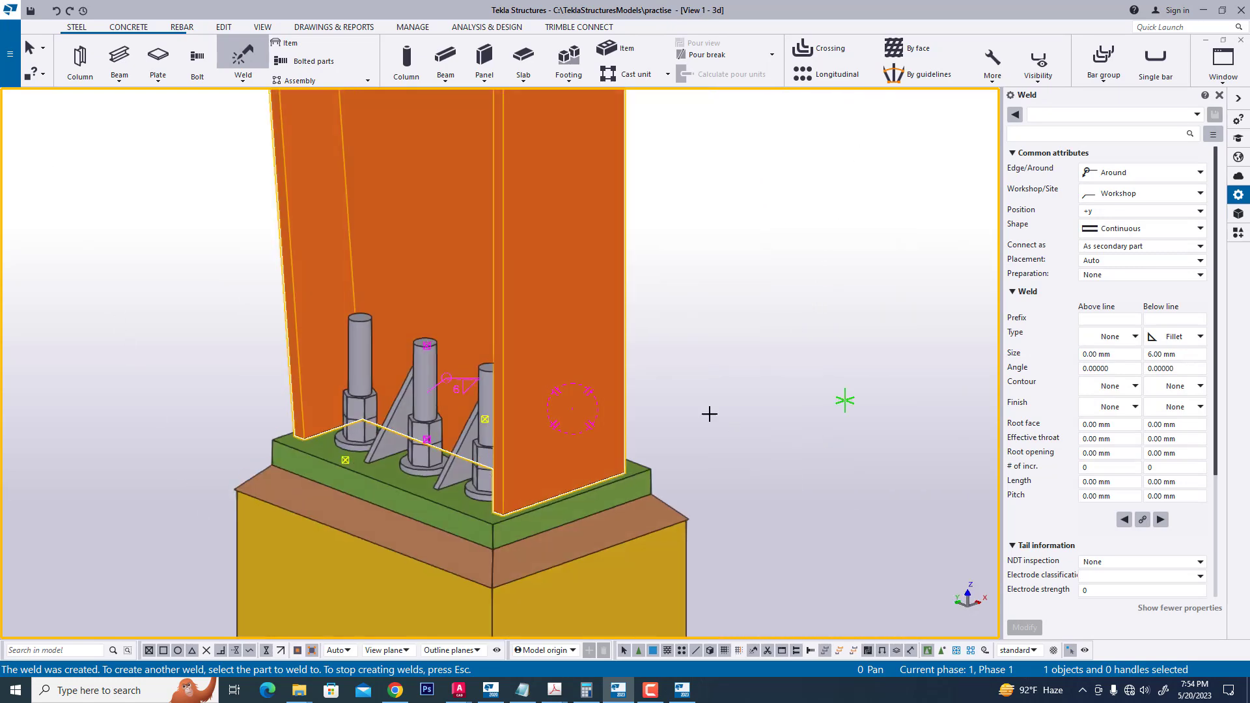
right_click(145, 315)
left_click(235, 383)
key("Return")
scroll(411, 387, "up", 2)
left_click(495, 228)
left_click(412, 387)
key("Escape")
Step: Finish welding, save the model and redraw the 3D view
left_click(291, 151)
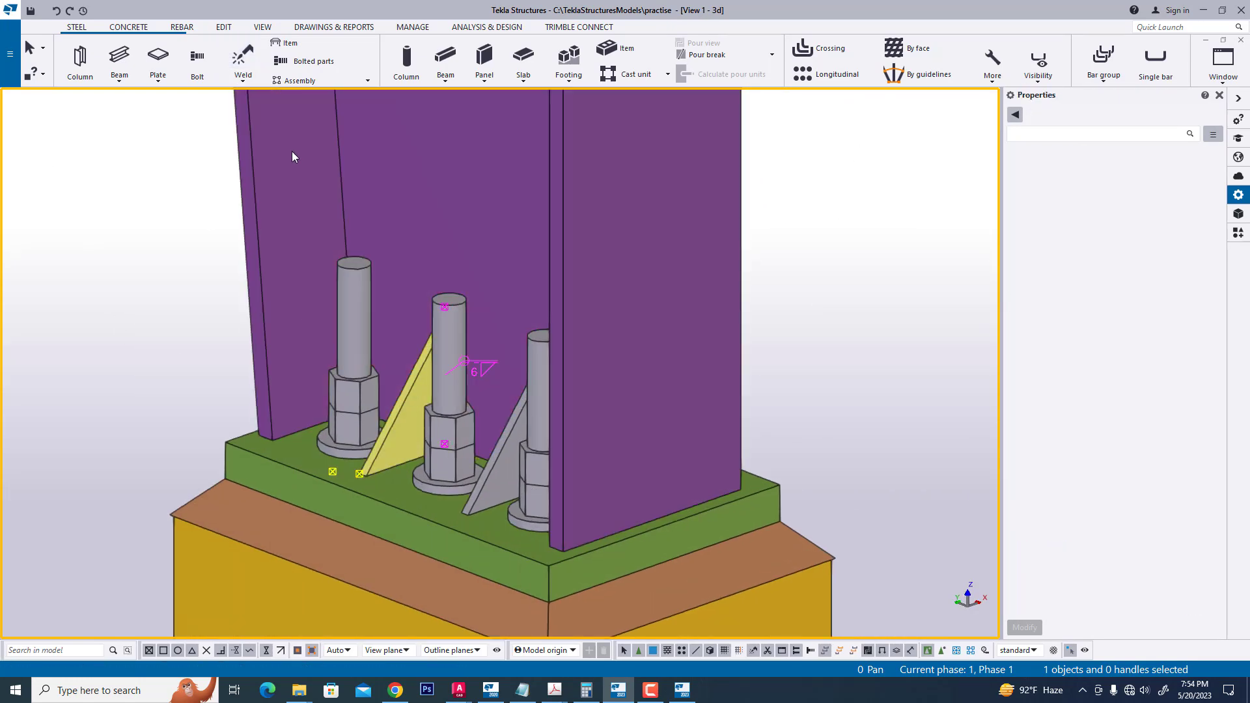
left_click(243, 59)
middle_click_drag(417, 365, 502, 393, "ctrl")
key("Escape")
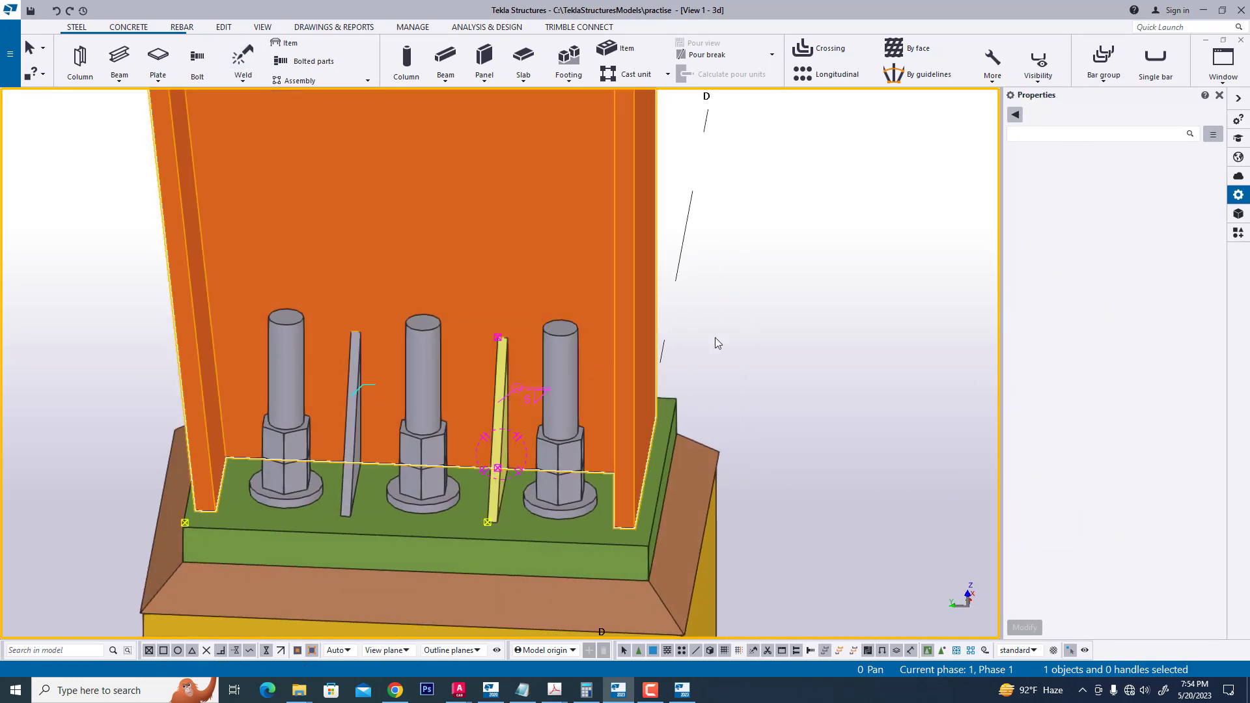
scroll(502, 393, "down", 4)
key("ctrl+a")
middle_click_drag(377, 383, 520, 517)
right_click(775, 329)
left_click(592, 400)
scroll(592, 394, "up", 4)
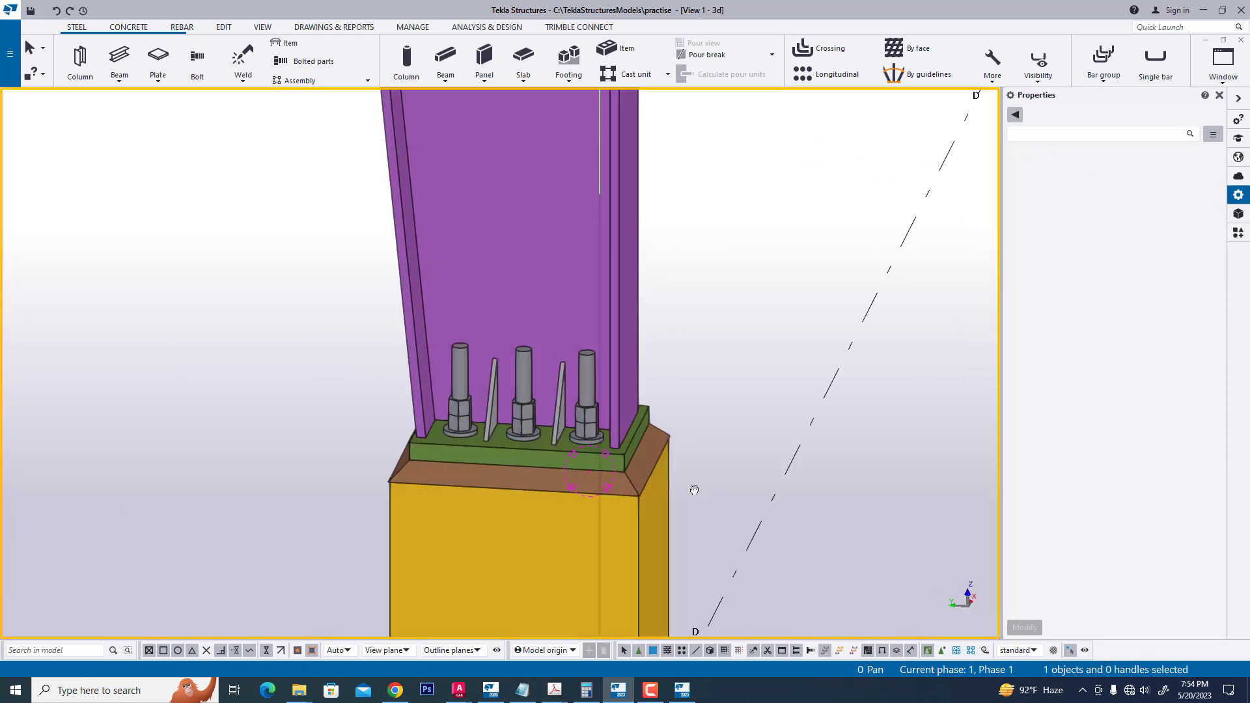